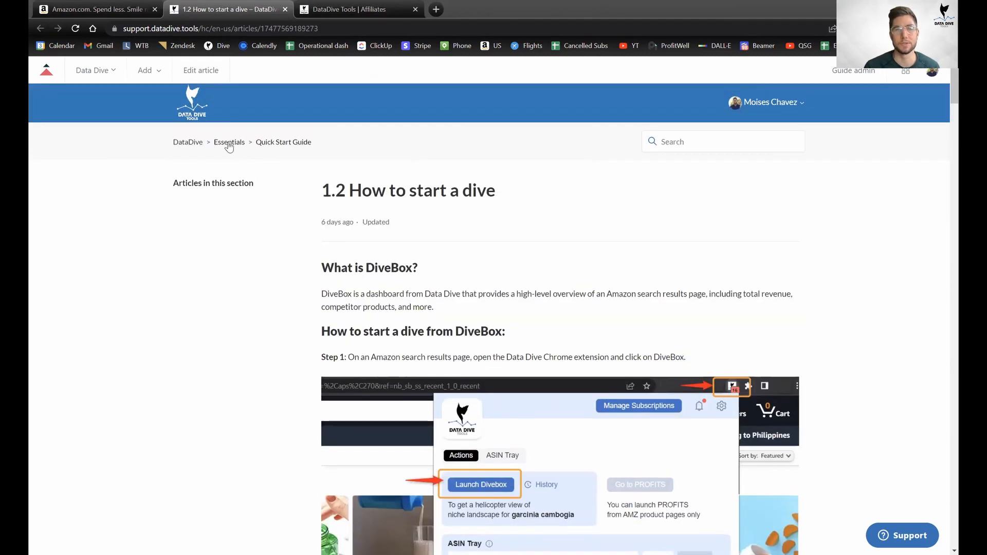
Read down the current page, highlighting the explanation of what DiveBox is.
scroll(529, 315, "down", 3)
scroll(528, 318, "down", 7)
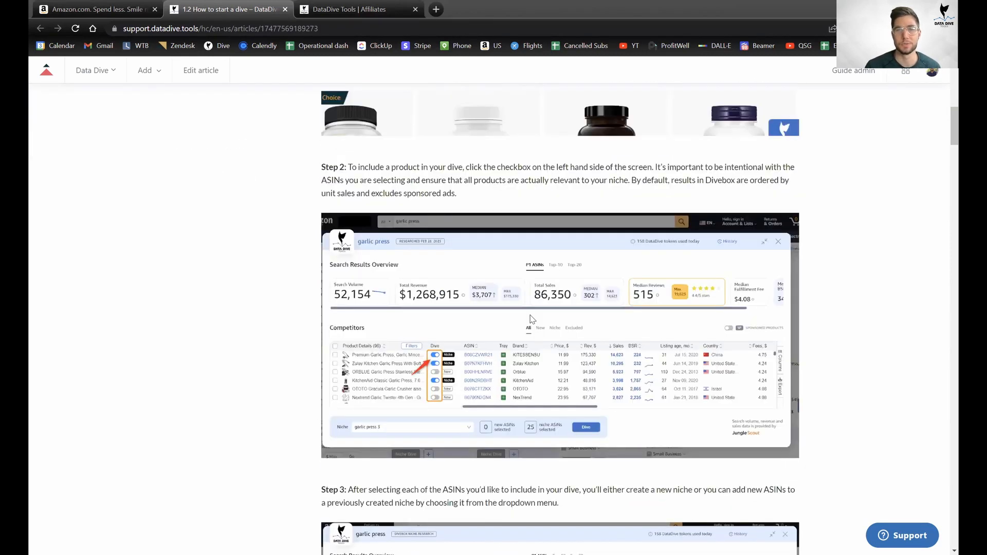
scroll(535, 321, "down", 12)
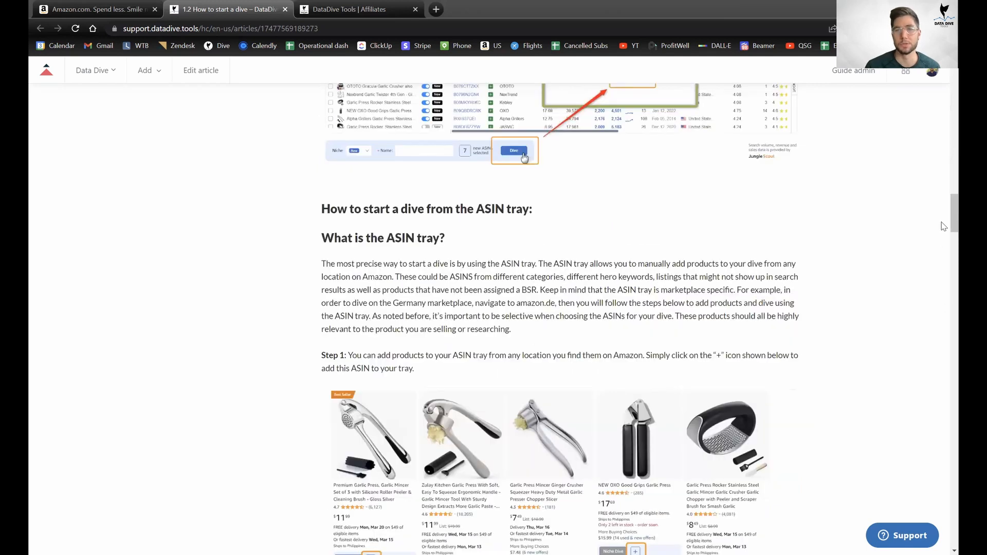
left_click_drag(944, 228, 944, 136)
scroll(944, 136, "up", 8)
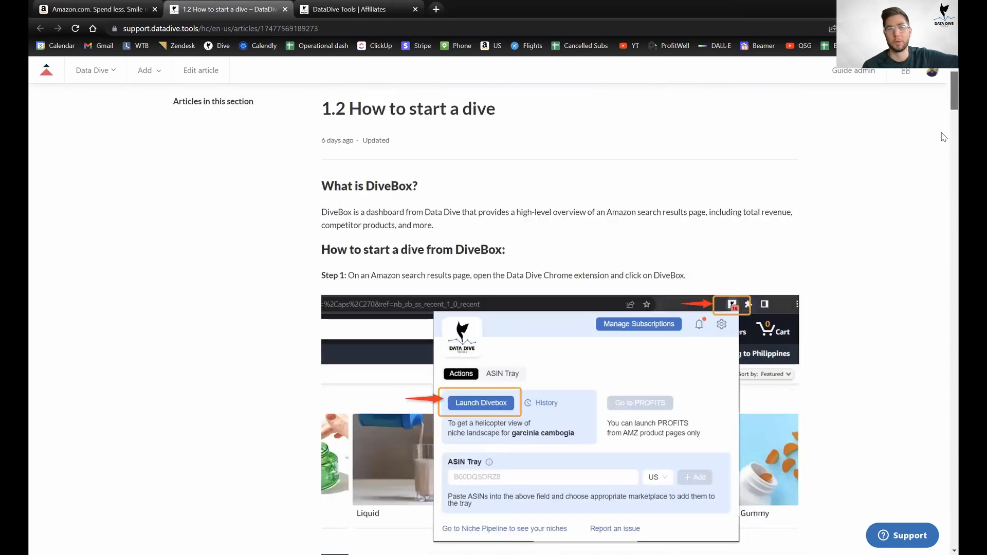
scroll(944, 136, "down", 1)
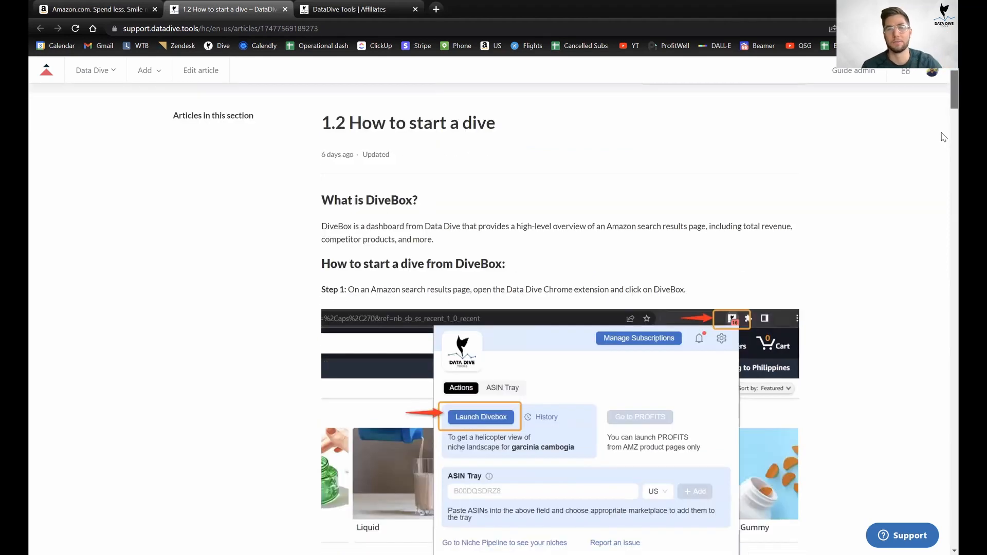
left_click_drag(341, 200, 651, 239)
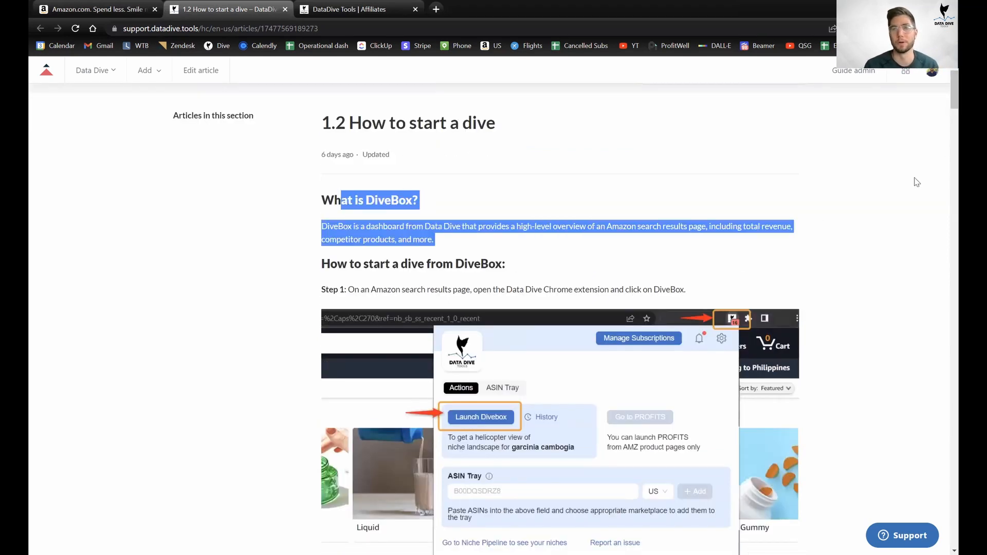
scroll(945, 114, "down", 15)
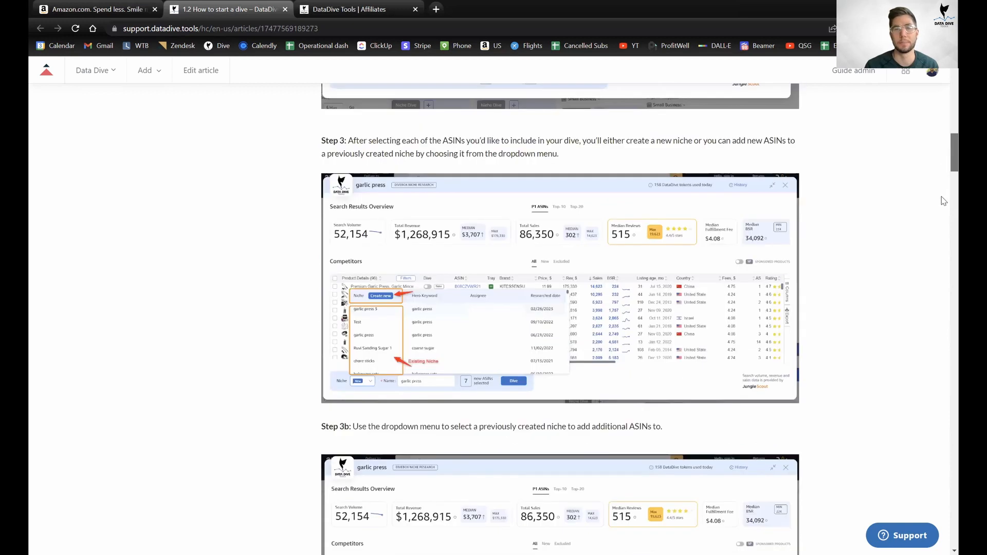
left_click_drag(944, 201, 945, 389)
scroll(485, 375, "down", 2)
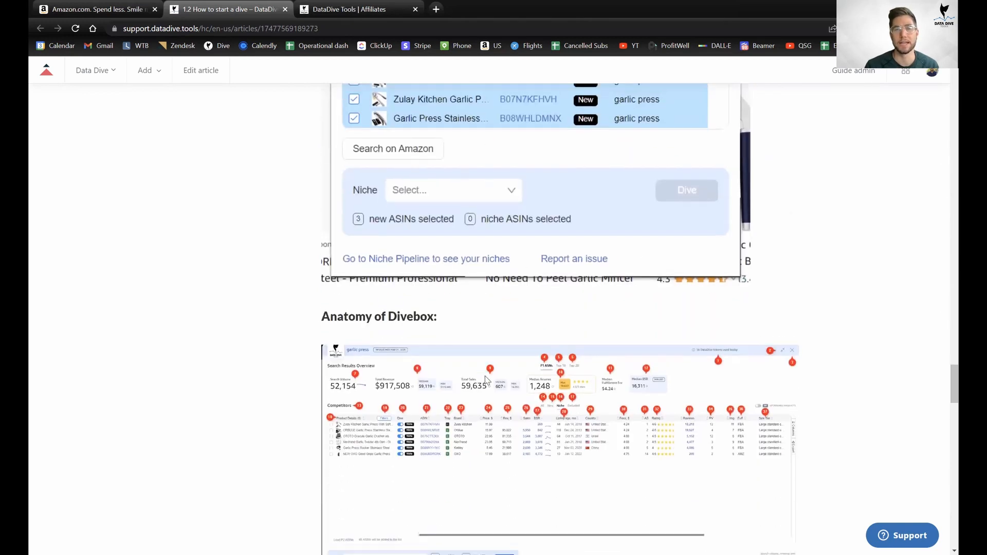
scroll(486, 375, "down", 5)
scroll(496, 376, "down", 5)
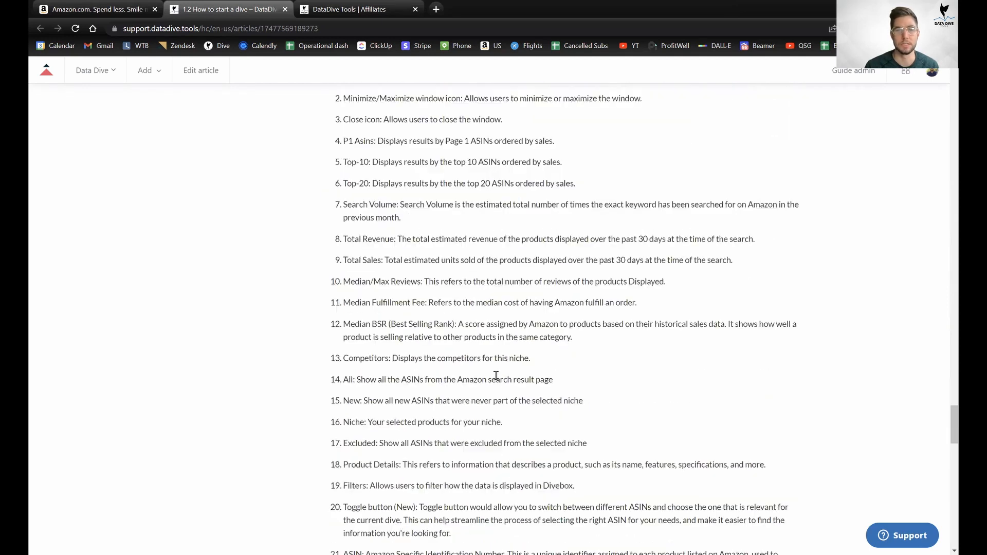
scroll(391, 268, "down", 2)
left_click_drag(943, 419, 943, 139)
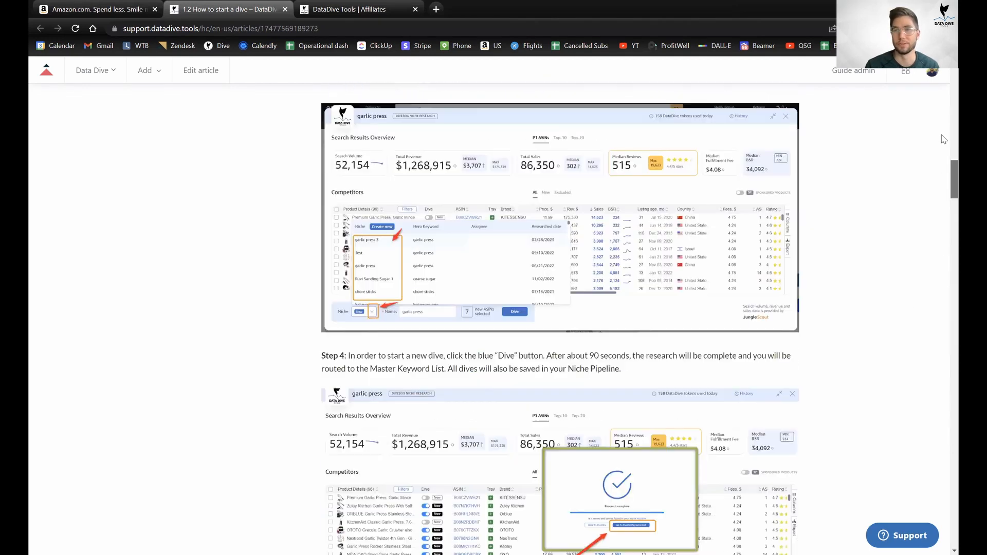
scroll(512, 149, "up", 20)
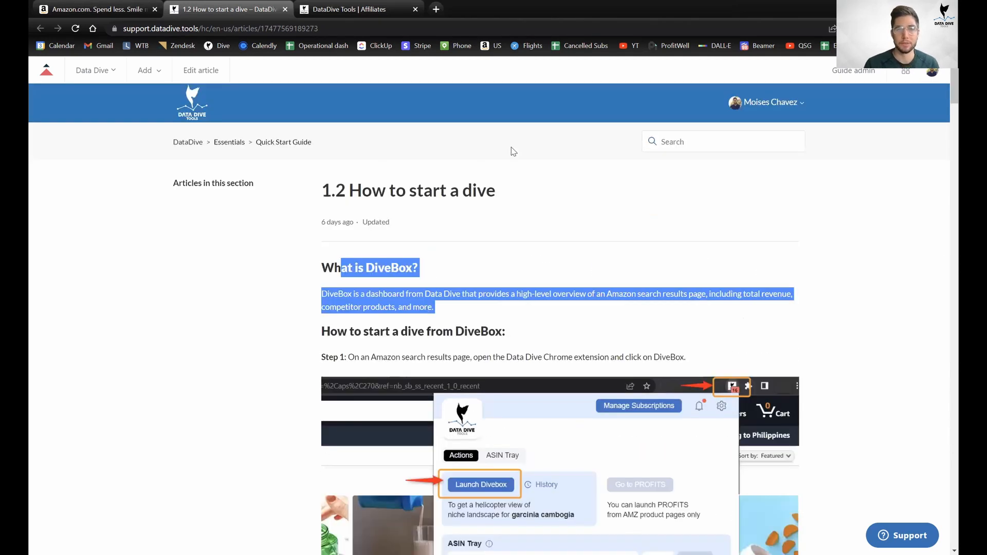
Switch to the DataDive Tools | Affiliates tab and bring the kickoff registration form into view.
left_click(324, 7)
scroll(614, 291, "down", 4)
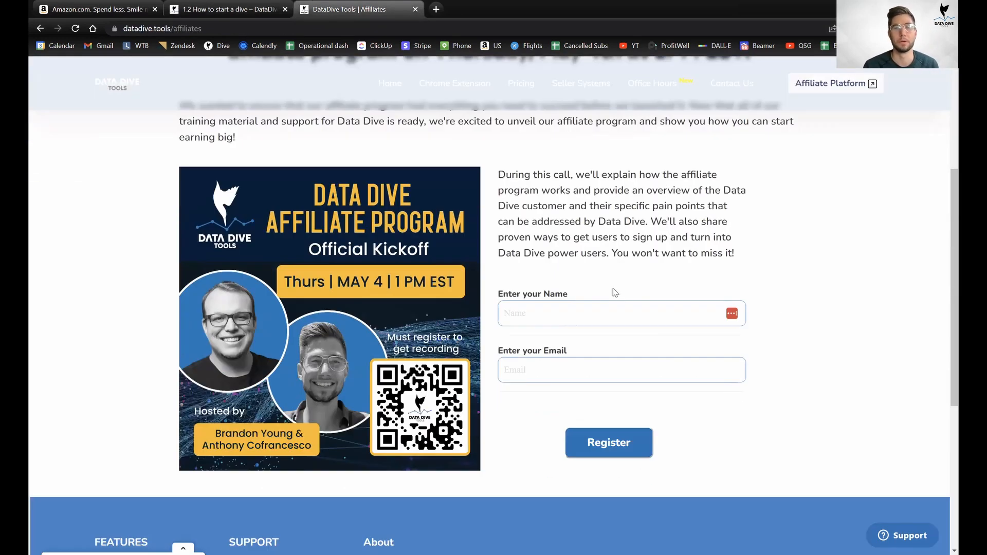
scroll(347, 362, "up", 1)
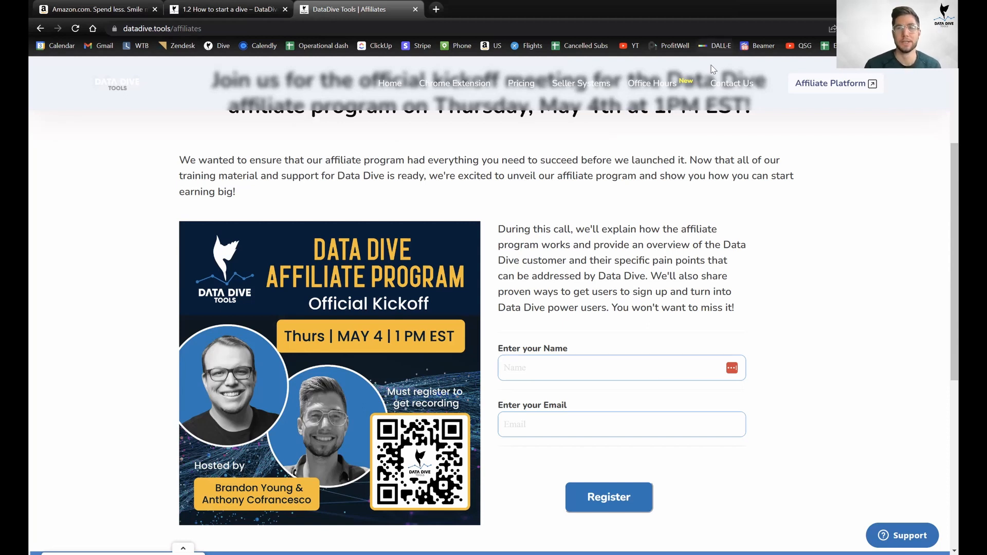
Switch from the affiliate page to the Amazon.com tab.
left_click(64, 5)
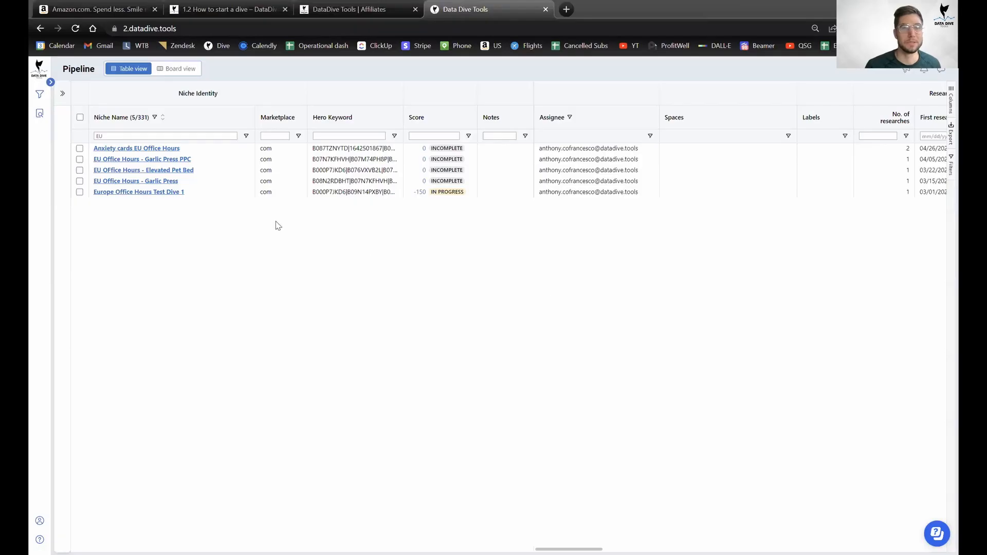
Open the 'Anxiety cards EU Office Hours' Master Keyword List and browse its 72 keywords and competitors.
left_click(153, 150)
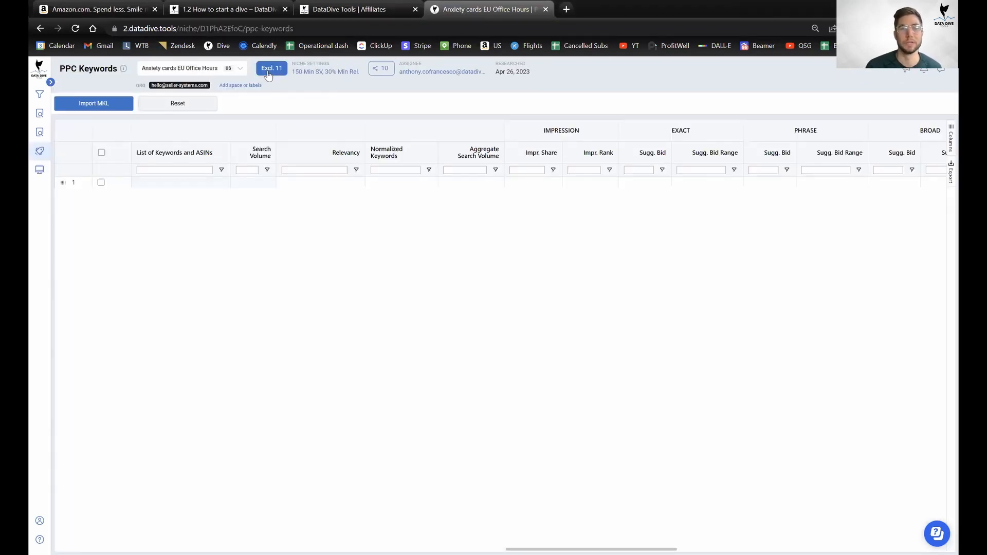
left_click(64, 155)
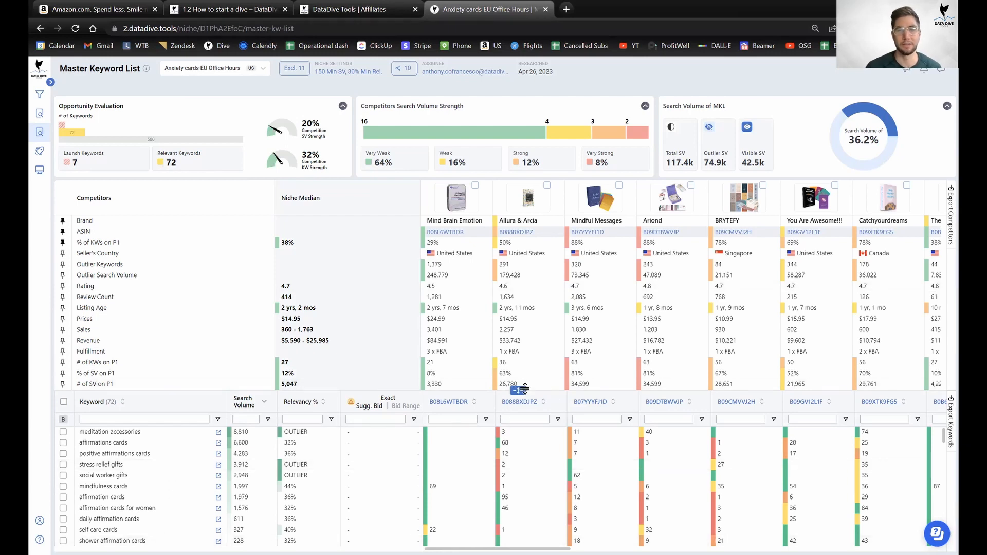
scroll(169, 398, "down", 3)
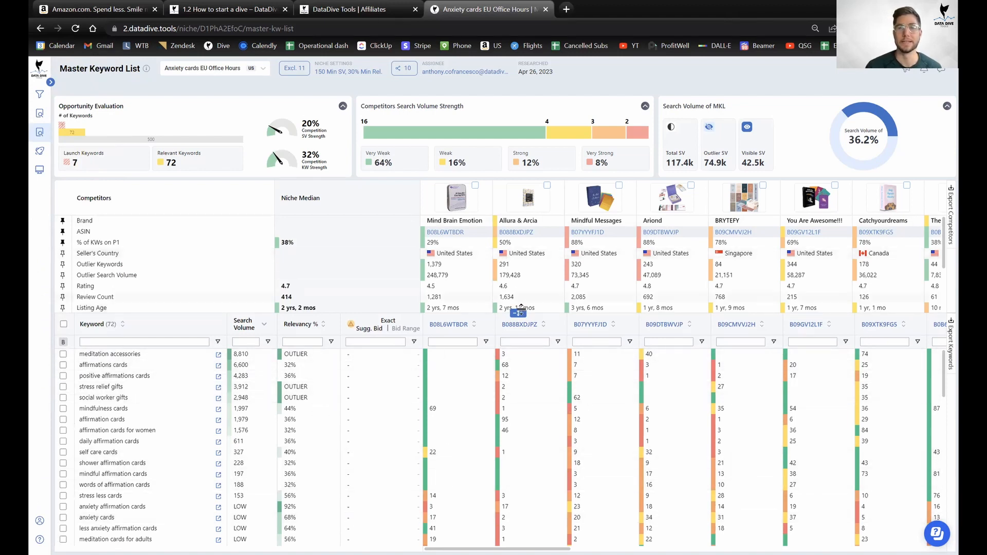
left_click_drag(543, 549, 609, 549)
scroll(496, 522, "left", 5)
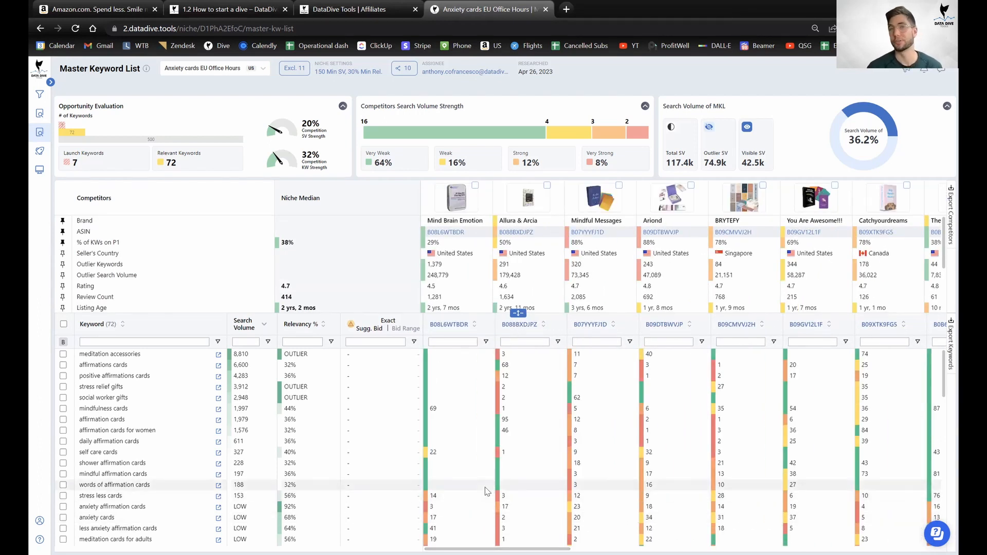
mouse_move(42, 194)
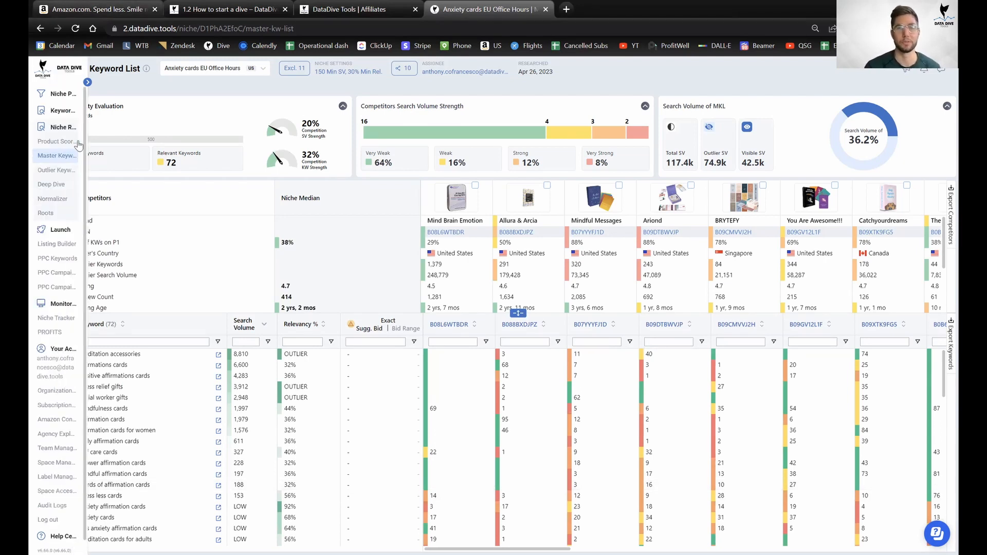
Load the Anxiety cards EU Office Hours Product Scorecard, reloading past the 'Something went wrong' error.
left_click(78, 144)
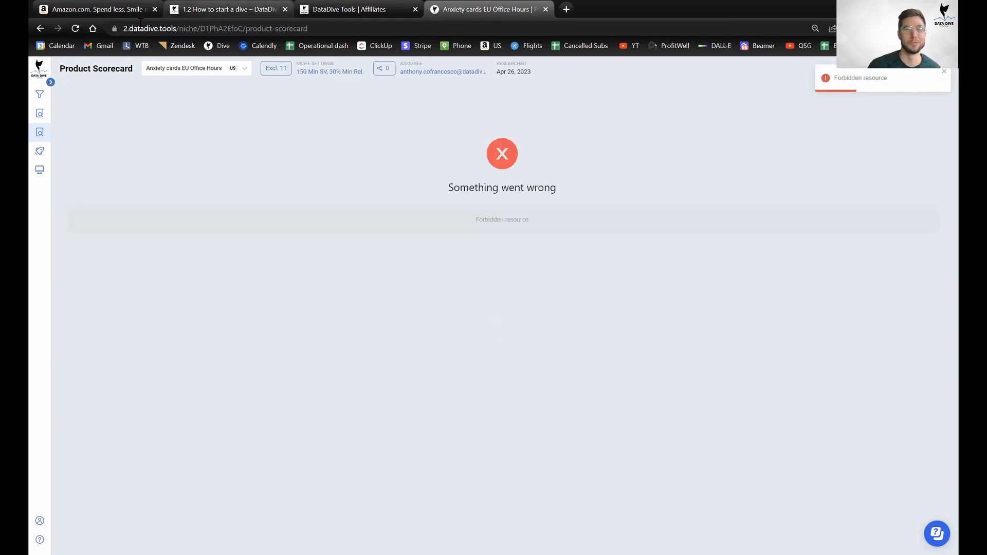
left_click(75, 29)
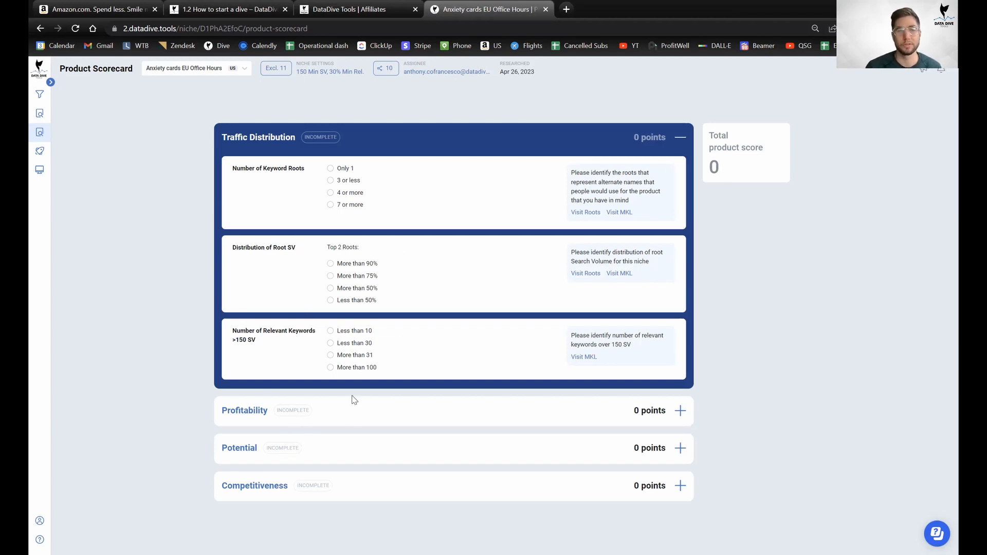
Expand the Profitability, Potential and Competitiveness questions, review them, and return to the top.
left_click(358, 419)
scroll(461, 363, "down", 3)
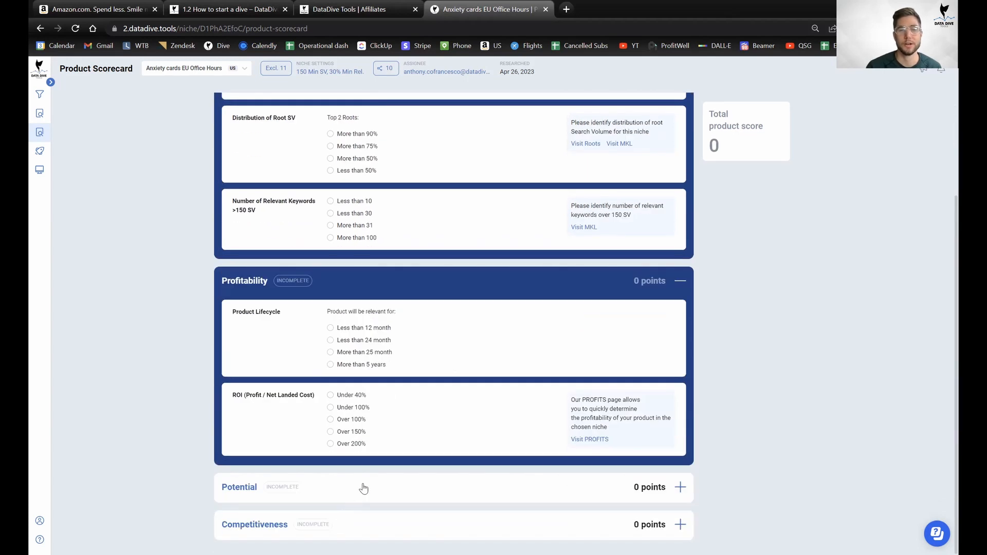
left_click(364, 489)
scroll(421, 473, "down", 6)
left_click(399, 520)
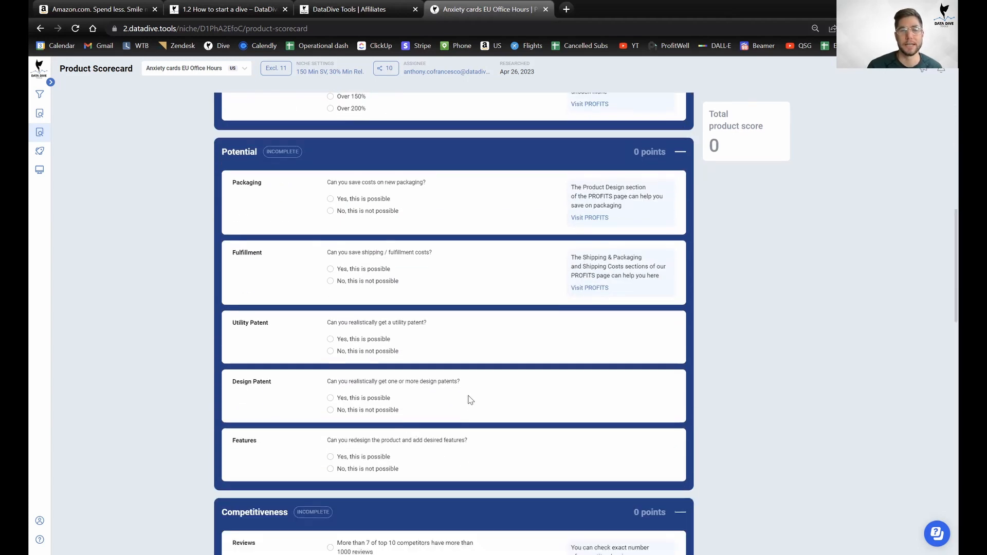
scroll(437, 360, "down", 7)
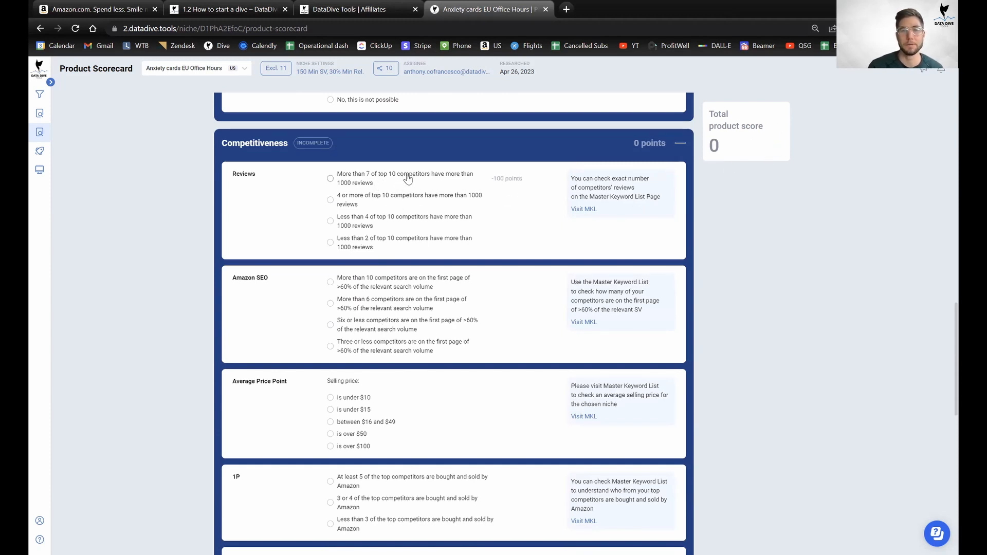
scroll(380, 205, "up", 5)
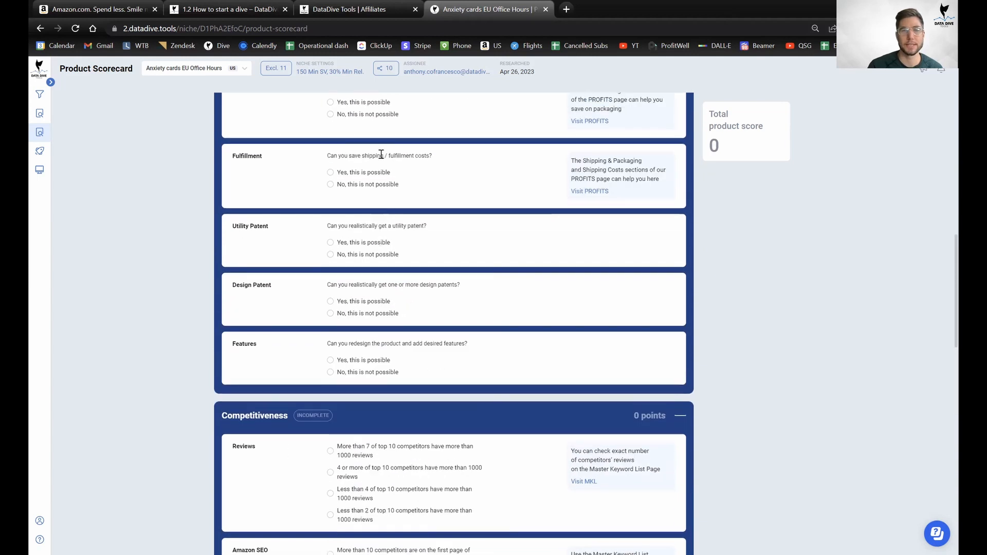
scroll(416, 396, "down", 4)
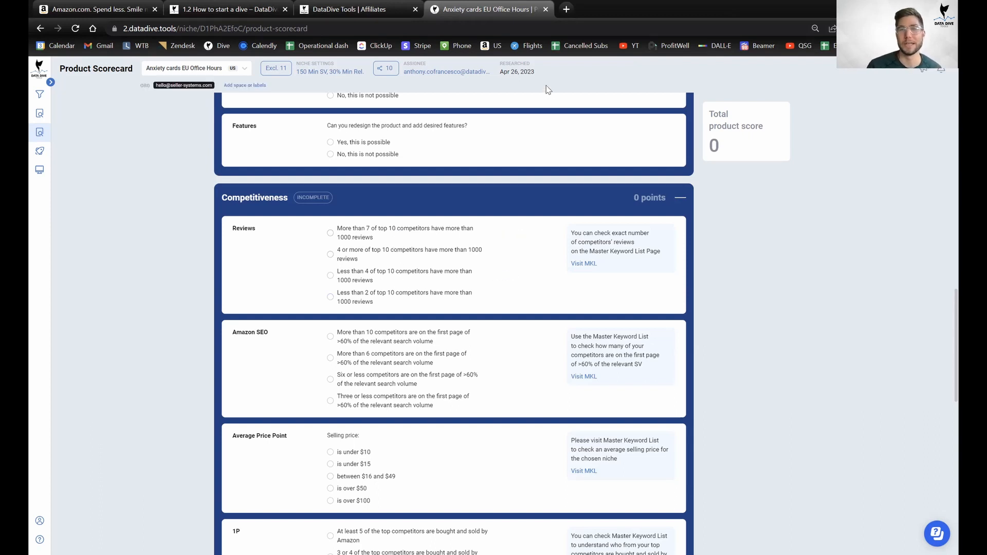
scroll(468, 347, "up", 15)
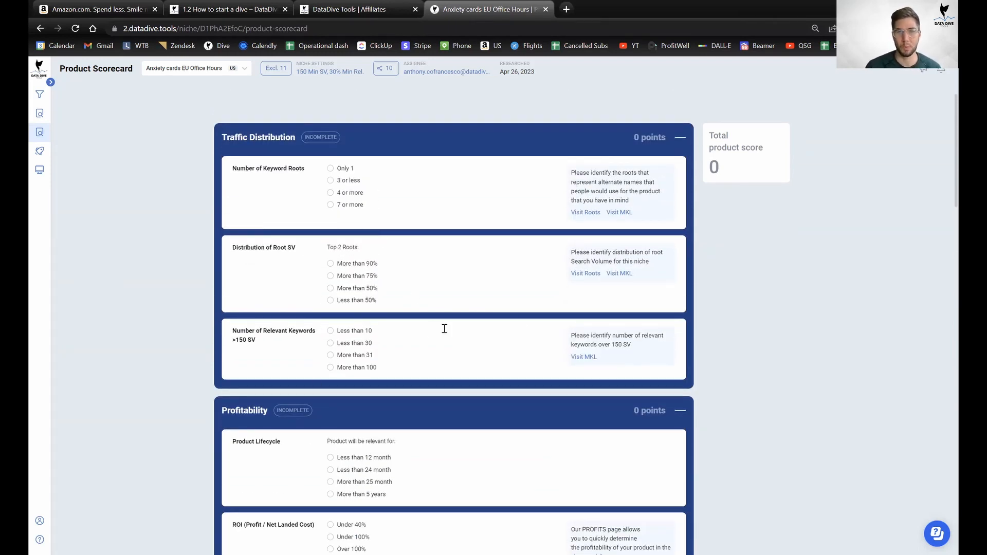
mouse_move(360, 207)
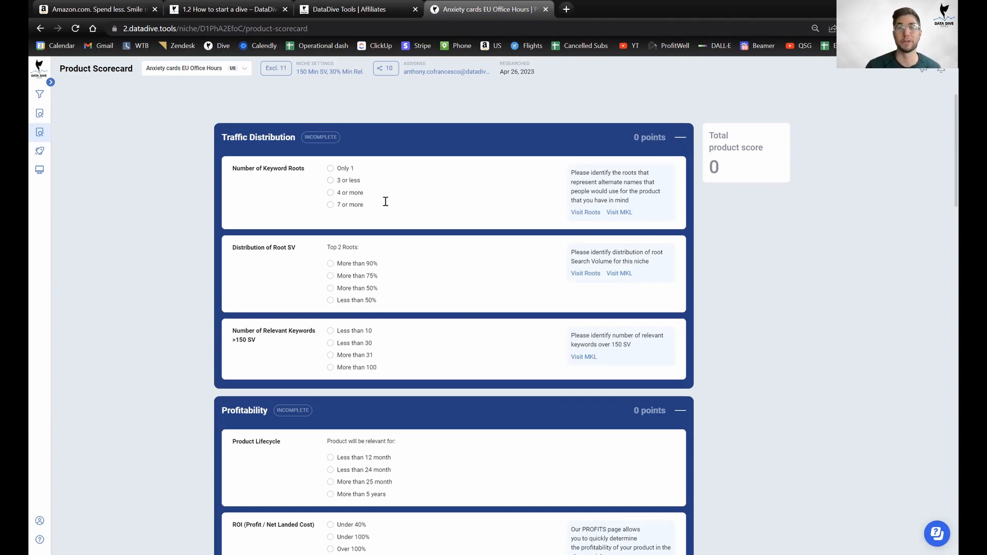
Open the Roots page and the Master Keyword List each in a new browser tab.
right_click(596, 213)
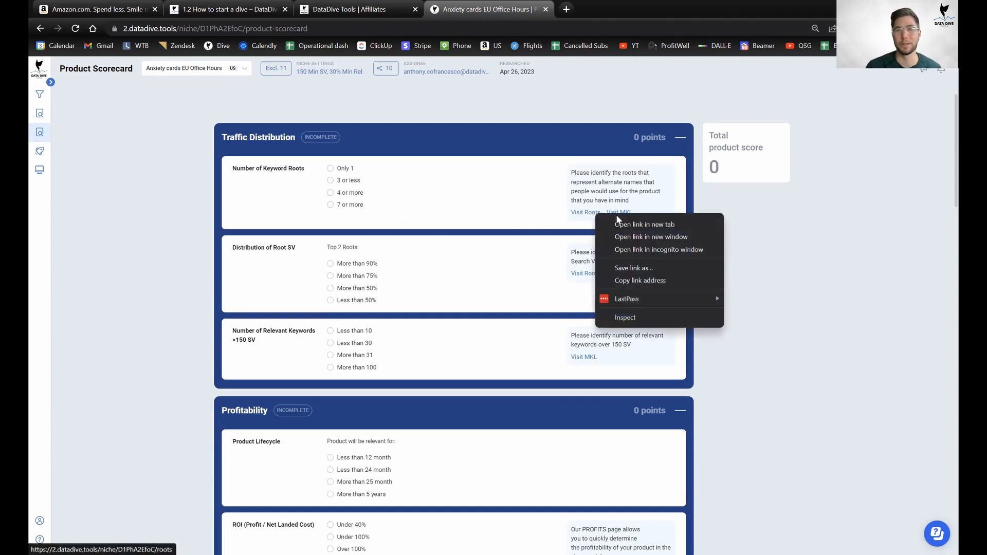
left_click(626, 224)
right_click(622, 212)
left_click(642, 222)
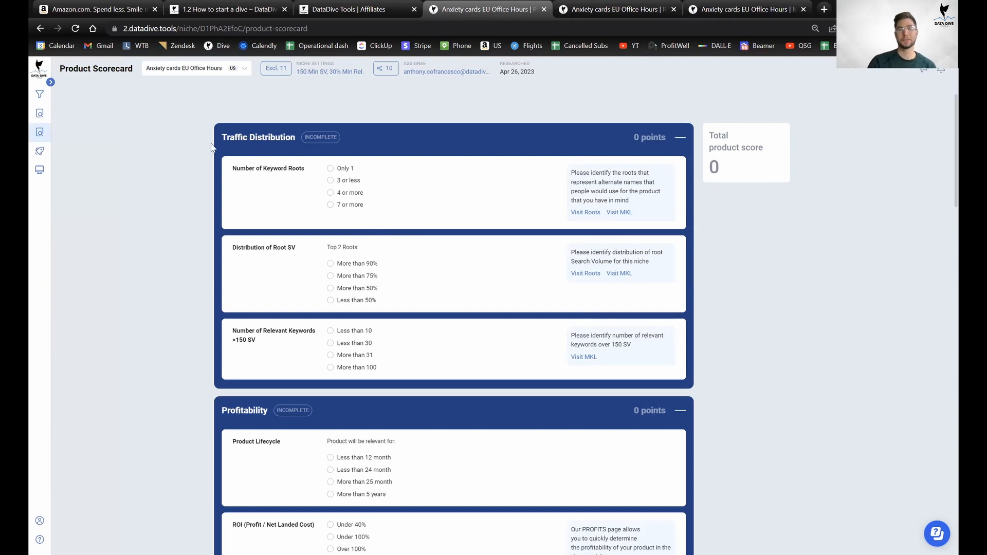
Collapse the Profitability, Potential and Competitiveness sections and go to the Roots page via Visit Roots.
left_click(258, 412)
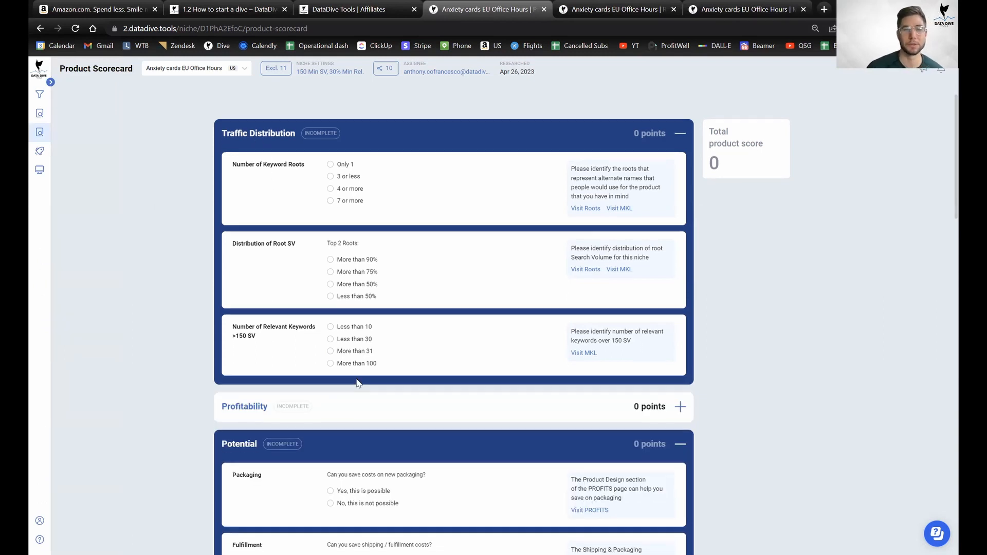
scroll(359, 360, "down", 3)
left_click(379, 284)
scroll(379, 283, "down", 3)
left_click(379, 216)
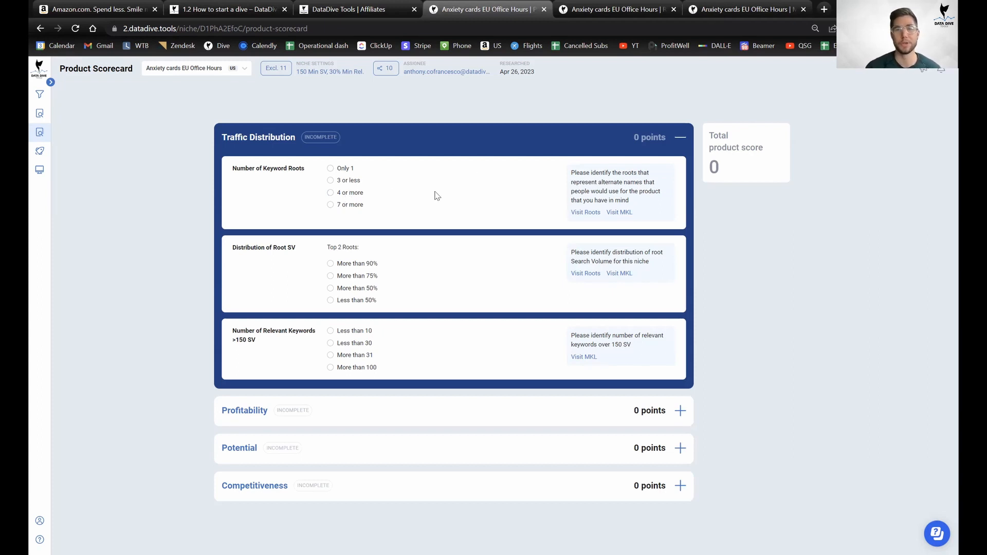
left_click(586, 213)
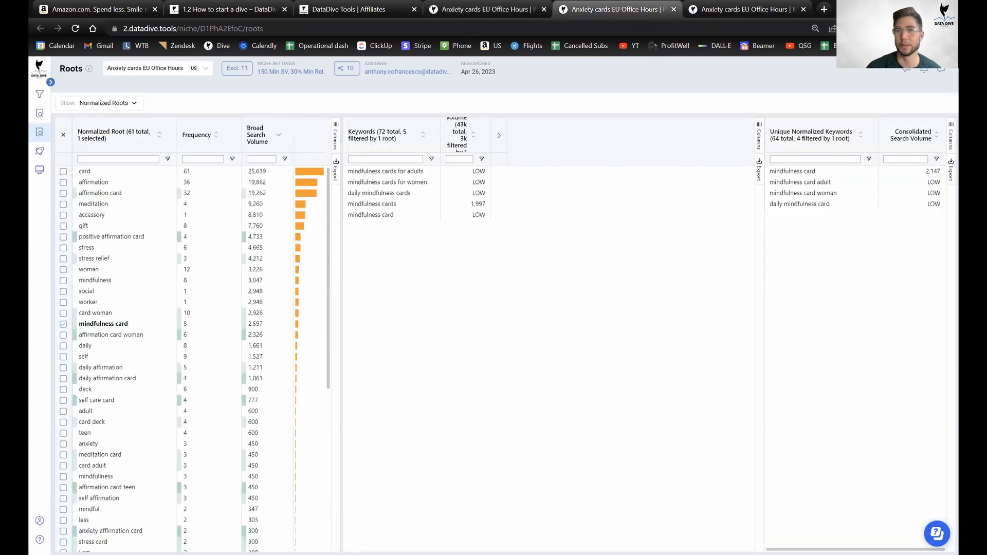
Select the affirmation card, positive affirmation card, affirmation card woman and daily affirmation card roots.
left_click(951, 28)
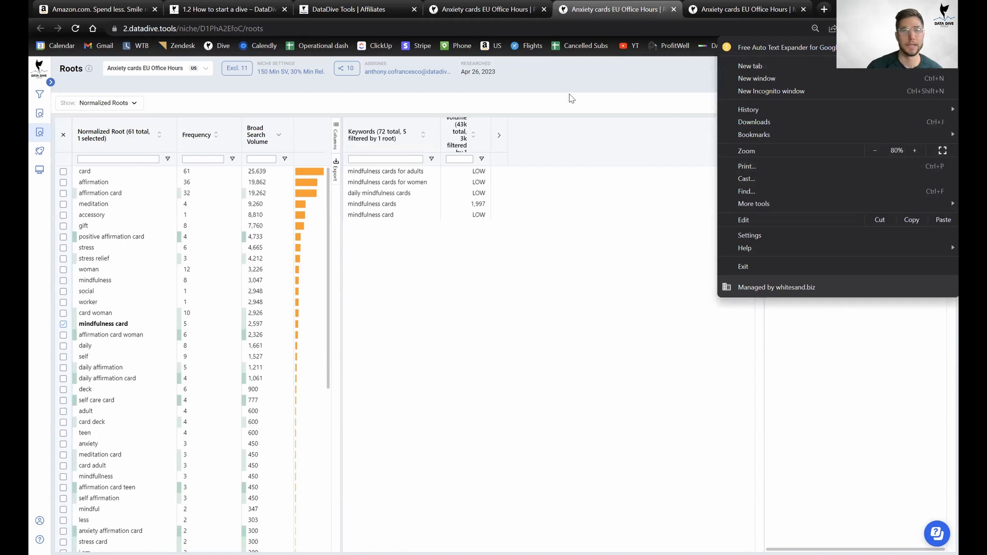
left_click(571, 98)
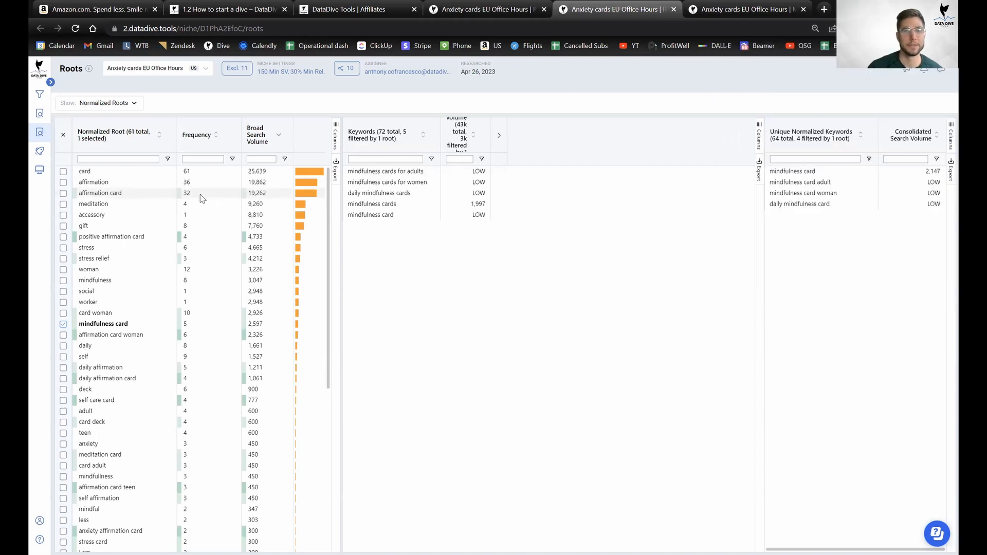
left_click(63, 194)
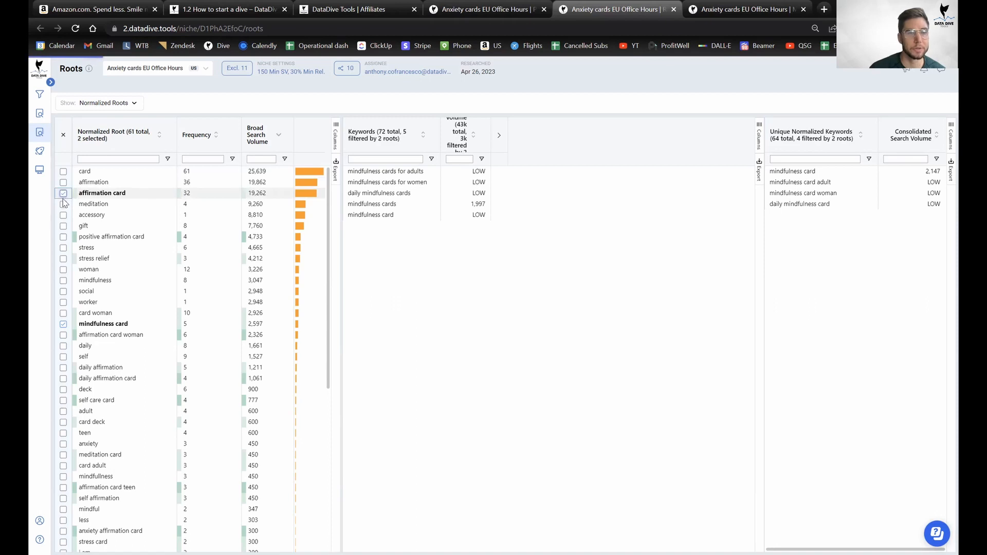
left_click(63, 237)
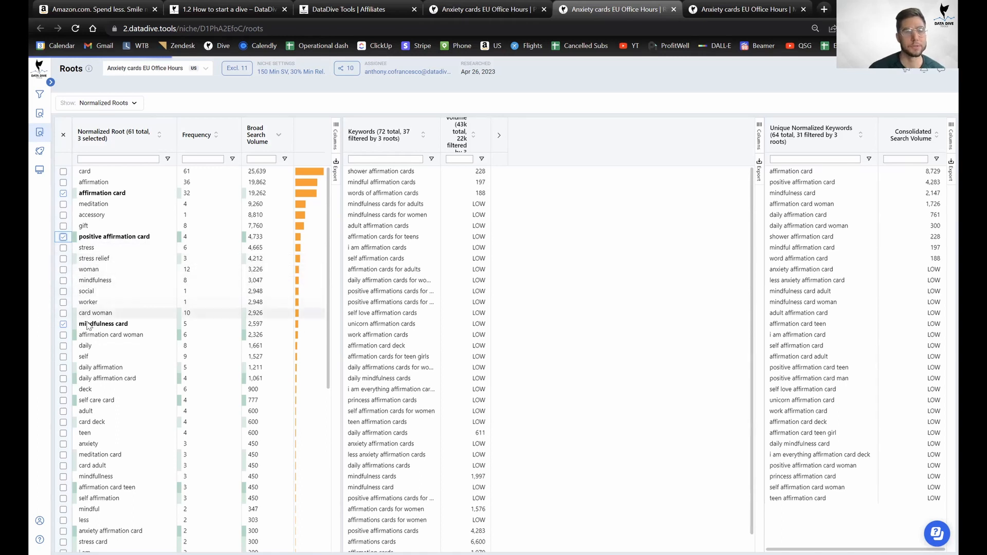
scroll(103, 329, "down", 1)
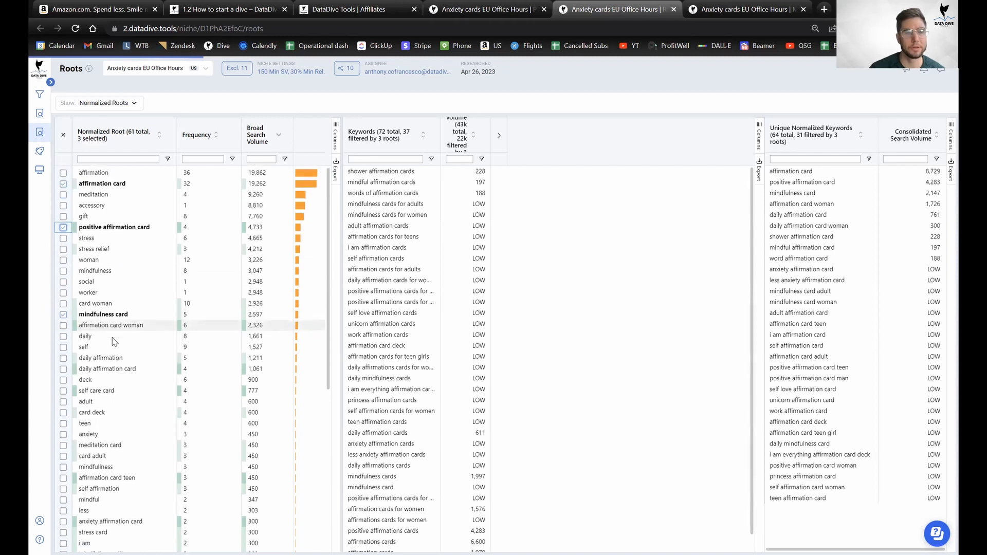
left_click(63, 280)
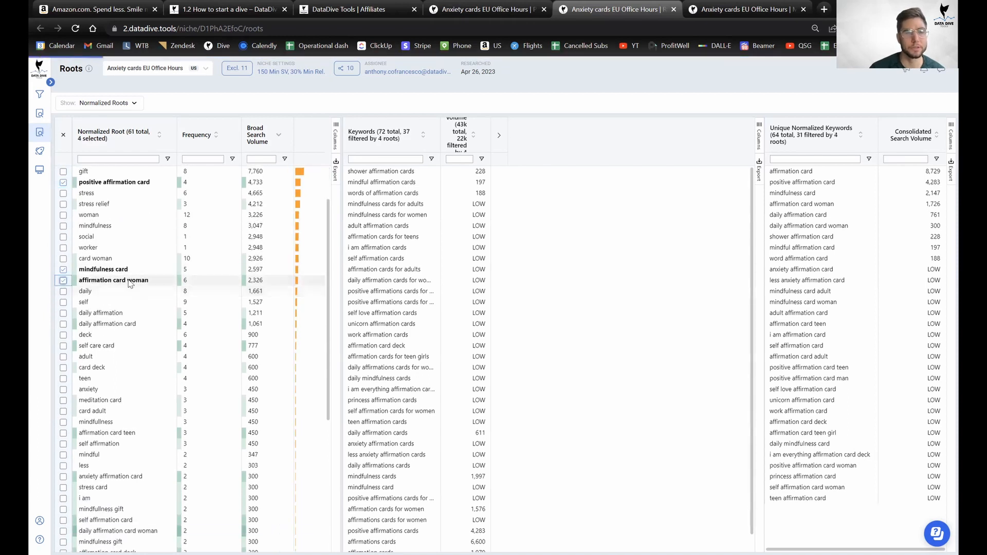
scroll(132, 222, "up", 1)
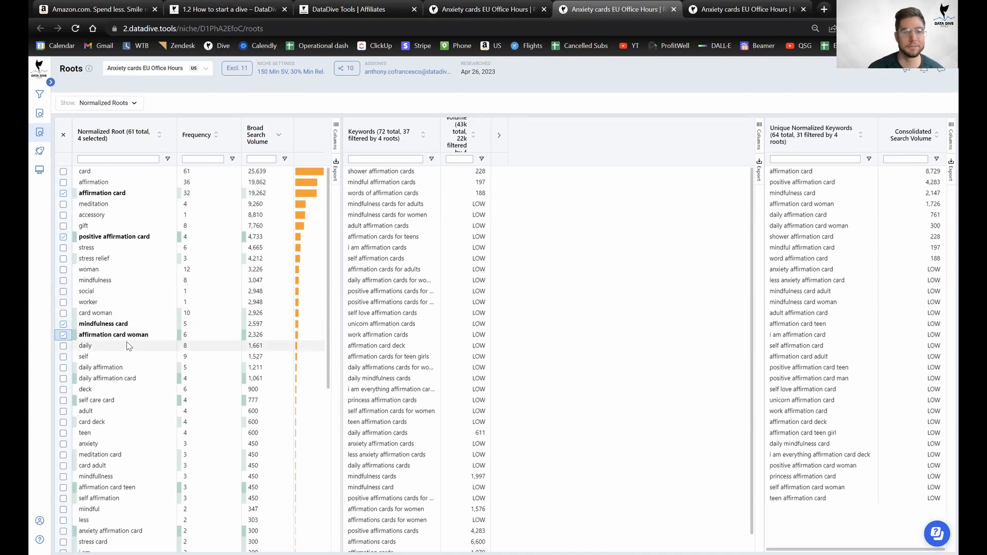
scroll(128, 346, "down", 1)
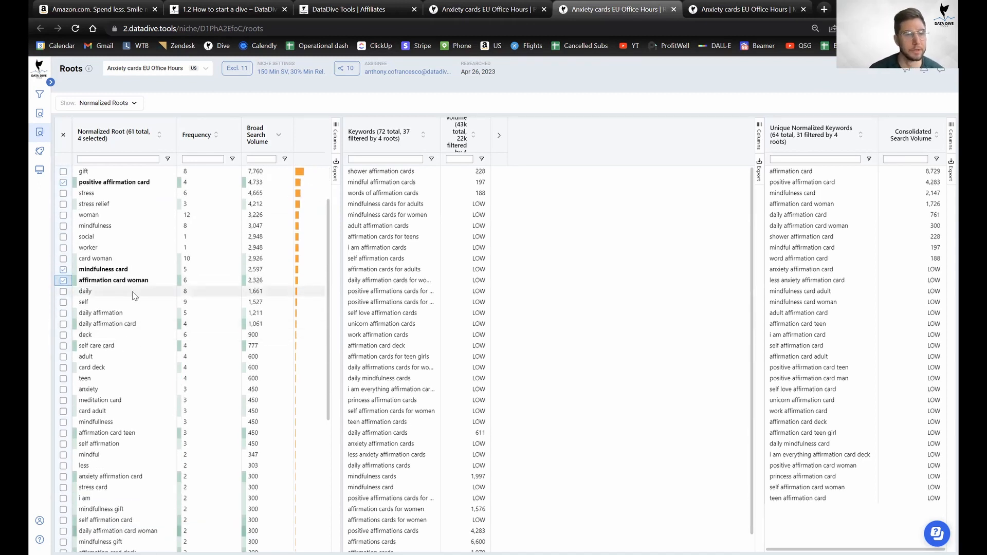
left_click(158, 323)
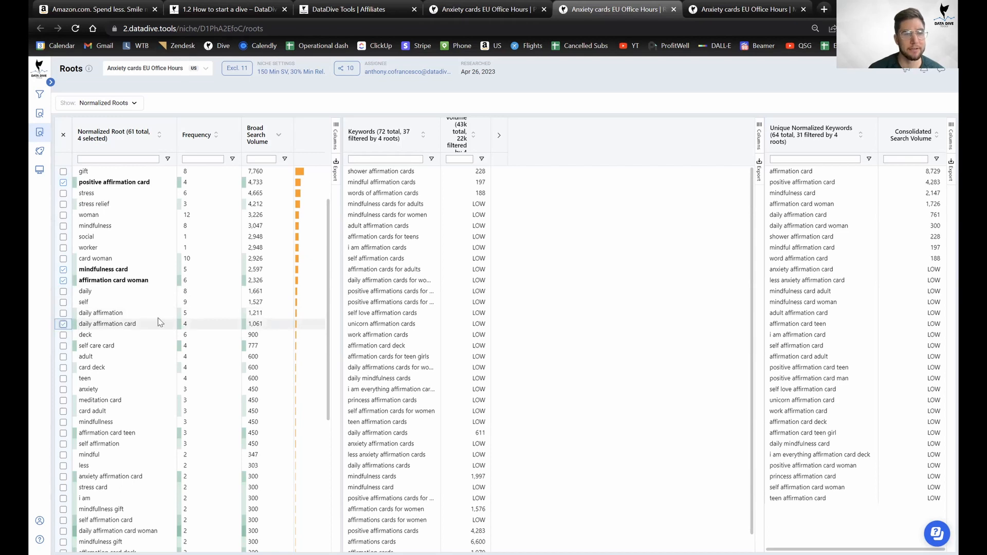
scroll(159, 318, "down", 1)
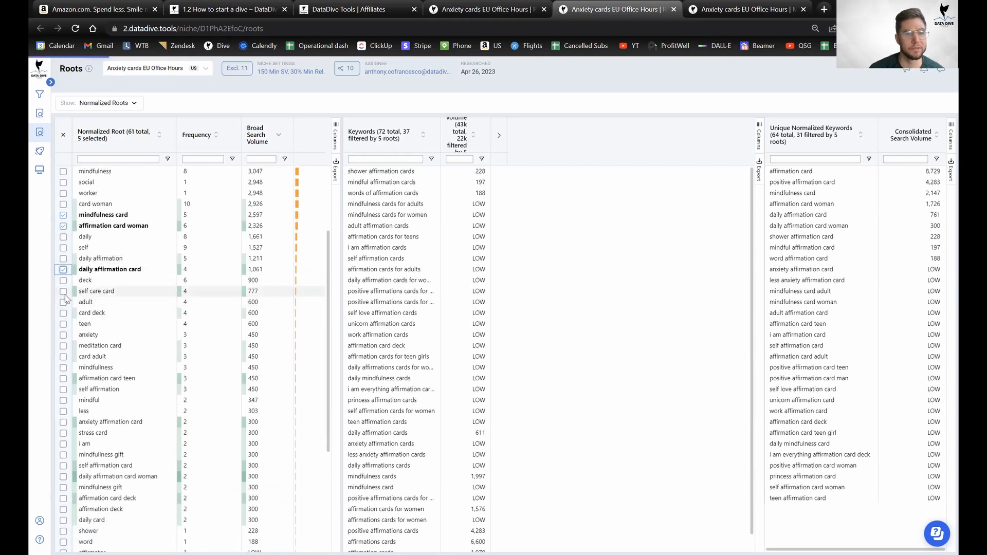
Add self care, meditation, affirmation card teen, anxiety affirmation, self affirmation, affirmation card deck and affirmation deck roots.
left_click(64, 292)
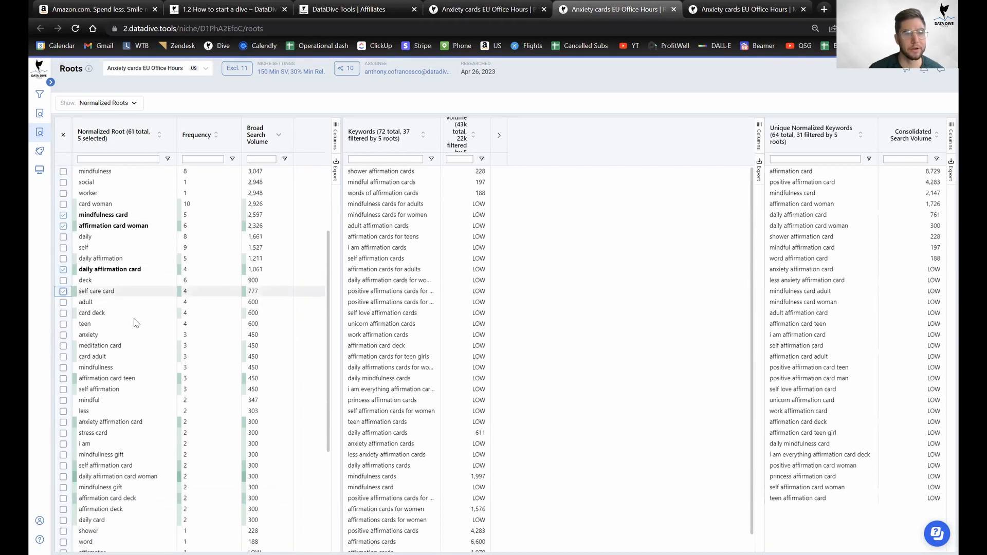
left_click(63, 346)
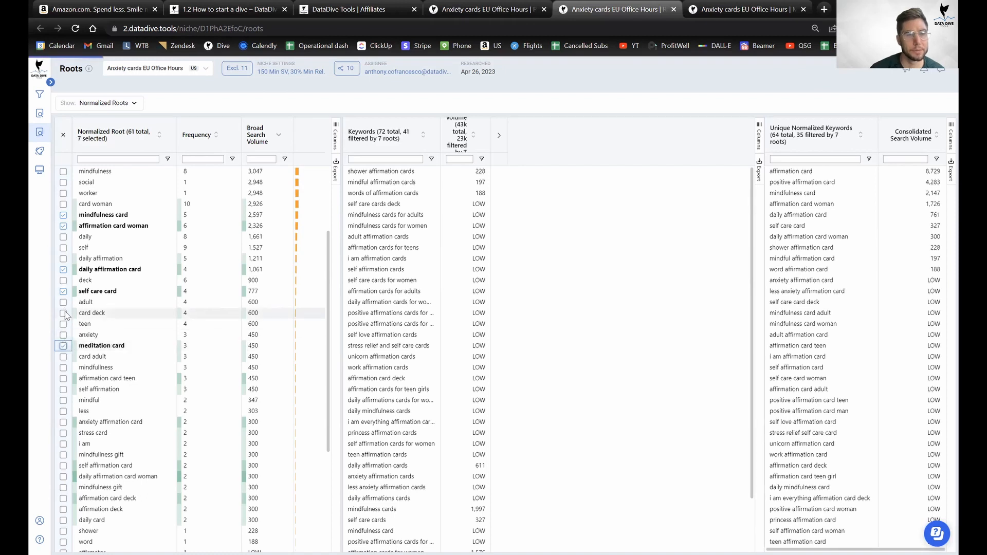
scroll(110, 340, "down", 1)
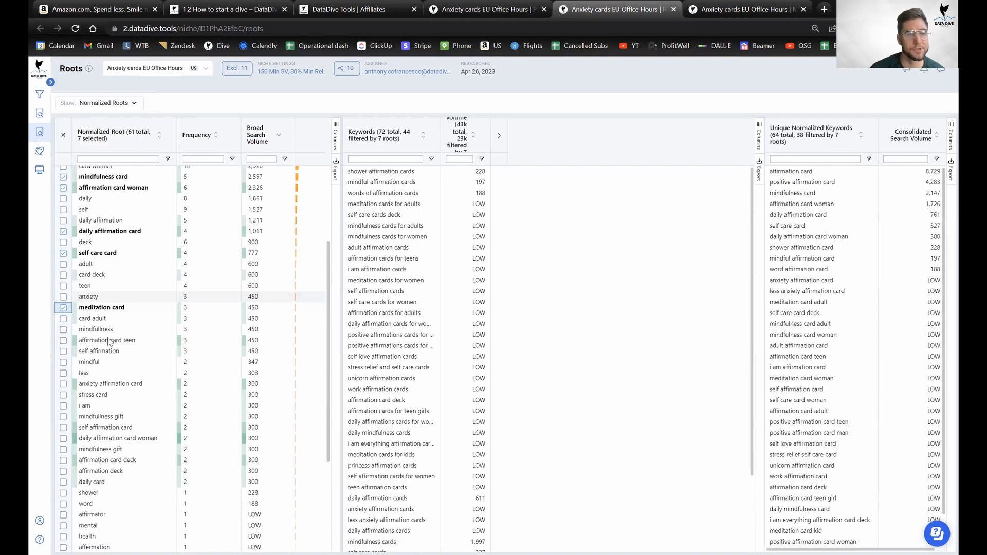
scroll(110, 340, "down", 2)
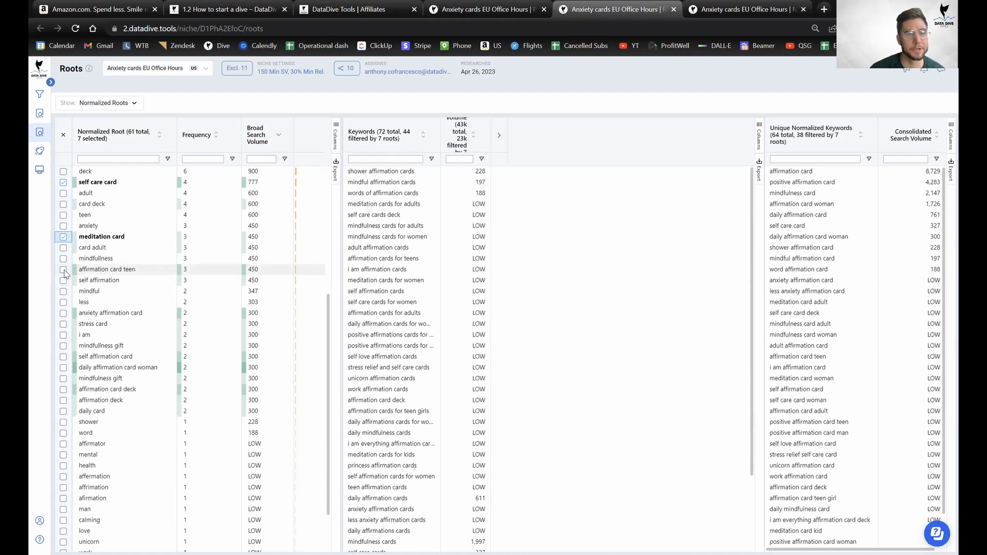
left_click(64, 270)
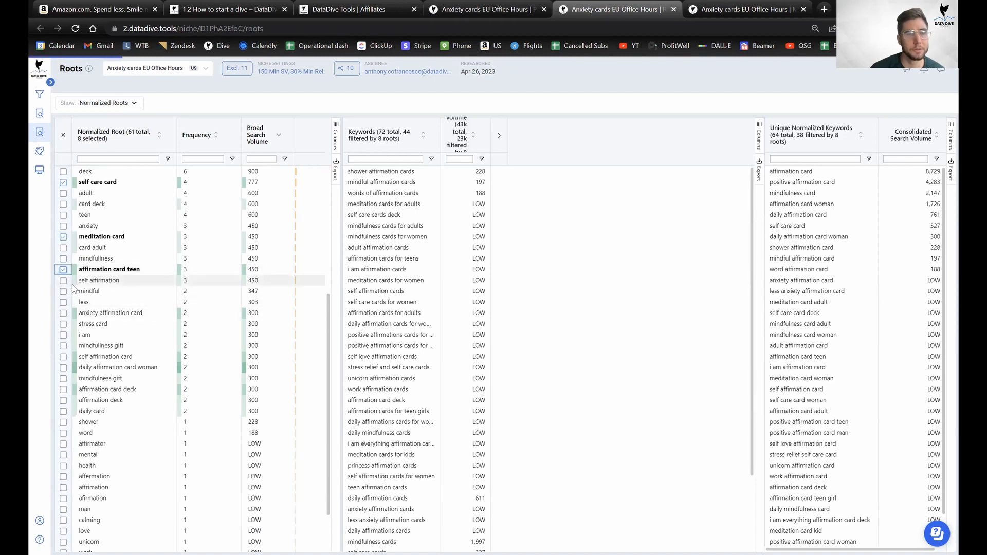
left_click(72, 315)
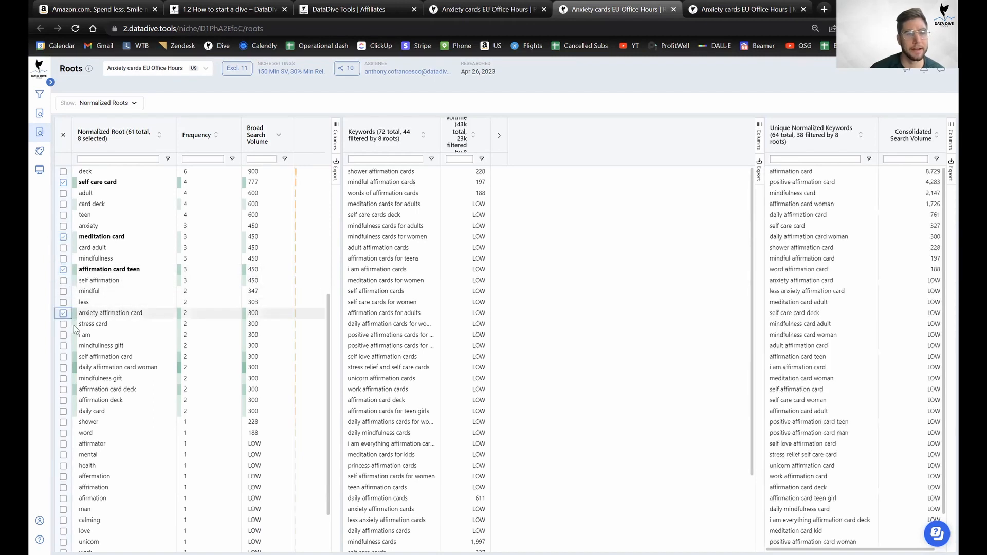
left_click(65, 357)
scroll(118, 368, "down", 1)
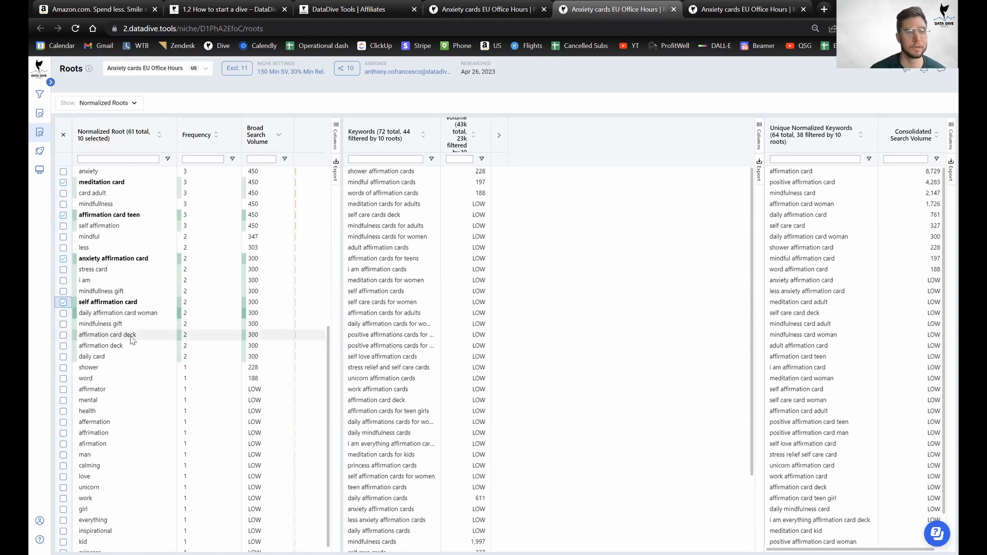
left_click(63, 334)
left_click(62, 345)
scroll(148, 346, "down", 1)
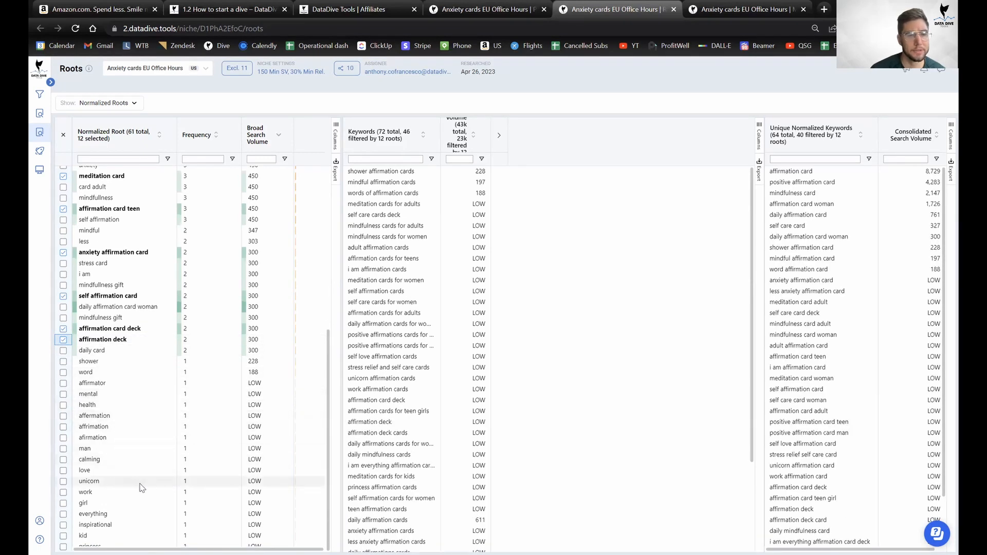
scroll(143, 487, "up", 5)
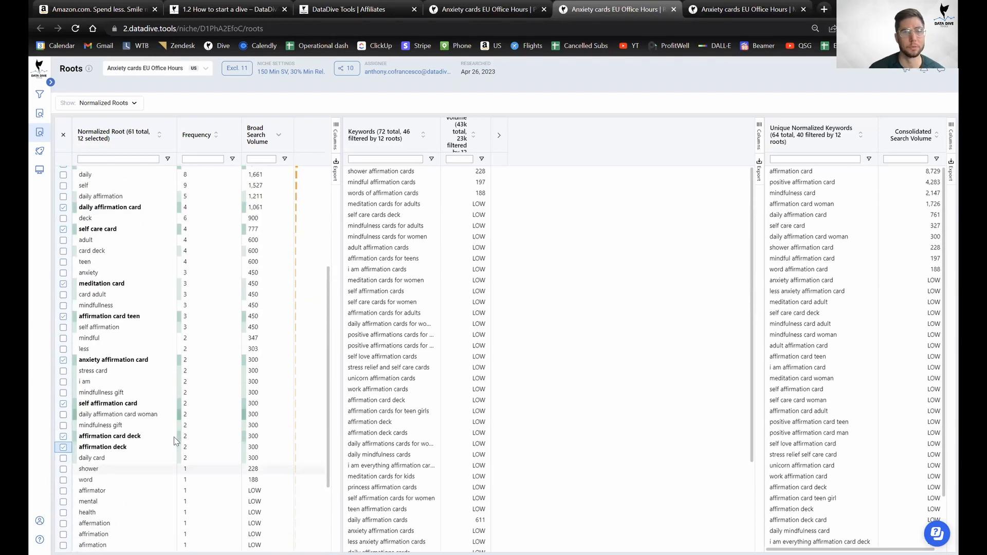
scroll(201, 349, "up", 8)
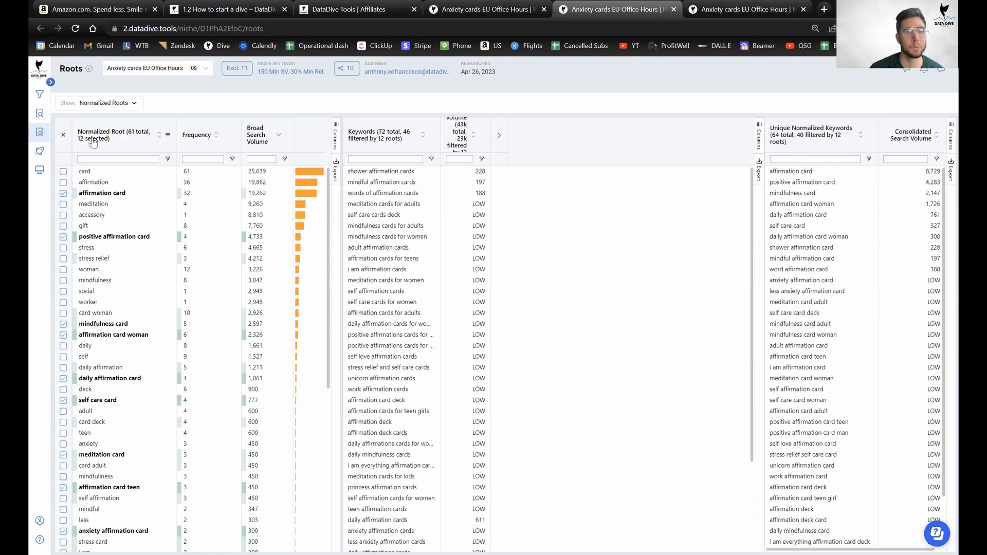
scroll(122, 310, "down", 5)
scroll(122, 310, "up", 5)
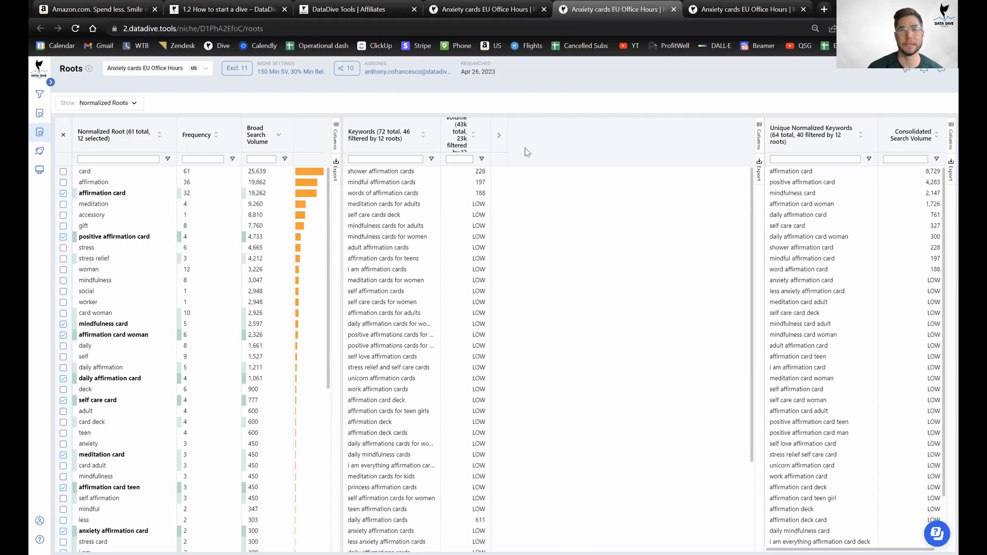
Rate Number of Keyword Roots '7 or more' for 250 points after previewing '1', then return to Roots.
left_click(746, 6)
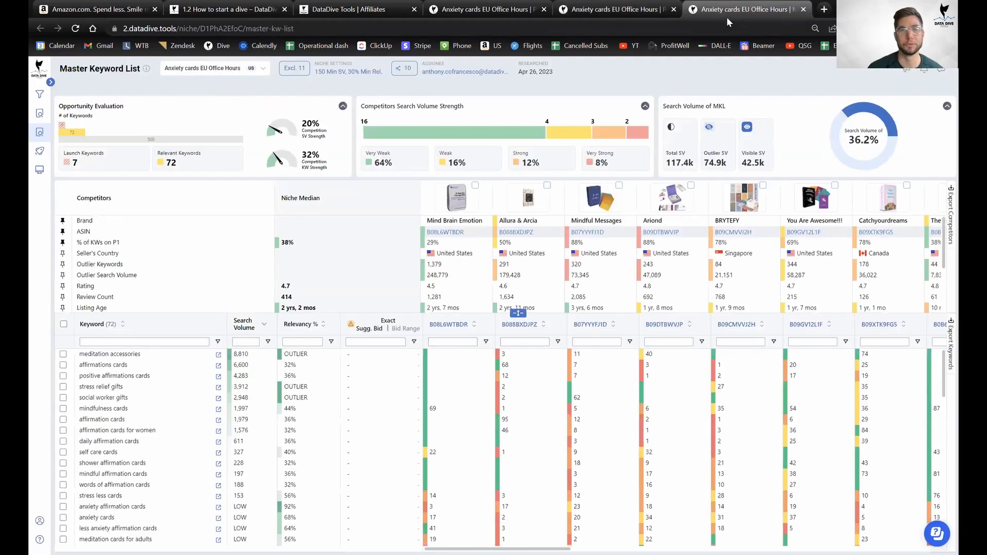
left_click(486, 9)
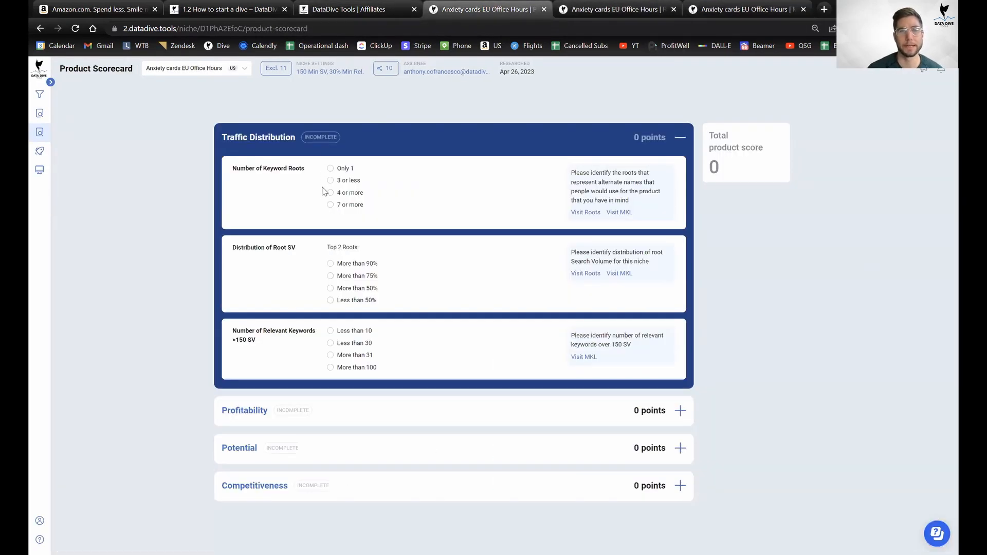
left_click(348, 210)
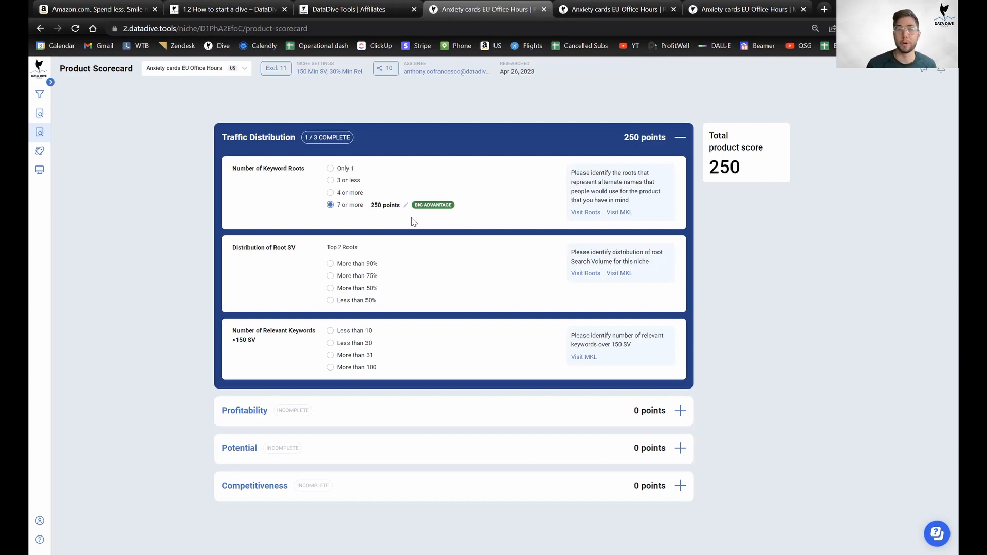
left_click(342, 170)
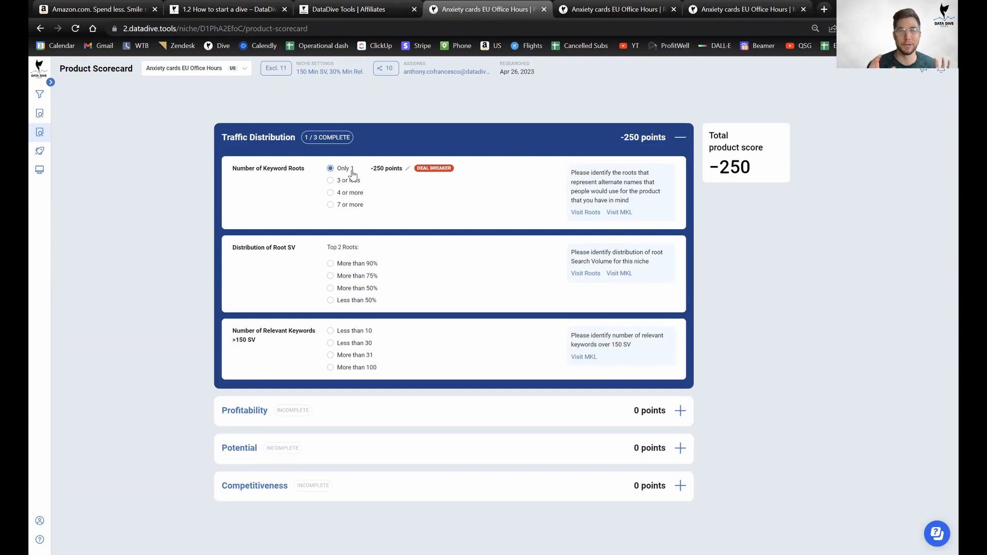
left_click(360, 210)
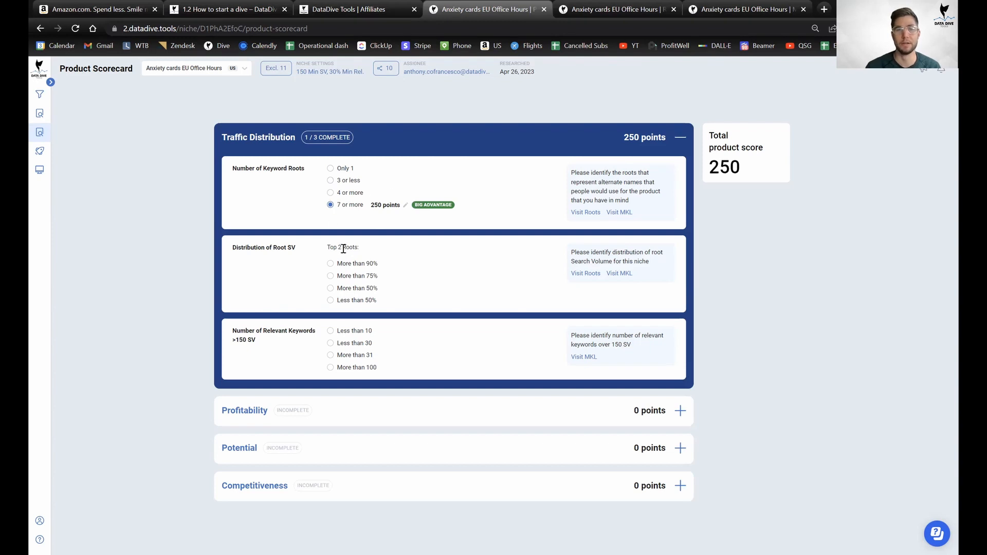
left_click_drag(388, 255, 333, 249)
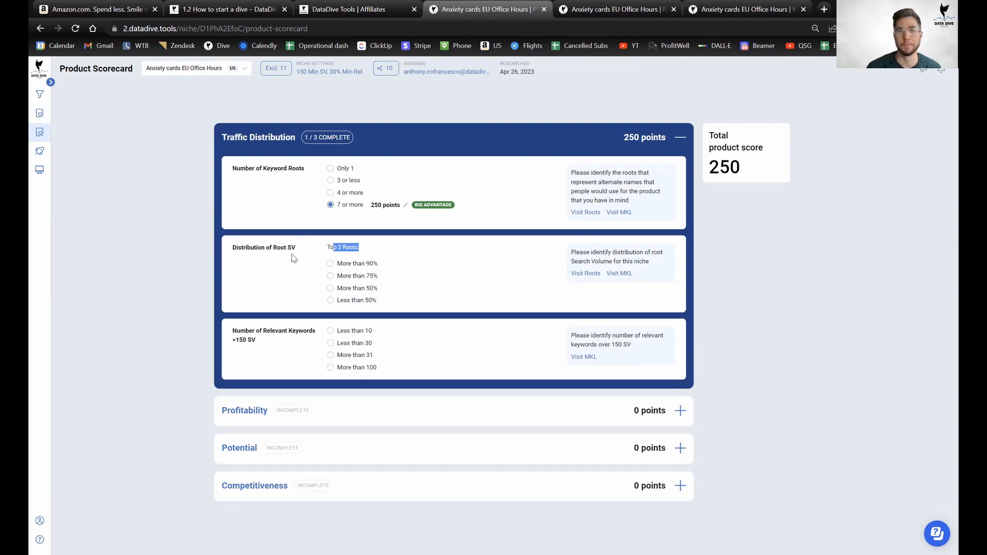
left_click(611, 19)
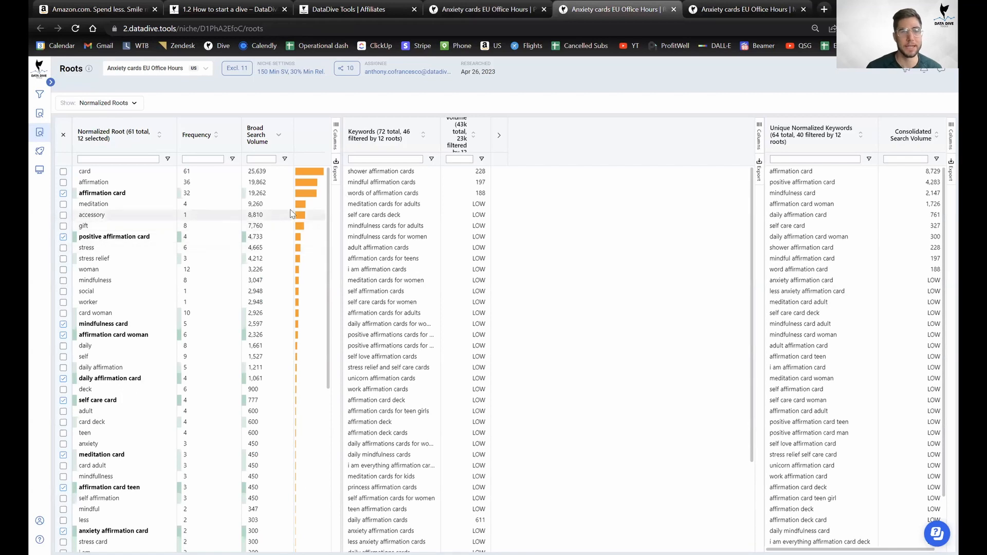
Zoom the Roots page out to 75% from Chrome's menu.
mouse_move(298, 190)
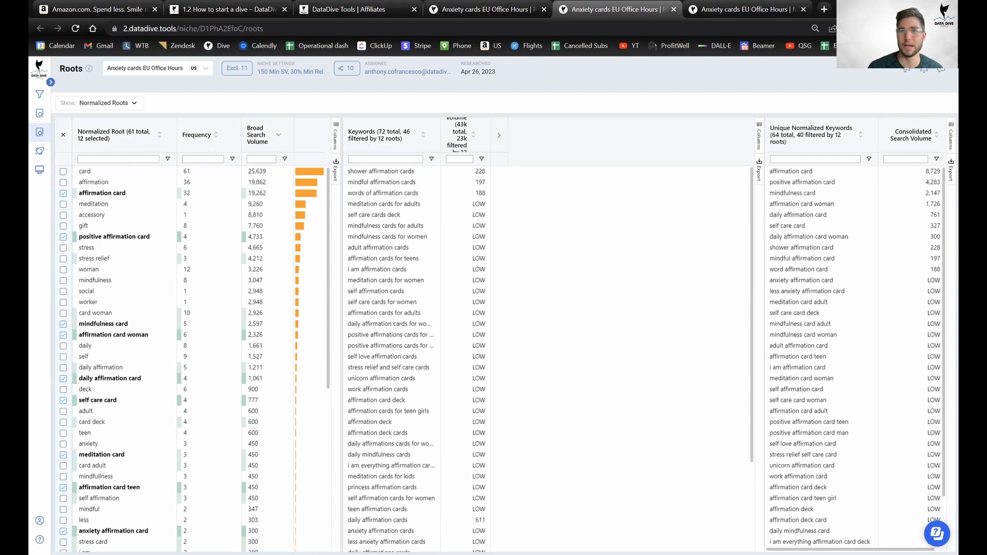
left_click(950, 28)
left_click(876, 150)
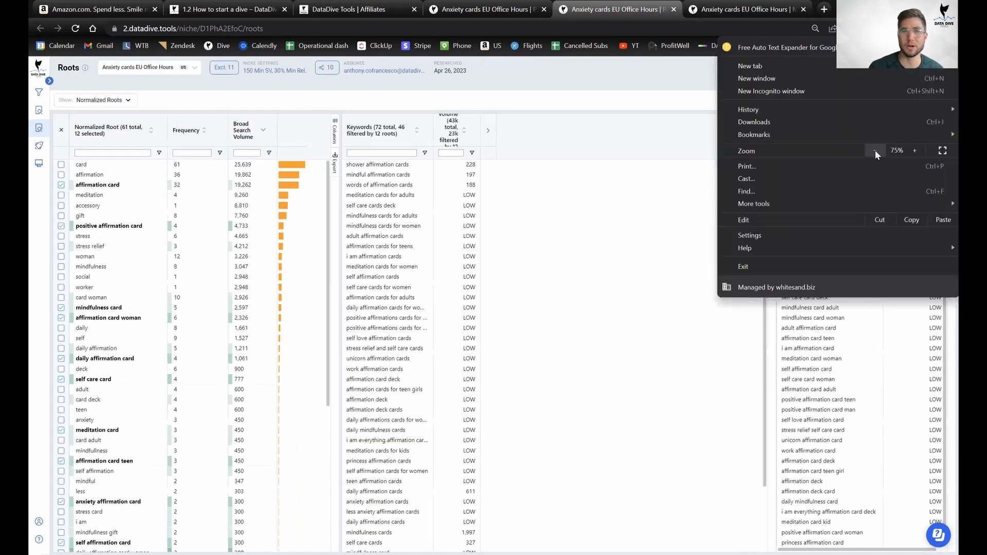
Raise Chrome zoom to 100%, bring it back down to 75%, and close the menu.
left_click(910, 154)
left_click(909, 153)
left_click(910, 153)
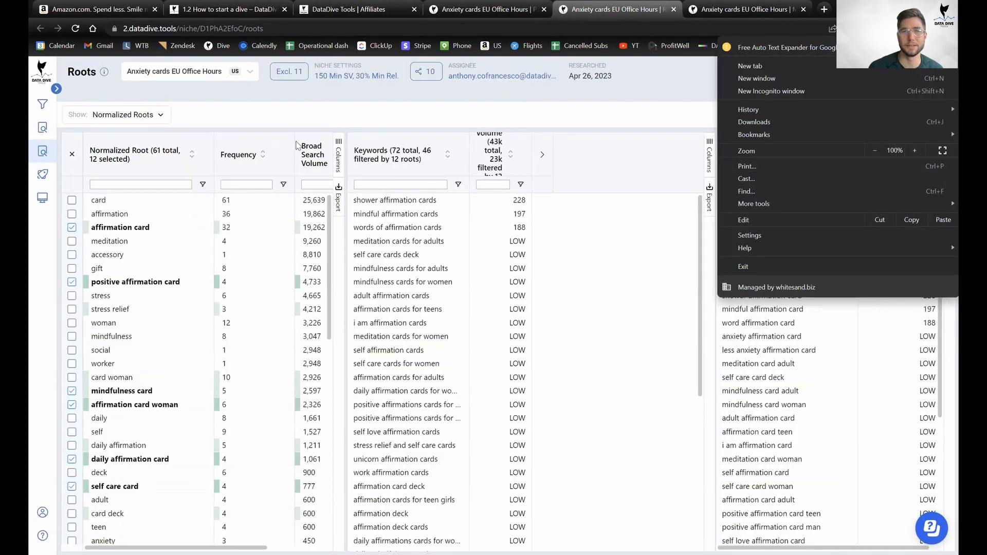
left_click(876, 150)
left_click(875, 151)
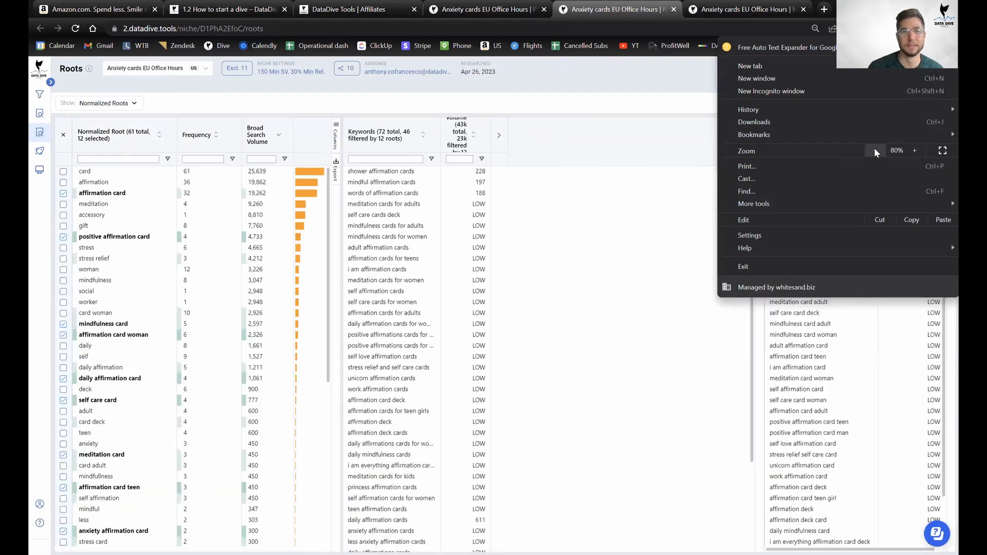
left_click(876, 150)
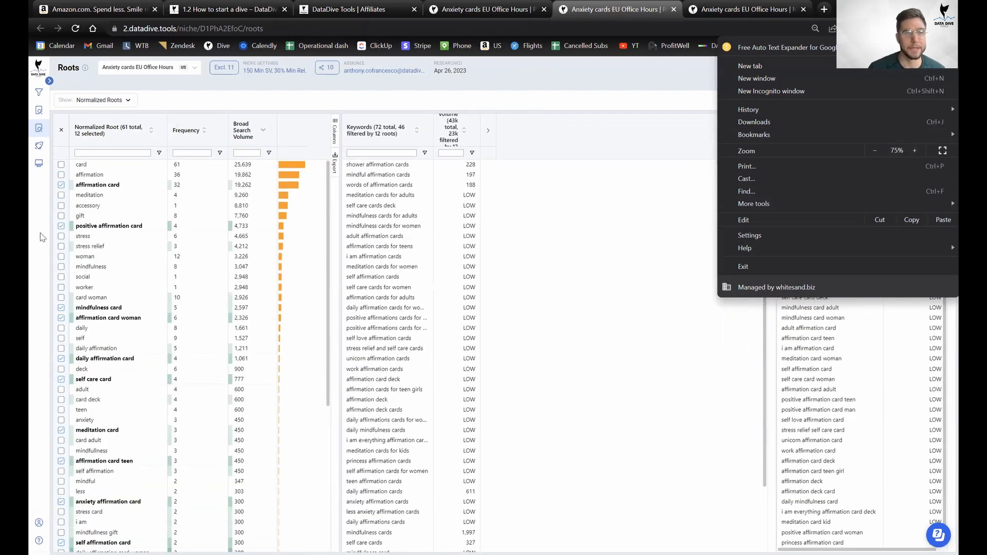
left_click(317, 101)
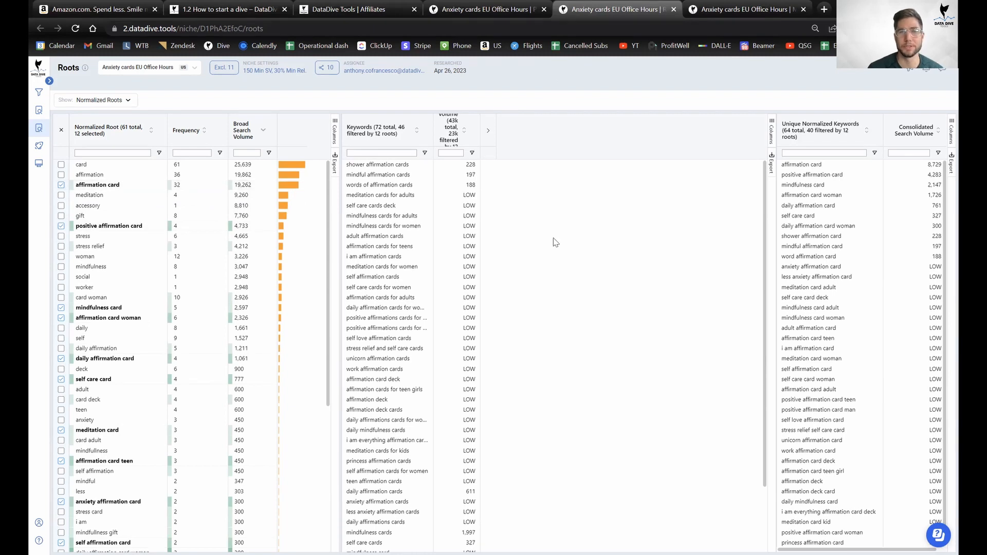
On the Product Scorecard, rate top-2 root search volume as More than 90% (−100 points), then return to Roots.
key("ctrl+shift+Tab")
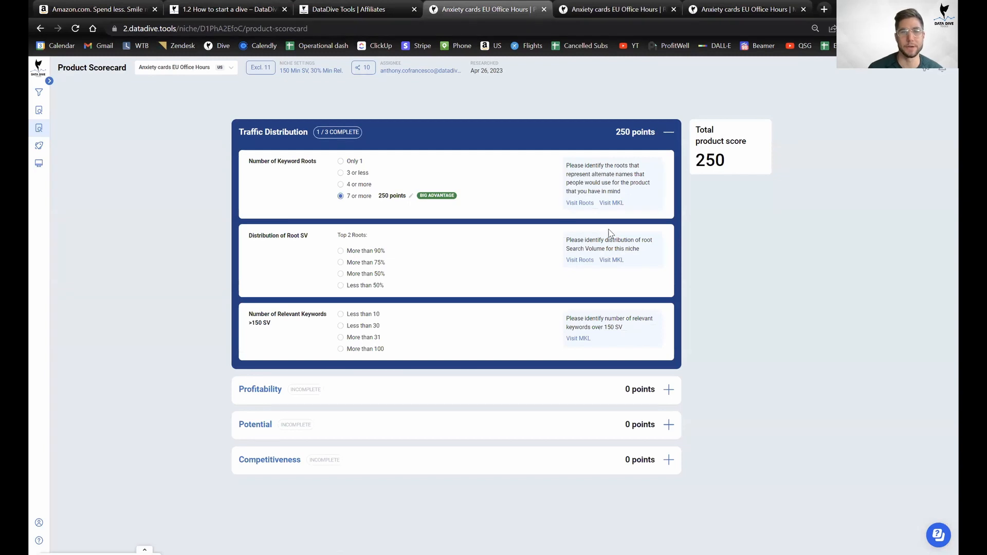
key("ctrl+Tab")
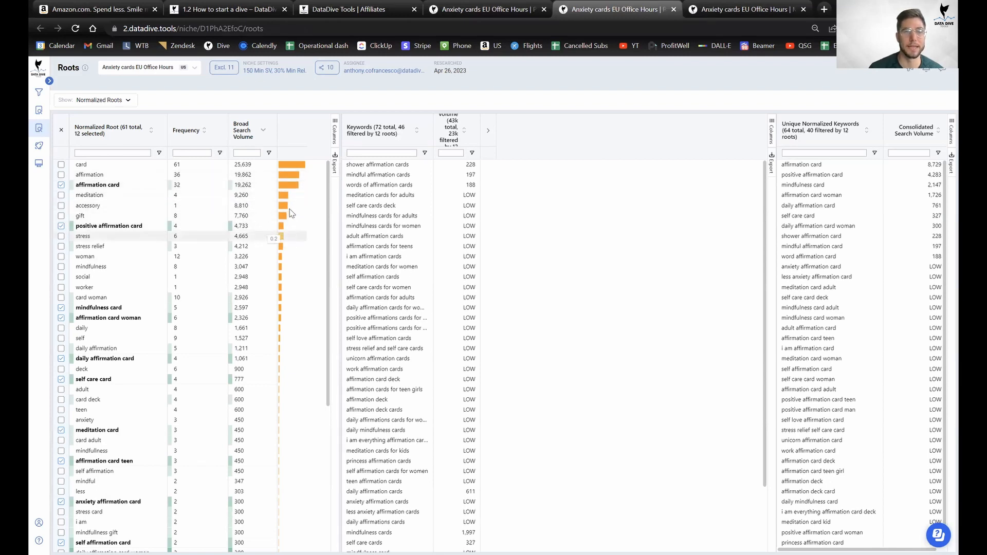
left_click(532, 6)
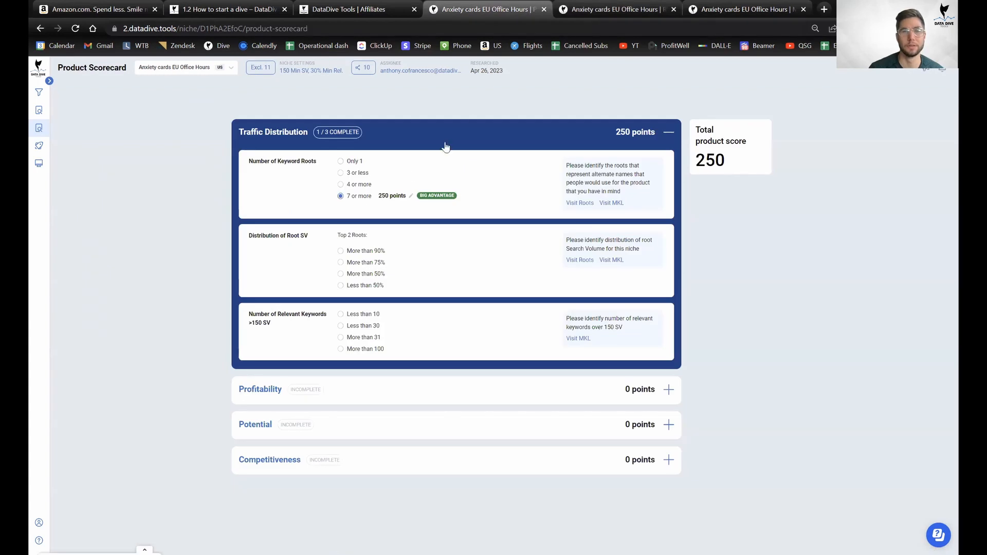
left_click(360, 256)
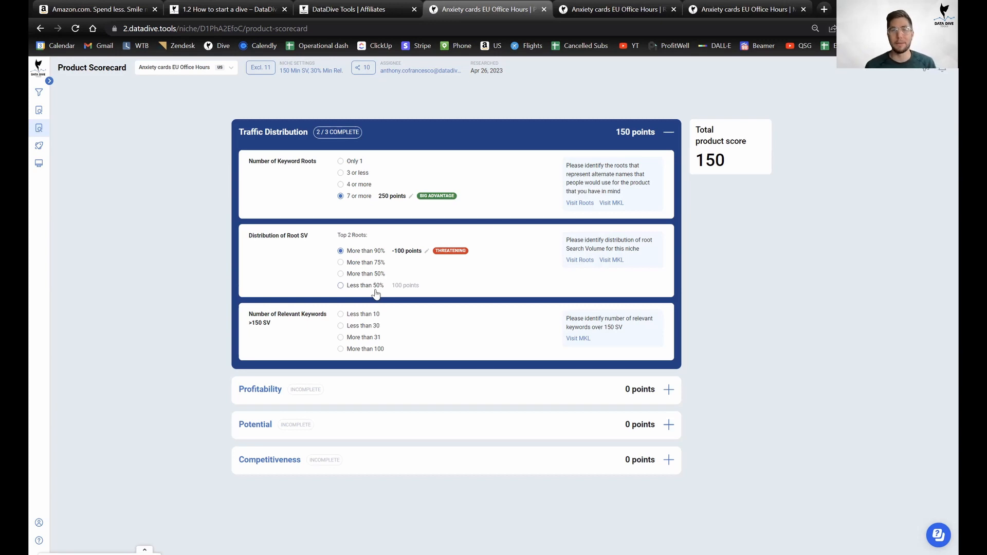
left_click(577, 12)
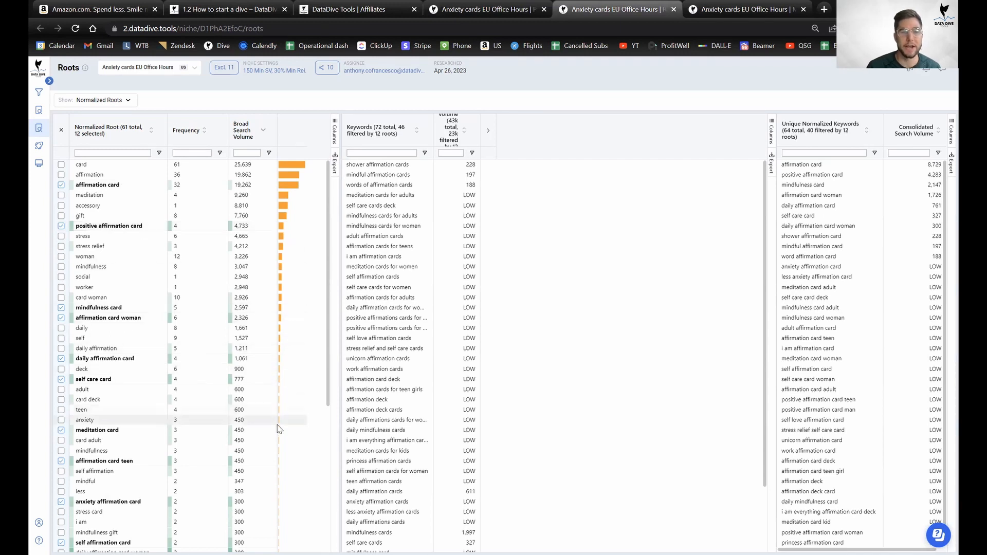
Look over the Normalized Root table, then bring the Product Scorecard, still at 150, back into view.
scroll(279, 411, "down", 4)
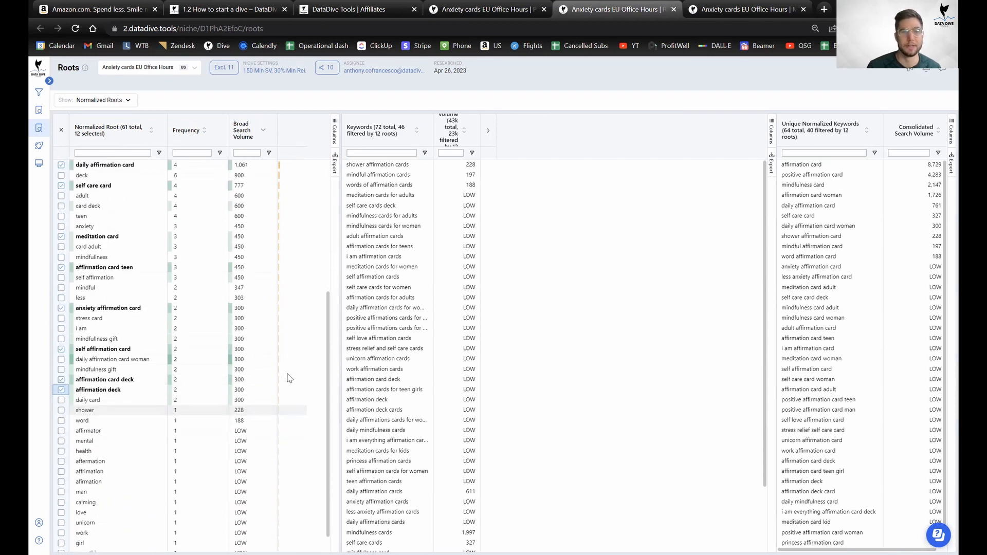
scroll(288, 379, "up", 4)
scroll(287, 222, "down", 4)
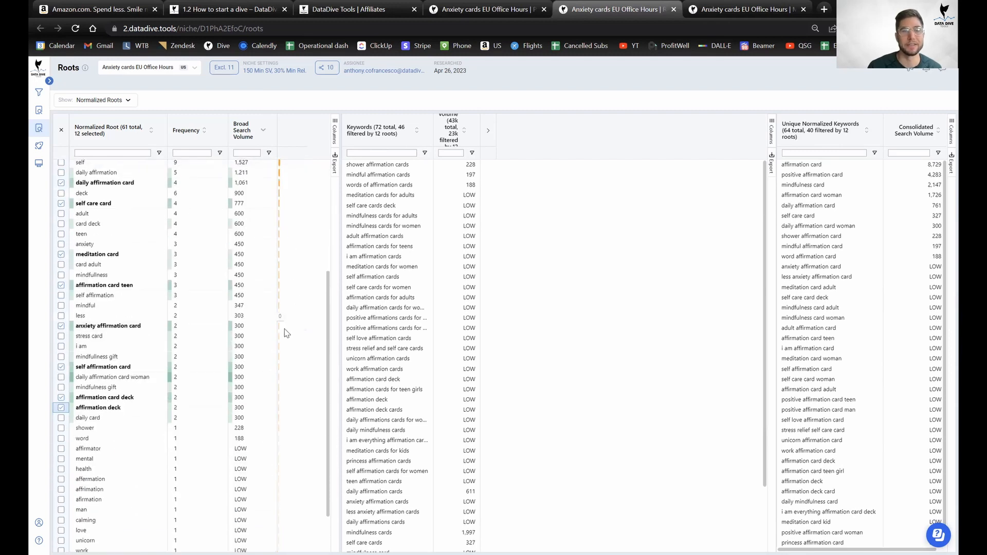
scroll(287, 350, "up", 4)
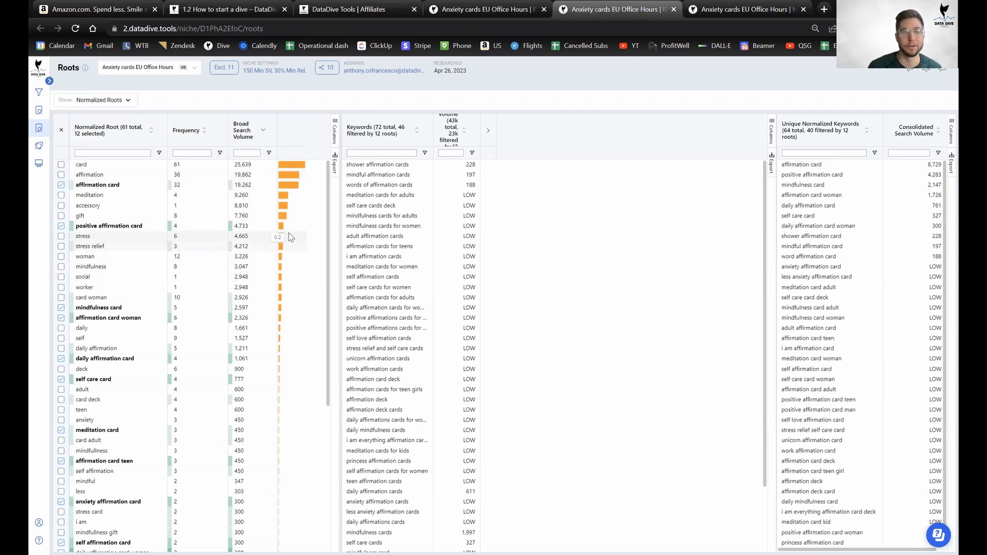
scroll(290, 237, "down", 5)
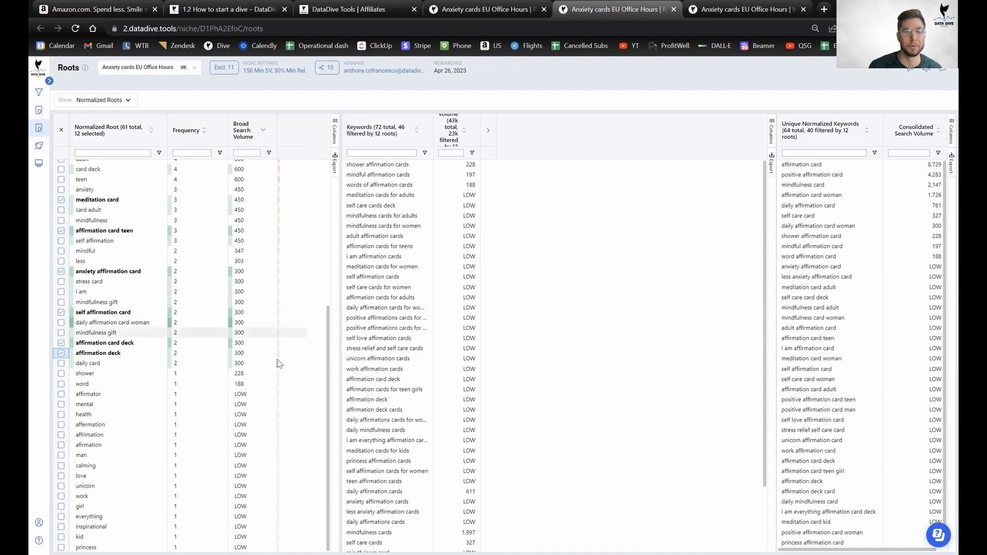
scroll(280, 360, "up", 5)
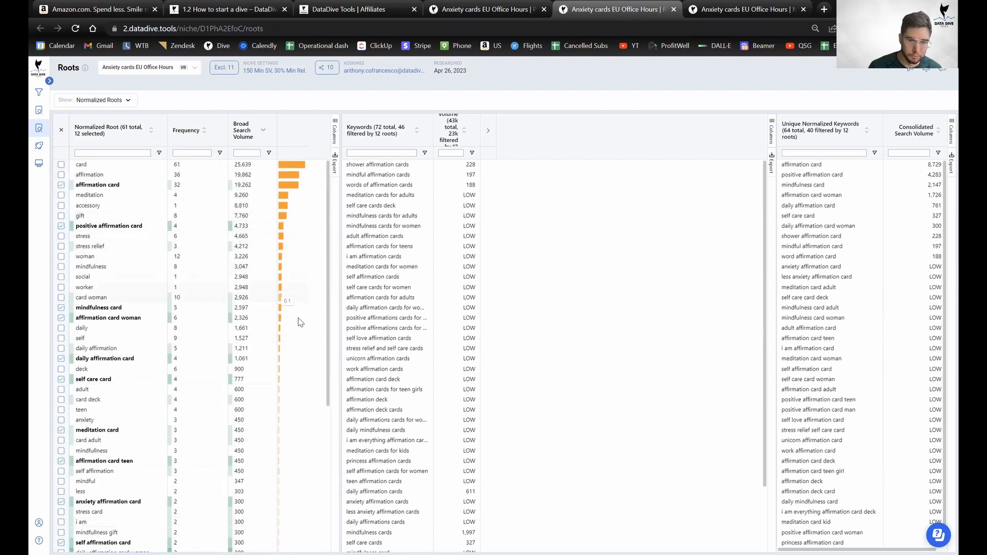
left_click(475, 9)
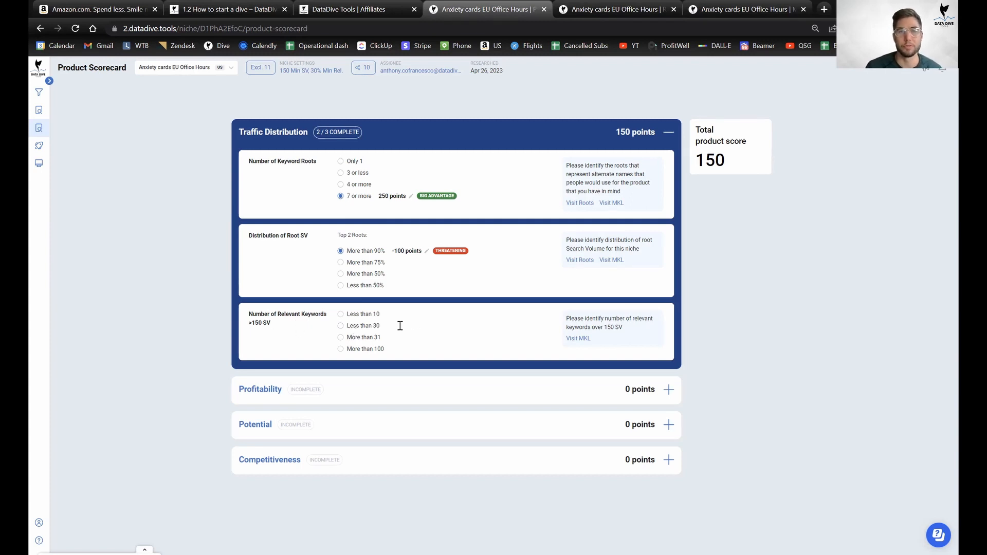
Open the Master Keyword List and raise the browser page zoom to 90%.
left_click(732, 5)
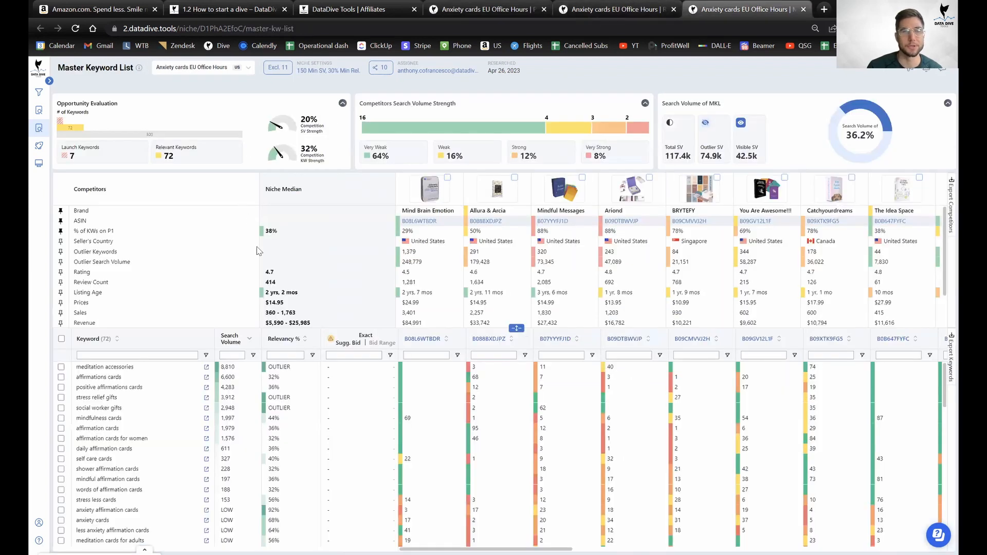
left_click(236, 355)
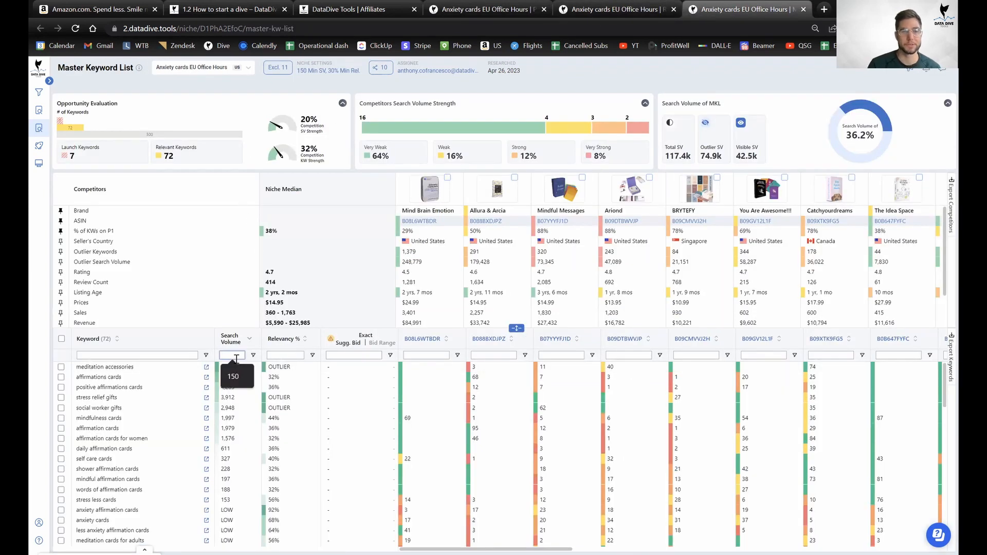
left_click(253, 355)
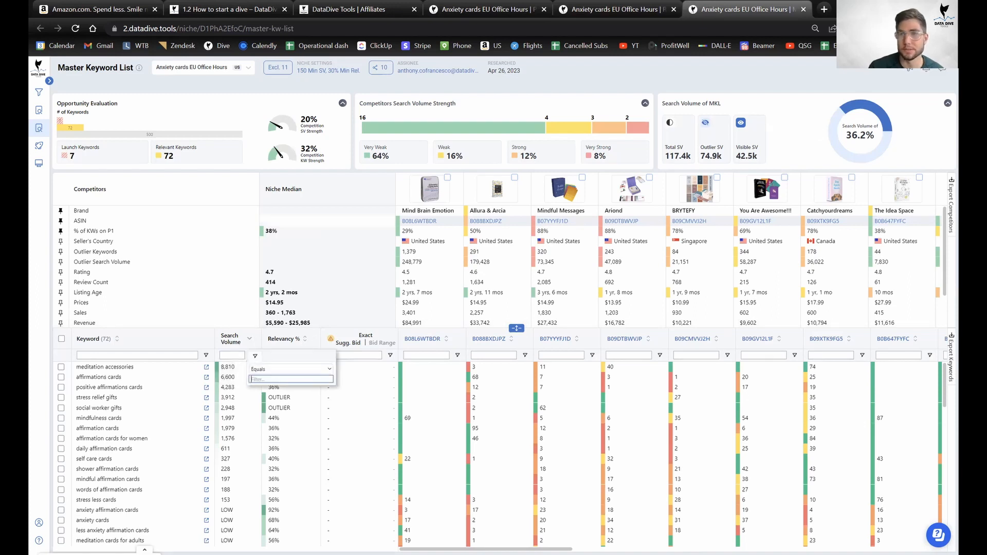
left_click(950, 28)
left_click(915, 150)
left_click(916, 151)
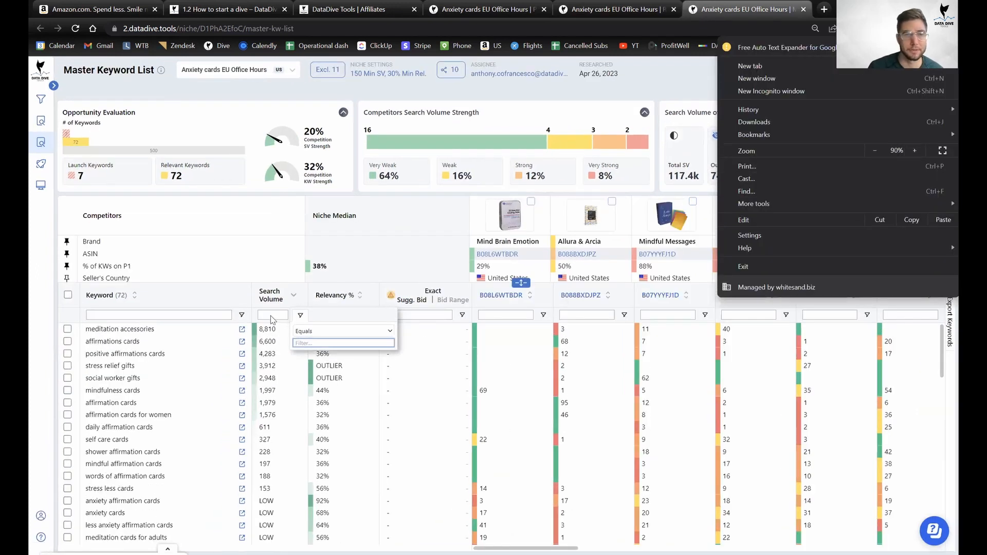
left_click(256, 266)
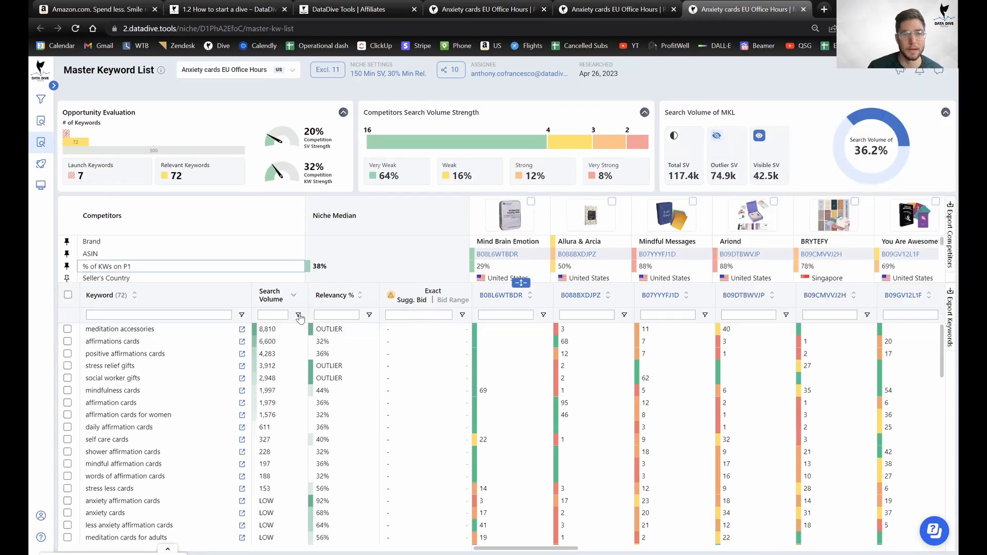
Filter Search Volume to Greater than 150, leaving 14 of 72 keywords, then return to Roots.
left_click(300, 317)
left_click(318, 331)
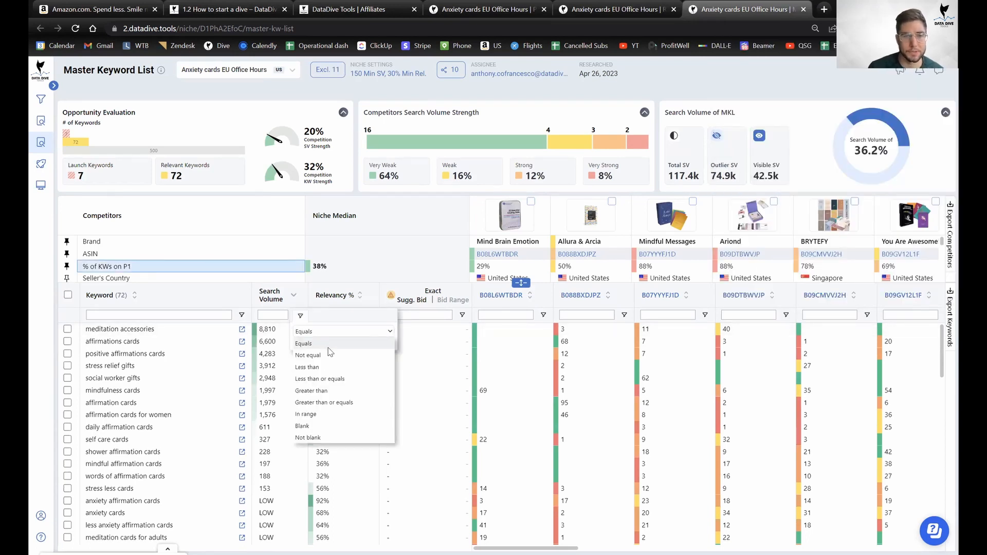
left_click(339, 393)
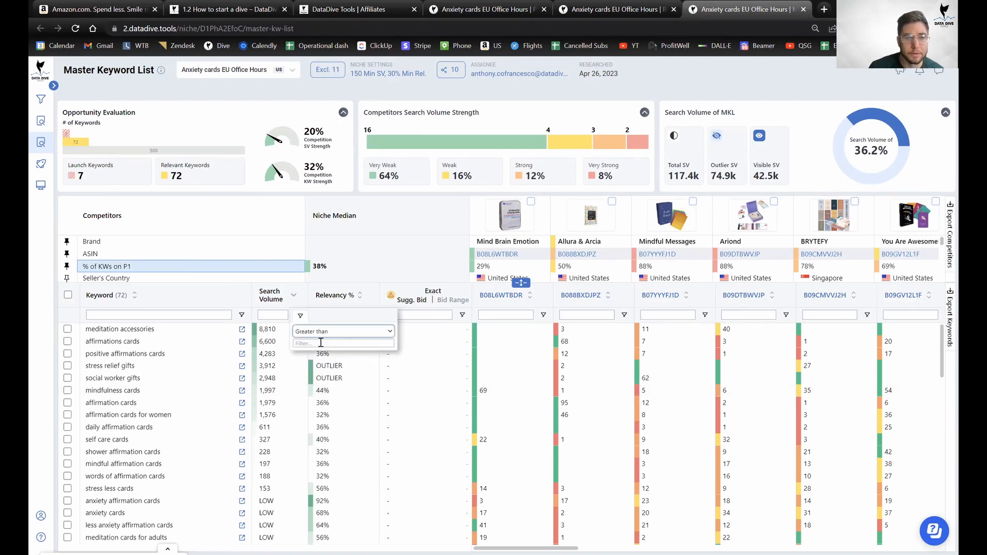
left_click(321, 343)
type("150")
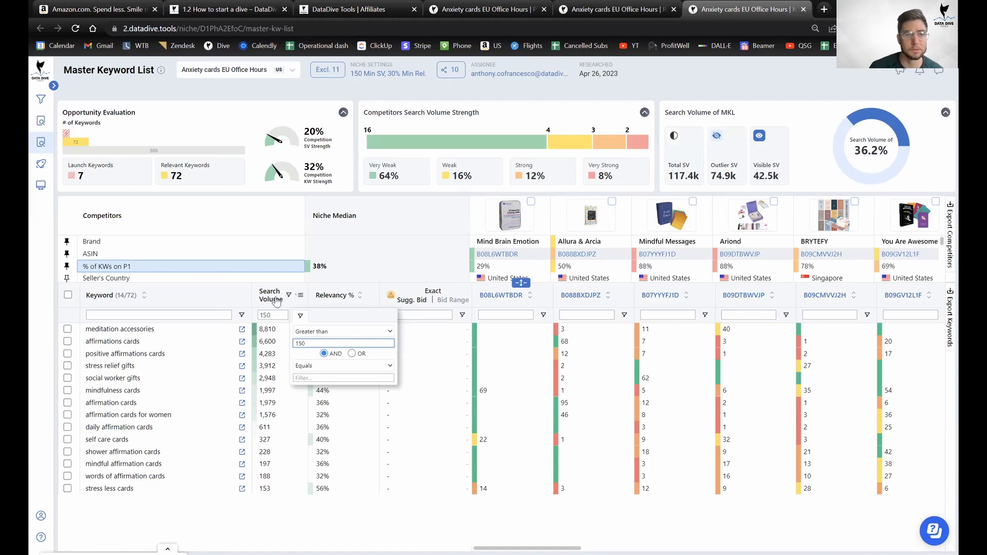
left_click(259, 221)
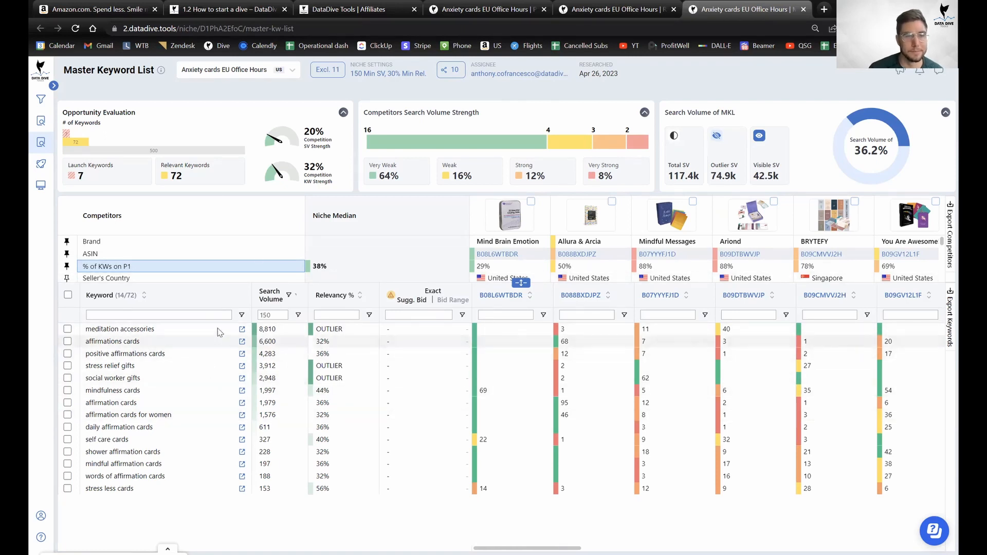
left_click(297, 315)
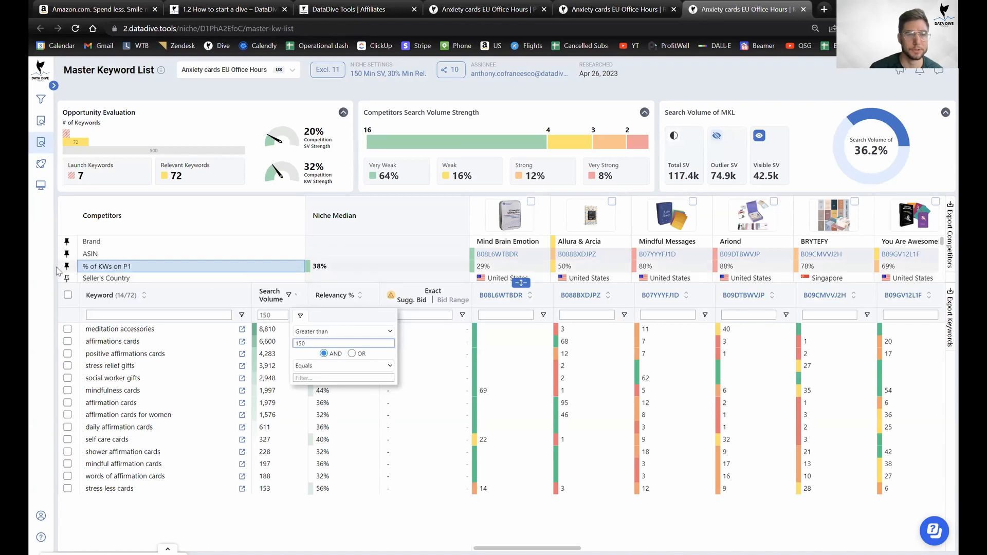
left_click(77, 266)
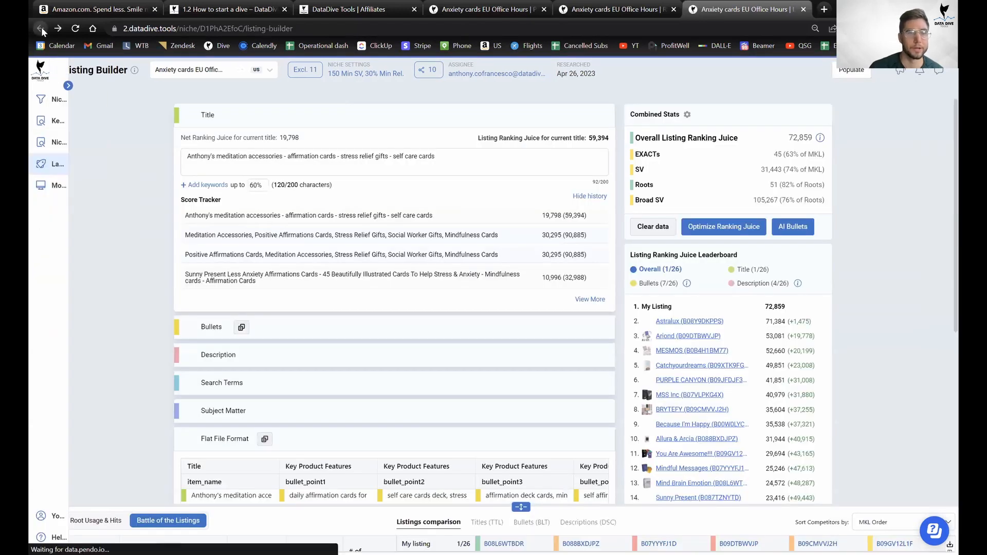
left_click(40, 28)
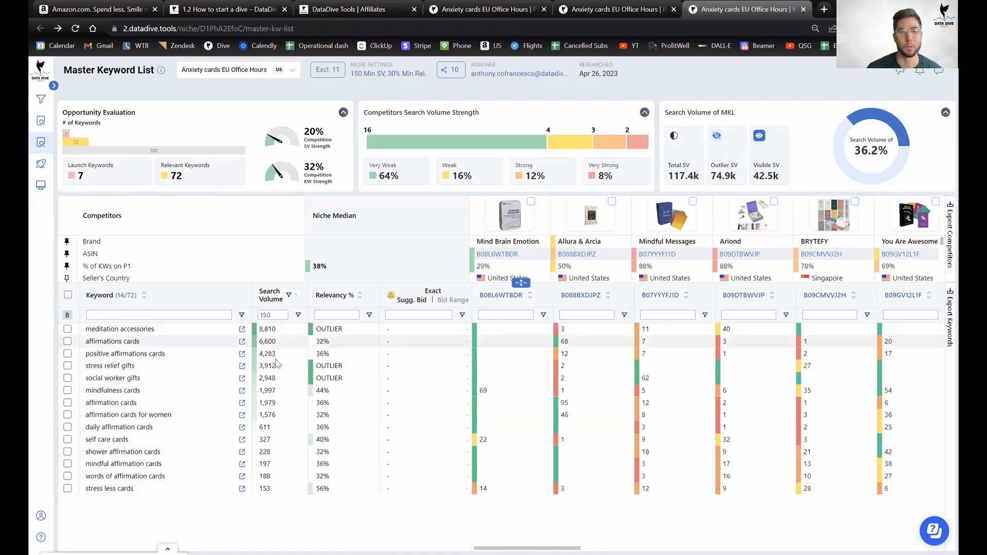
left_click(607, 16)
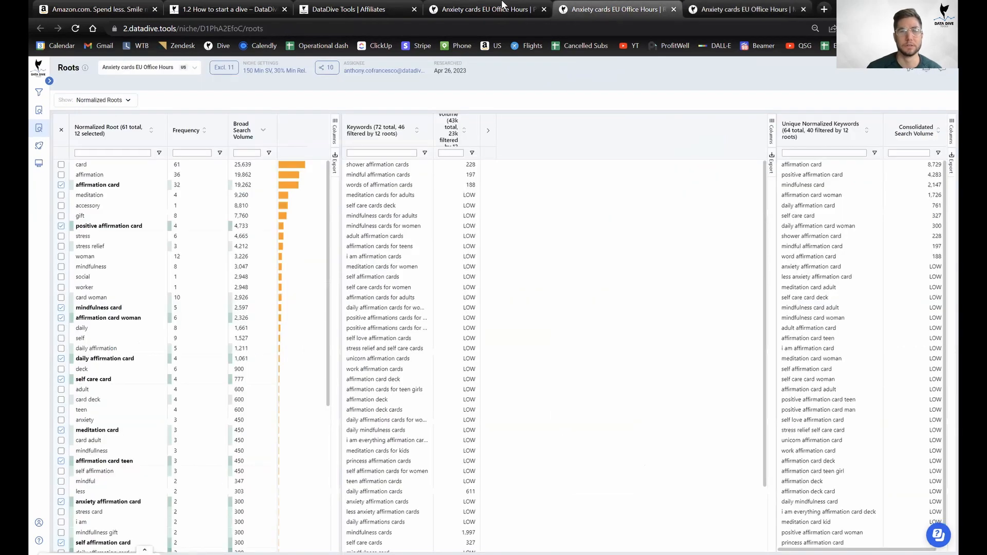
Rate relevant keywords over 150 SV as Less than 30 (−100 points) and collapse the finished Traffic Distribution section.
left_click(494, 9)
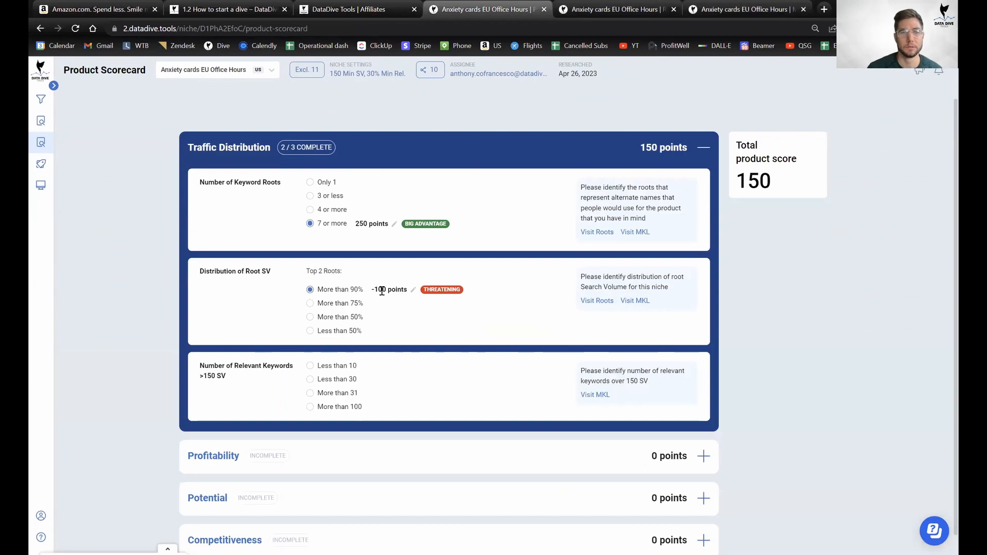
left_click(325, 380)
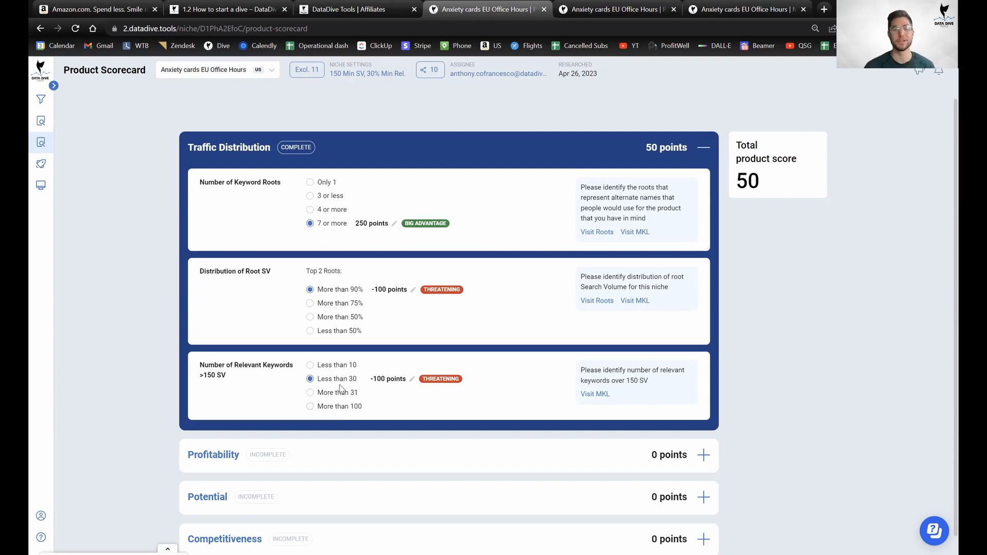
left_click(600, 11)
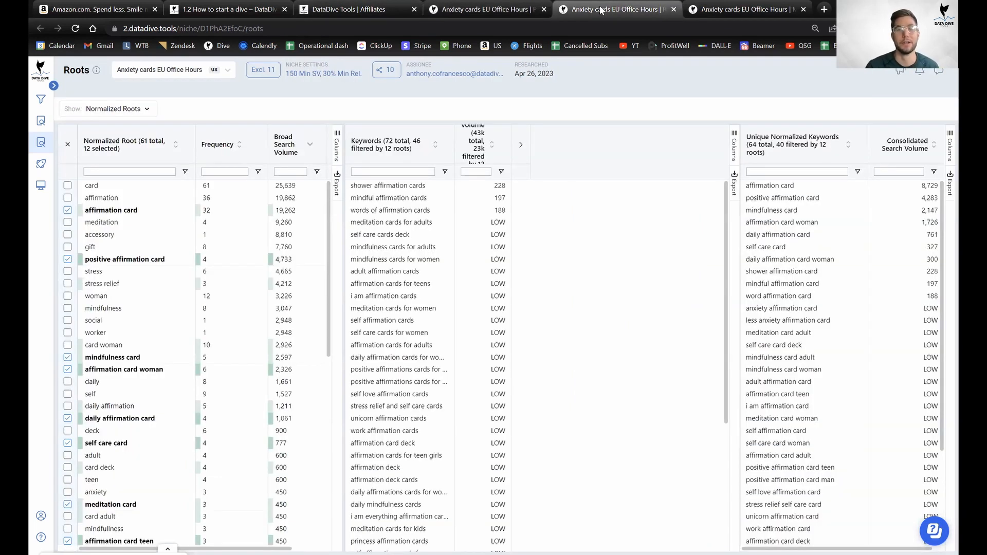
key("ctrl+Tab")
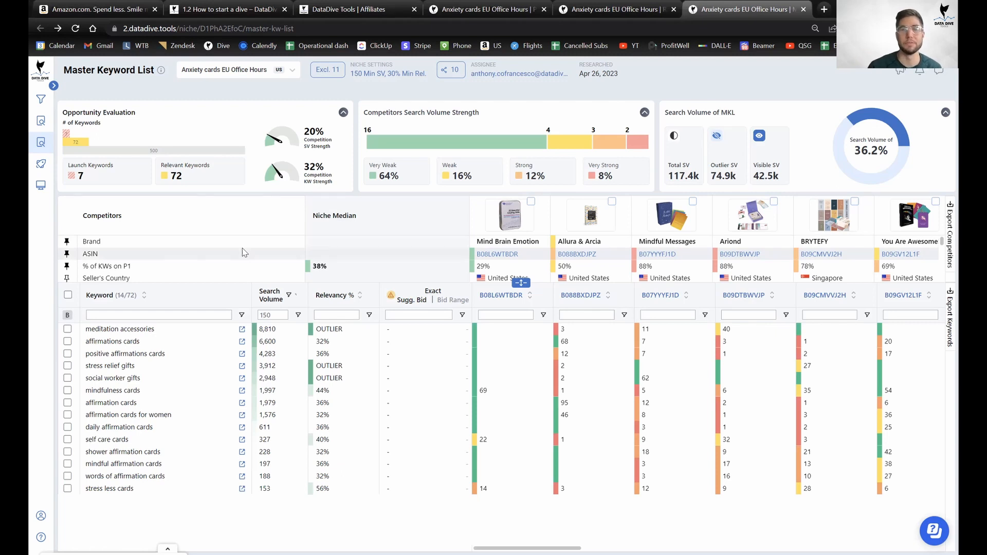
left_click(598, 12)
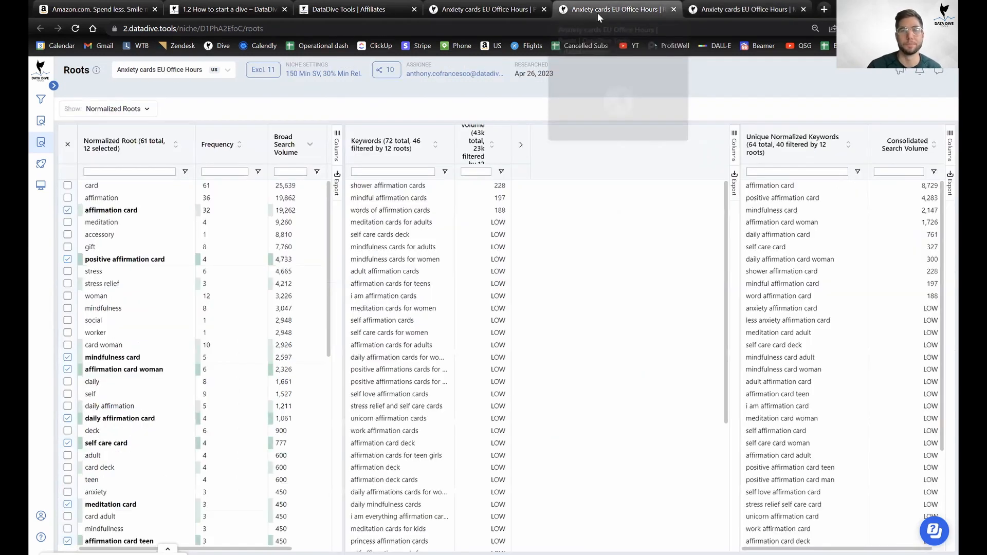
left_click(476, 12)
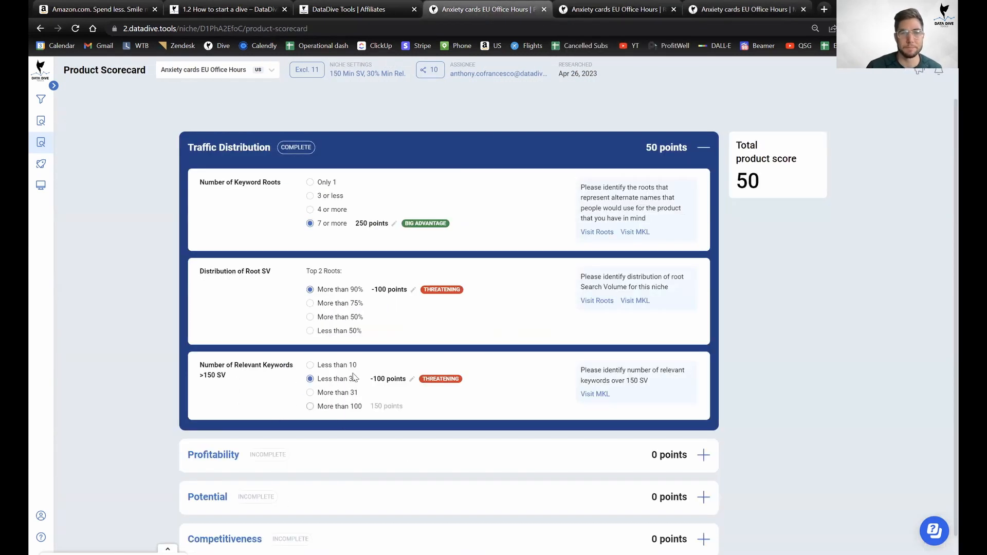
left_click(674, 150)
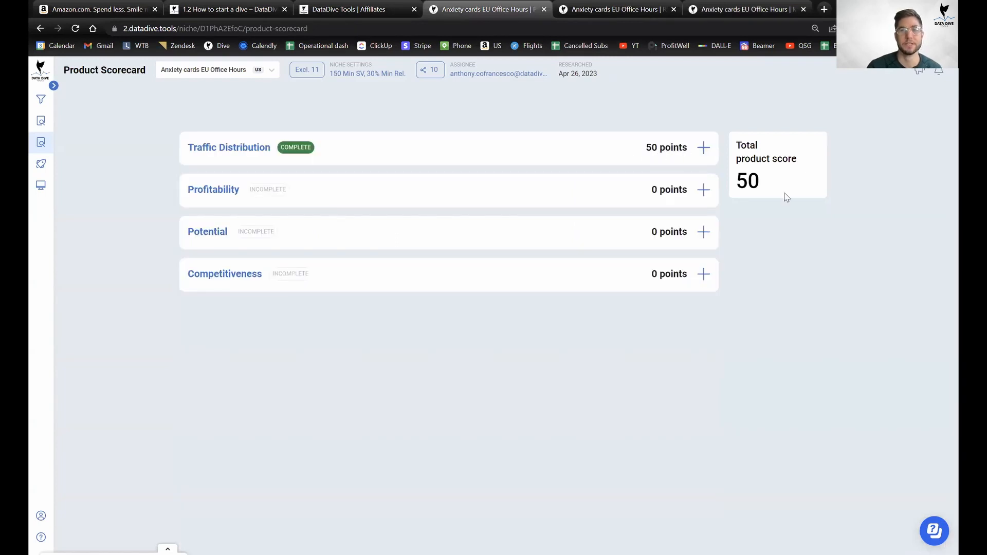
Expand the Profitability questions and open the Visit PROFITS link in a new browser tab.
left_click(516, 196)
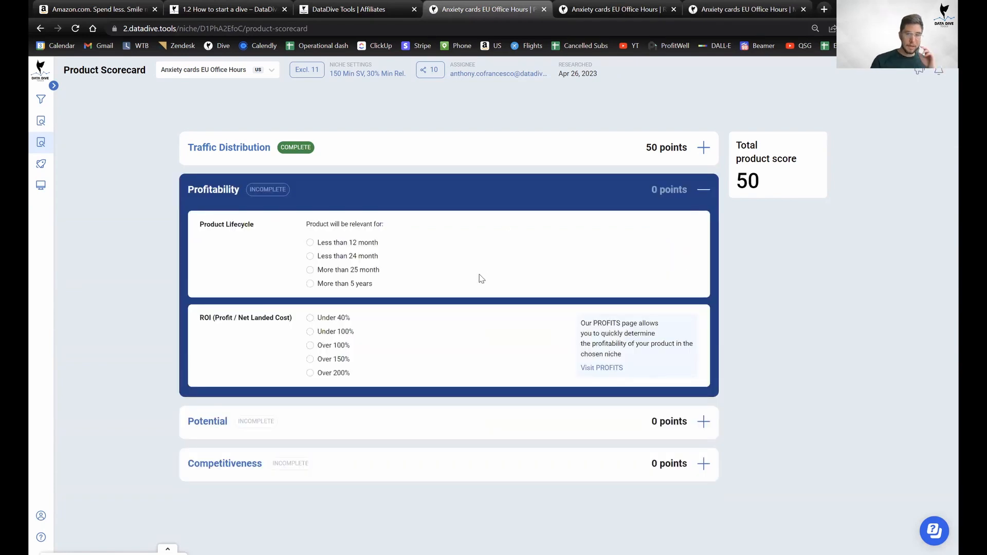
right_click(614, 368)
left_click(653, 376)
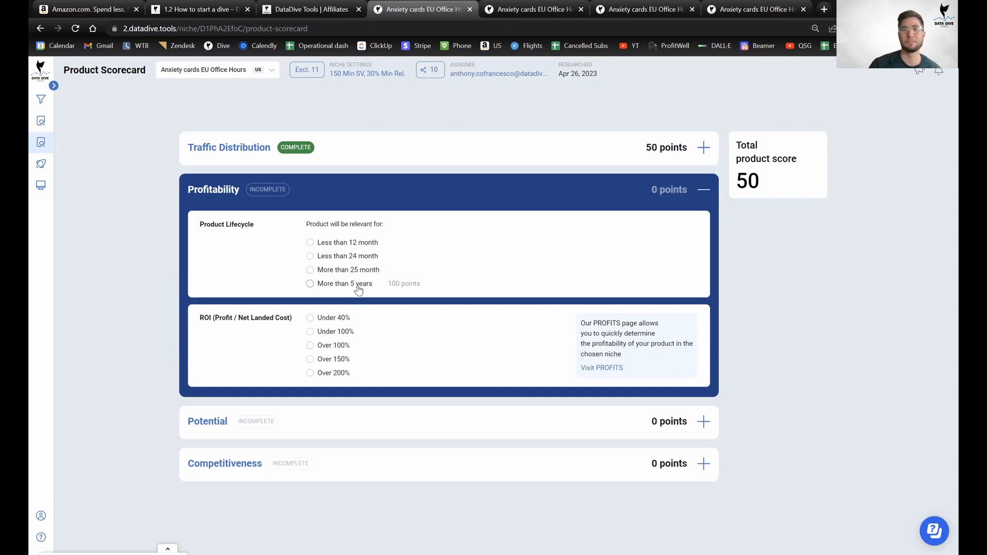
left_click(545, 9)
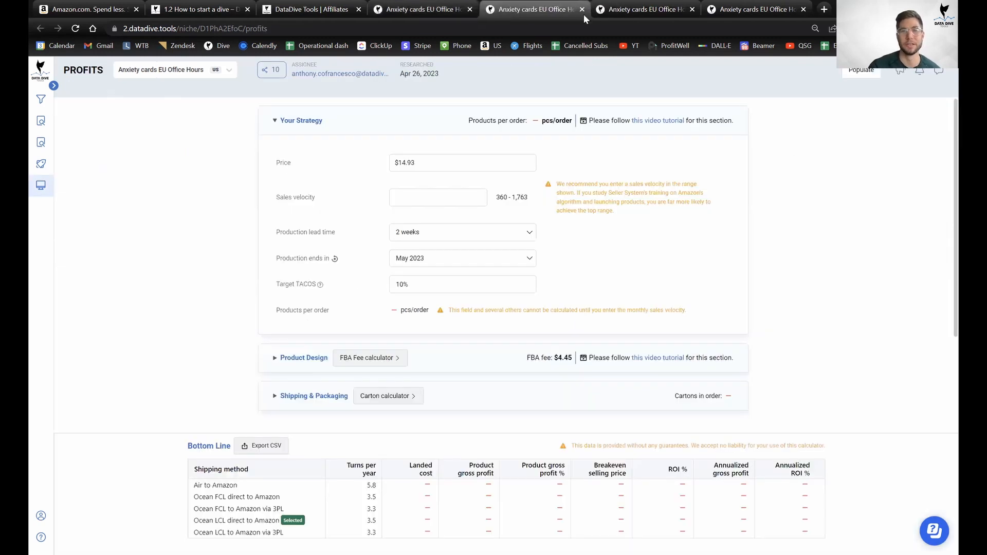
left_click(421, 9)
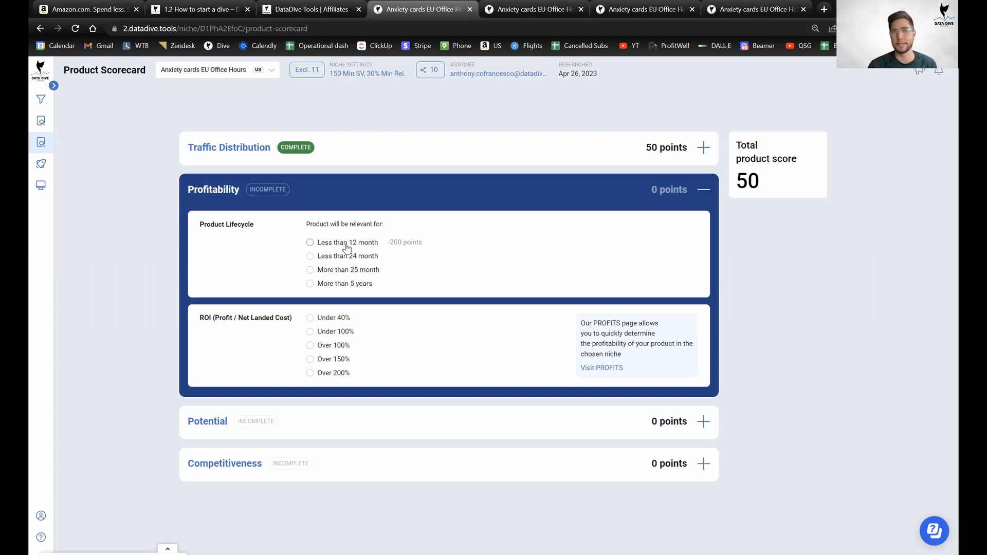
Rate Product Lifecycle as More than 25 month (50 points, total 100), then go to PROFITS.
left_click(359, 273)
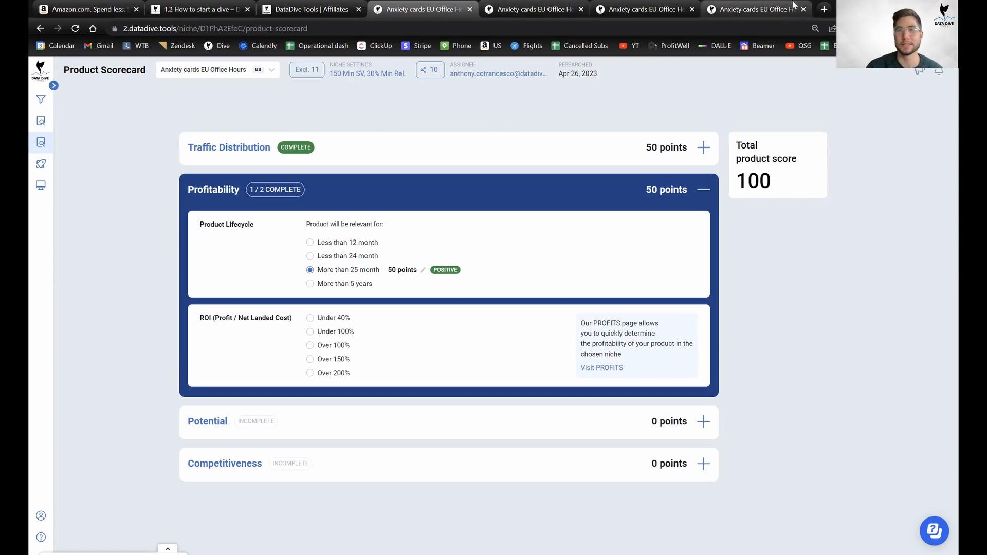
left_click(563, 7)
left_click(563, 6)
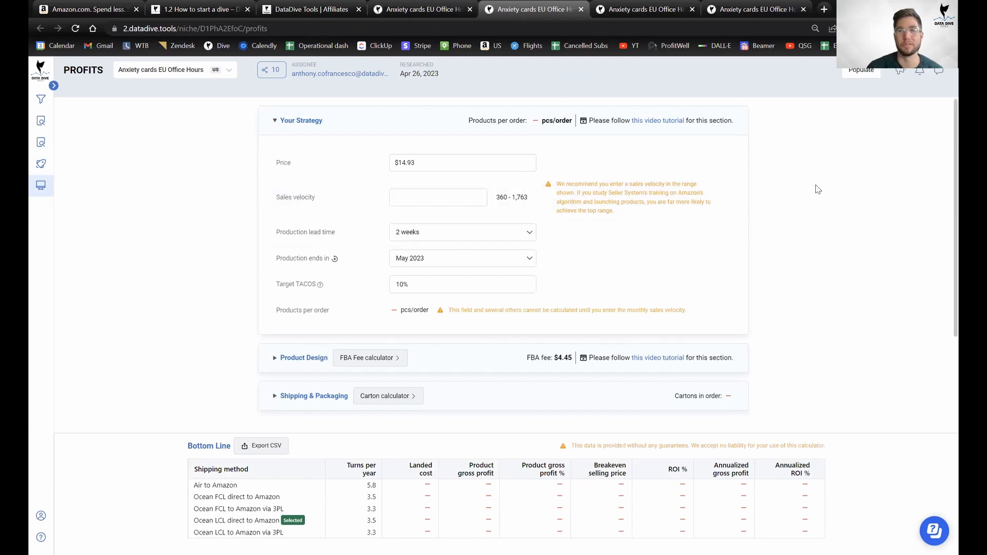
Populate the PROFITS calculator from a competitor product, giving a $24.99 price and $4.28 FBA fee.
left_click(861, 70)
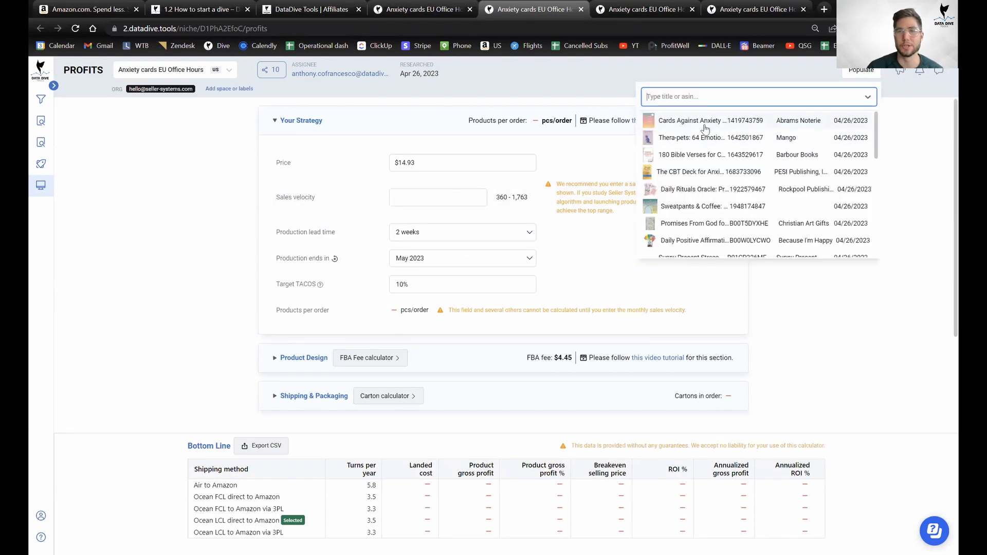
scroll(709, 166, "down", 3)
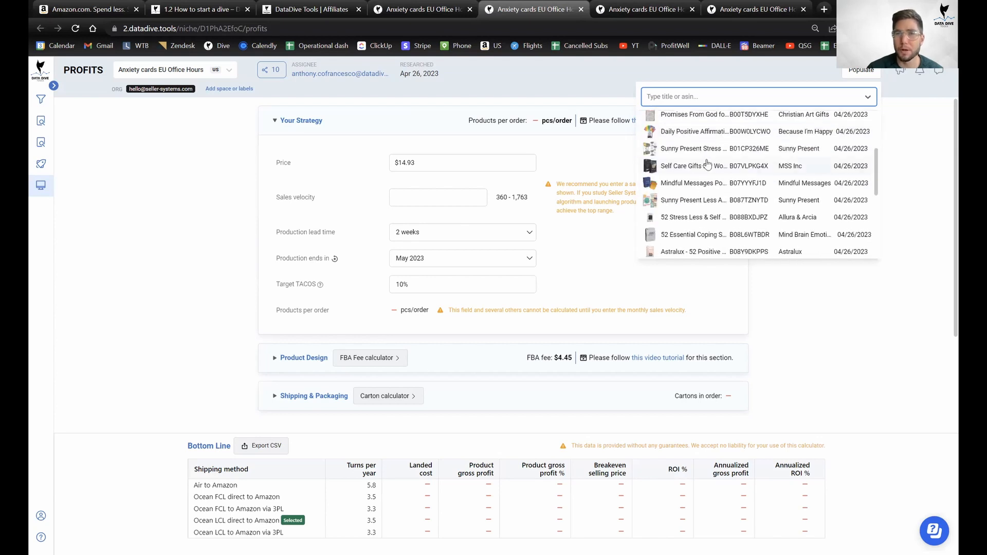
scroll(707, 165, "down", 1)
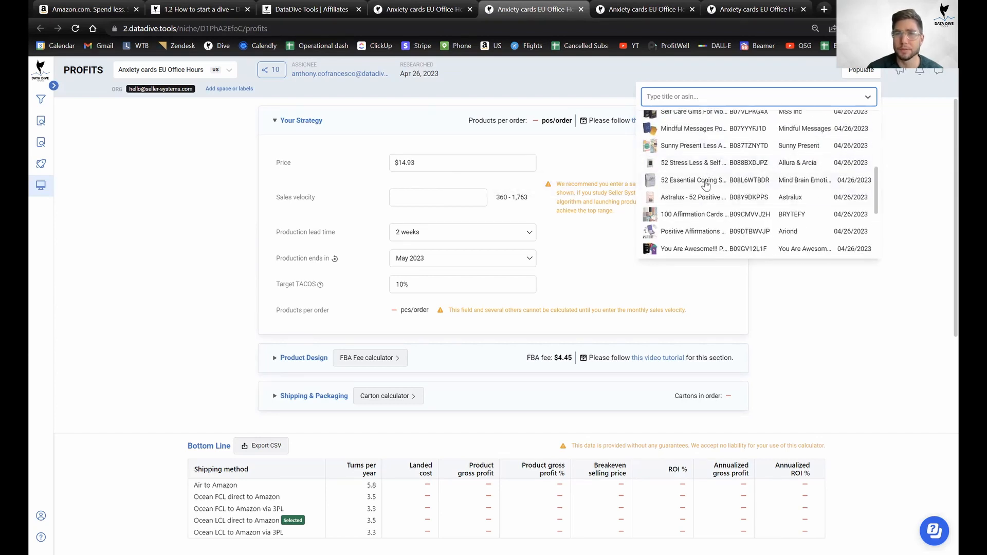
left_click(704, 188)
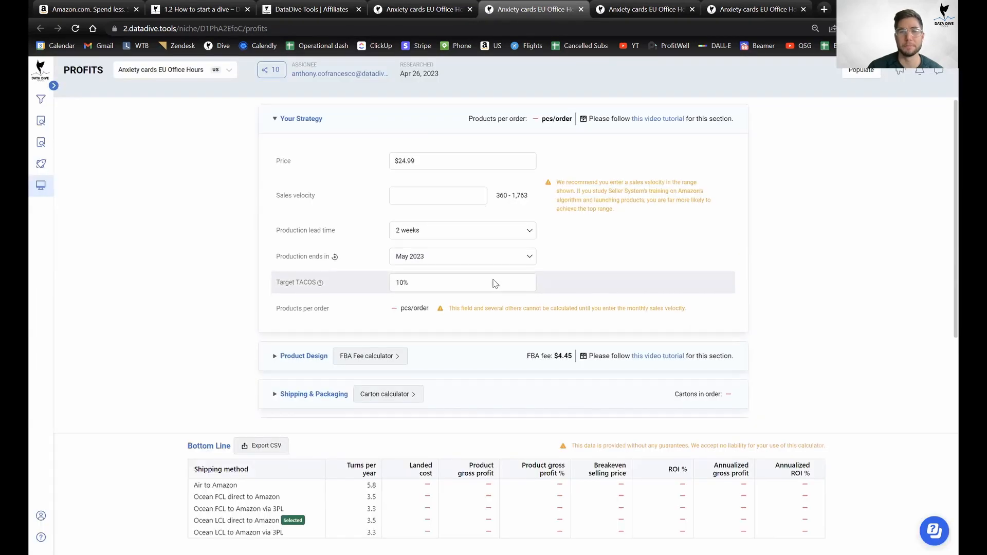
Expand Product Design and Shipping & Packaging details to review them, including 150 boxes per carton.
scroll(496, 287, "down", 2)
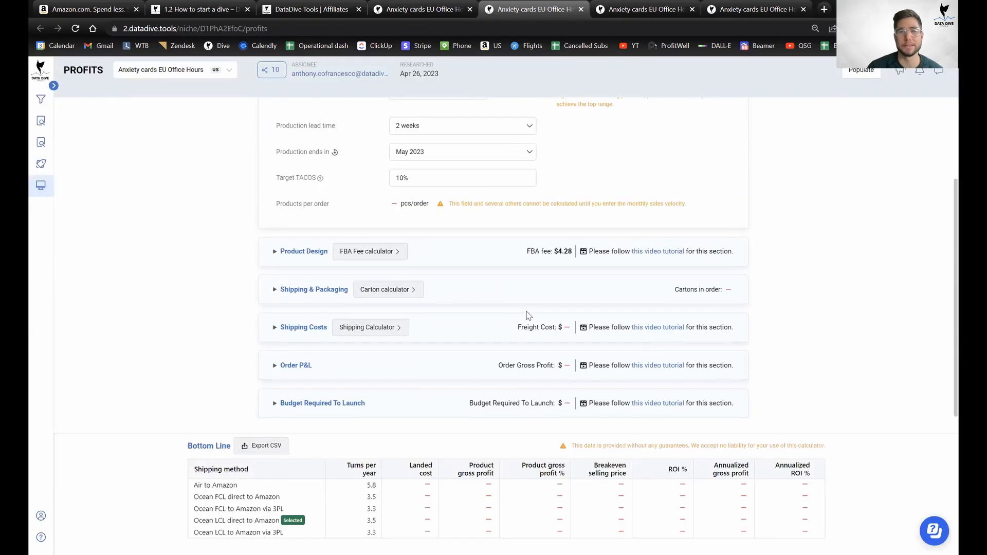
left_click(307, 251)
scroll(411, 288, "down", 4)
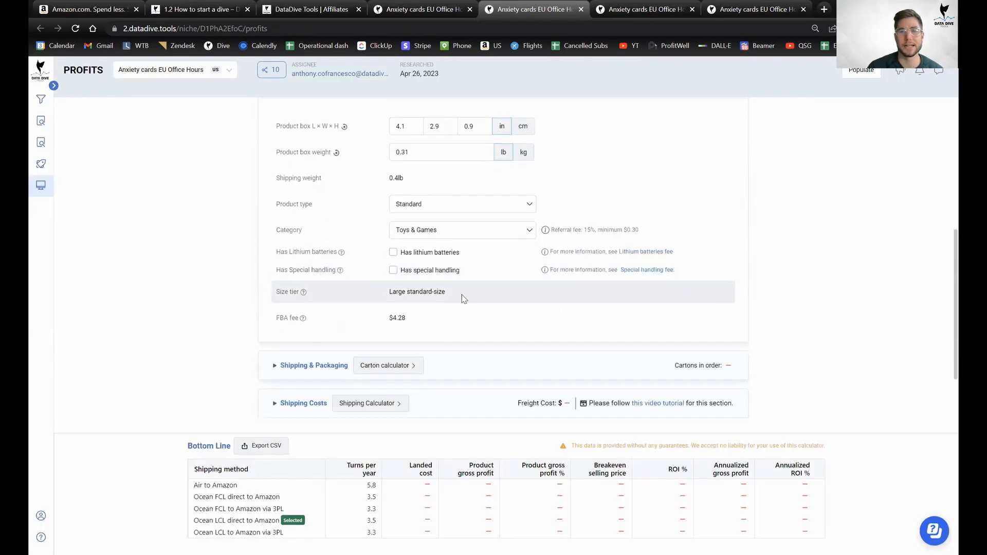
left_click(341, 297)
scroll(341, 303, "up", 6)
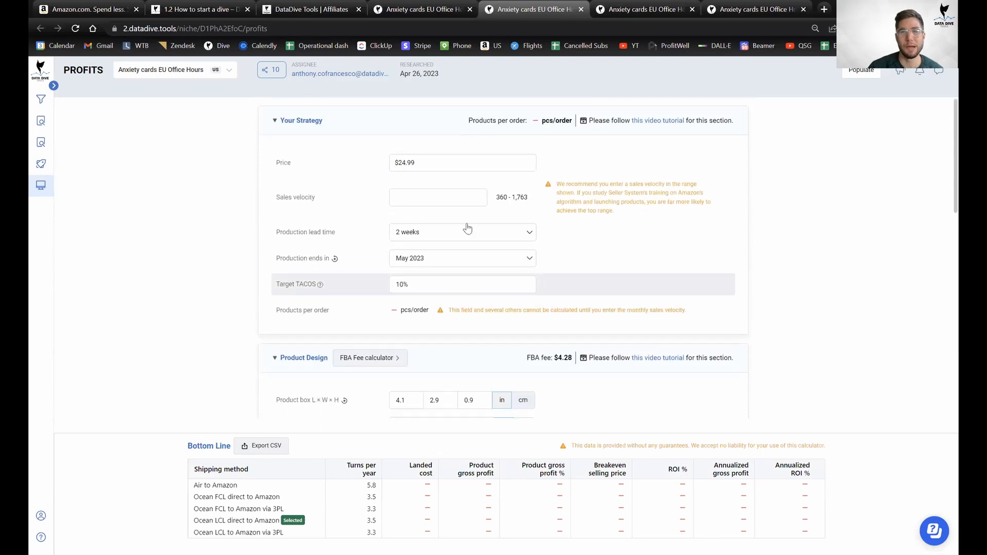
scroll(390, 238, "down", 10)
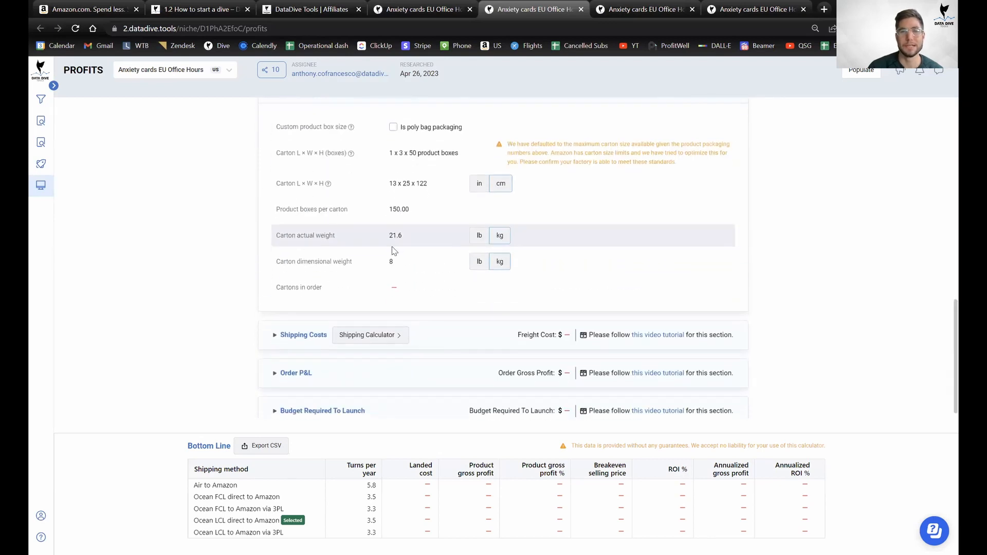
scroll(480, 271, "up", 7)
scroll(480, 346, "down", 8)
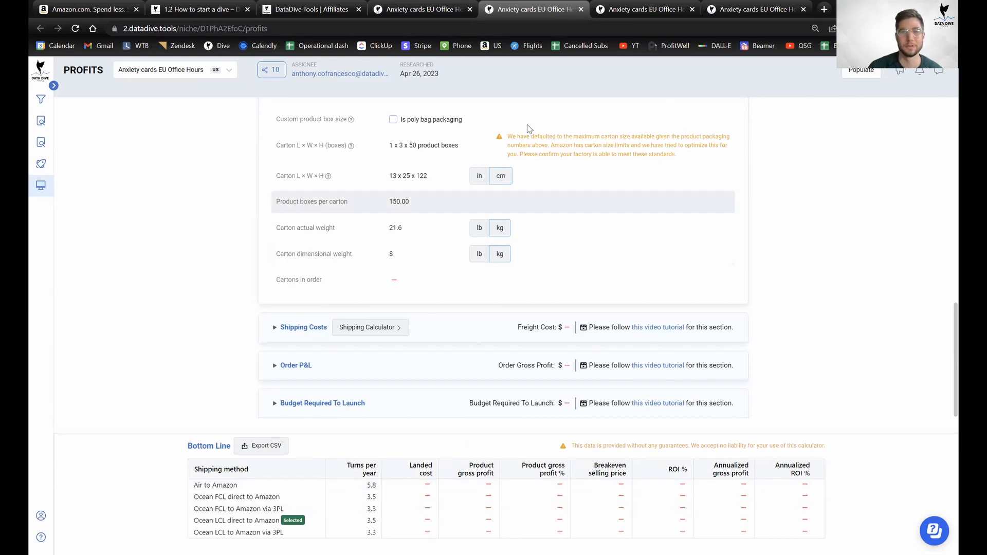
key("ctrl+shift+Tab")
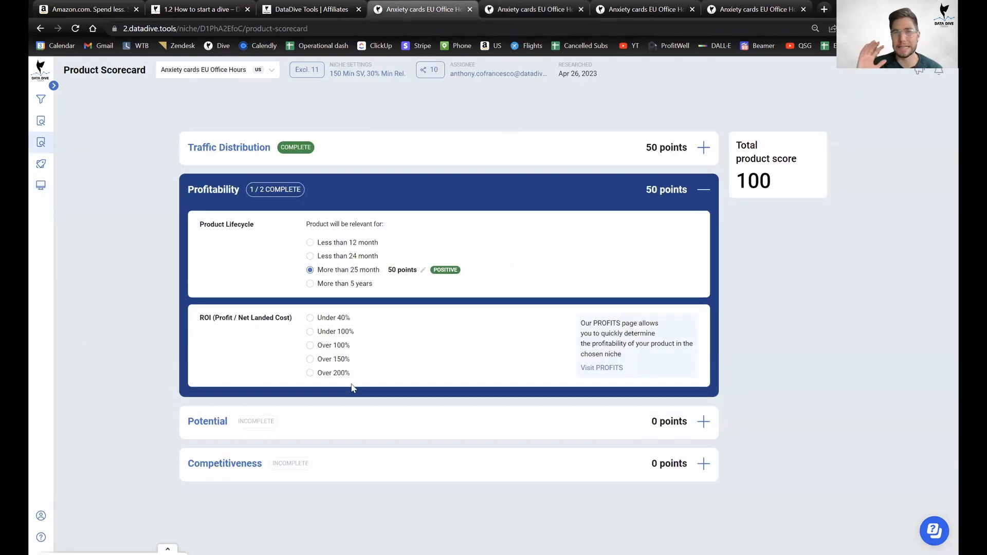
Rate ROI as Over 100% (50 points), completing Profitability at 100, and collapse that section.
left_click(329, 346)
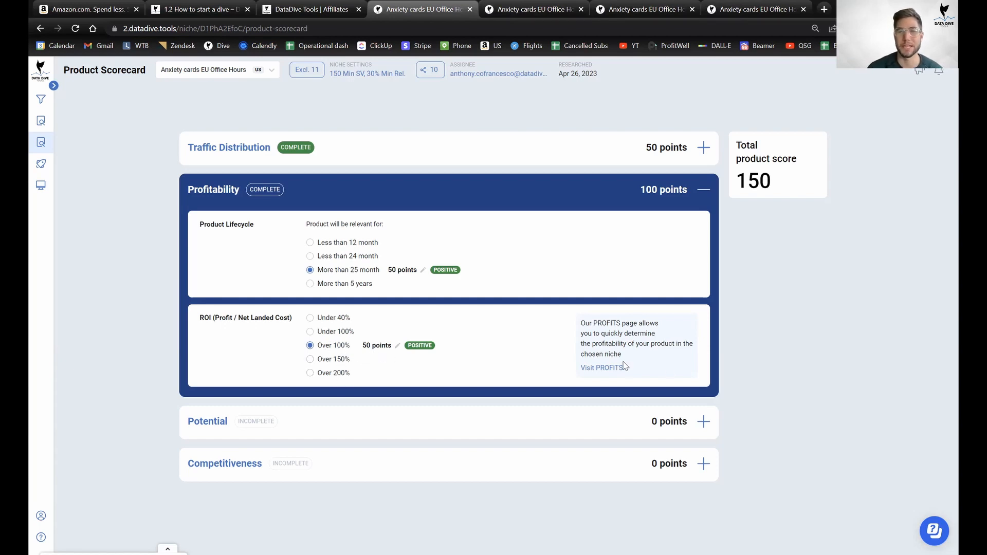
left_click(703, 192)
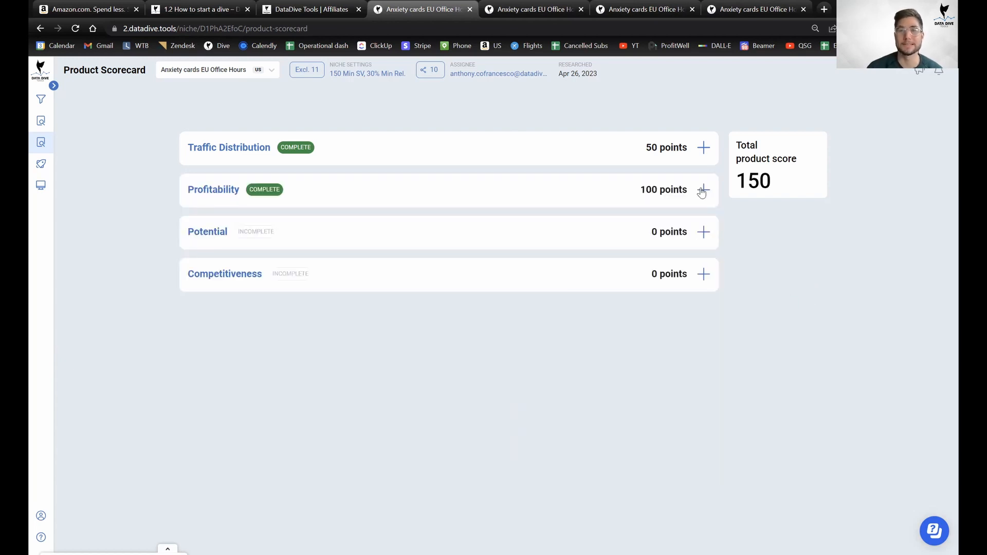
left_click(327, 193)
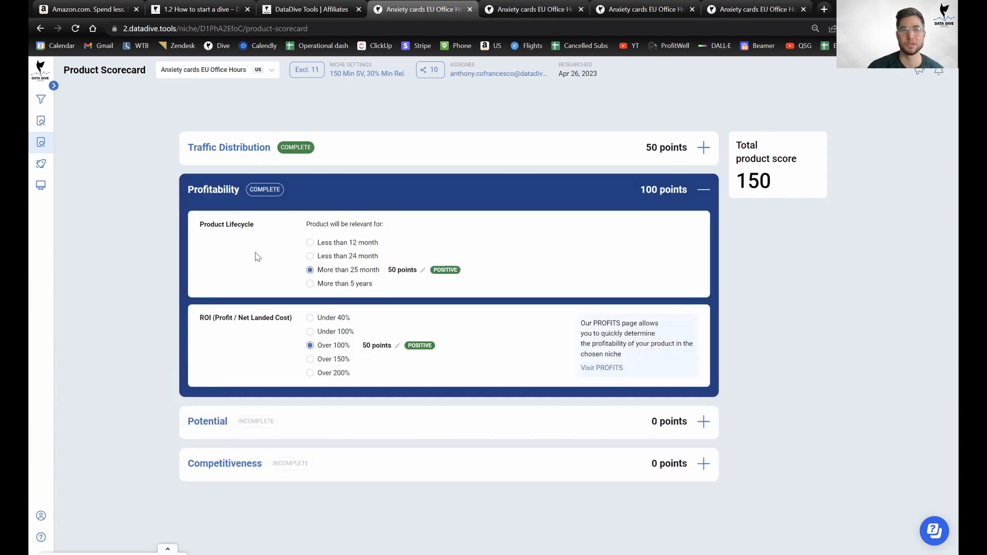
left_click(689, 201)
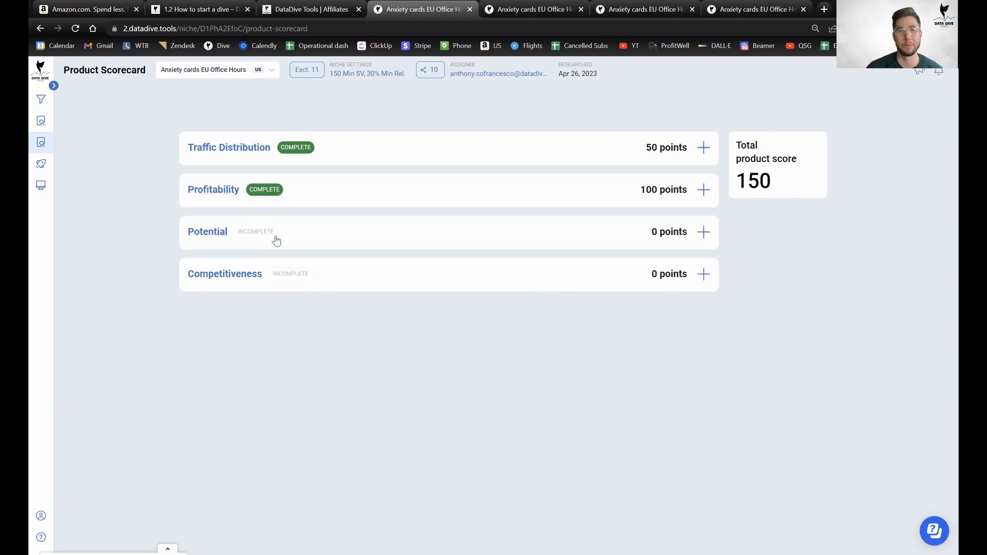
Expand the Potential section and look over its unanswered questions, then switch to the PROFITS tab.
left_click(389, 243)
scroll(414, 338, "down", 2)
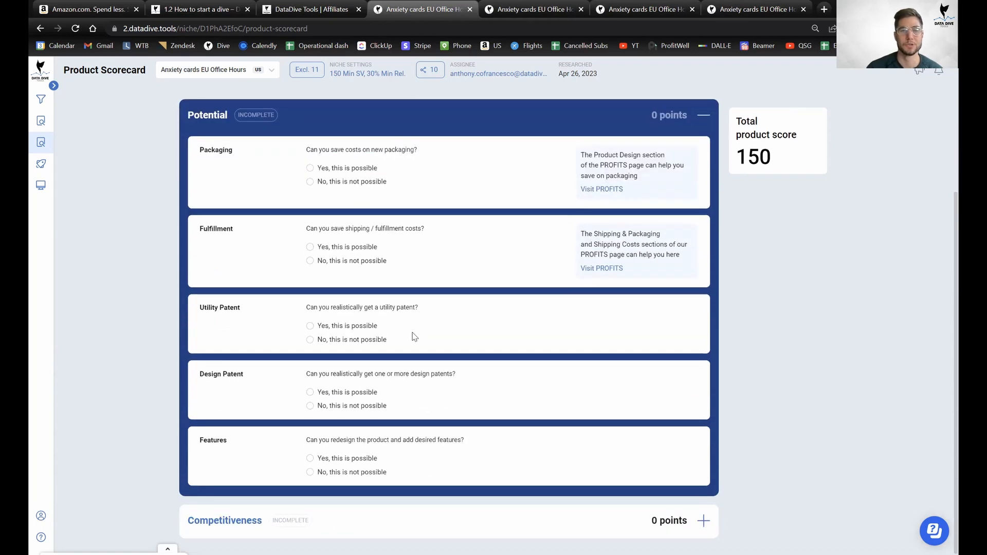
scroll(416, 337, "up", 1)
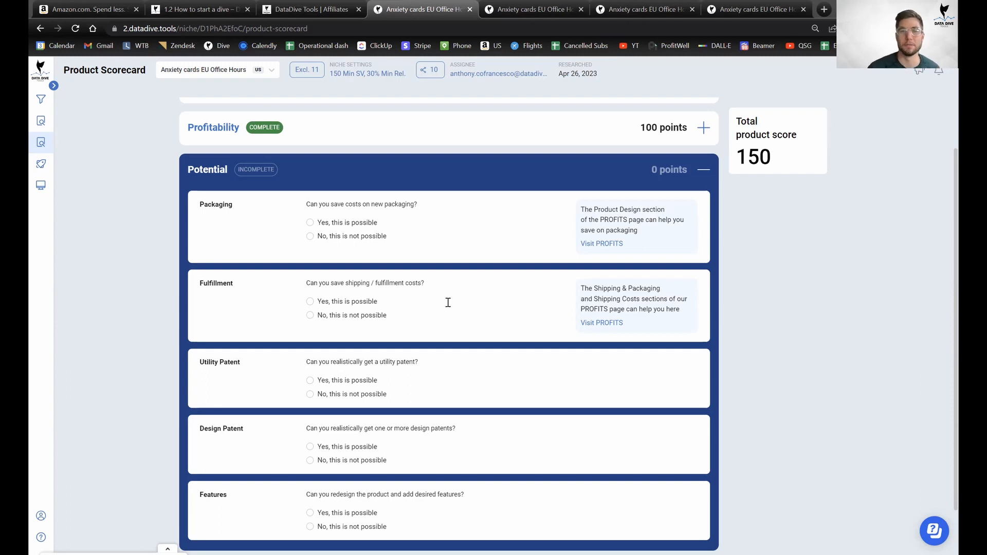
scroll(506, 298, "down", 1)
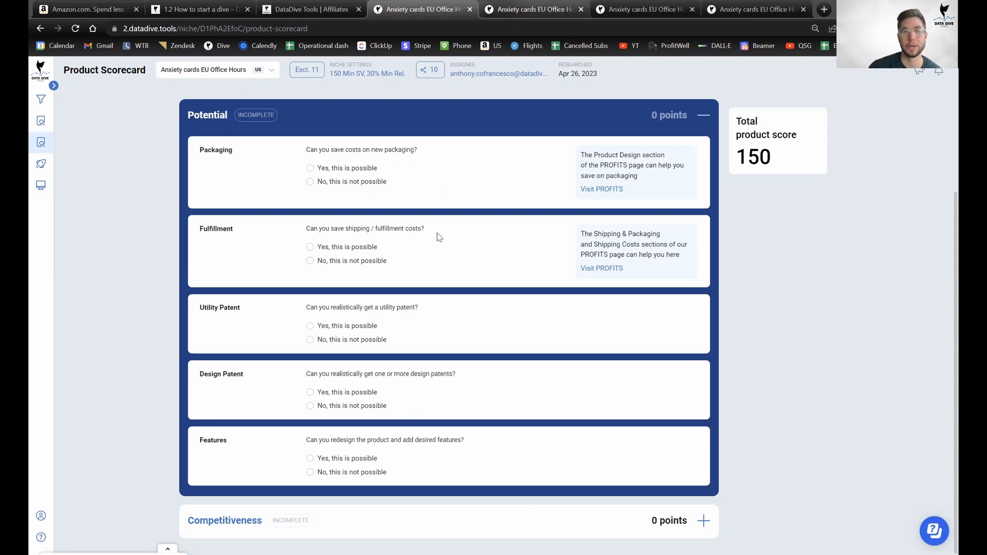
key("ctrl+Tab")
From the Master Keyword List, open Amazon listings for B08L6WTBDR, Mind Brain Emotion, Allura & Arcia and Mindful Messages.
mouse_move(62, 164)
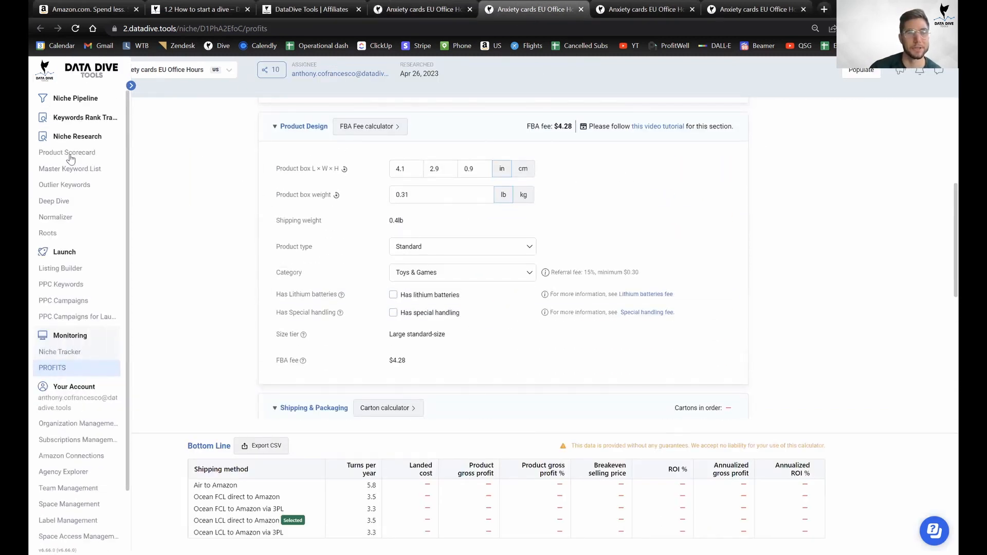
left_click(73, 168)
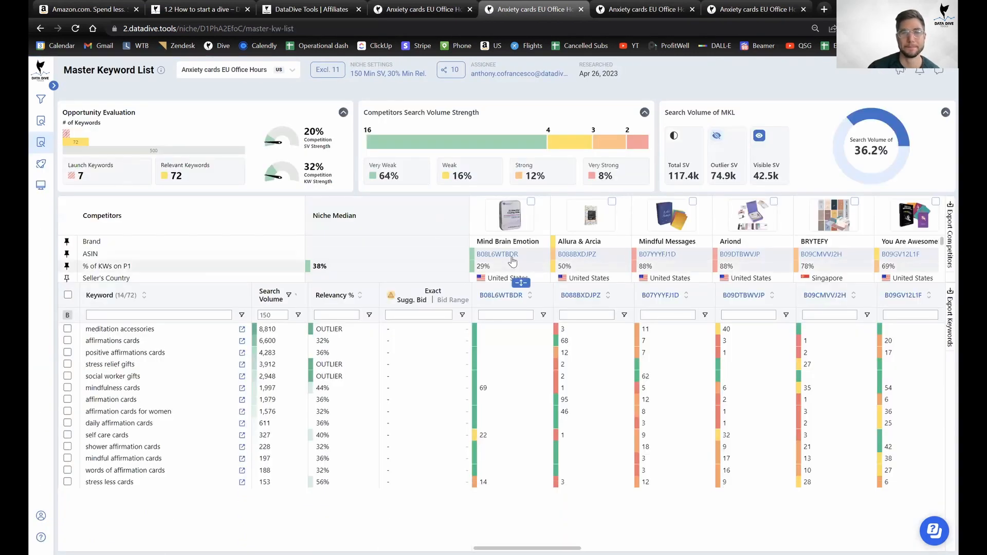
right_click(532, 265)
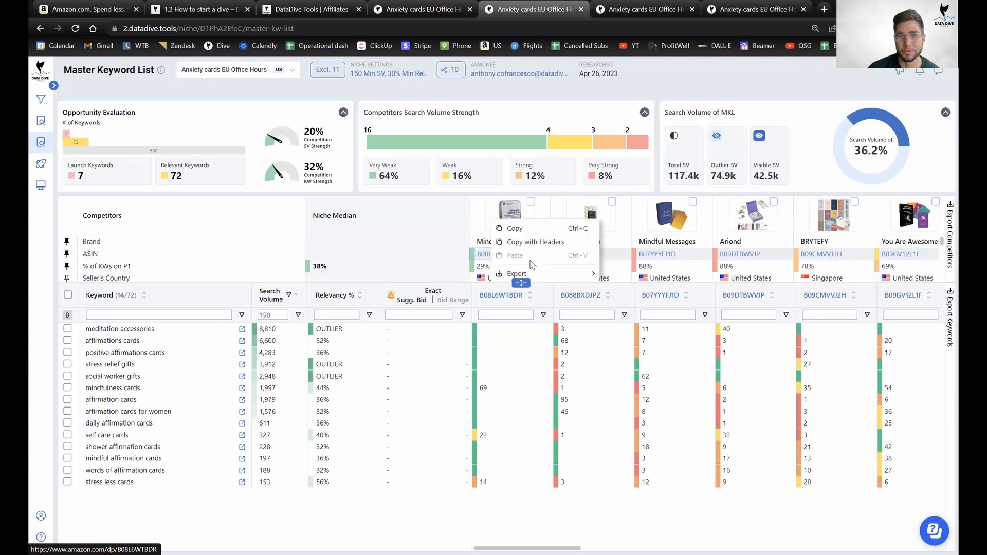
left_click(483, 244)
left_click(503, 255)
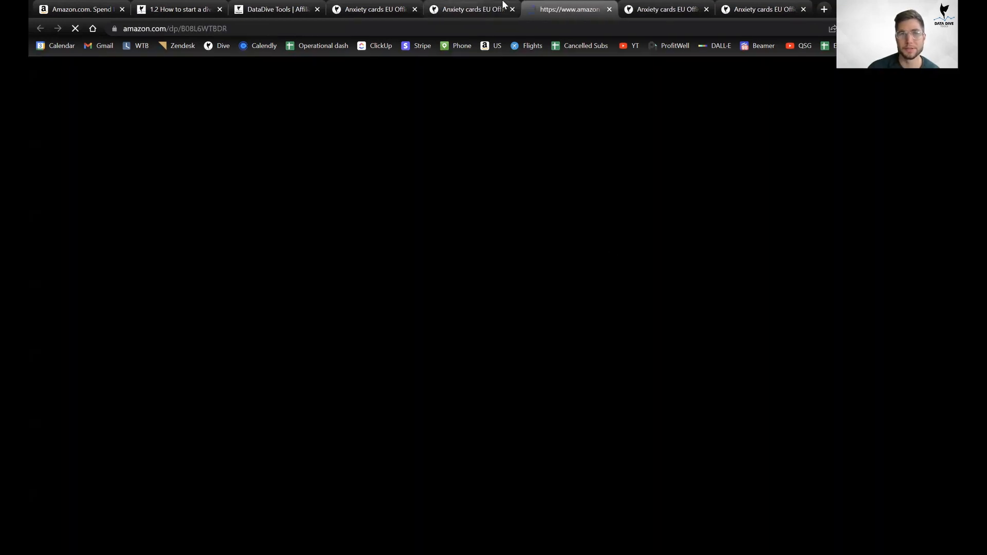
left_click(503, 4)
left_click(587, 254)
left_click(447, 6)
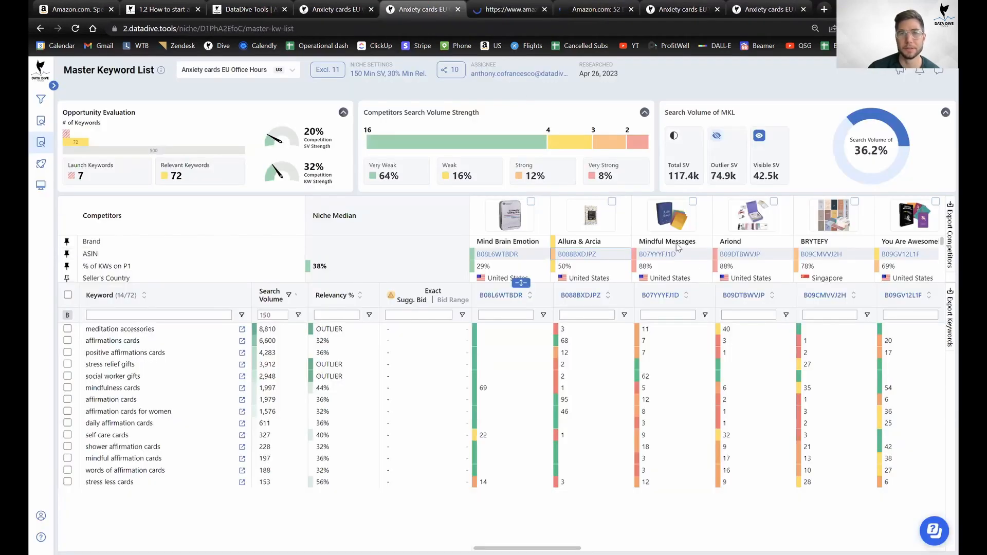
left_click(665, 253)
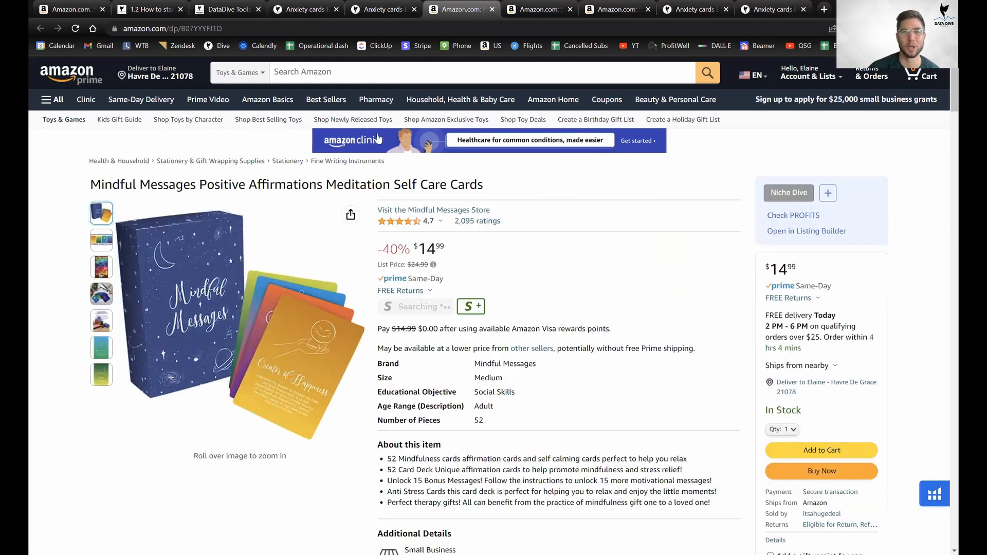
Review the Allura & Arcia ($14.95) and Mind Brain Emotion ($24.99) listings, then return to the Master Keyword List.
key("ctrl+Tab")
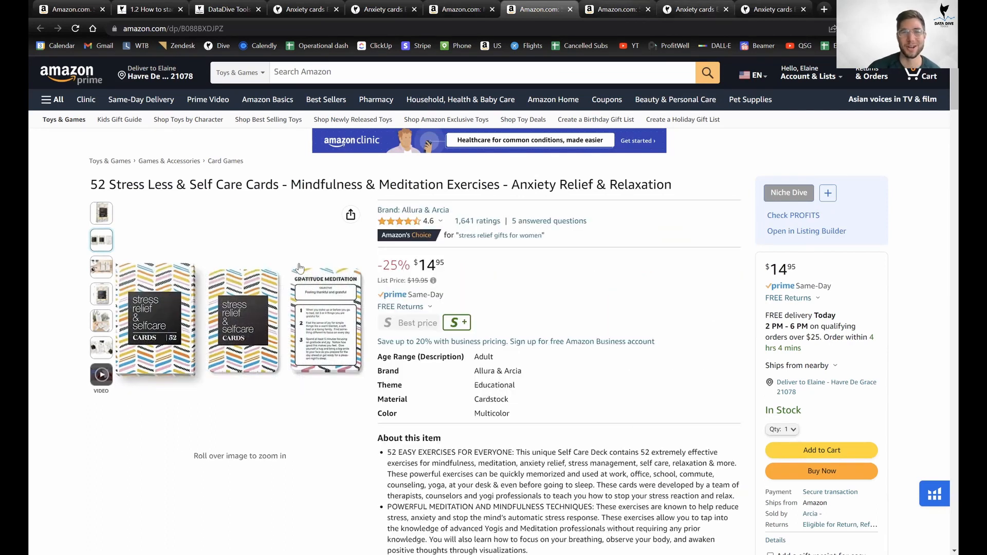
key("ctrl+Tab")
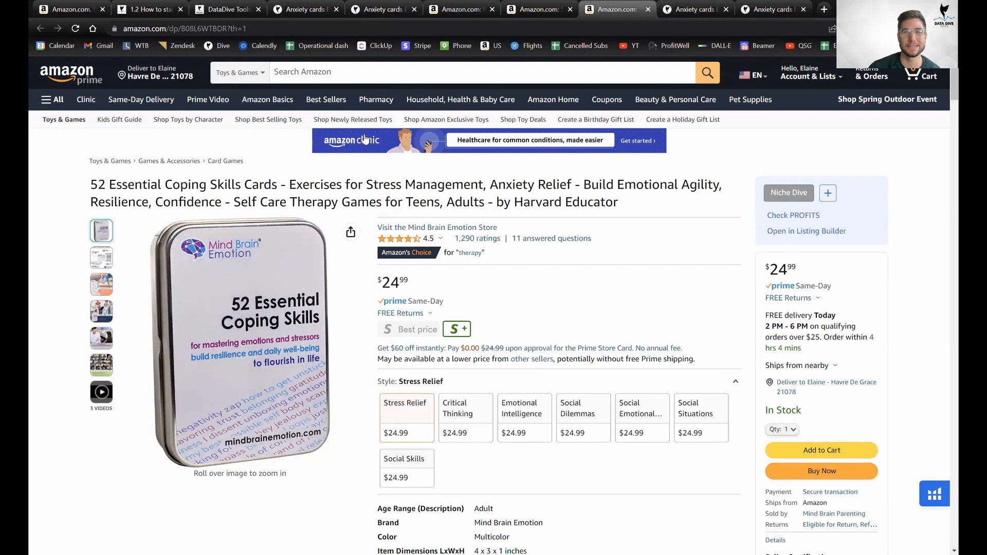
left_click(385, 9)
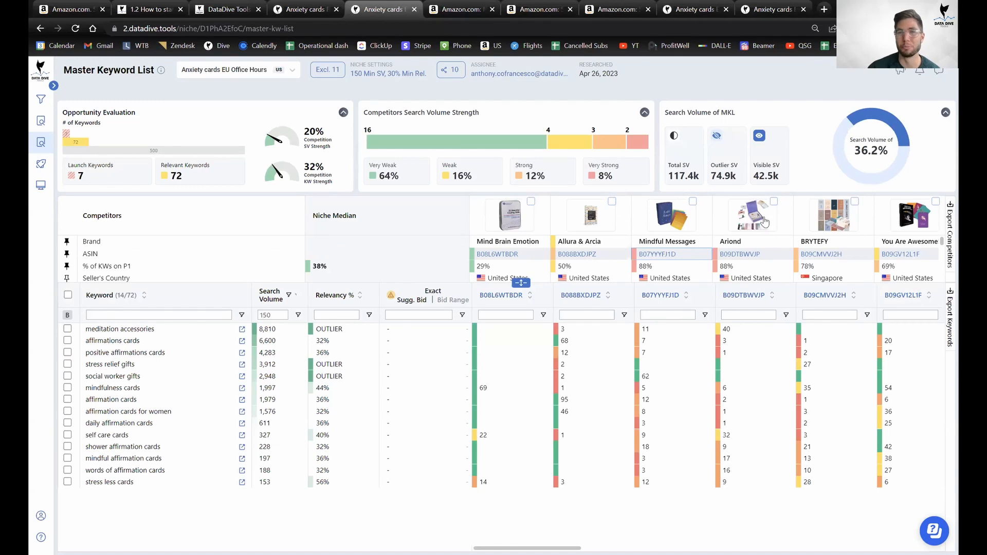
Answer the Packaging question 'No, this is not possible' on the Product Scorecard for 0 points.
left_click(288, 9)
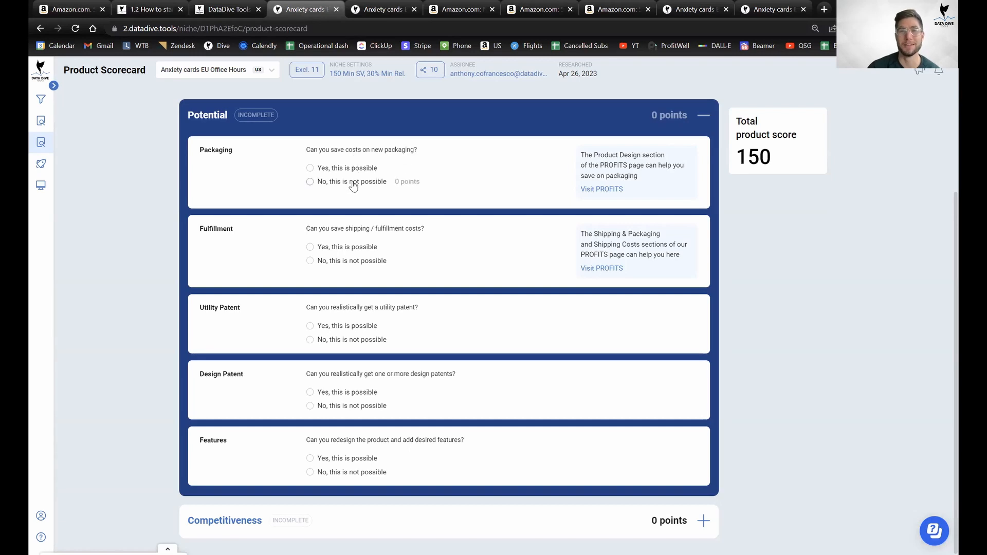
left_click(455, 8)
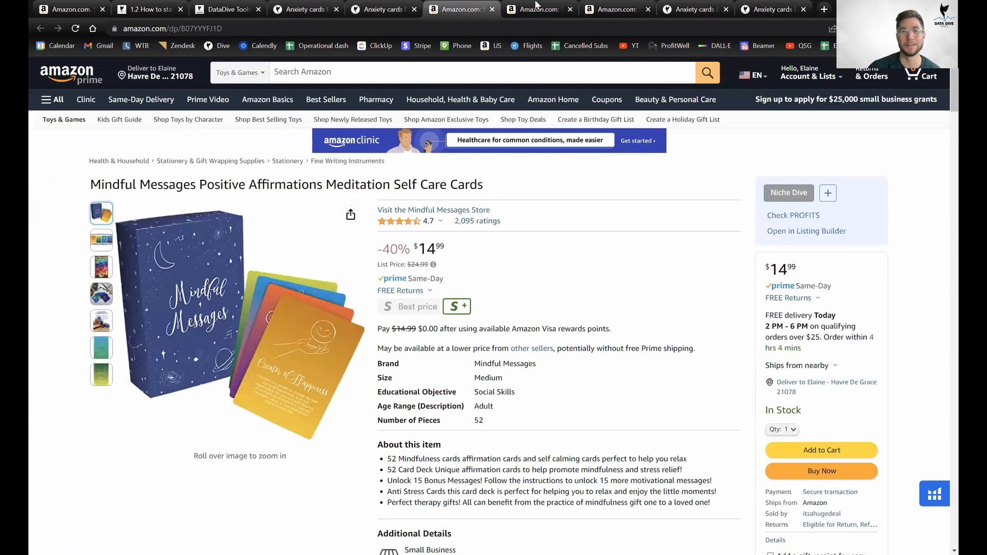
left_click(387, 5)
left_click(302, 8)
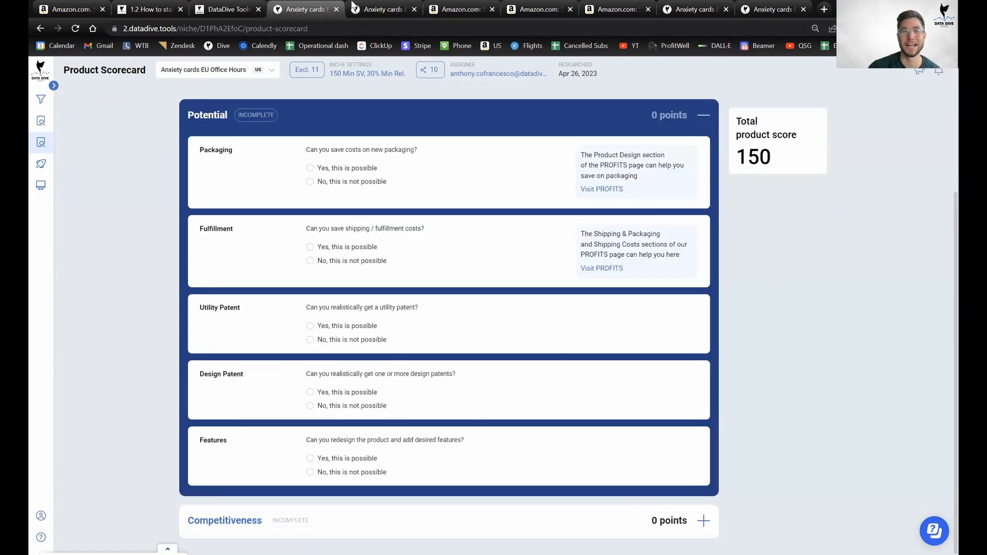
left_click(367, 186)
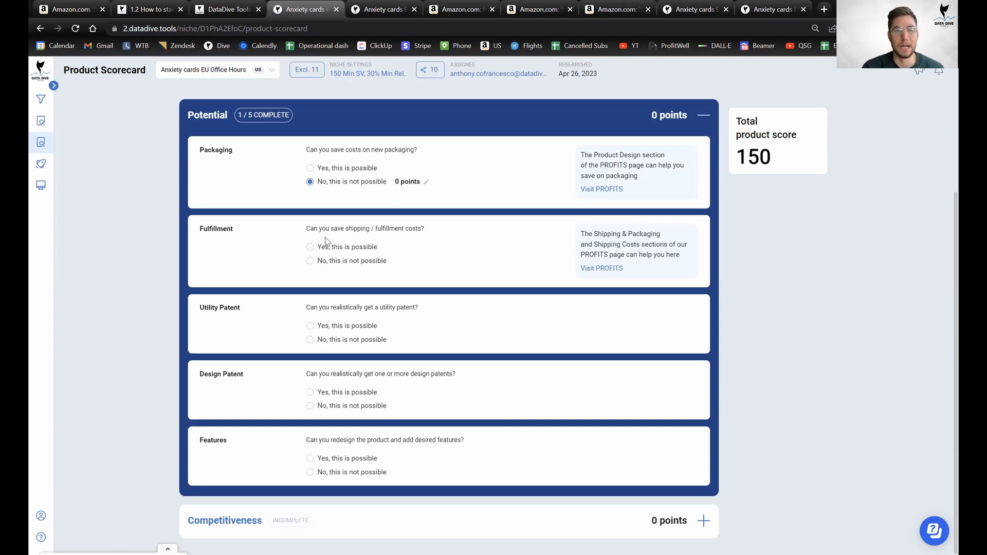
Highlight the shipping/fulfillment costs question and bring up the Mindful Messages Amazon listing ($14.99).
left_click_drag(331, 228, 456, 232)
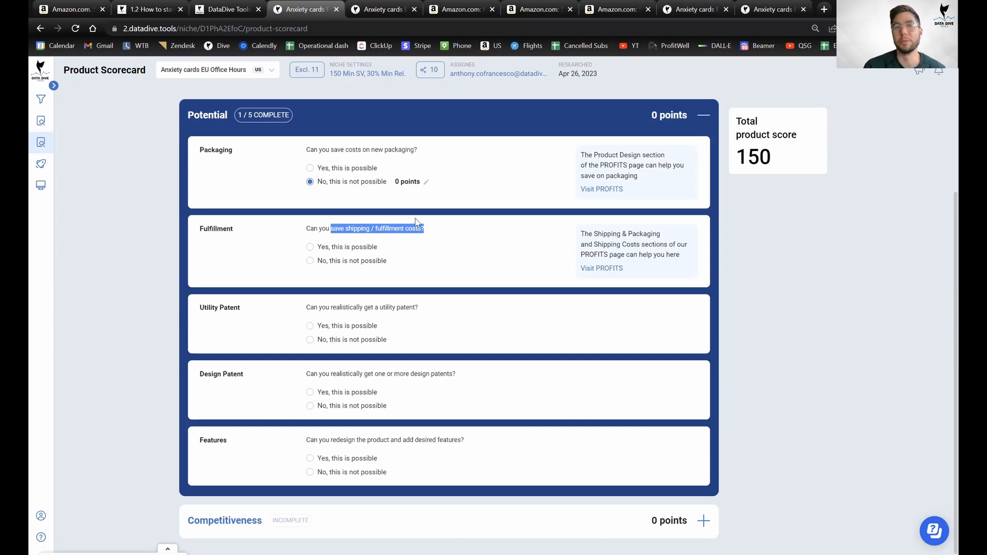
left_click(391, 9)
left_click(458, 10)
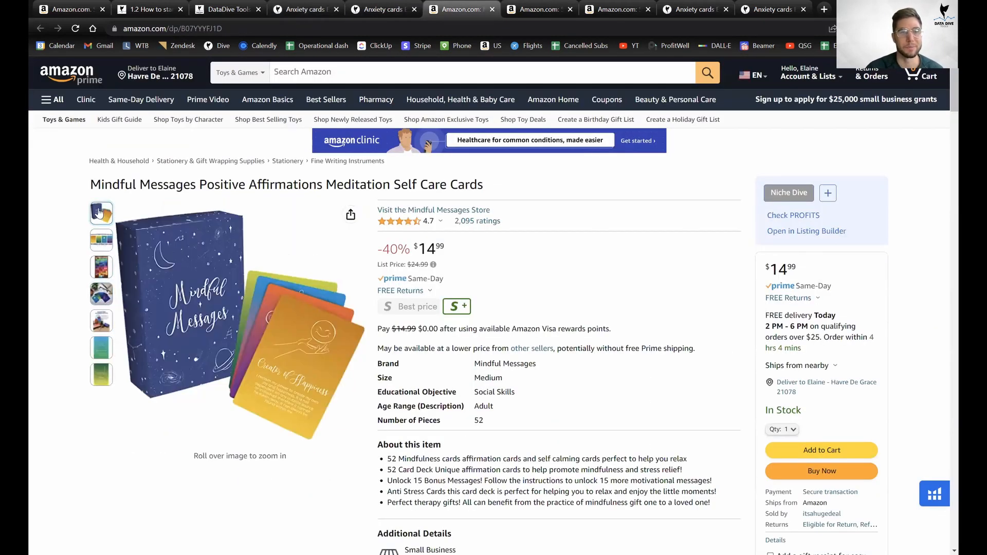
Recheck the Stress Less and Coping Skills competitor listings, then return to the Product Scorecard.
left_click(540, 9)
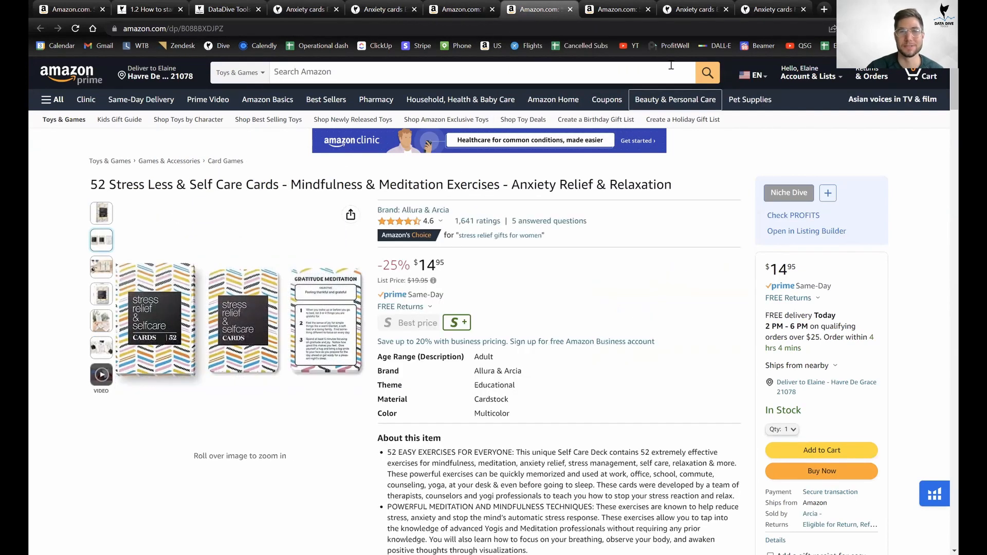
key("ctrl+Tab")
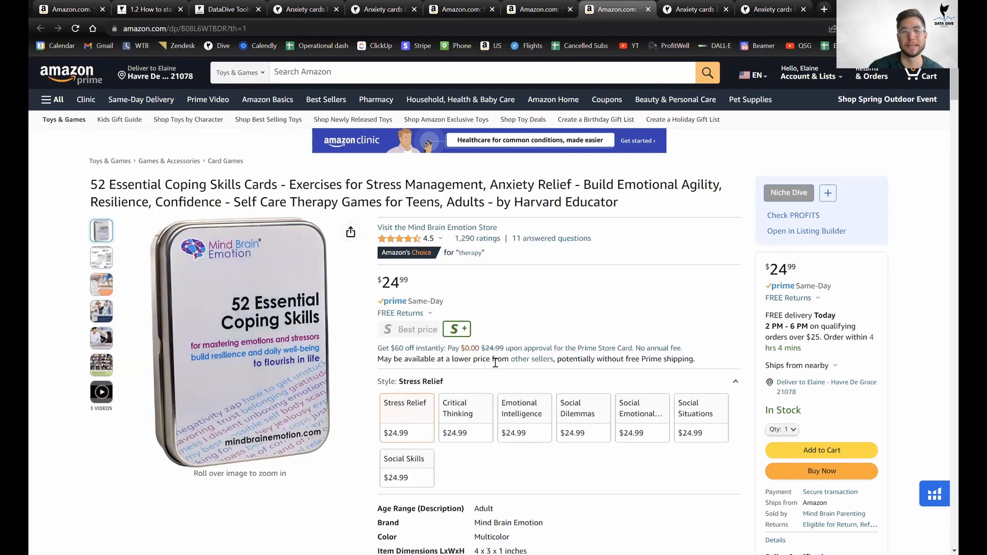
scroll(560, 375, "down", 2)
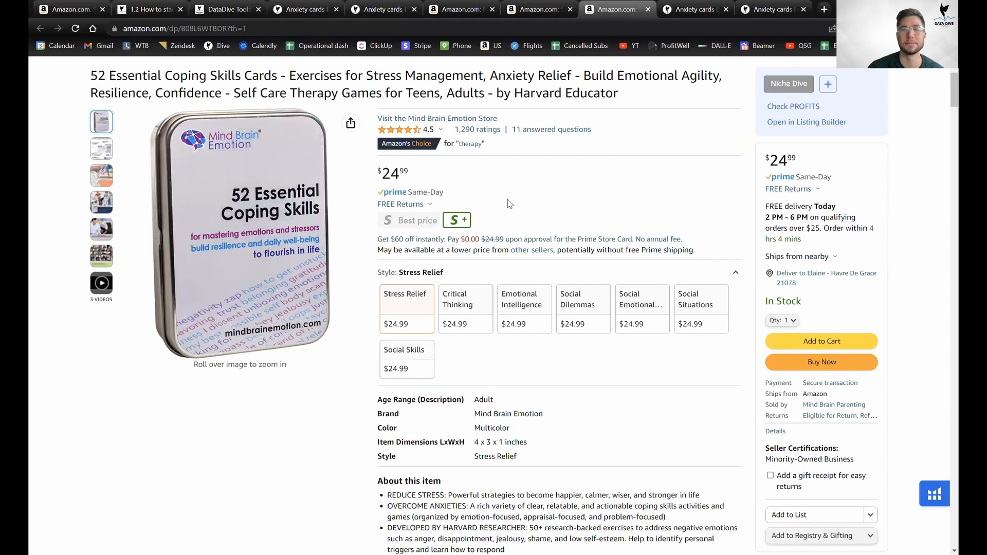
scroll(509, 203, "down", 4)
left_click(480, 6)
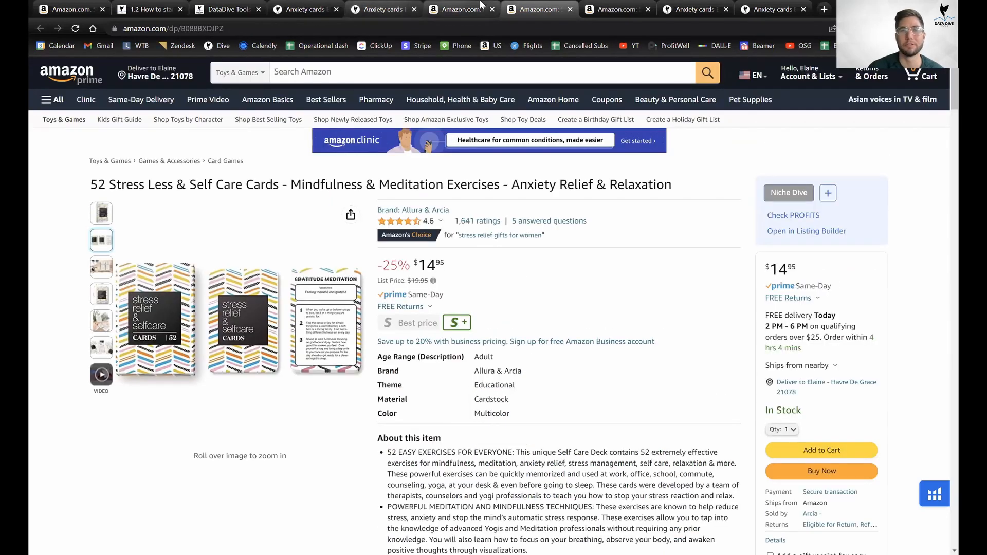
left_click(480, 4)
left_click(381, 5)
left_click(329, 5)
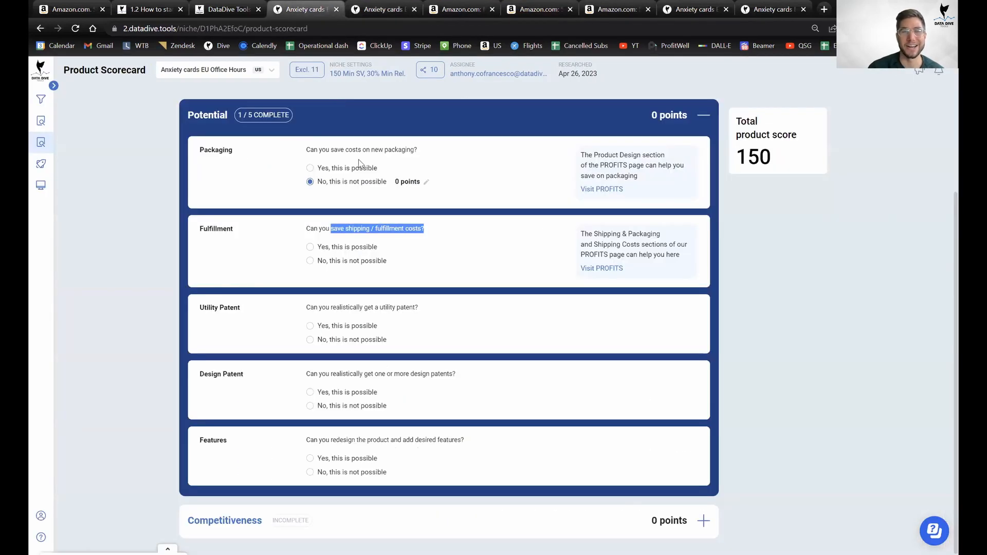
Answer No for Fulfillment, Utility Patent and Design Patent, each scoring 0 points.
left_click(348, 262)
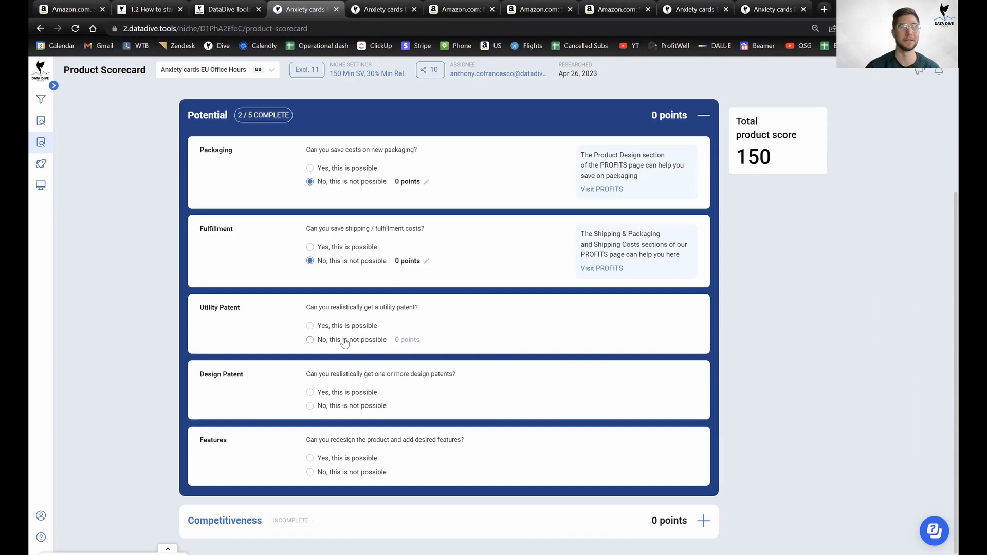
left_click(310, 343)
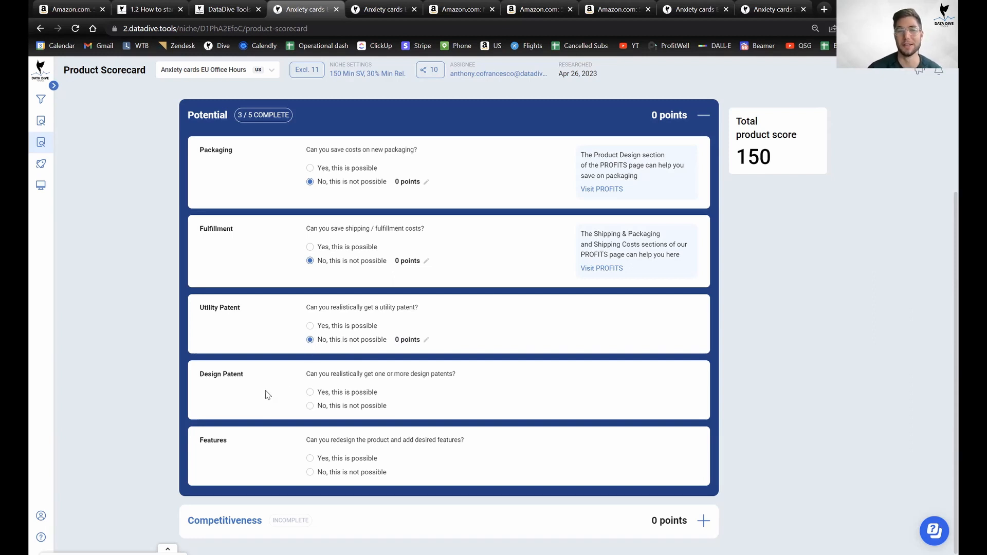
left_click(352, 406)
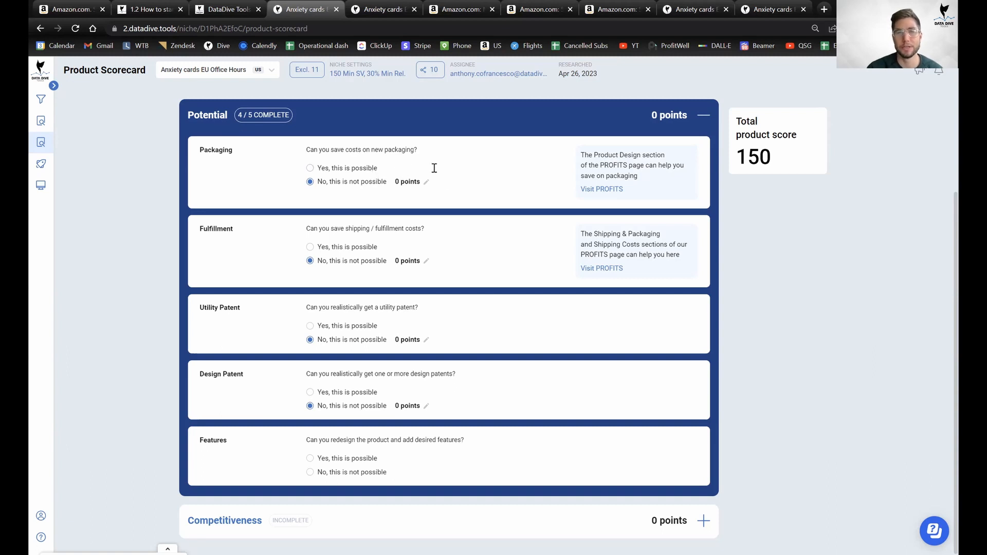
Leave the Packaging points unchanged and switch Utility Patent to Yes for 200 points, totalling 350.
left_click(426, 184)
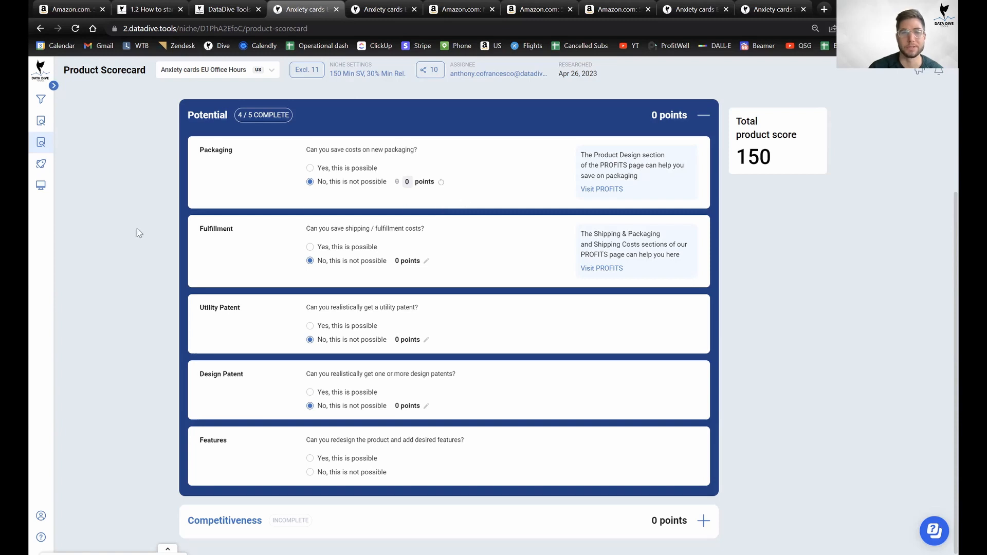
left_click(441, 182)
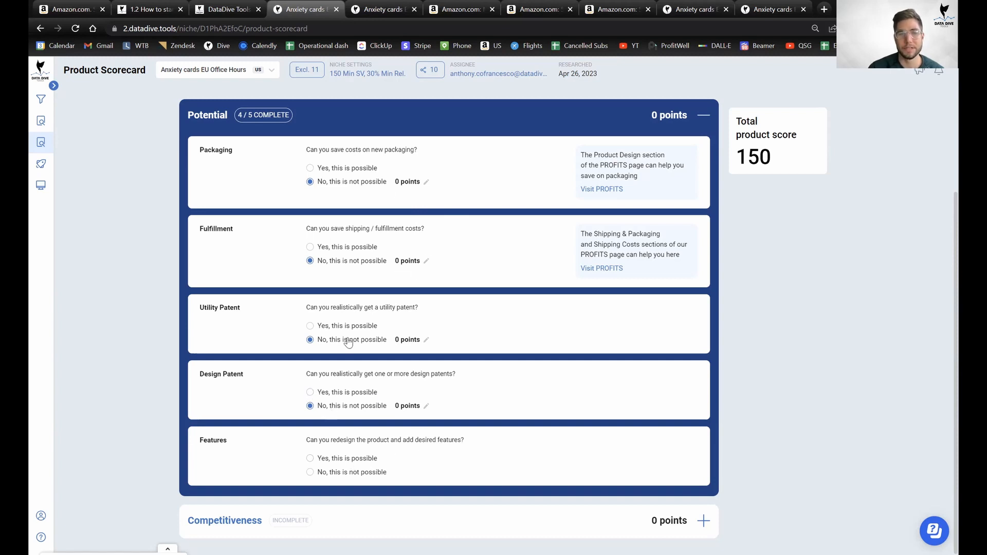
left_click(333, 328)
left_click(334, 341)
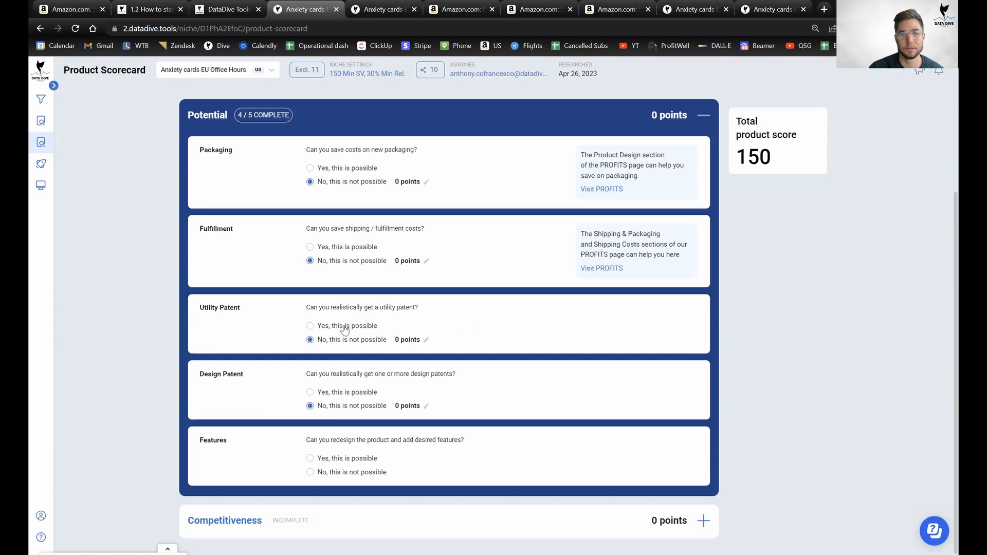
left_click(341, 327)
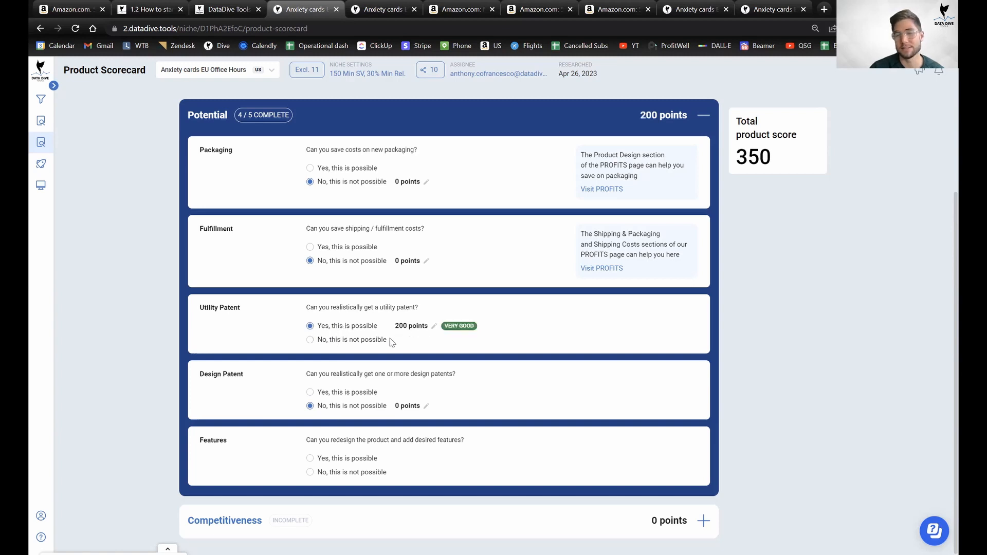
Answer No for Utility Patent and Features, then collapse the completed Potential section at 0 points.
left_click(368, 341)
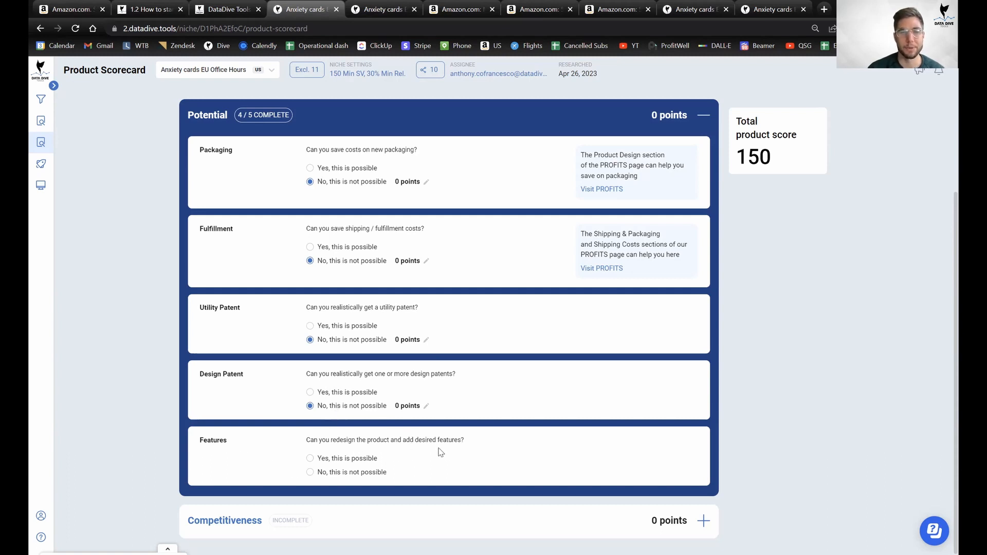
left_click(362, 472)
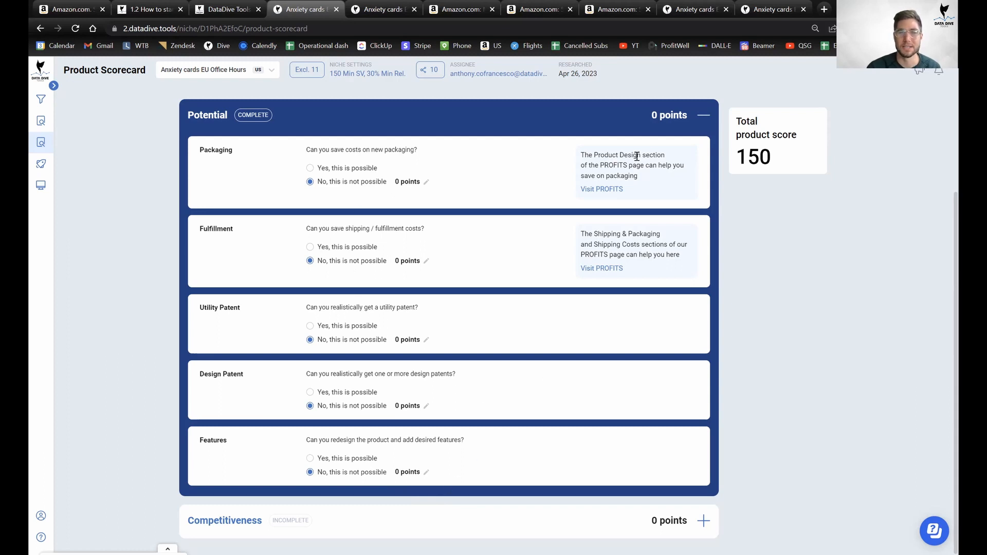
left_click(677, 122)
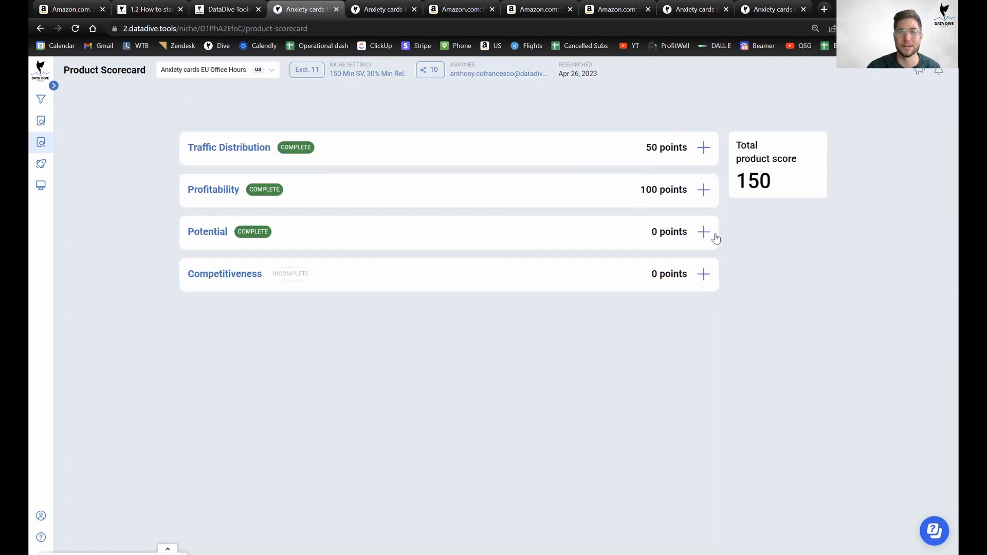
Expand Competitiveness to show its Reviews, Amazon SEO and Average Price Point questions.
left_click(708, 278)
scroll(593, 333, "down", 7)
scroll(591, 334, "up", 7)
scroll(596, 370, "down", 1)
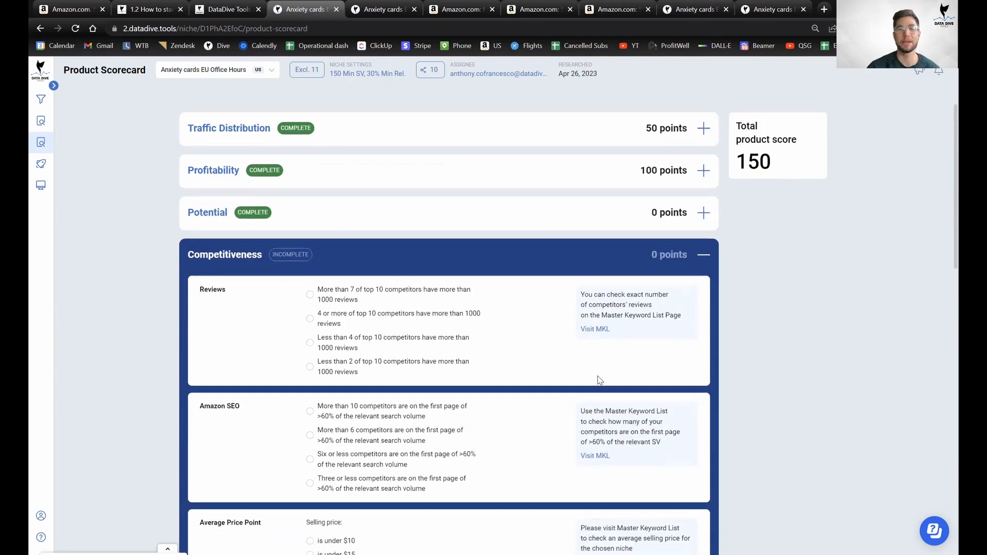
scroll(600, 380, "down", 2)
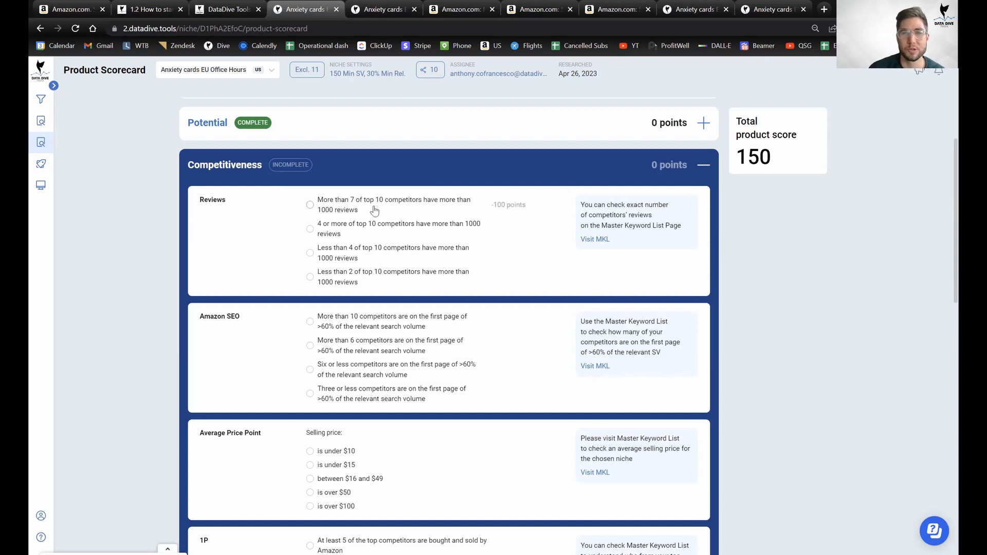
Close the five leftover Anxiety cards and Amazon product tabs, keeping the Product Scorecard.
middle_click(393, 6)
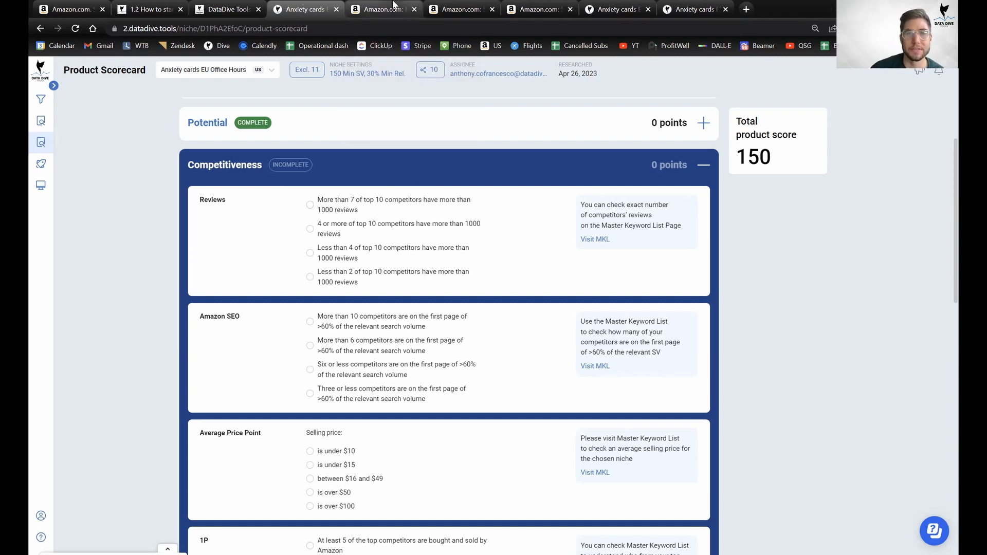
middle_click(393, 6)
middle_click(393, 6)
middle_click(394, 6)
left_click(393, 5)
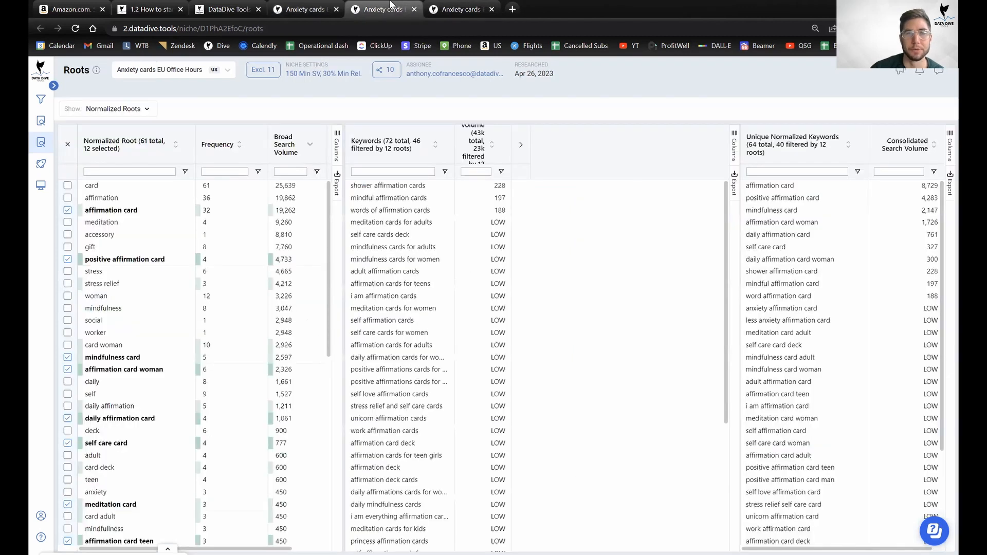
left_click(477, 6)
left_click(309, 6)
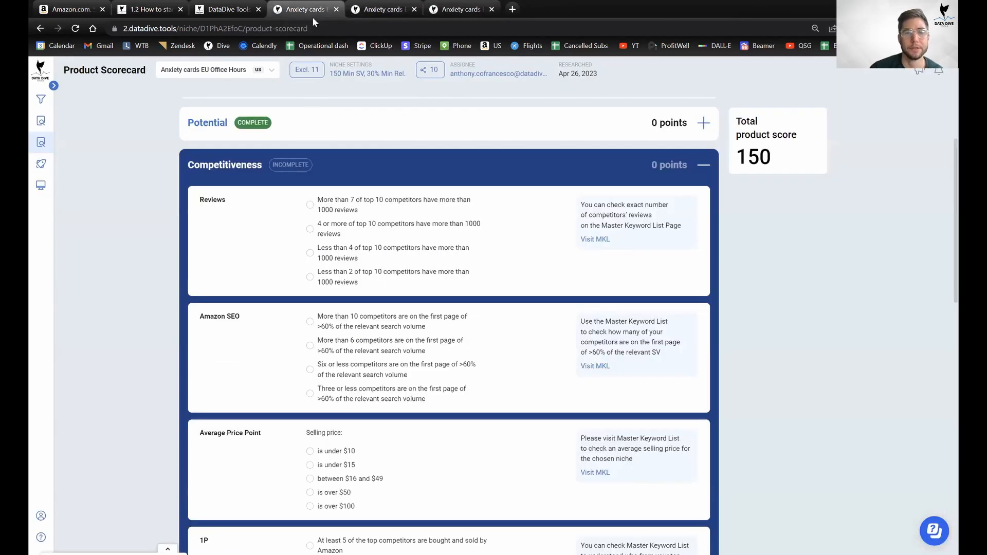
Clear the 150 minimum from the keyword list's Search Volume filter to show all 72 keywords.
left_click(584, 6)
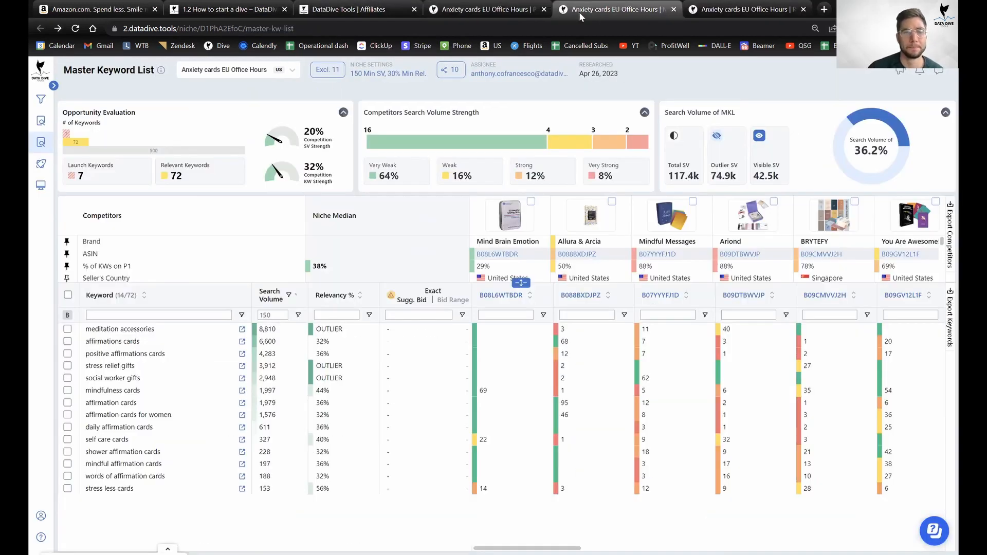
left_click(272, 315)
key("BackSpace")
key("BackSpace")
key("BackSpace")
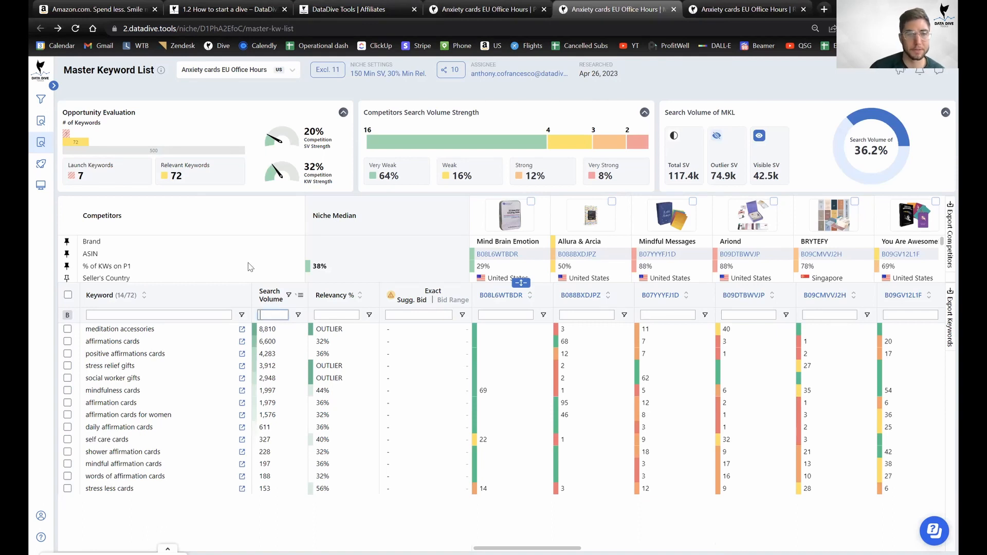
left_click(255, 274)
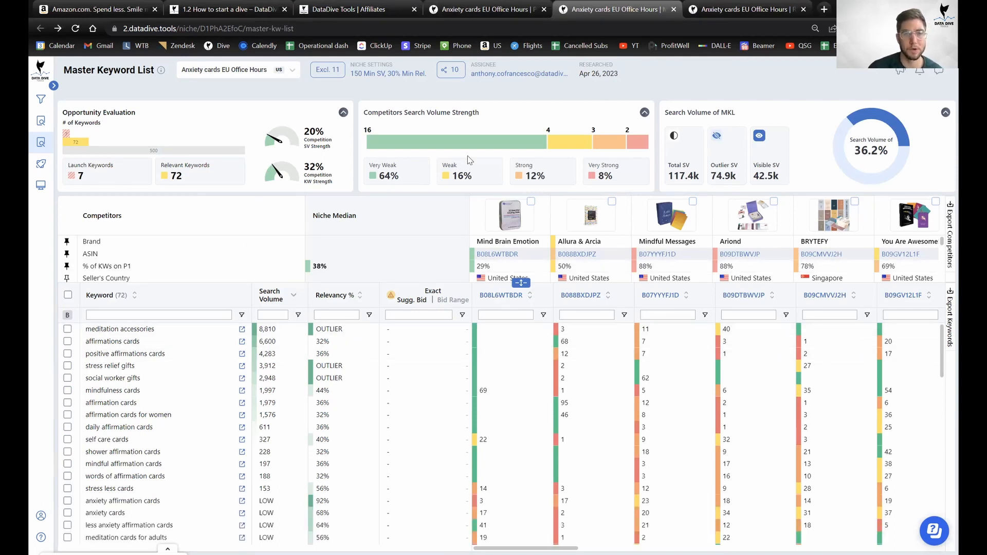
left_click(459, 7)
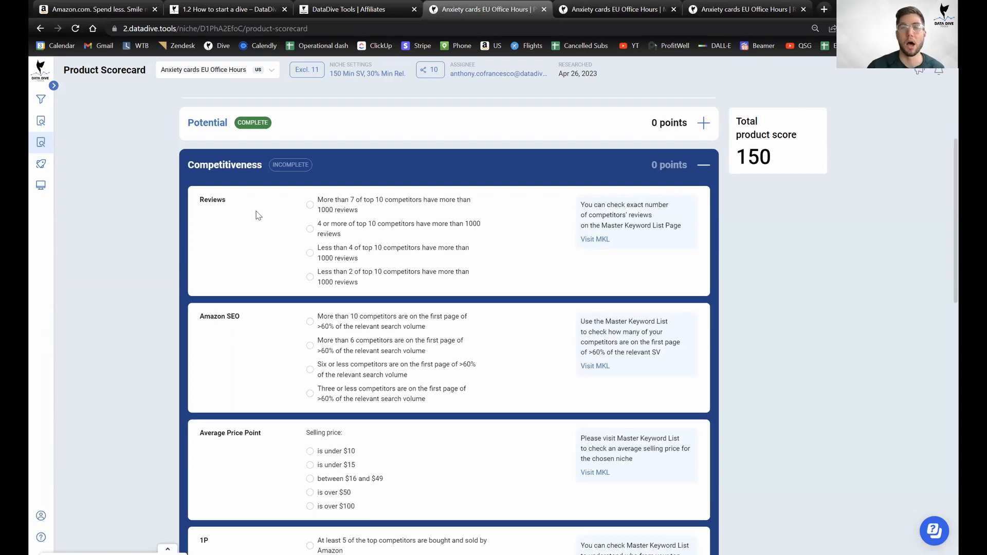
Expand the Master Keyword List's competitor table and pin Review Count as the third row under ASIN.
left_click(576, 6)
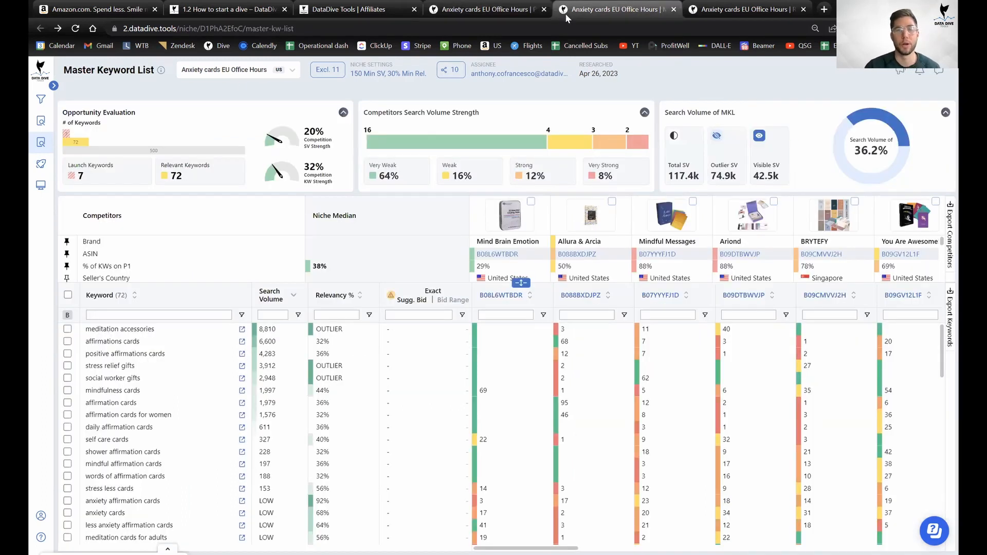
left_click_drag(521, 284, 513, 466)
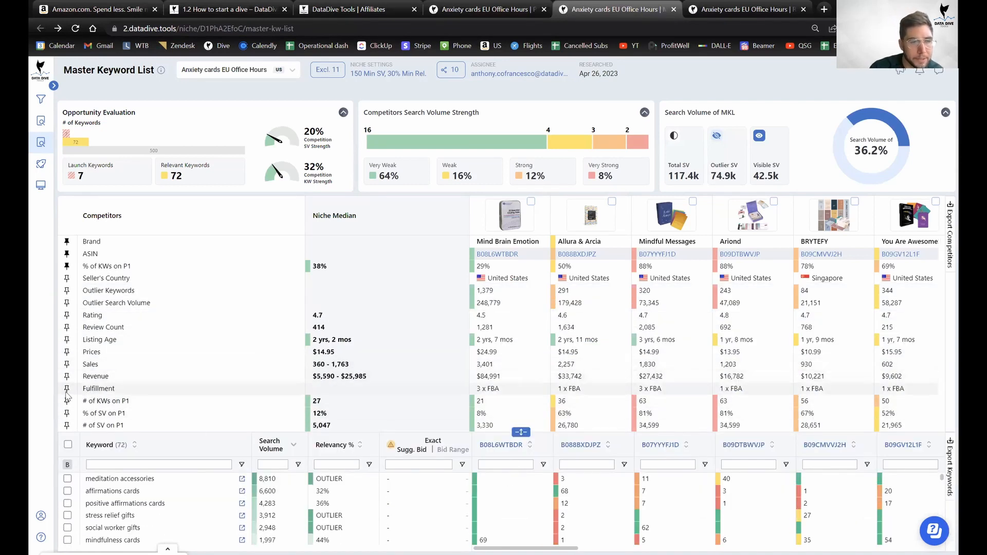
left_click(66, 328)
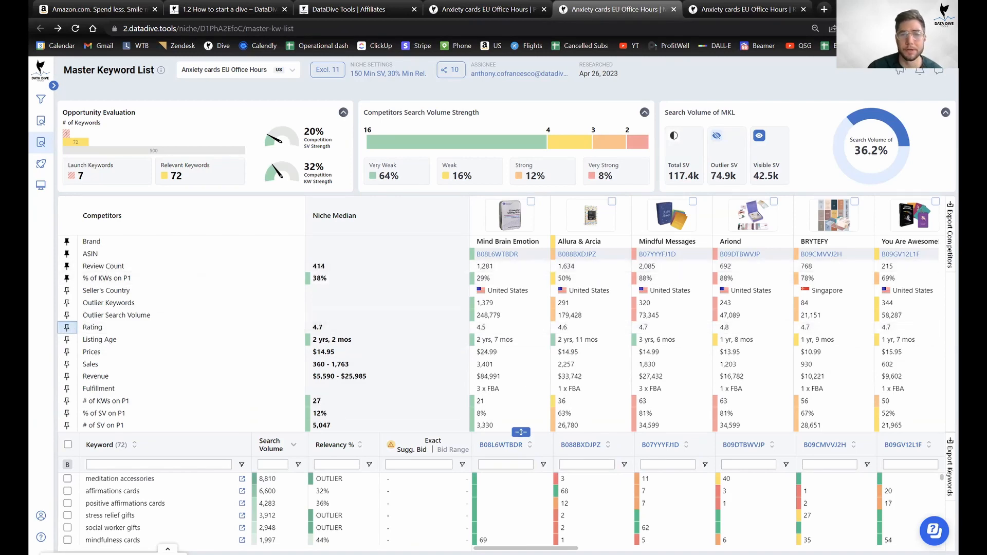
scroll(514, 509, "down", 10)
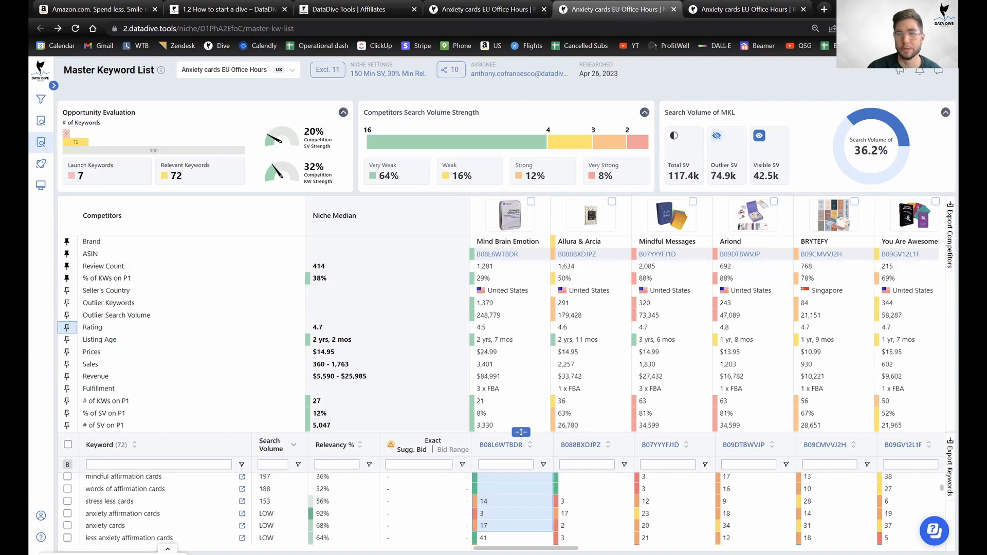
Scroll across the competitors, comparing them with the niche median of 414 reviews and $14.95 price.
left_click_drag(526, 549, 612, 549)
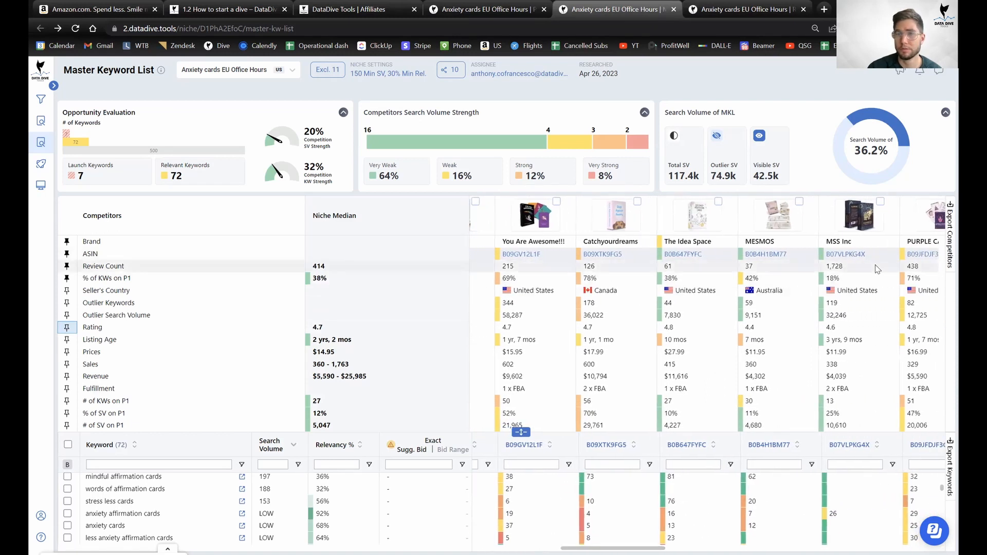
scroll(722, 509, "right", 5)
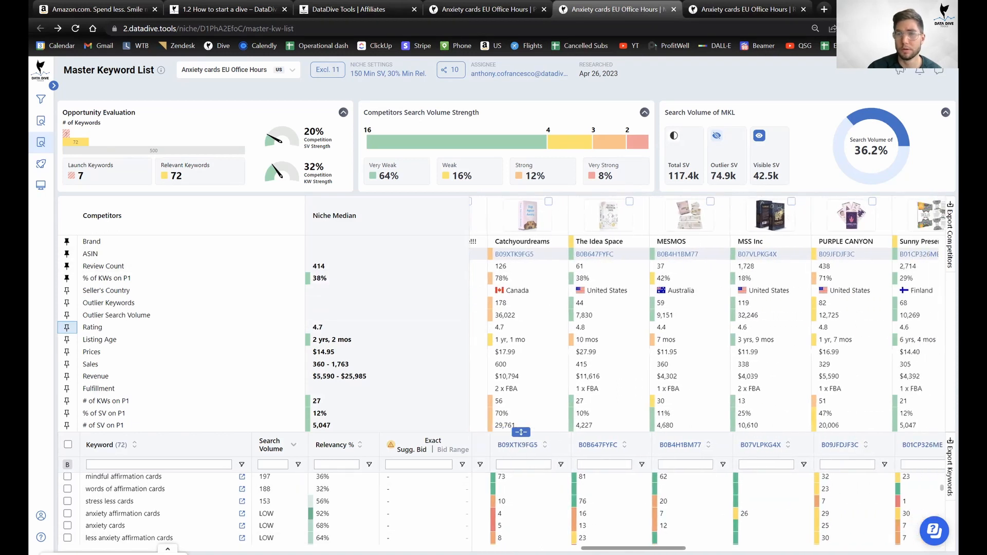
scroll(734, 270, "right", 5)
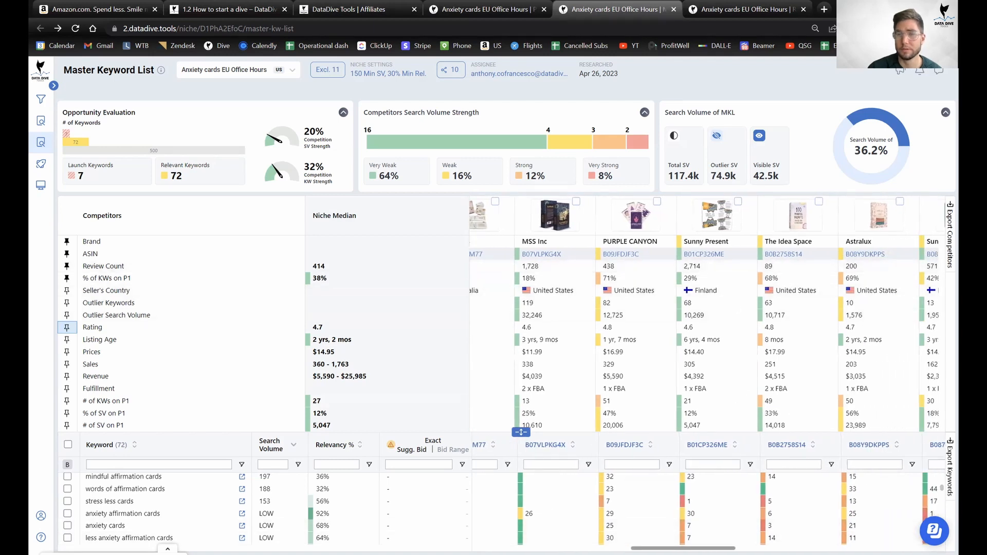
scroll(894, 216, "right", 2)
scroll(797, 365, "right", 5)
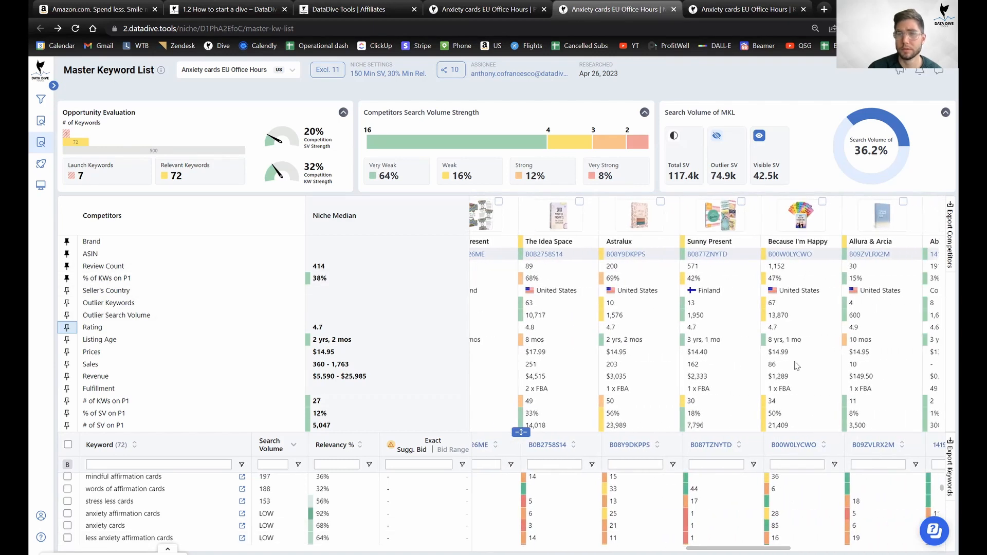
scroll(736, 546, "right", 6)
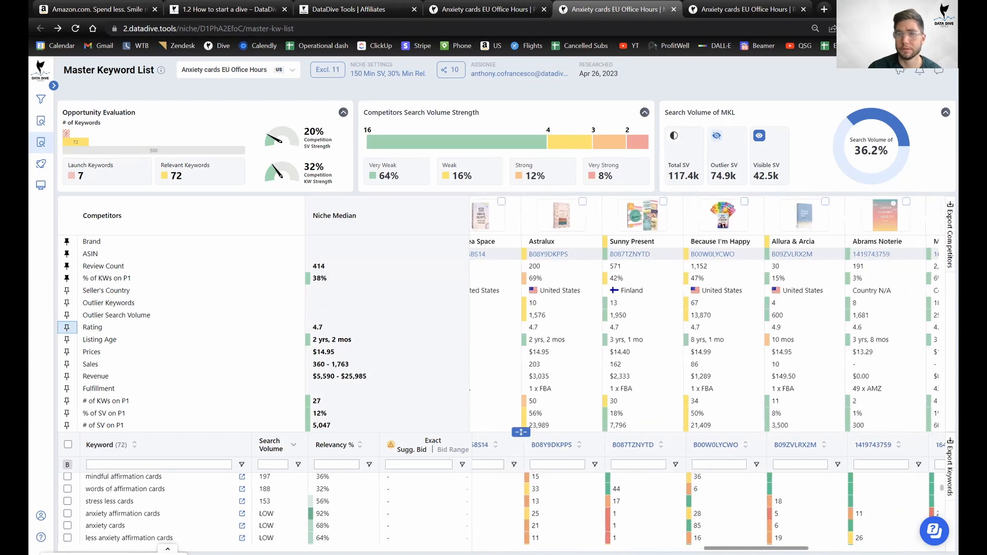
scroll(797, 381, "right", 3)
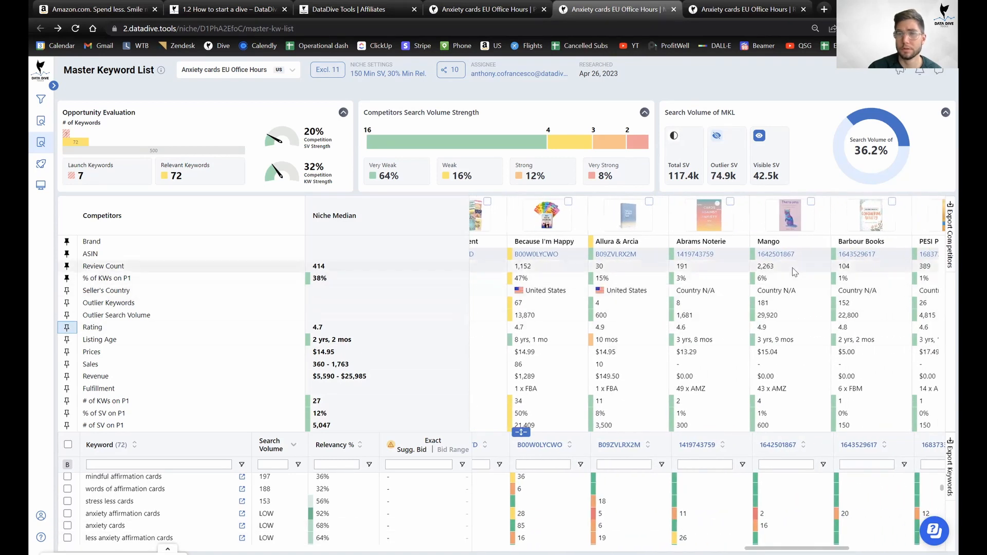
scroll(707, 373, "right", 7)
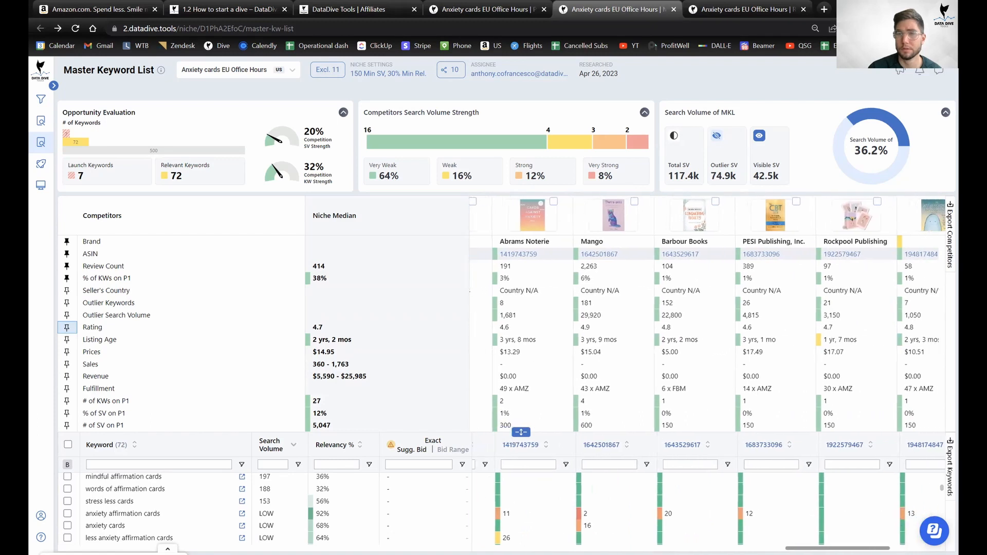
scroll(707, 373, "right", 6)
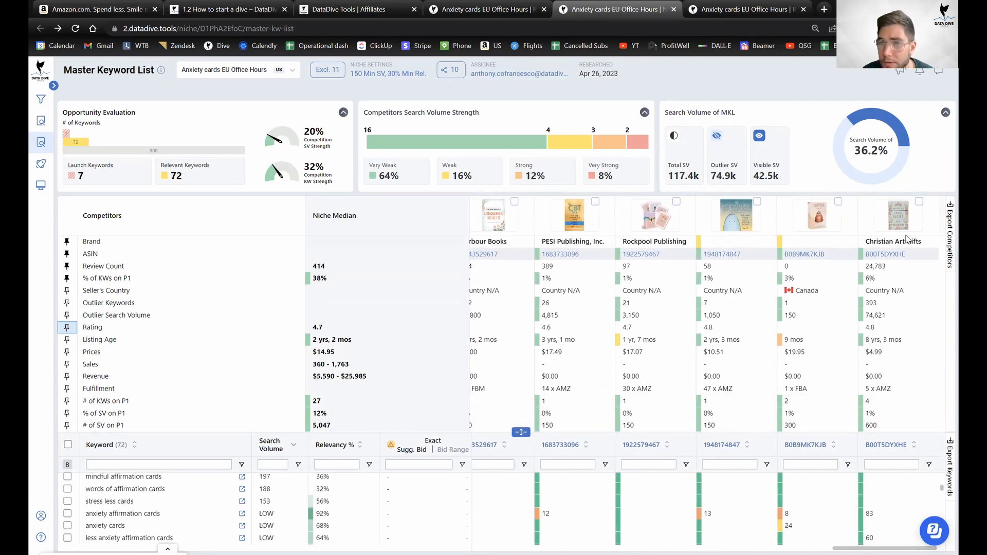
left_click(894, 258)
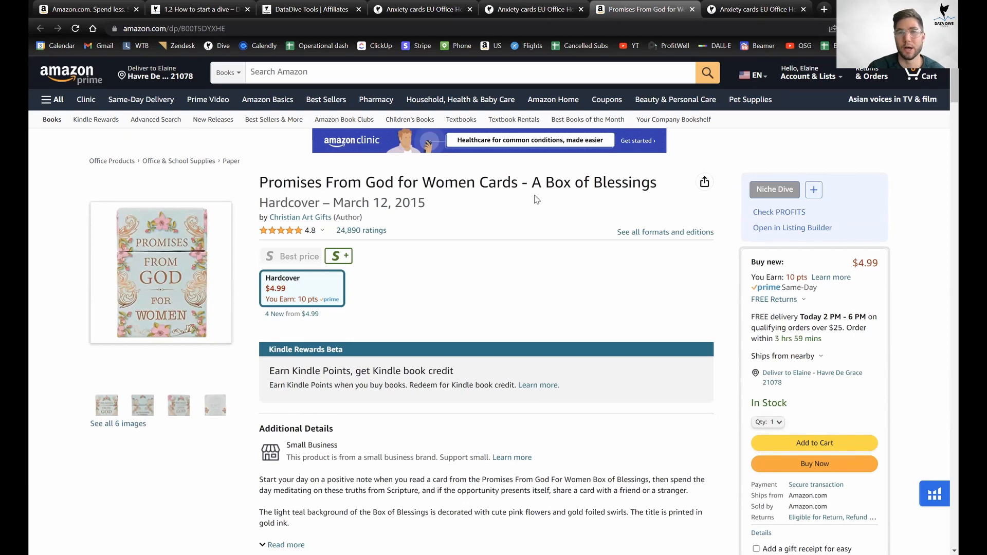
left_click_drag(554, 183, 258, 184)
scroll(495, 268, "down", 5)
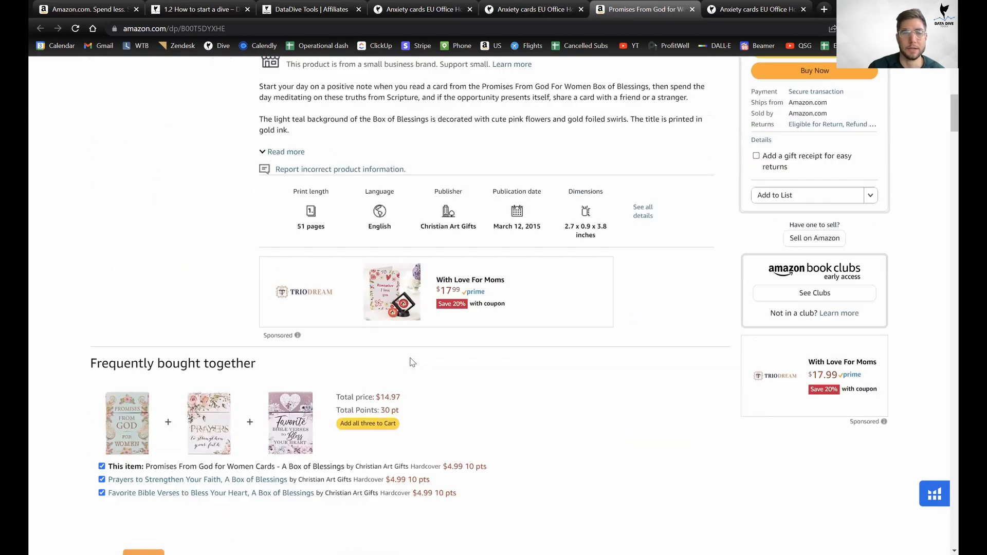
scroll(495, 267, "up", 5)
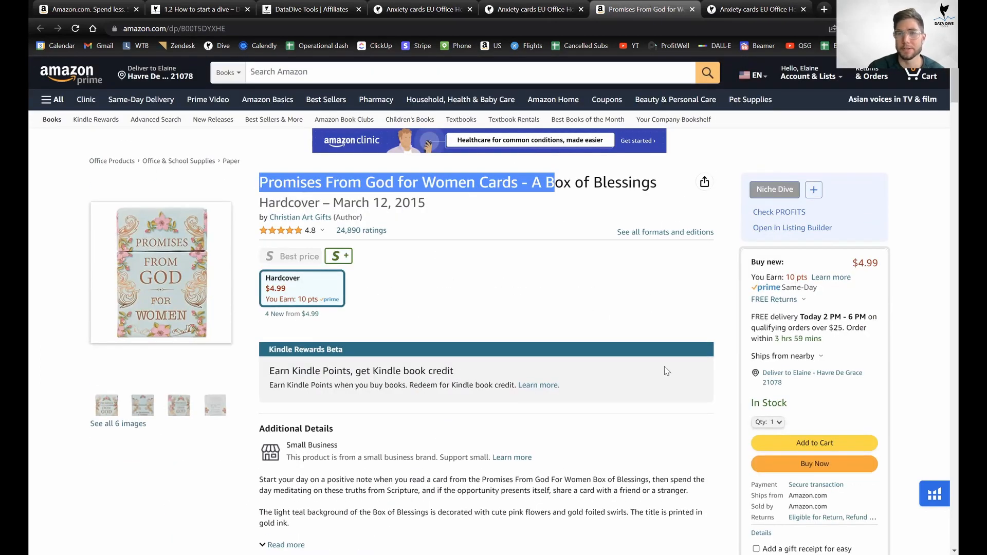
key("ctrl+w")
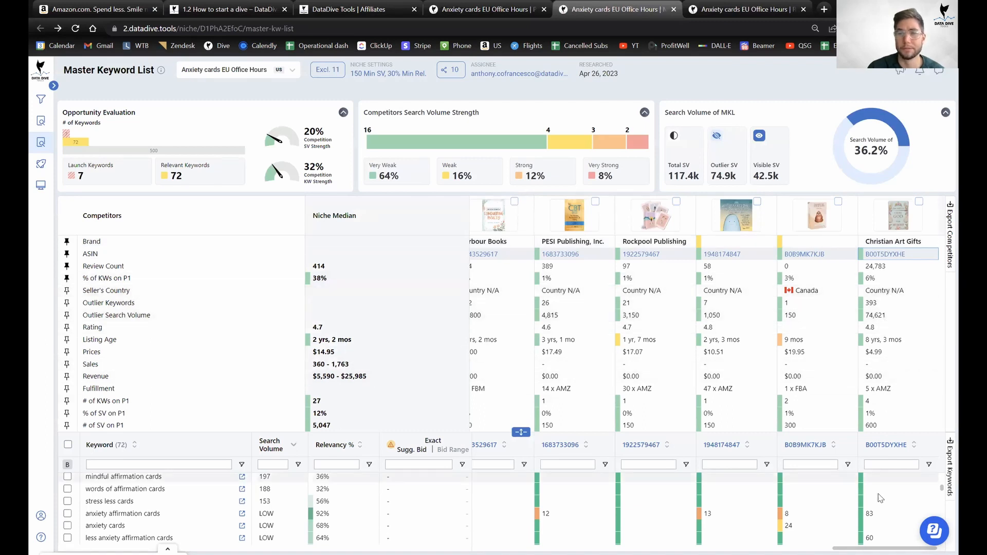
Scroll through the keyword list and competitor columns, then return to the Product Scorecard.
scroll(881, 497, "up", 5)
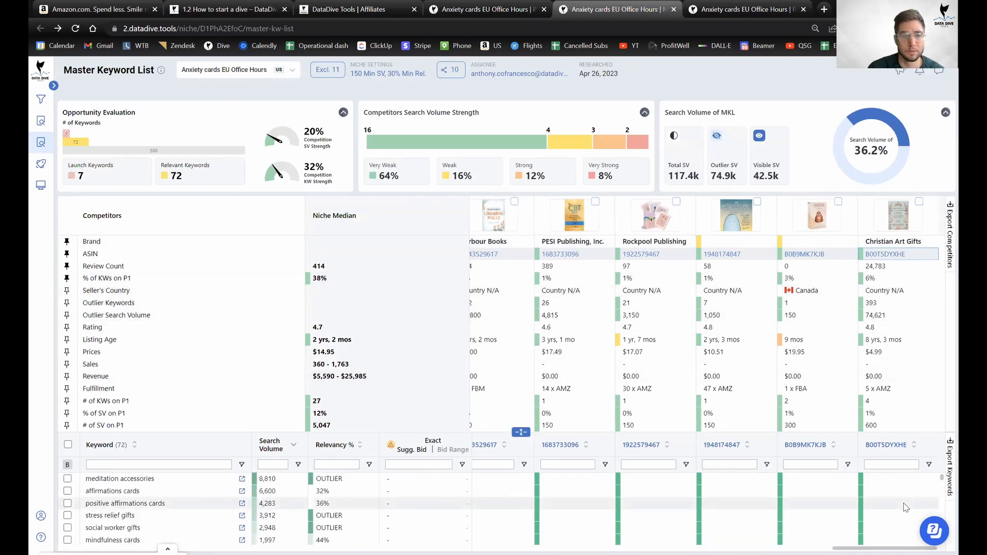
scroll(905, 507, "down", 15)
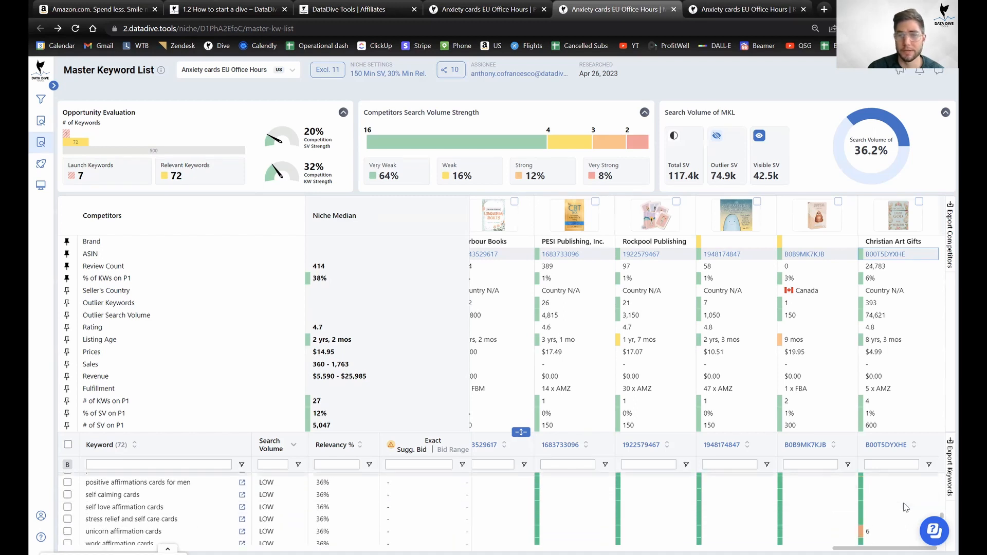
scroll(906, 508, "down", 5)
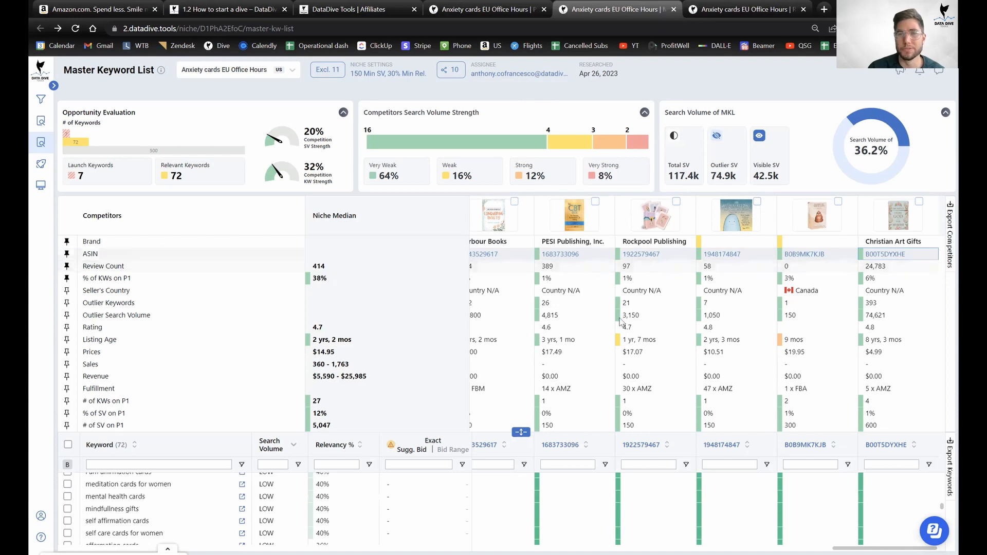
scroll(461, 533, "left", 10)
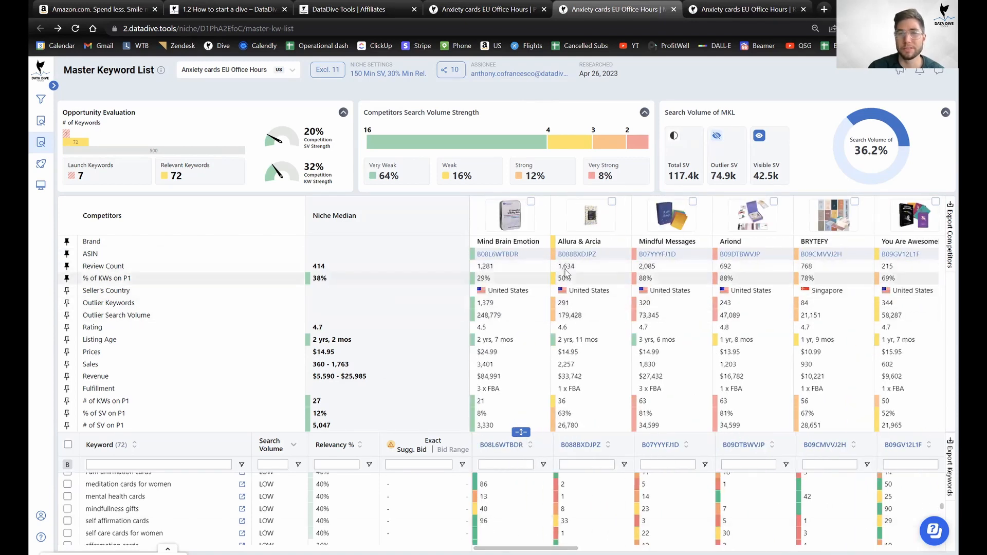
left_click(464, 8)
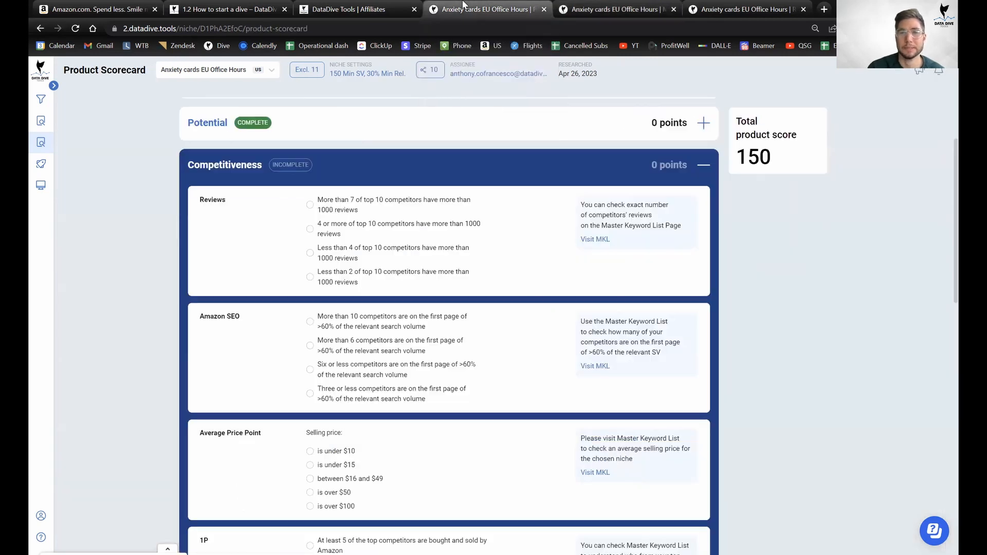
Score Reviews at -100 (over 7 of top 10 exceed 1000 reviews), dropping the total to 50.
left_click(340, 205)
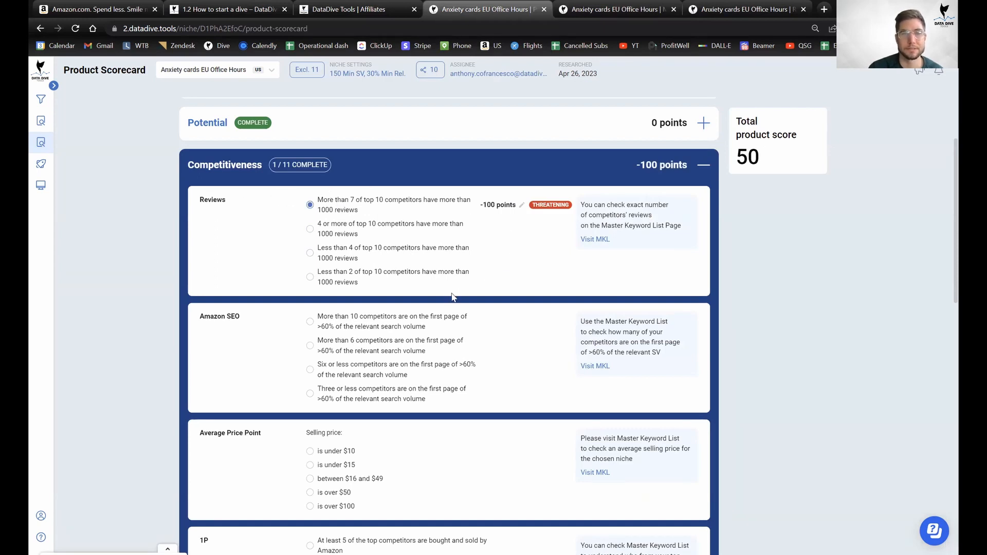
scroll(453, 297, "down", 2)
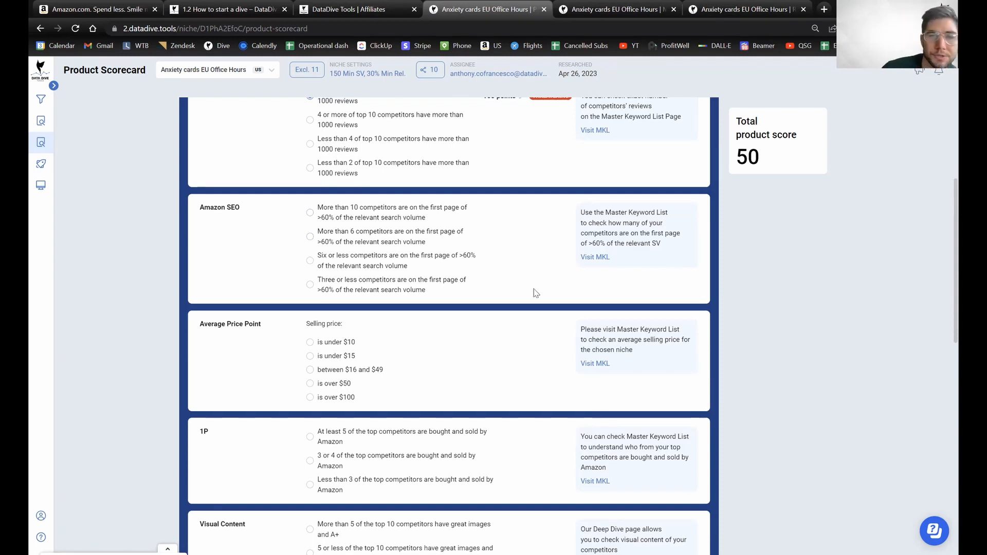
key("ctrl+Tab")
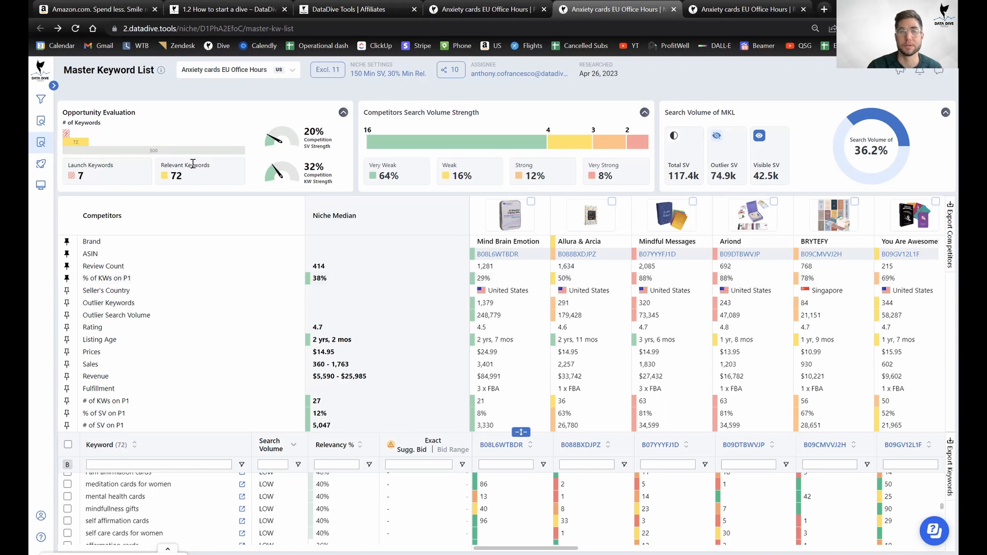
Scan the Master Keyword List's competitor columns, then return to the Product Scorecard, still at 50.
scroll(567, 280, "right", 2)
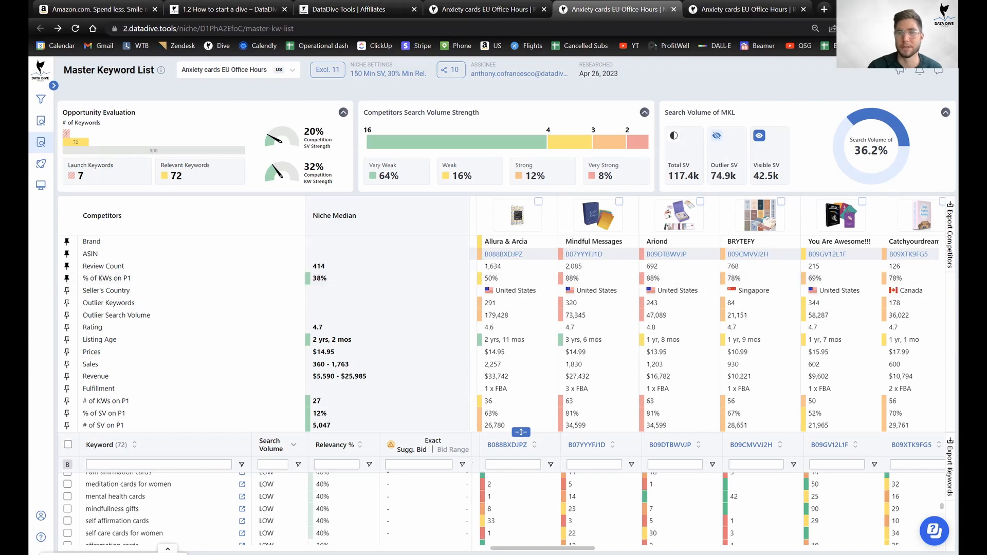
left_click_drag(543, 548, 581, 549)
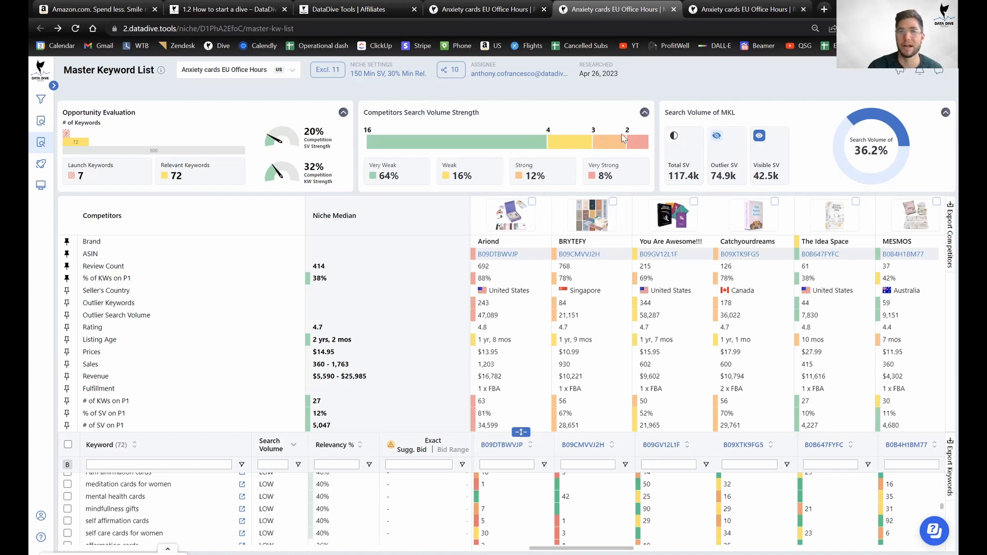
left_click(493, 9)
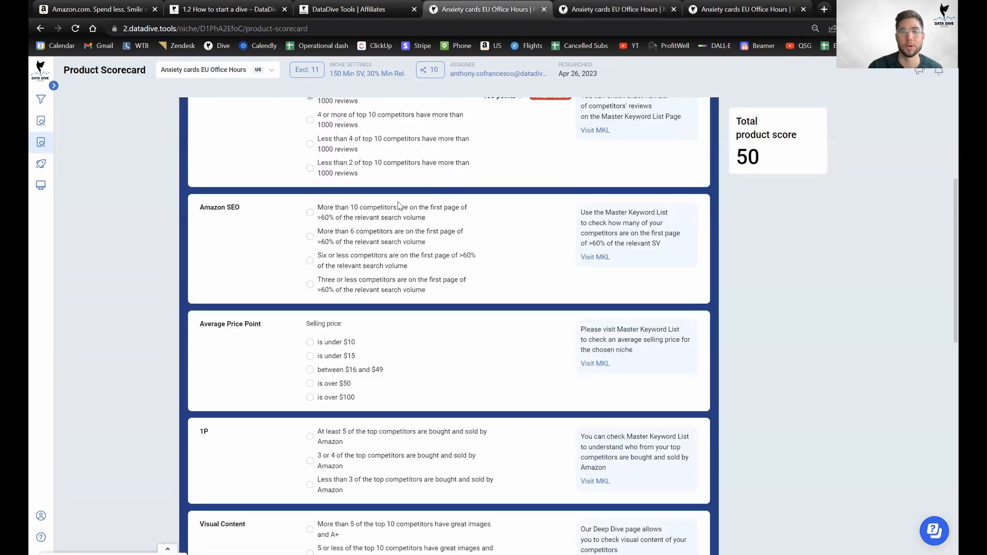
Rate Amazon SEO as 'Six or less competitors' for 100 points, raising the total to 150.
left_click(344, 219)
left_click(348, 240)
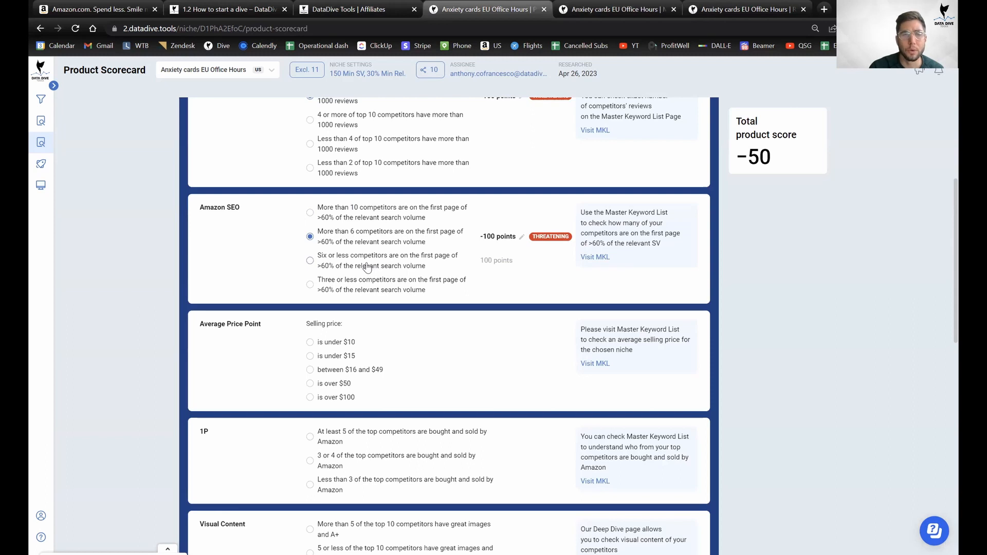
left_click(367, 266)
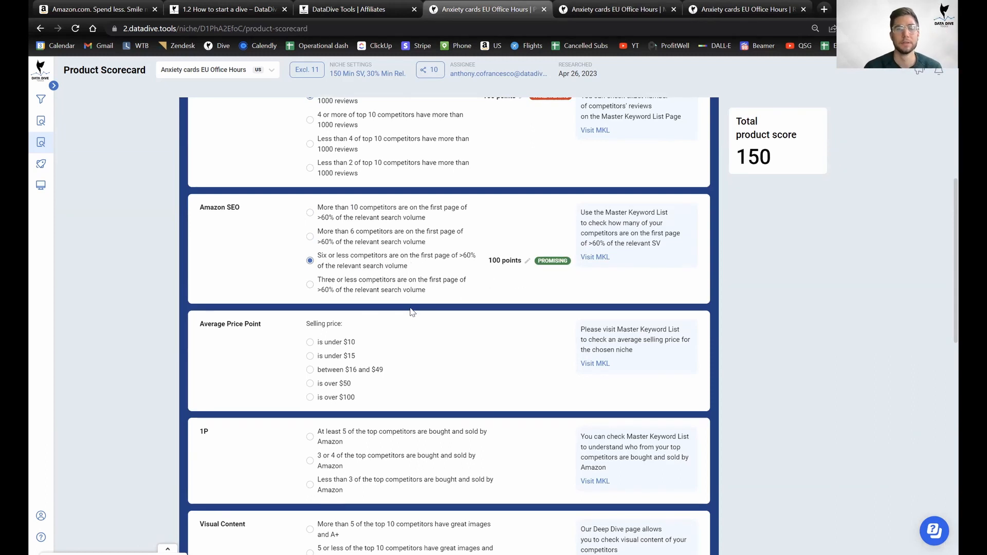
scroll(411, 312, "up", 2)
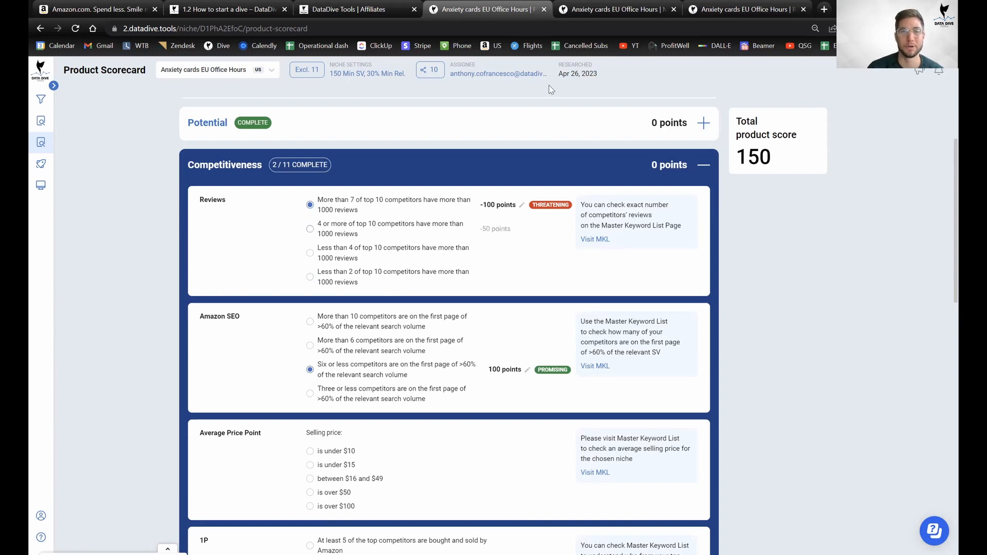
Compare the scorecard with the Master Keyword List, ending on the list to check competitor prices.
key("ctrl+Tab")
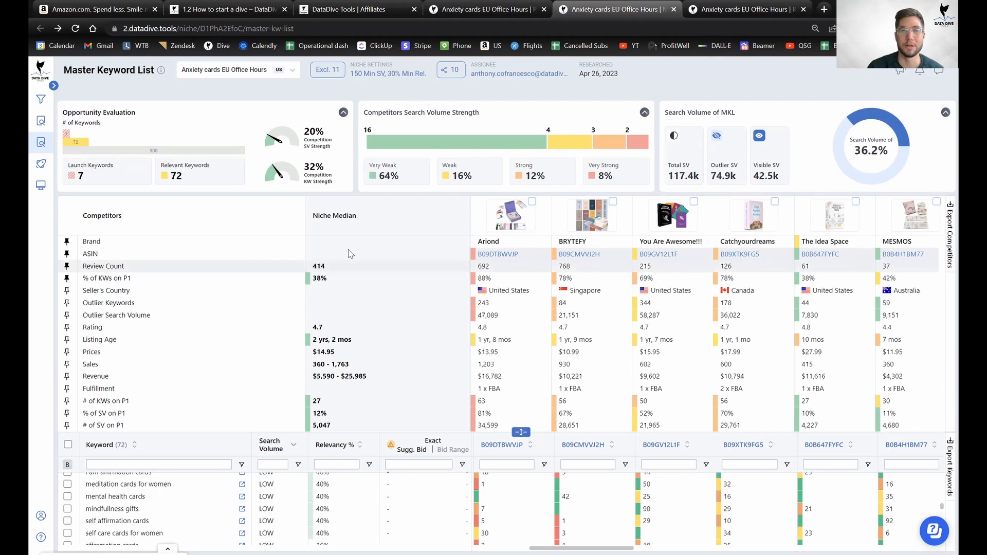
key("ctrl+shift+Tab")
scroll(426, 315, "down", 2)
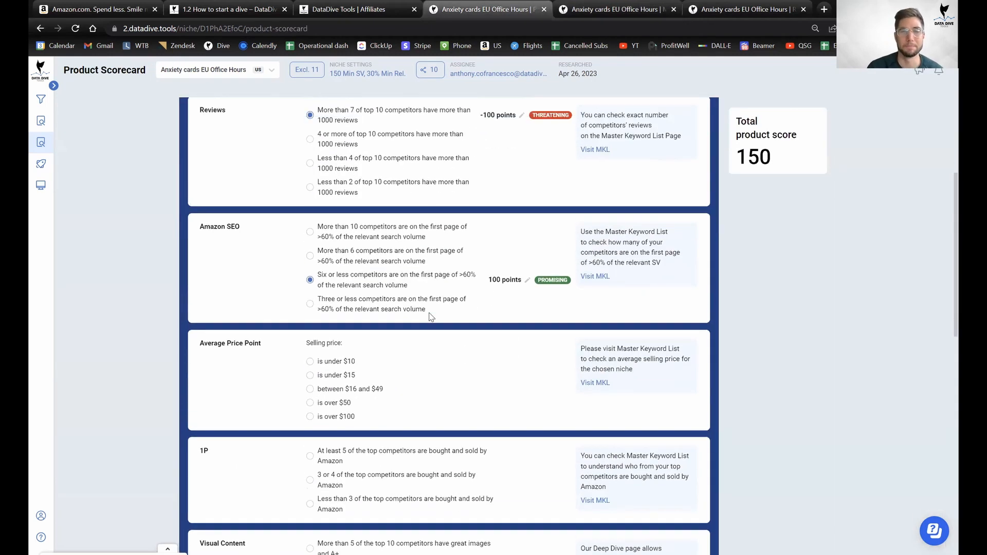
scroll(408, 249, "up", 2)
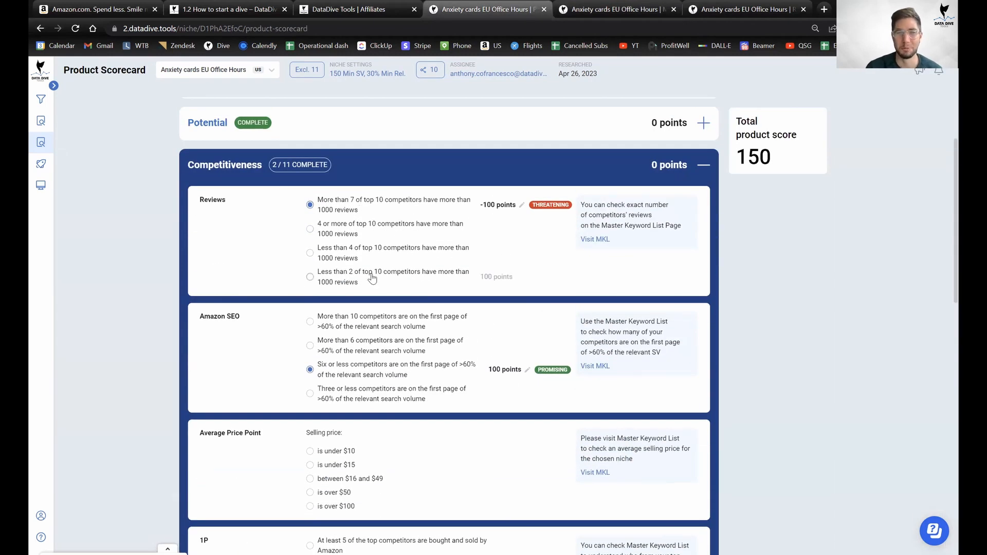
scroll(394, 294, "down", 2)
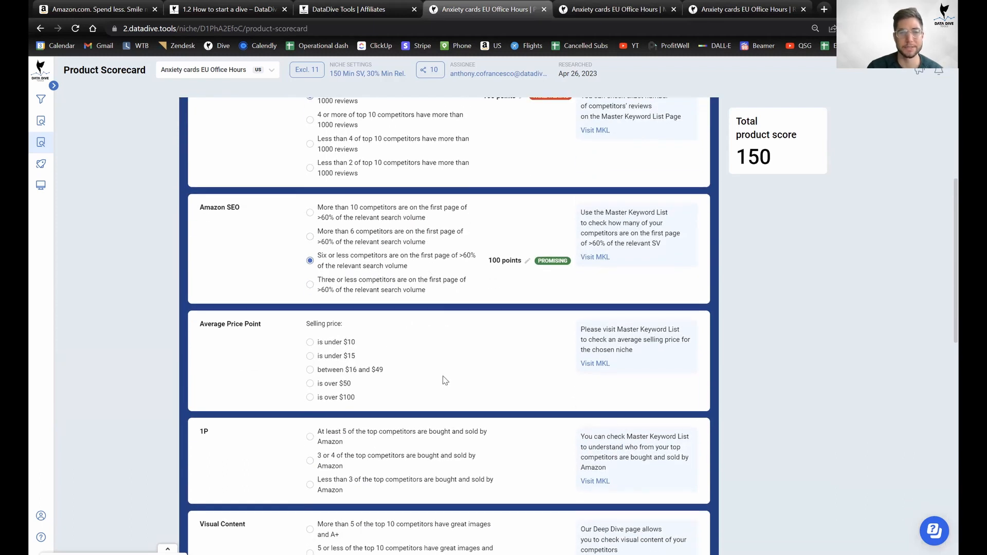
scroll(443, 379, "down", 2)
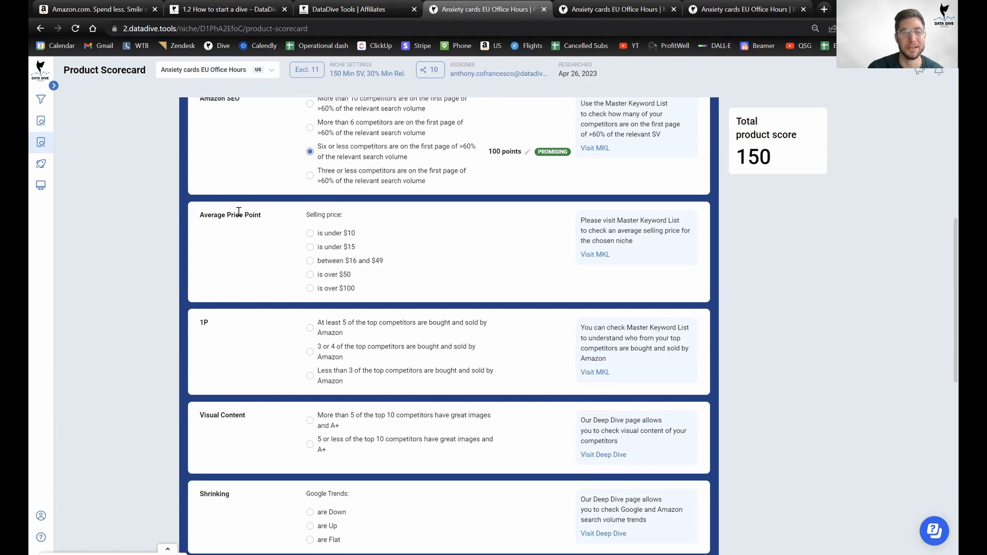
left_click(624, 7)
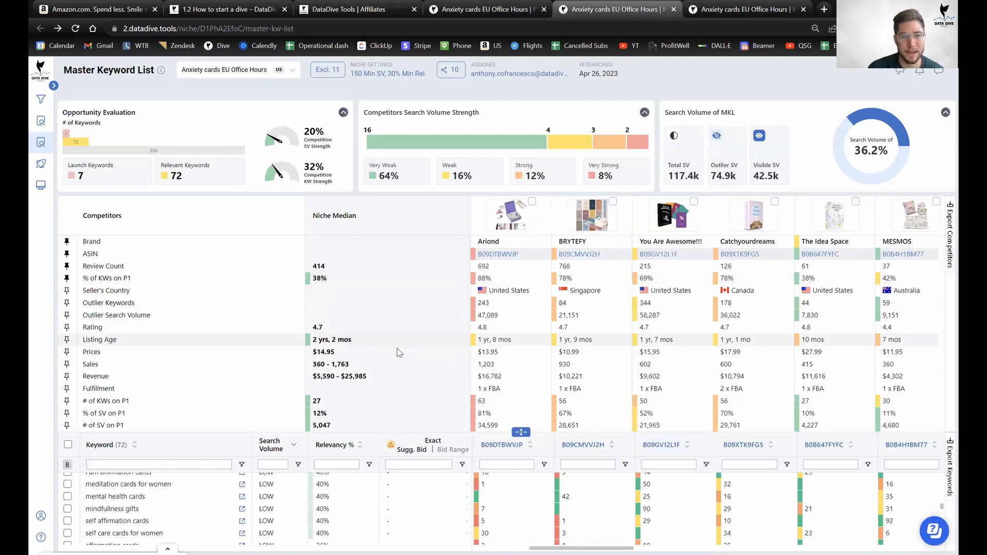
Rate Average Price Point as 'is under $15' for -100 points, dropping the total to 50.
key("ctrl+shift+Tab")
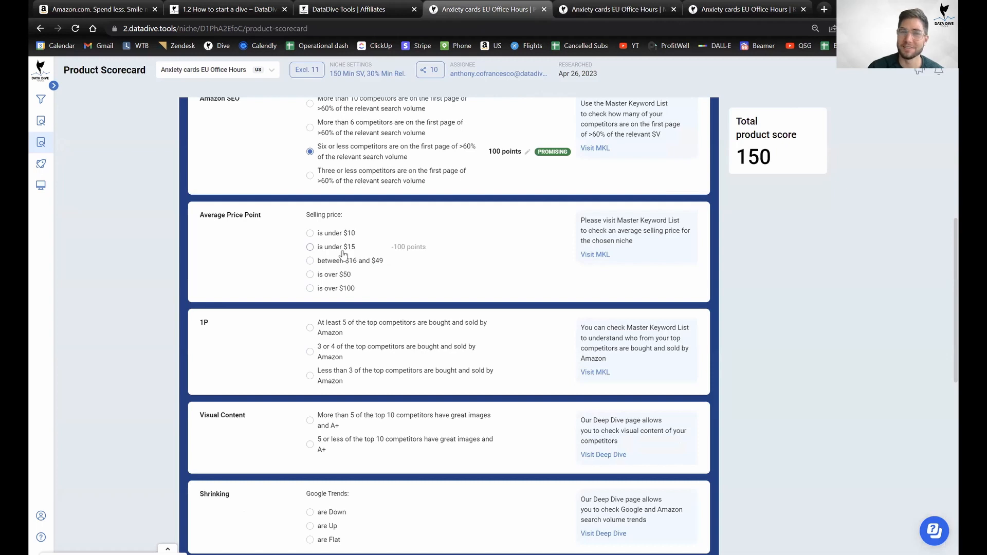
left_click(343, 254)
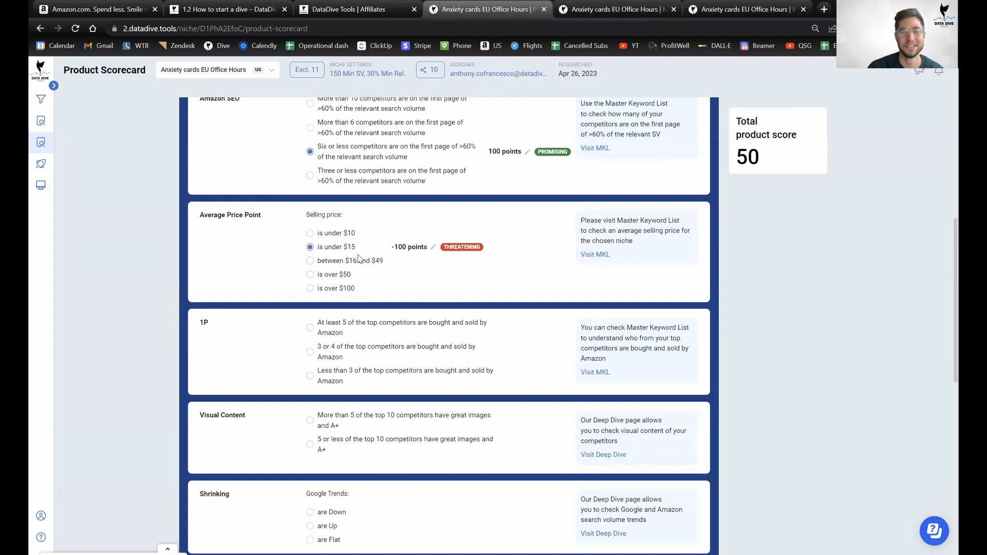
left_click(332, 292)
left_click(343, 238)
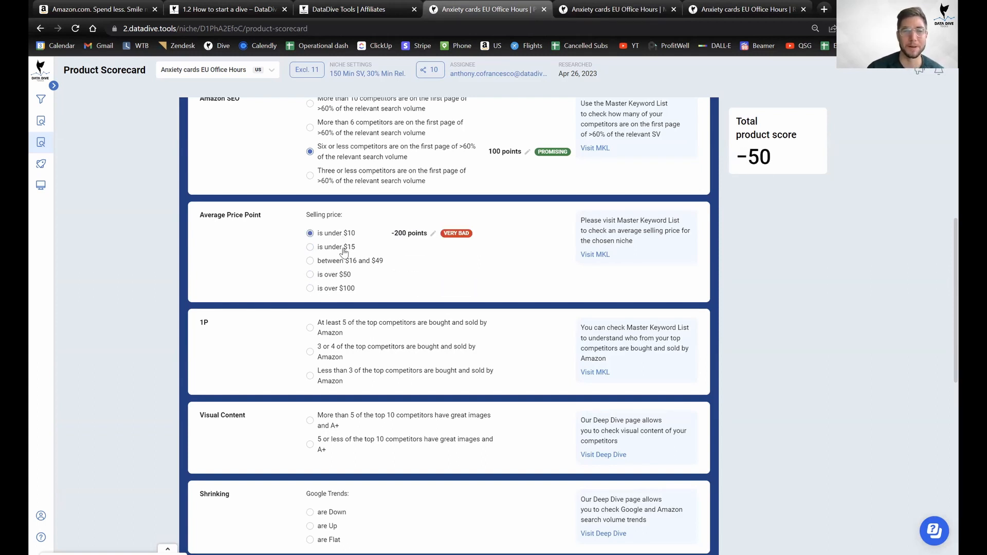
left_click(339, 251)
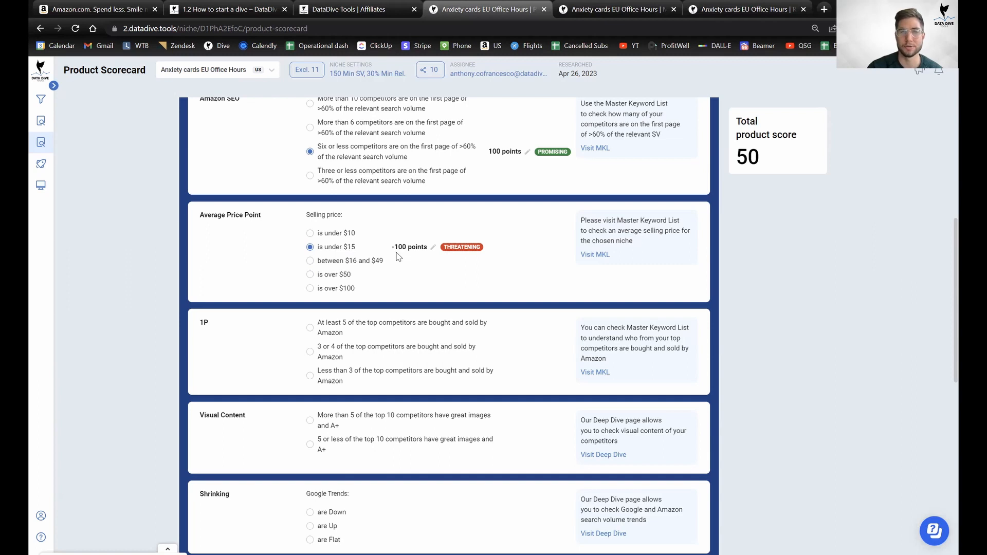
left_click_drag(411, 247, 329, 258)
left_click(181, 268)
scroll(470, 286, "down", 2)
scroll(467, 283, "down", 1)
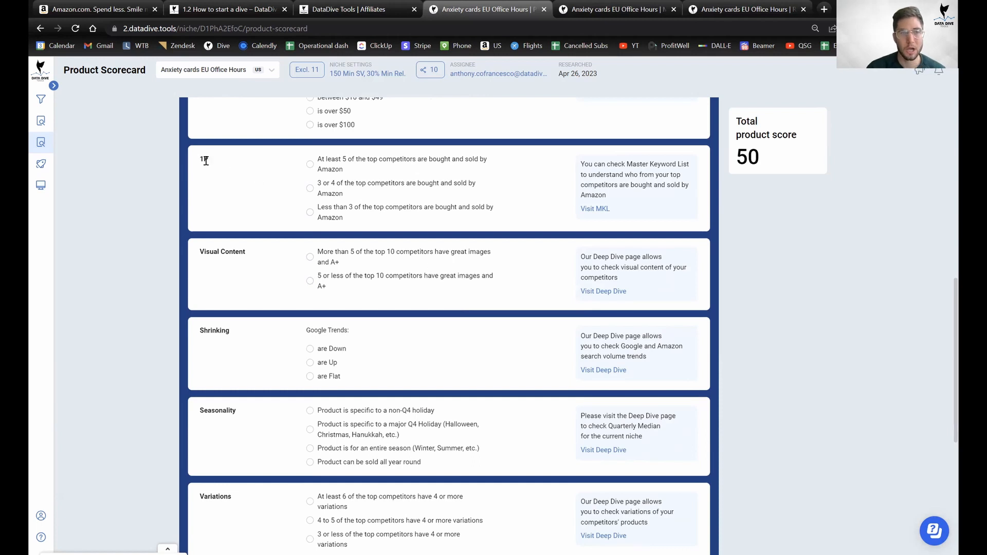
left_click_drag(194, 158, 228, 164)
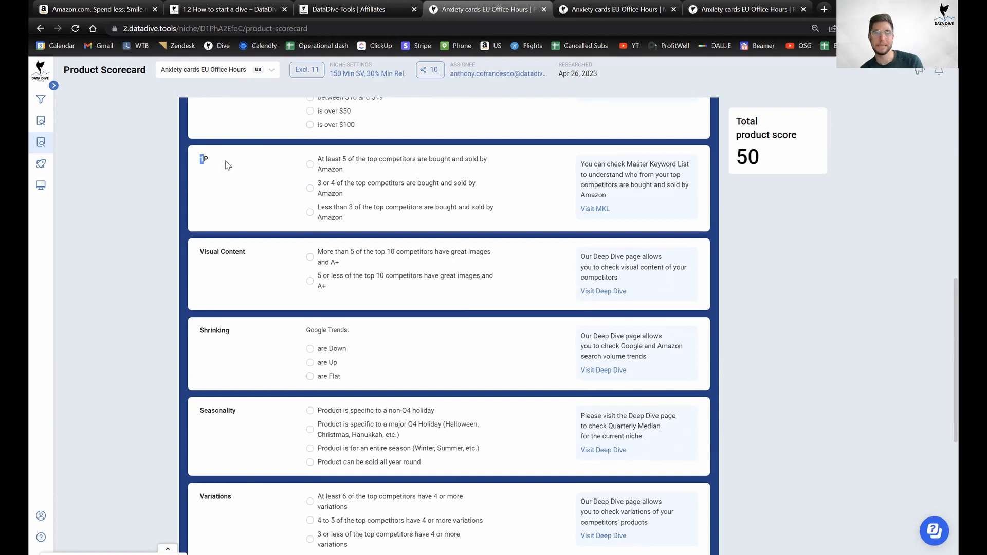
left_click(242, 192)
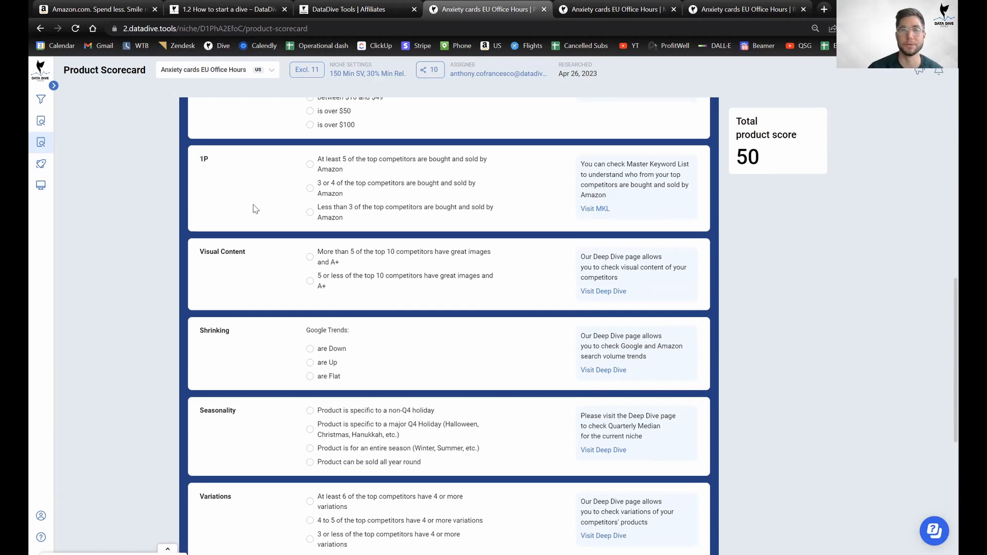
mouse_move(646, 71)
left_click(618, 14)
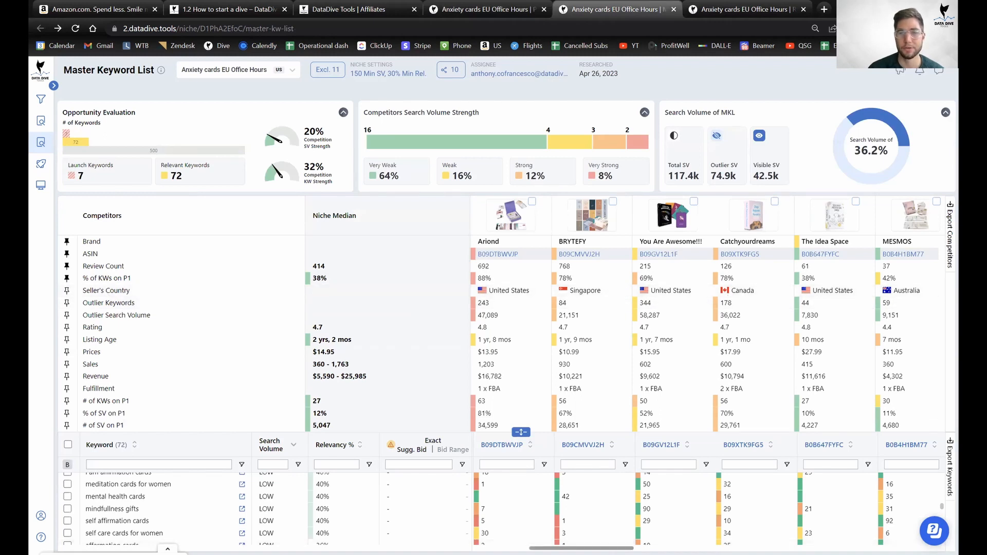
scroll(667, 302, "right", 2)
scroll(666, 302, "right", 10)
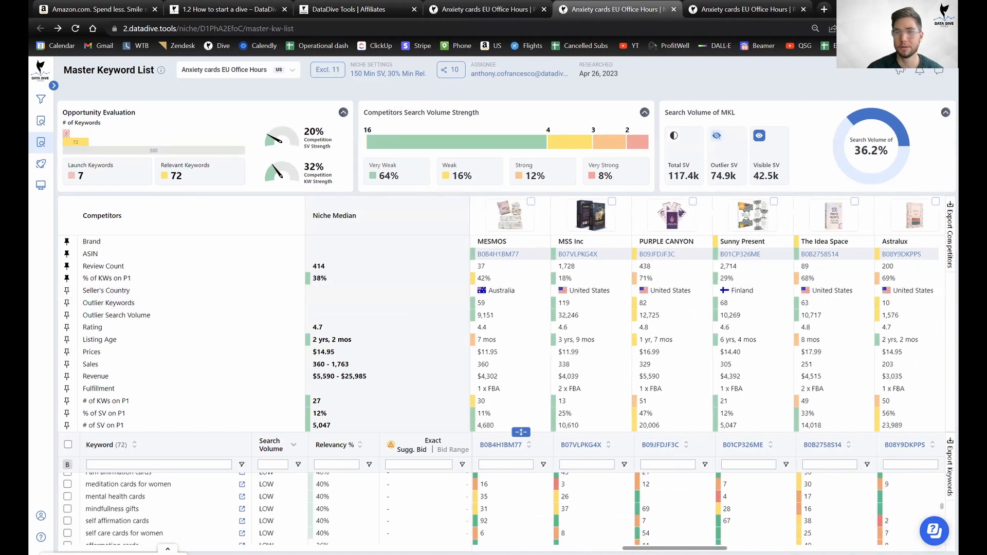
scroll(705, 373, "right", 9)
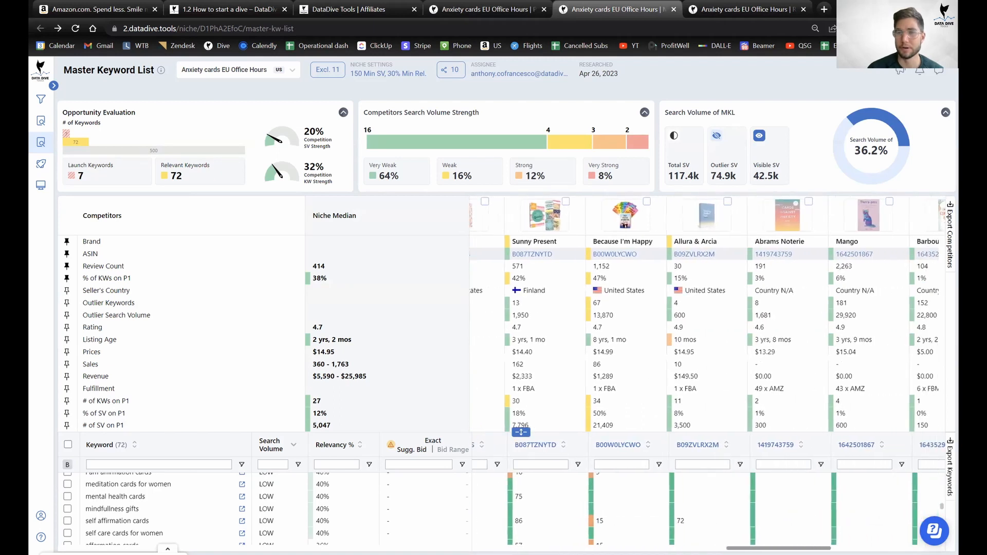
scroll(704, 373, "right", 9)
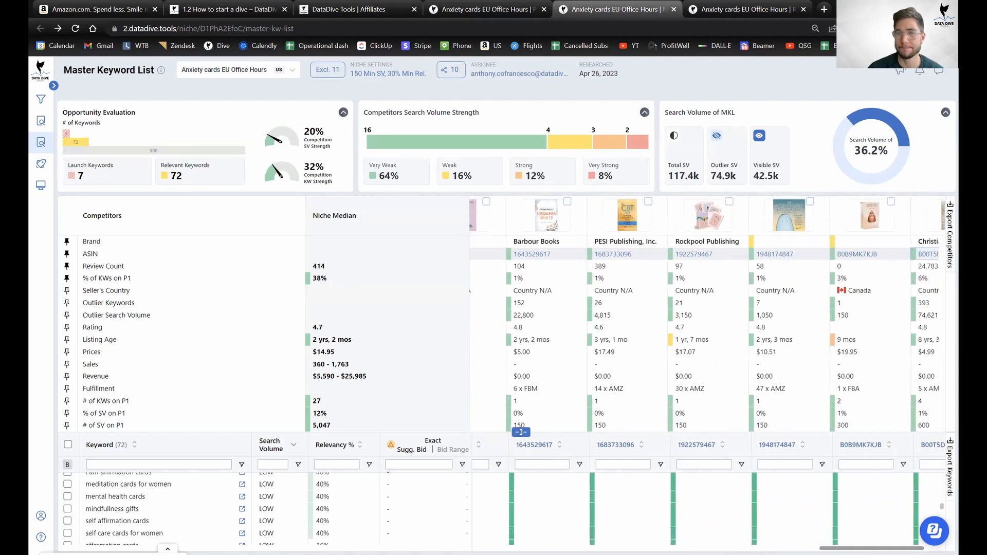
left_click_drag(886, 548, 429, 467)
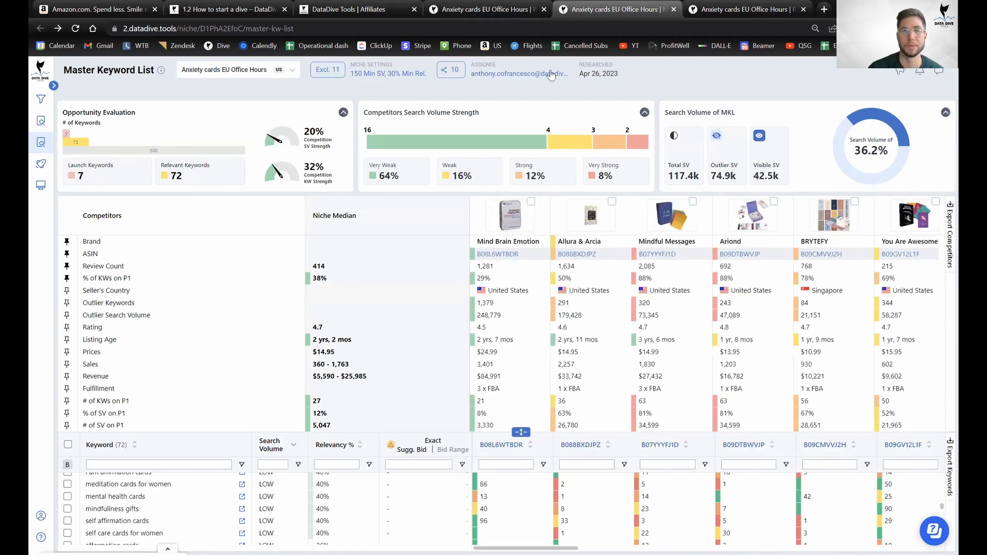
left_click(447, 5)
Rate 1P as 'Less than 3 of the top competitors are bought and sold by Amazon' (50 points, total 100).
left_click(342, 218)
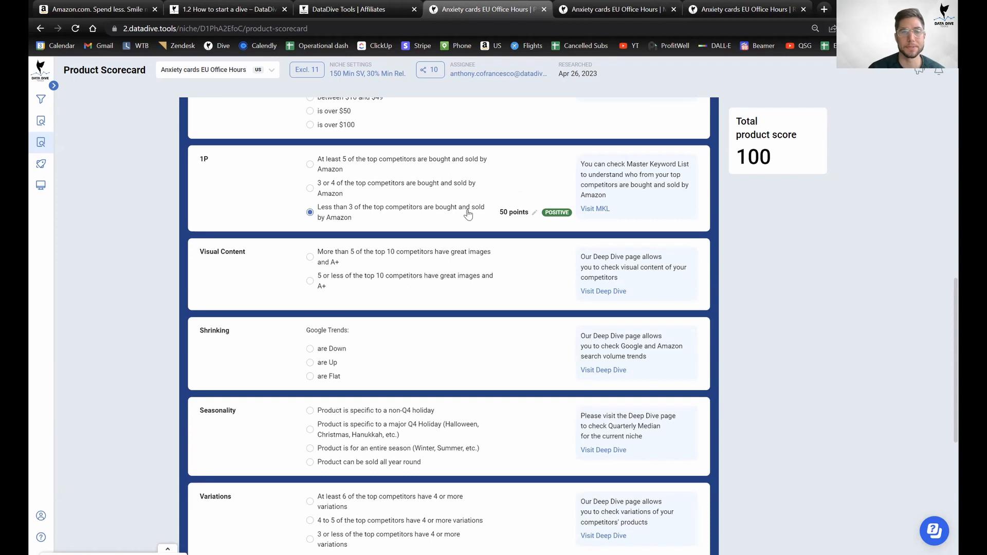
scroll(305, 270, "down", 2)
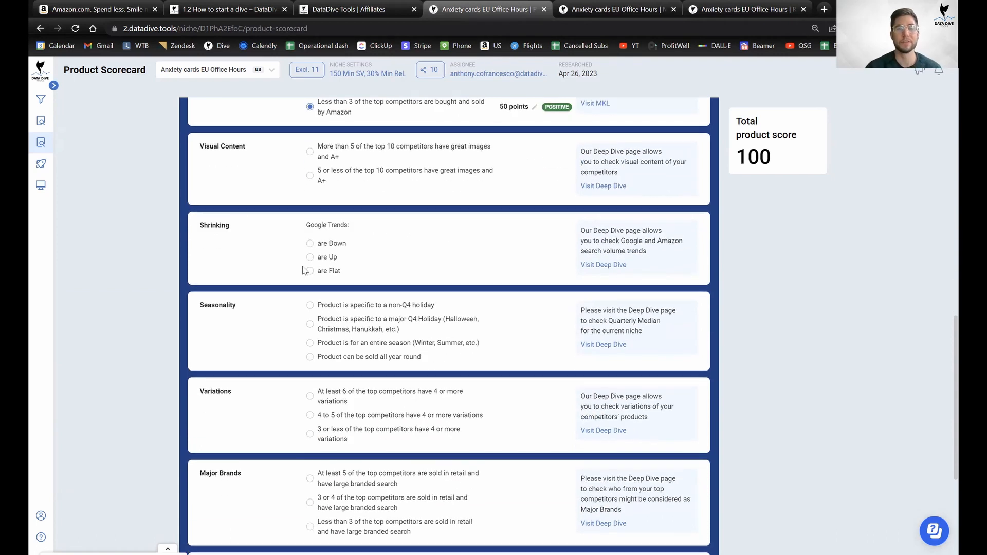
scroll(304, 271, "up", 1)
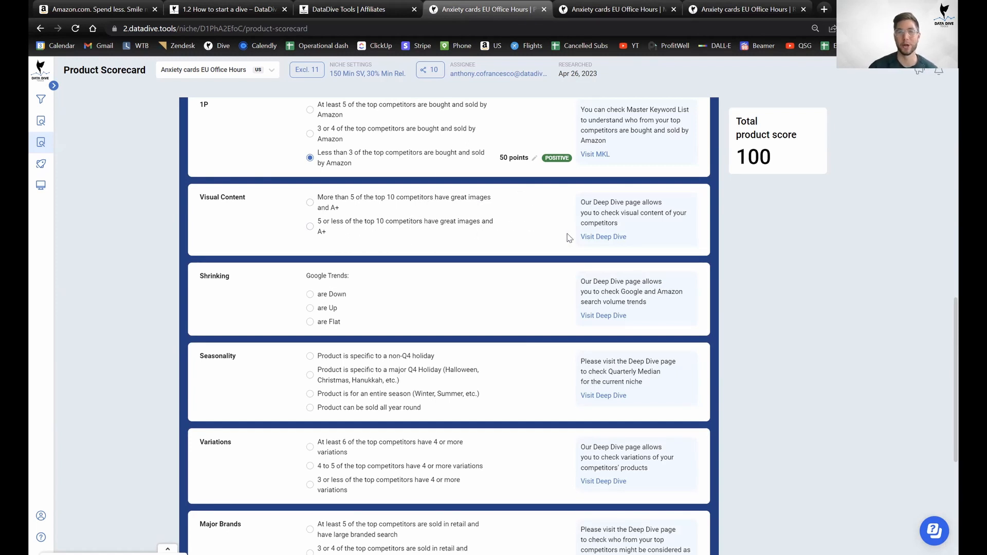
right_click(612, 237)
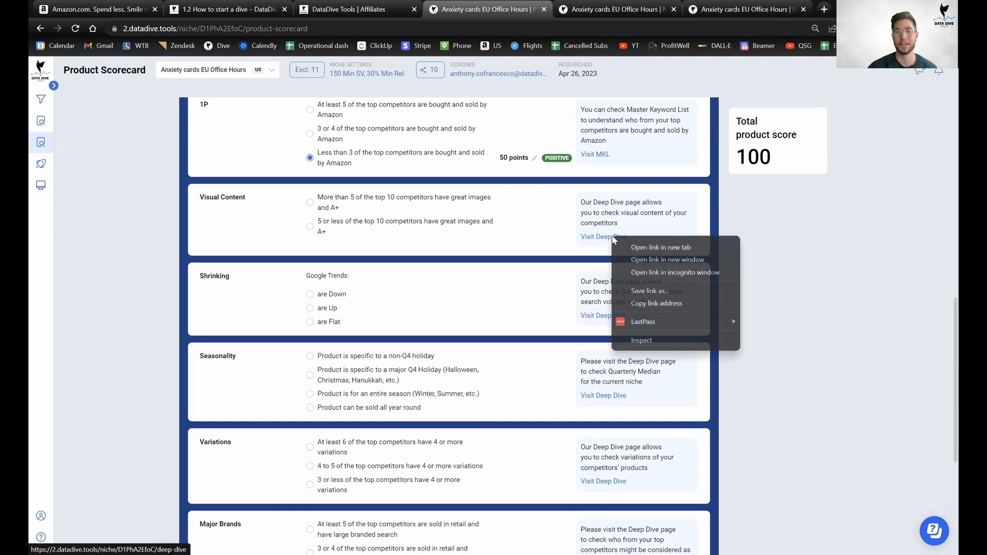
left_click(656, 248)
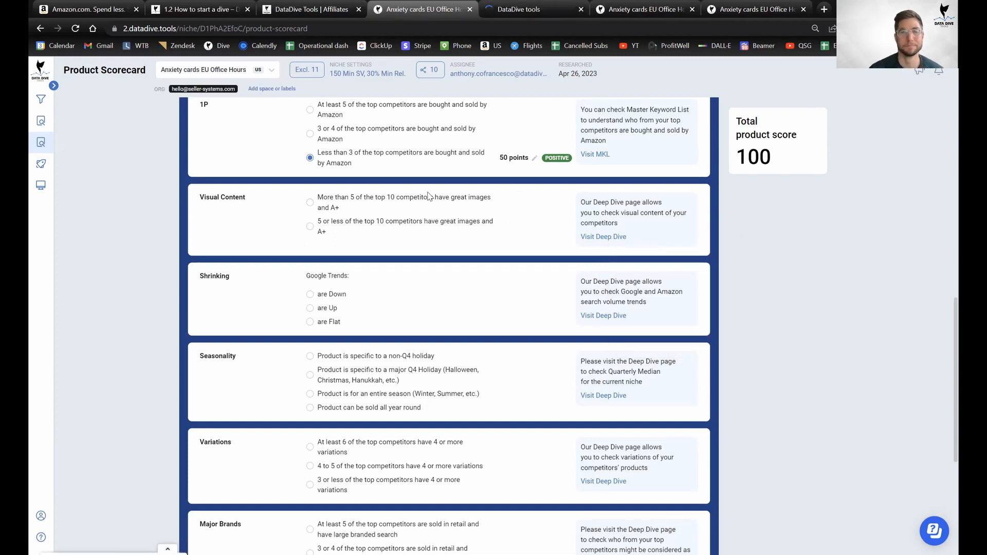
key("ctrl+Tab")
left_click(919, 422)
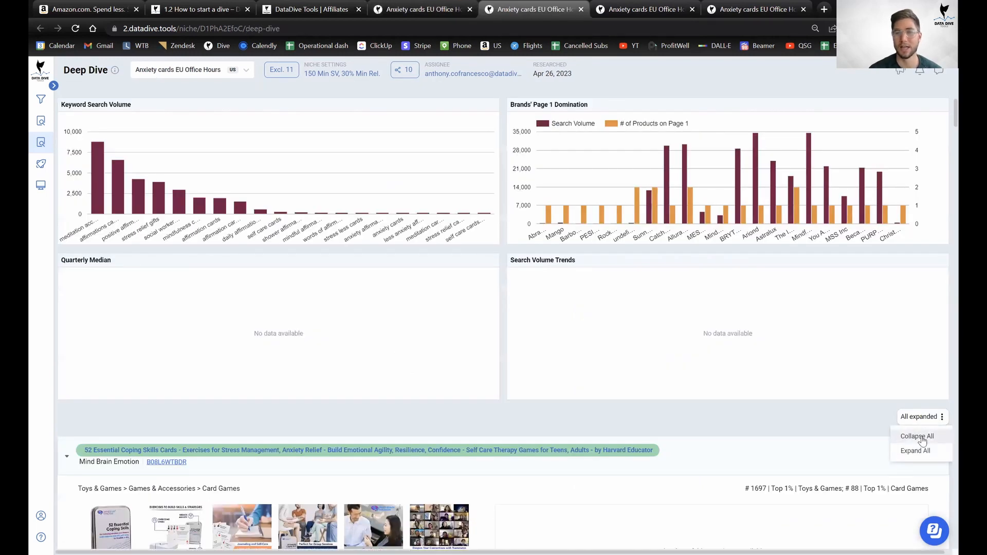
left_click(920, 437)
scroll(720, 273, "down", 4)
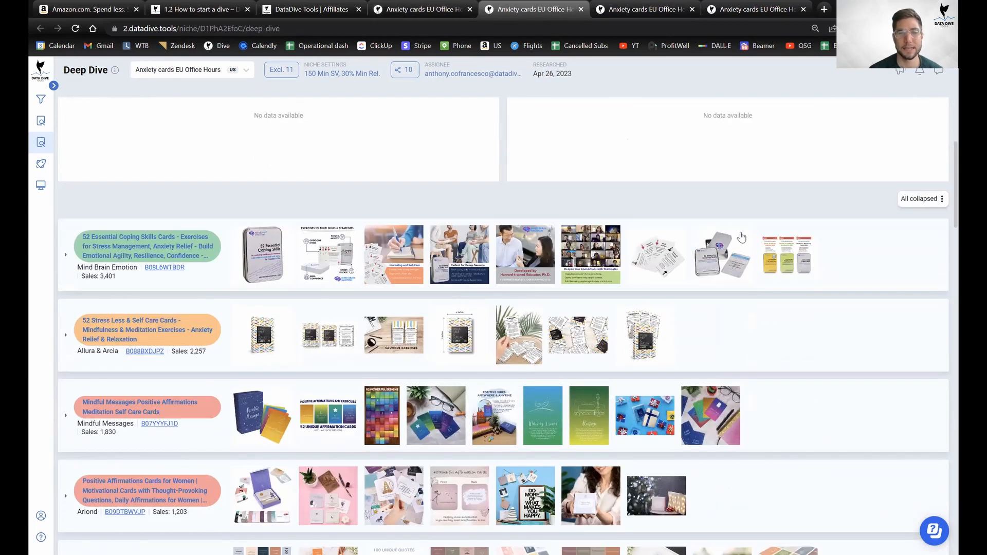
scroll(245, 164, "down", 1)
mouse_move(279, 211)
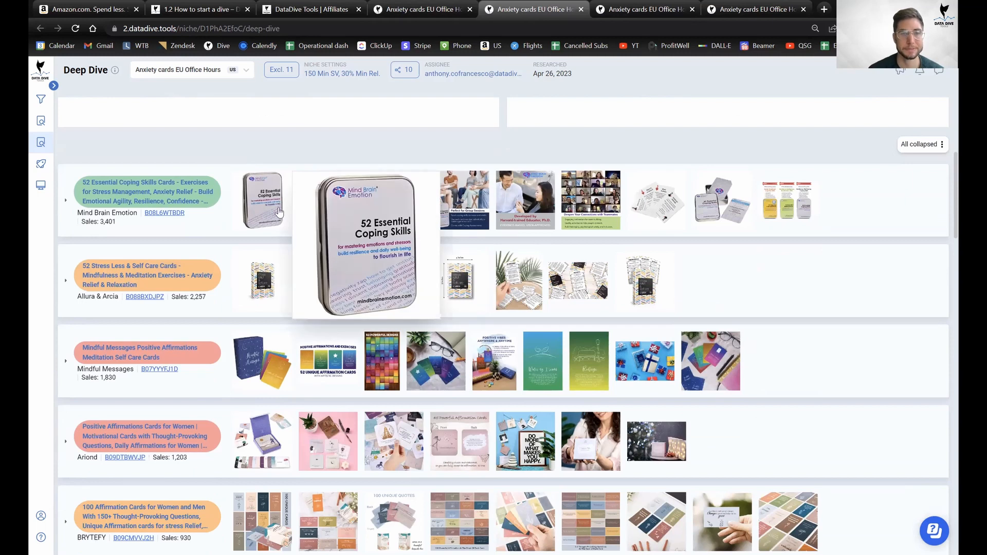
mouse_move(329, 206)
mouse_move(390, 201)
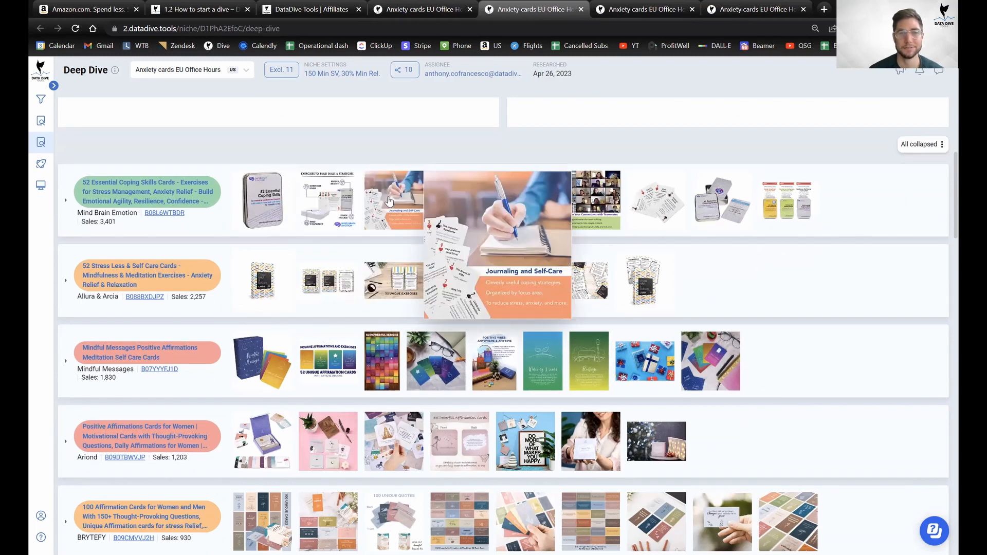
mouse_move(515, 192)
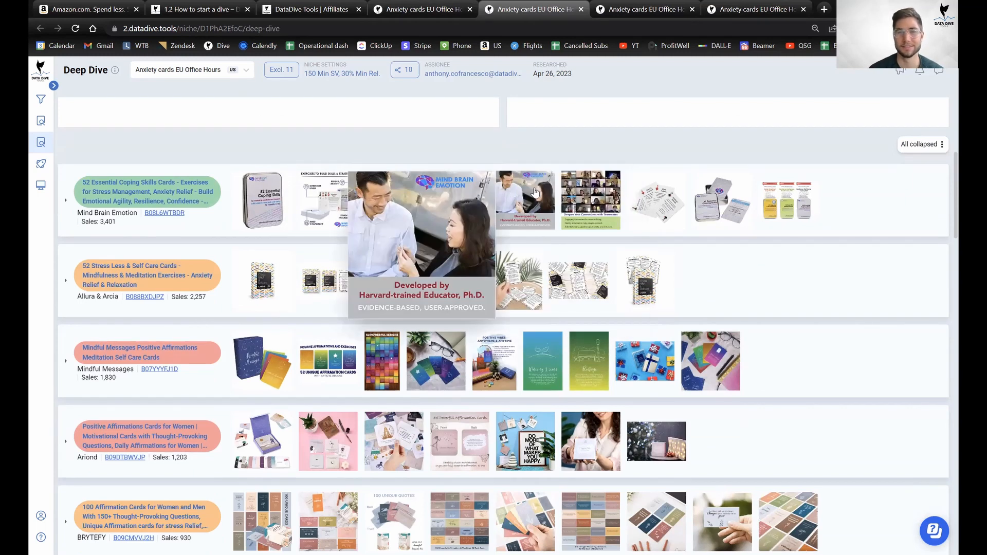
mouse_move(579, 189)
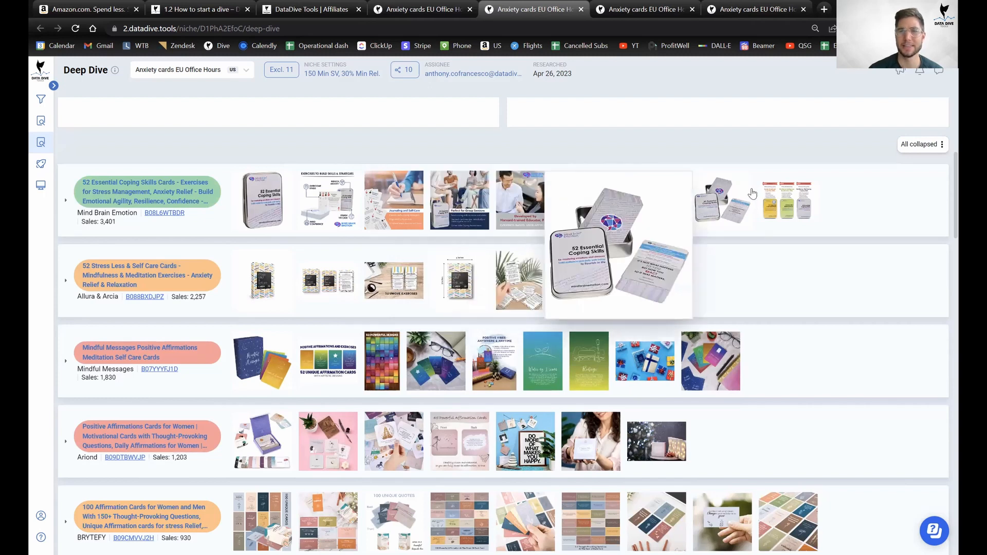
mouse_move(770, 199)
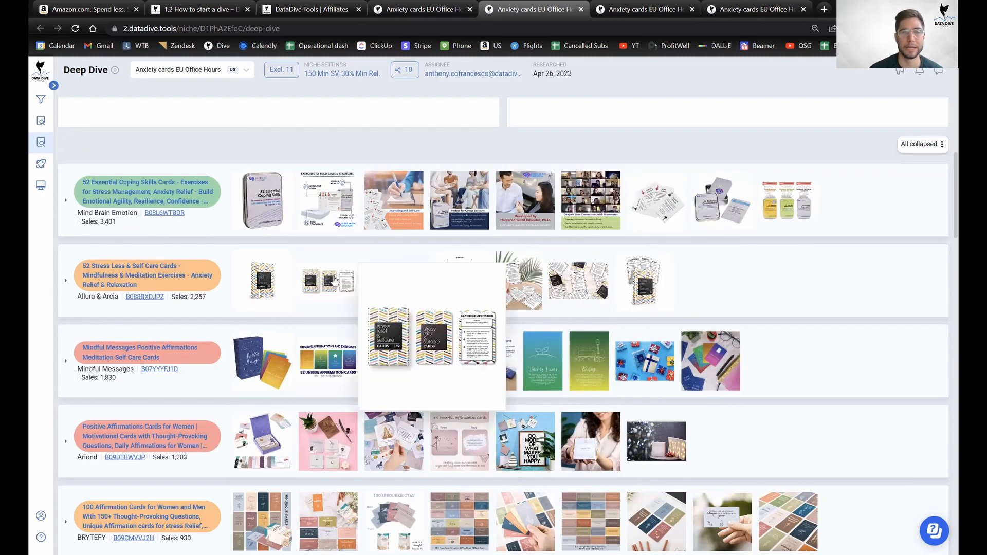
mouse_move(302, 289)
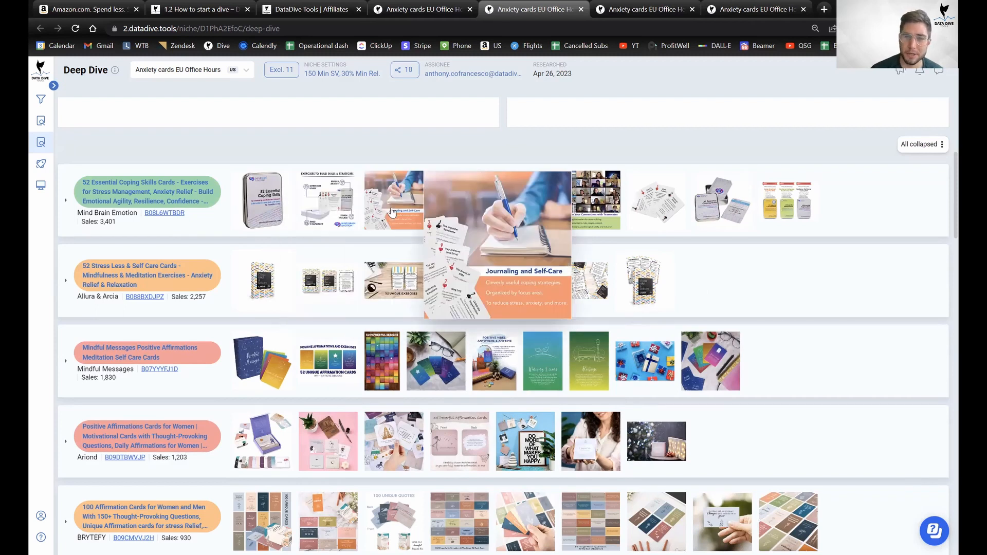
mouse_move(467, 214)
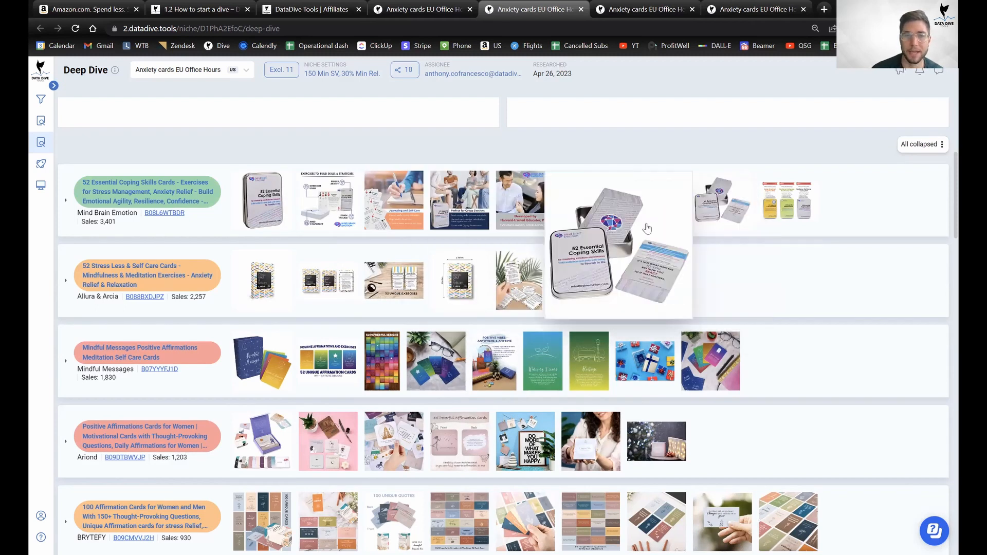
mouse_move(390, 294)
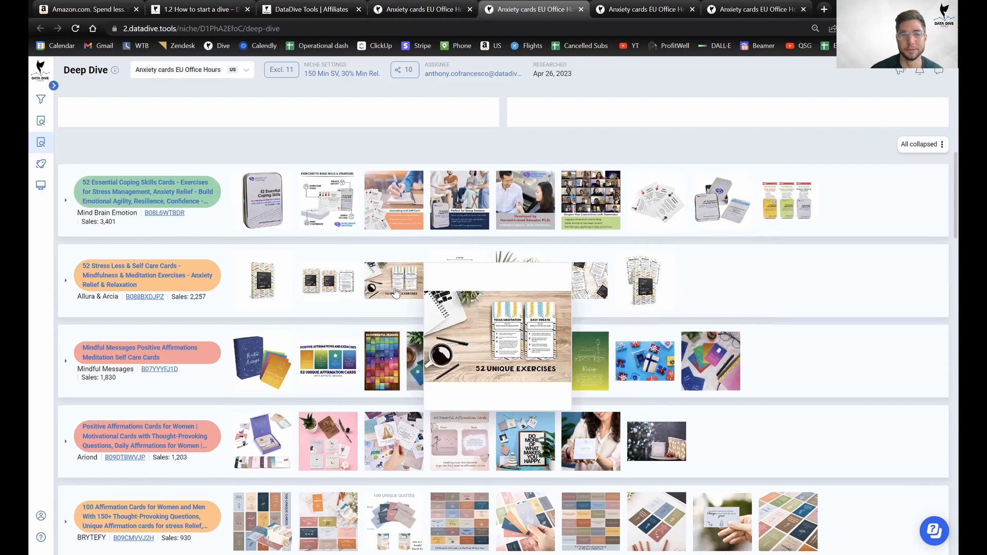
mouse_move(535, 291)
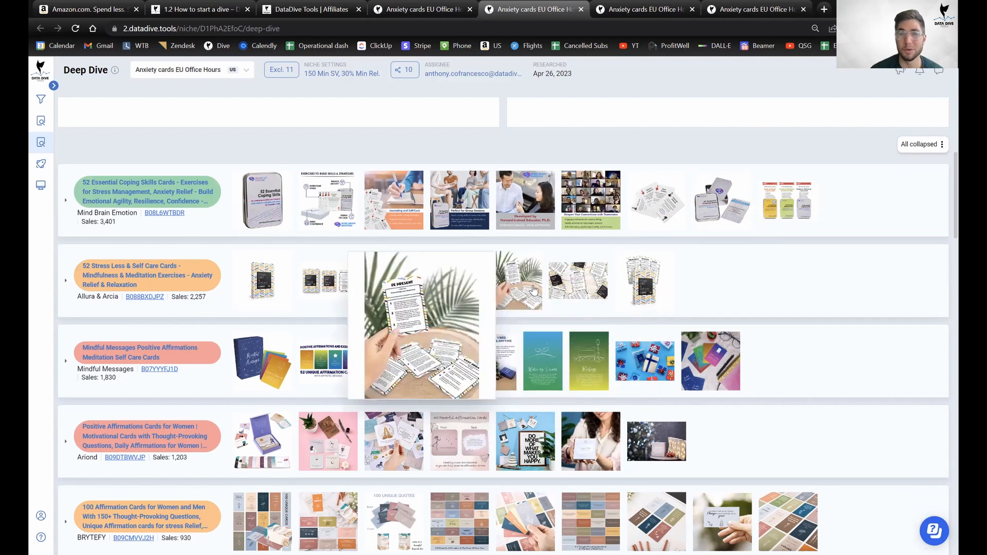
mouse_move(273, 294)
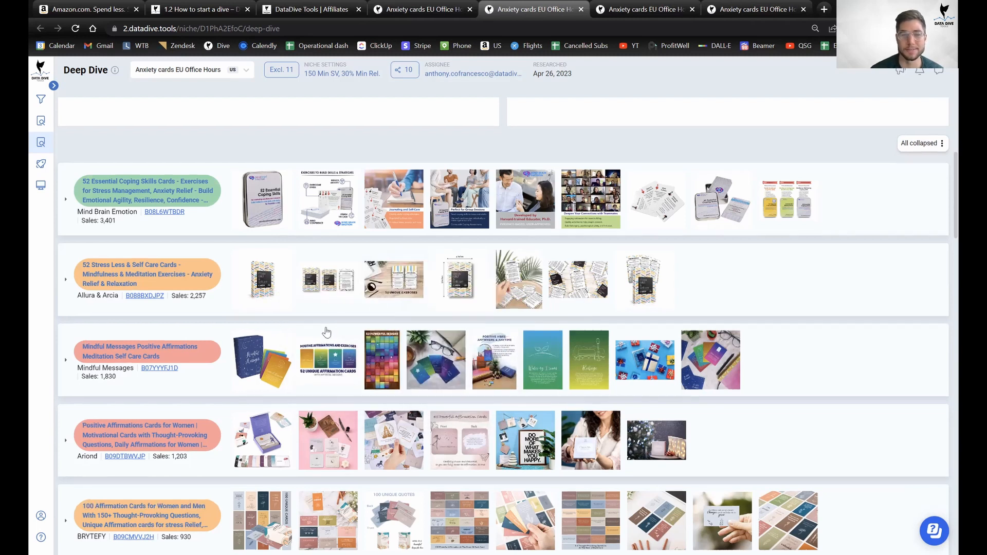
scroll(326, 333, "down", 2)
mouse_move(273, 419)
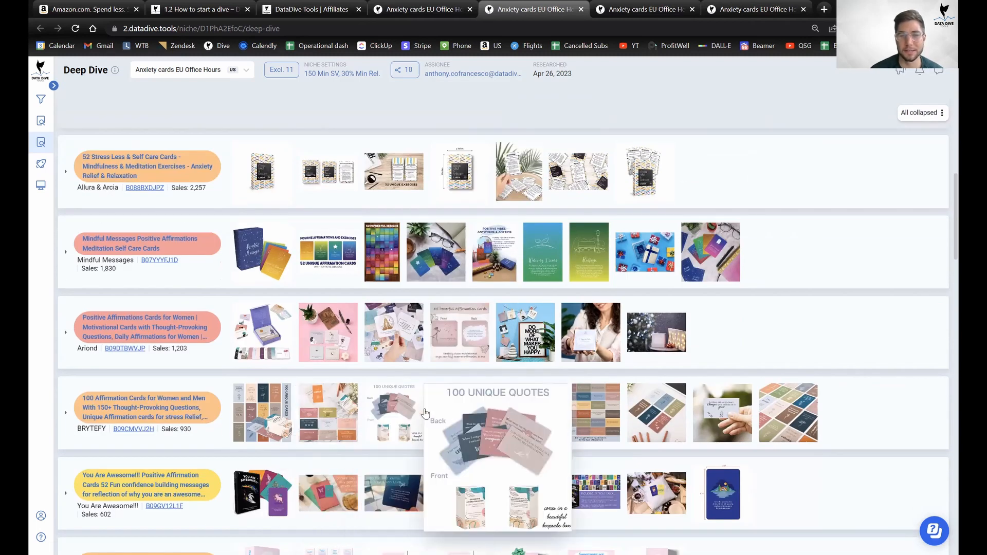
mouse_move(718, 411)
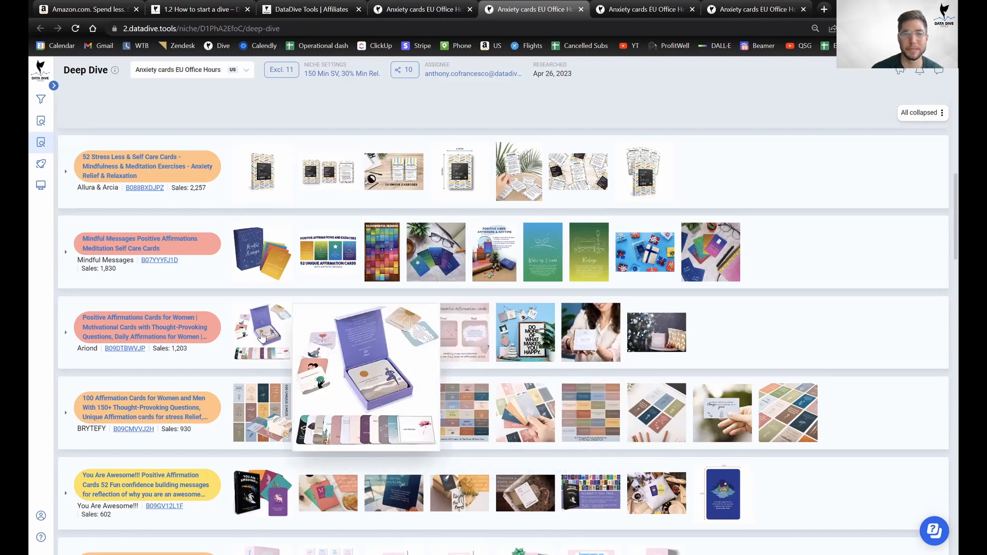
scroll(288, 359, "down", 2)
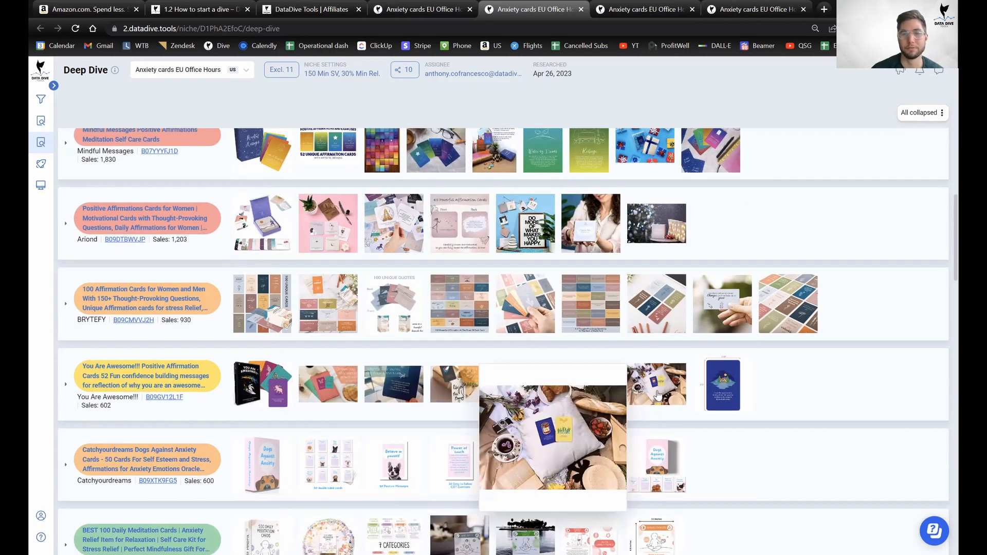
scroll(519, 398, "down", 5)
mouse_move(259, 346)
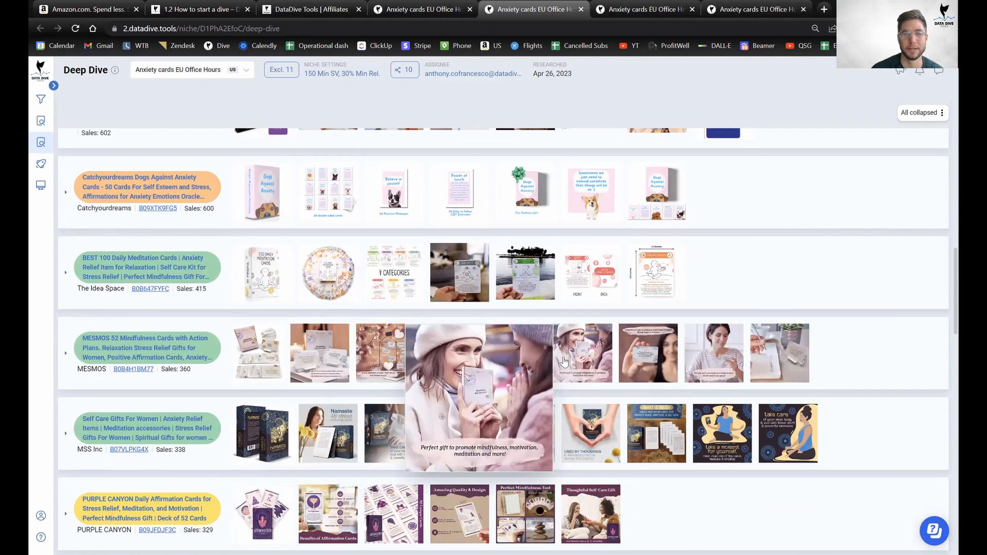
scroll(462, 390, "down", 2)
scroll(642, 415, "down", 2)
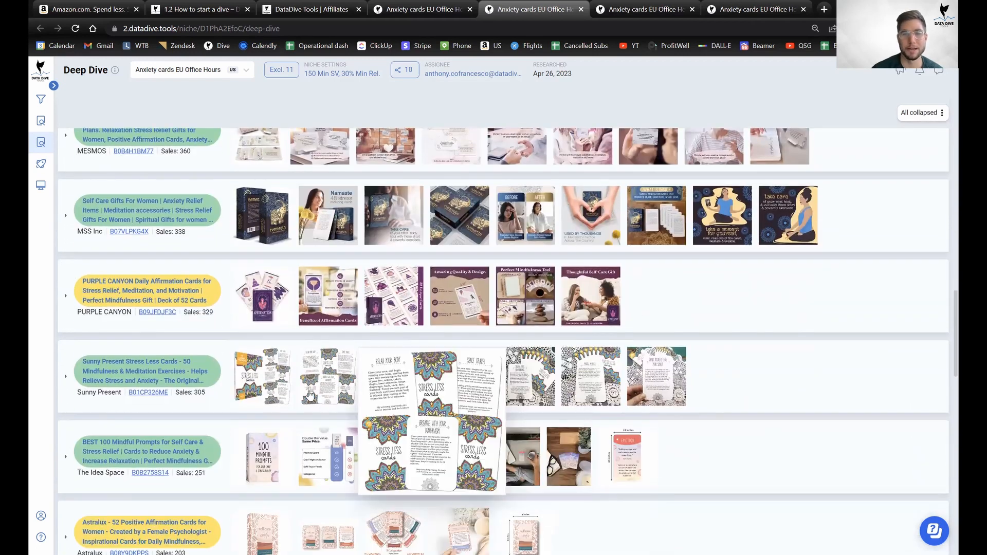
scroll(634, 404, "down", 1)
scroll(515, 403, "down", 3)
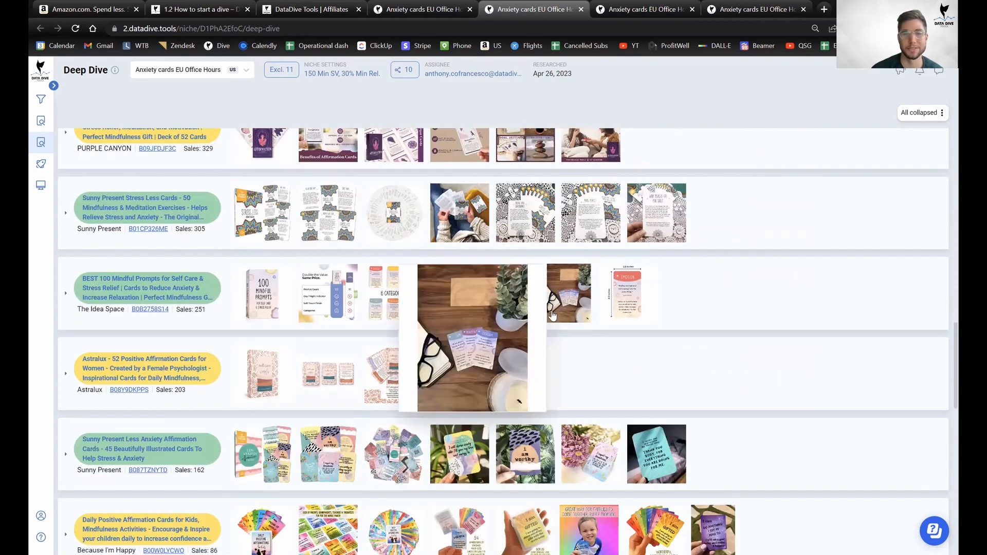
scroll(384, 403, "down", 3)
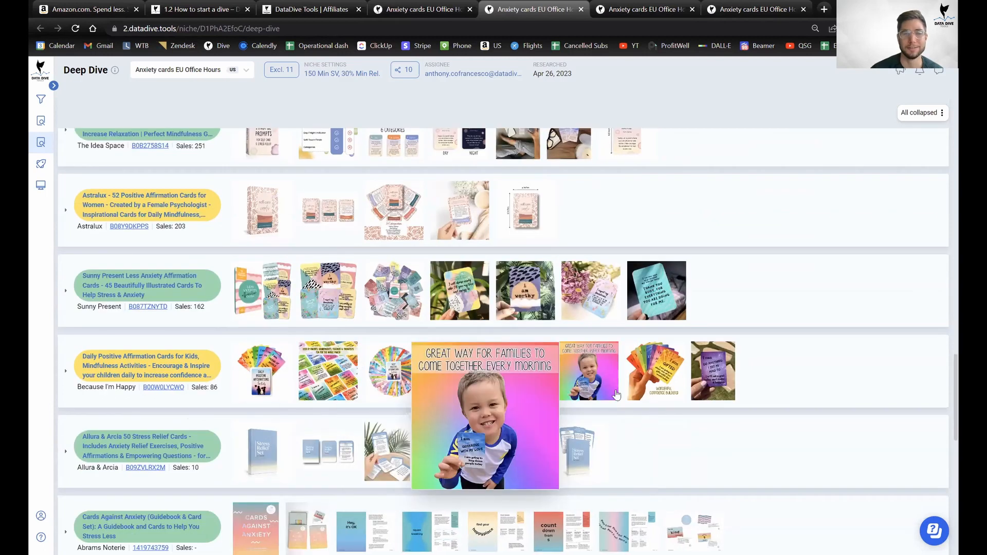
scroll(462, 391, "down", 2)
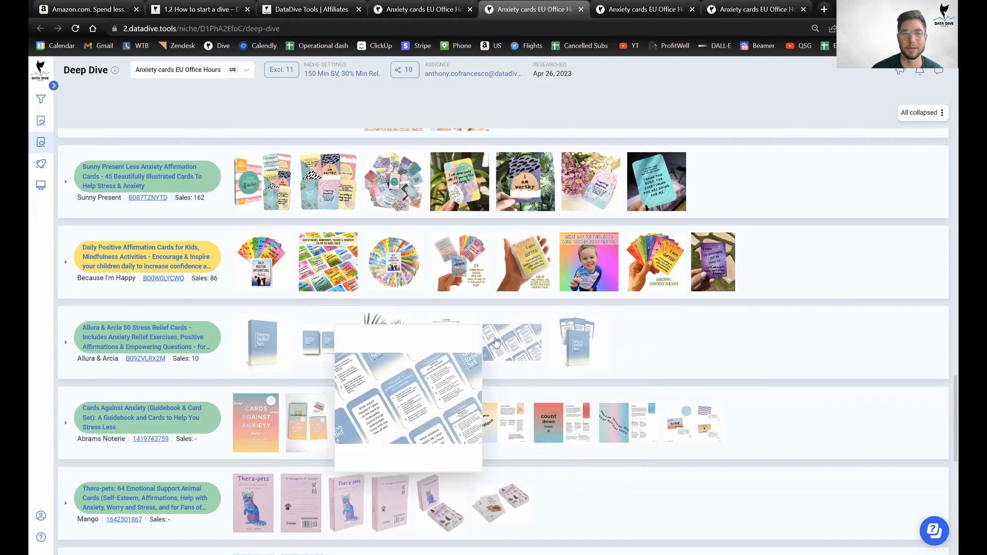
scroll(530, 366, "down", 1)
scroll(530, 366, "down", 5)
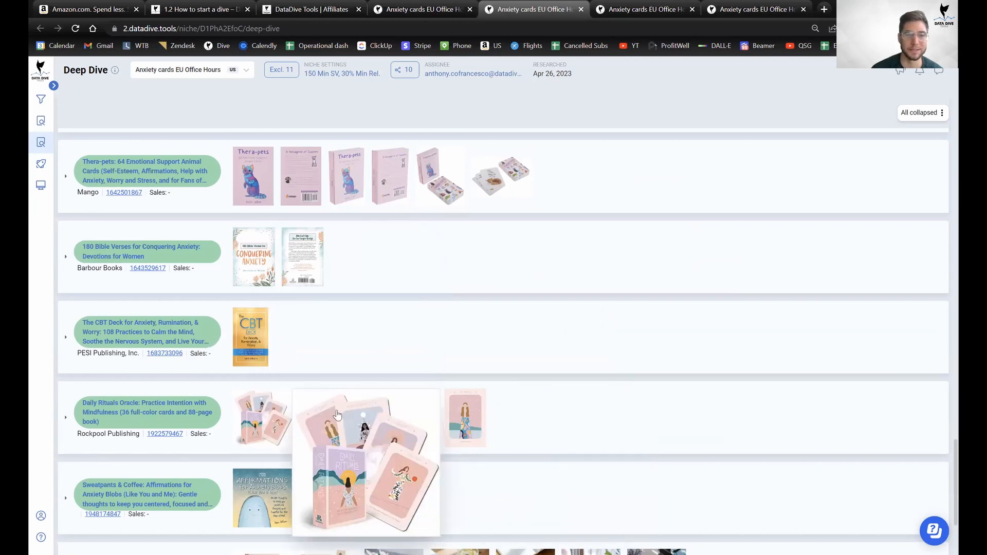
scroll(522, 407, "down", 2)
scroll(560, 444, "up", 20)
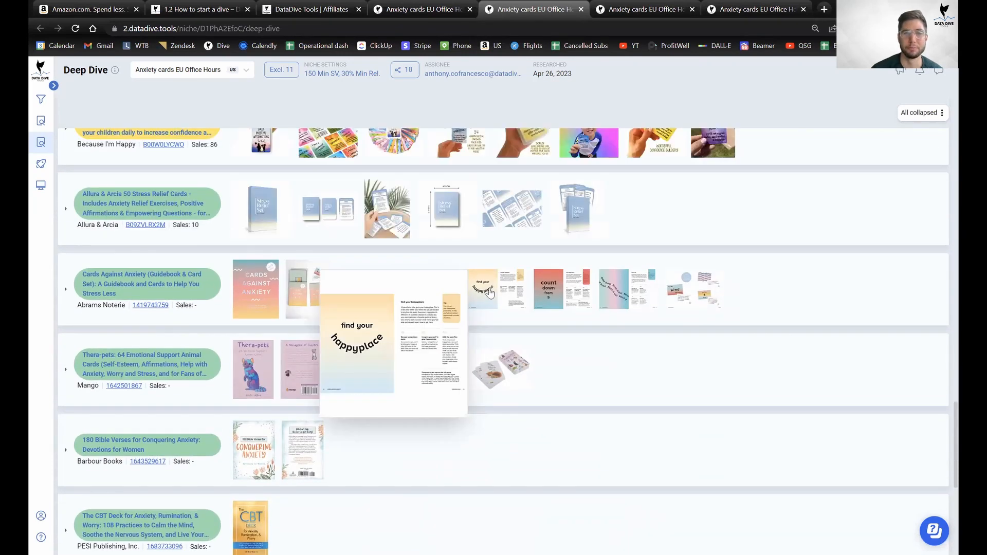
scroll(482, 298, "up", 10)
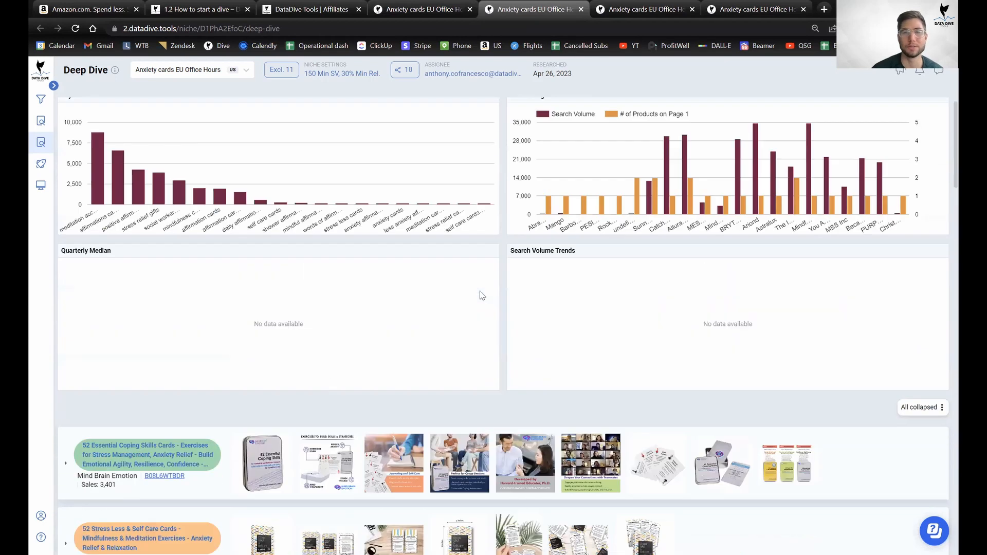
Scroll through the Deep Dive competitor product images to judge their visual content.
scroll(481, 293, "down", 4)
mouse_move(323, 270)
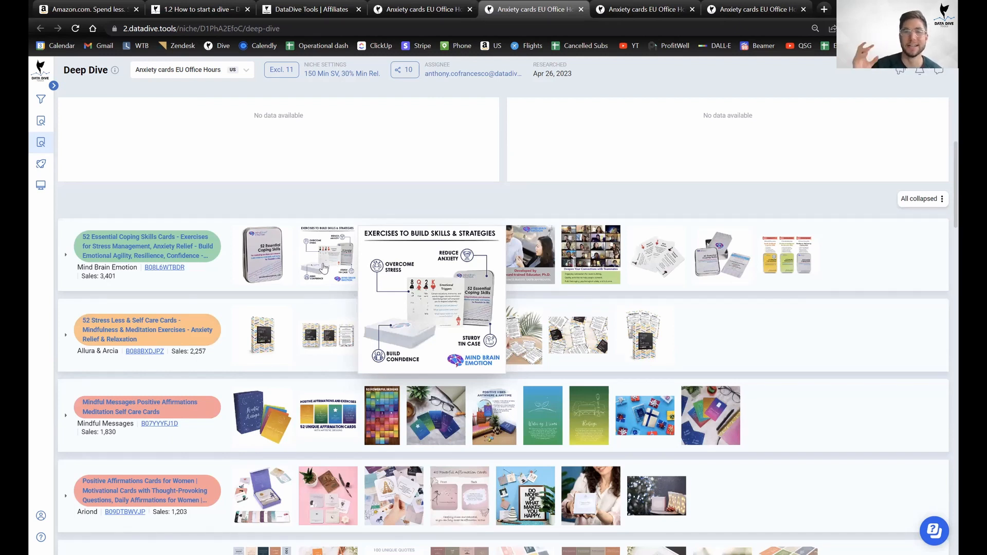
mouse_move(605, 250)
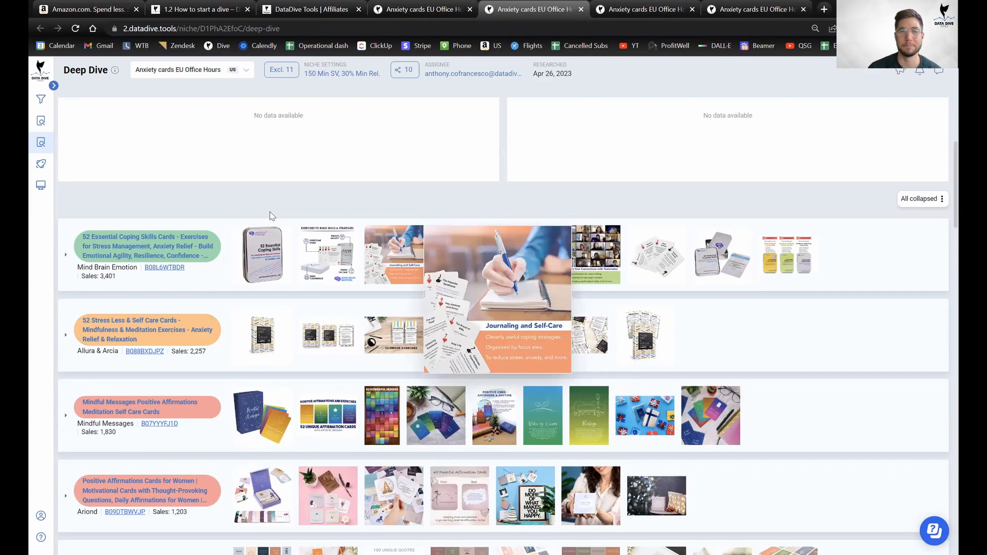
scroll(811, 364, "down", 3)
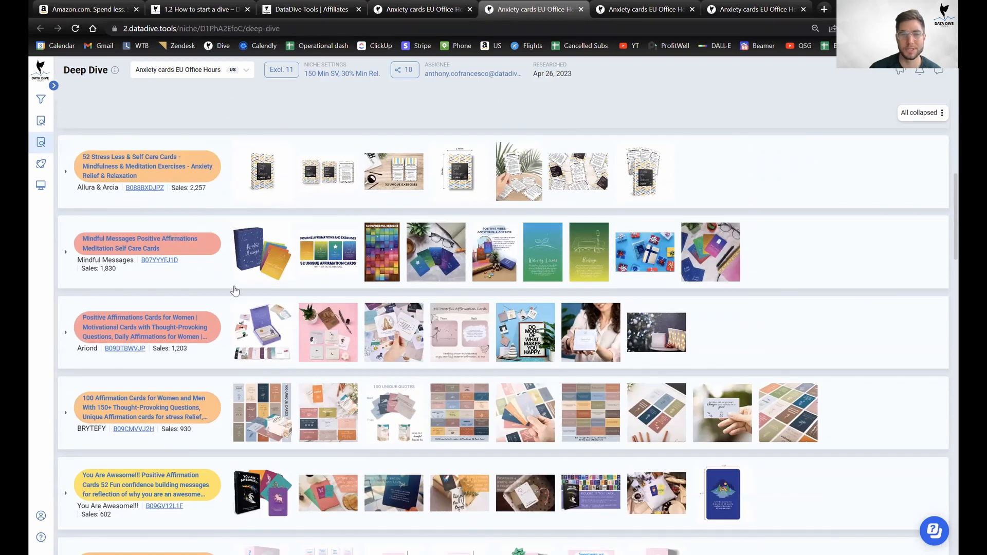
scroll(801, 370, "down", 2)
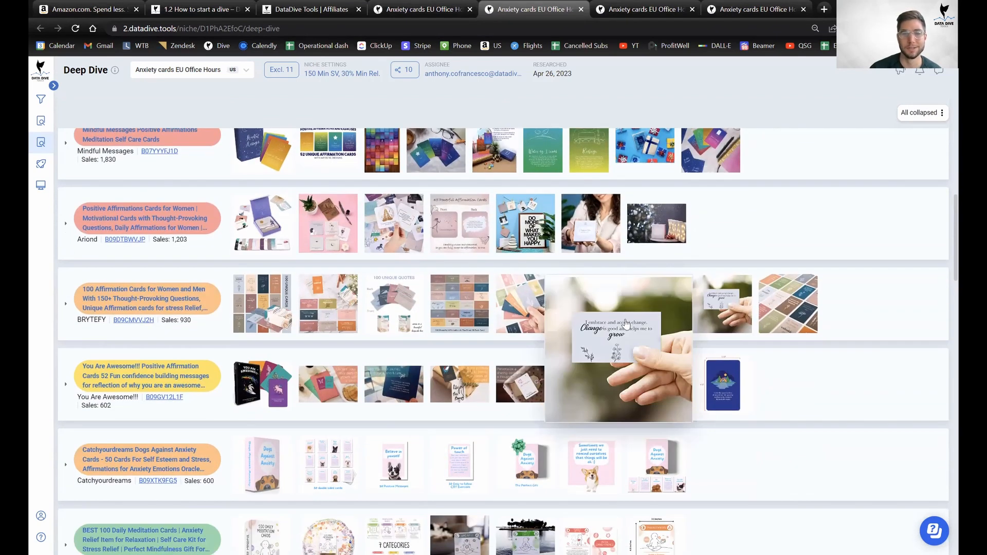
scroll(688, 379, "down", 4)
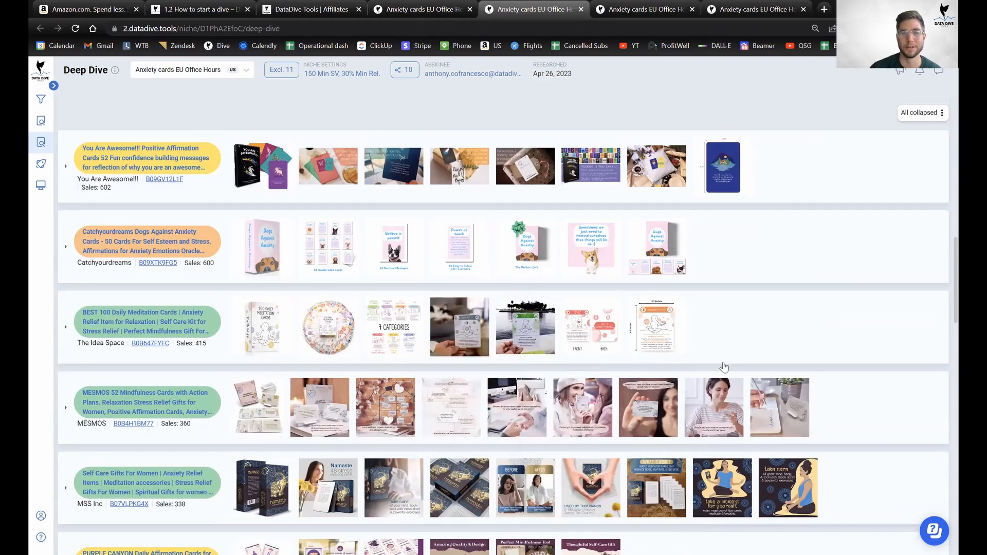
scroll(597, 121, "up", 6)
Rate Visual Content 'More than 5 of the top 10 competitors have great images and A+' for -50 points.
left_click(434, 11)
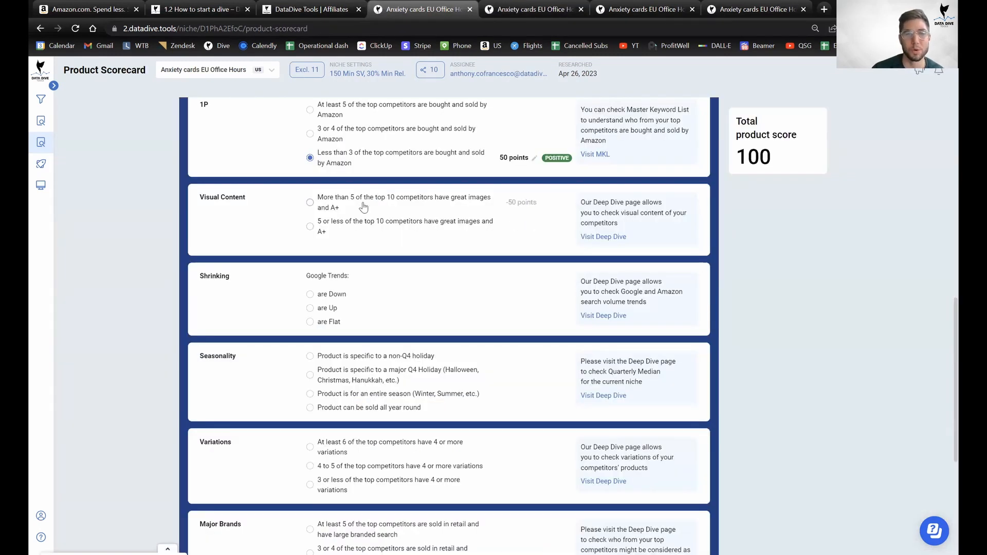
left_click(364, 206)
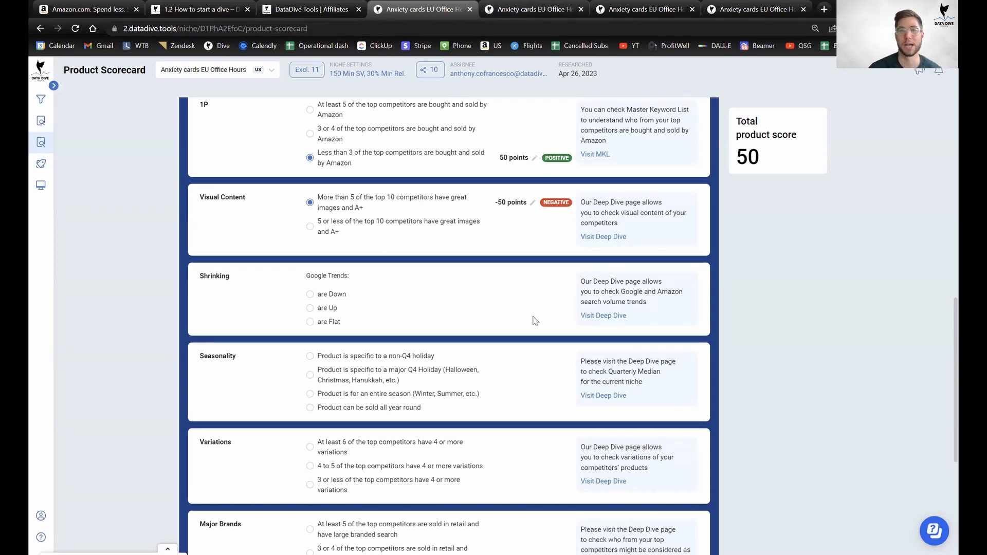
key("ctrl+Tab")
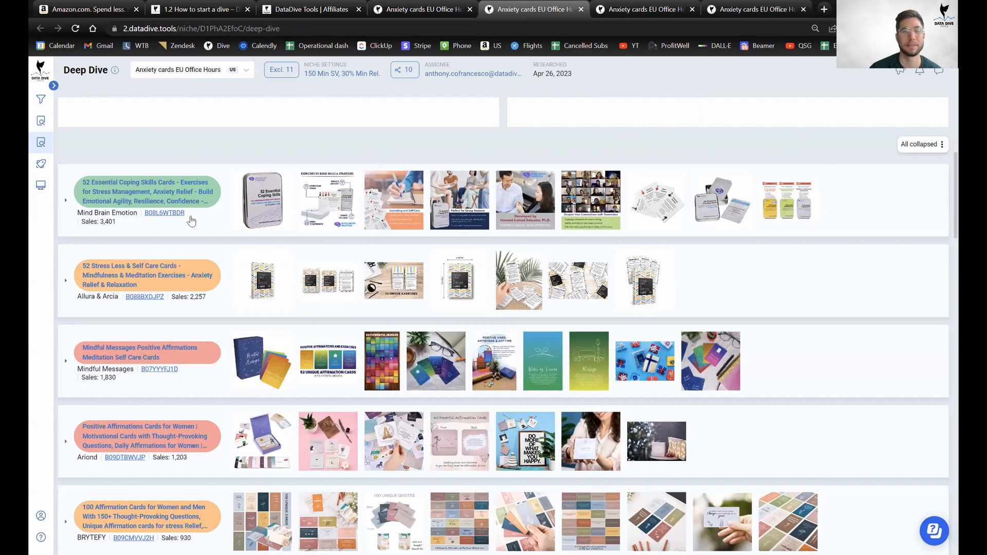
Open the Coping Skills, Stress Less, Mindful Messages and Affirmations Cards for Women listings in new tabs.
right_click(165, 216)
left_click(229, 220)
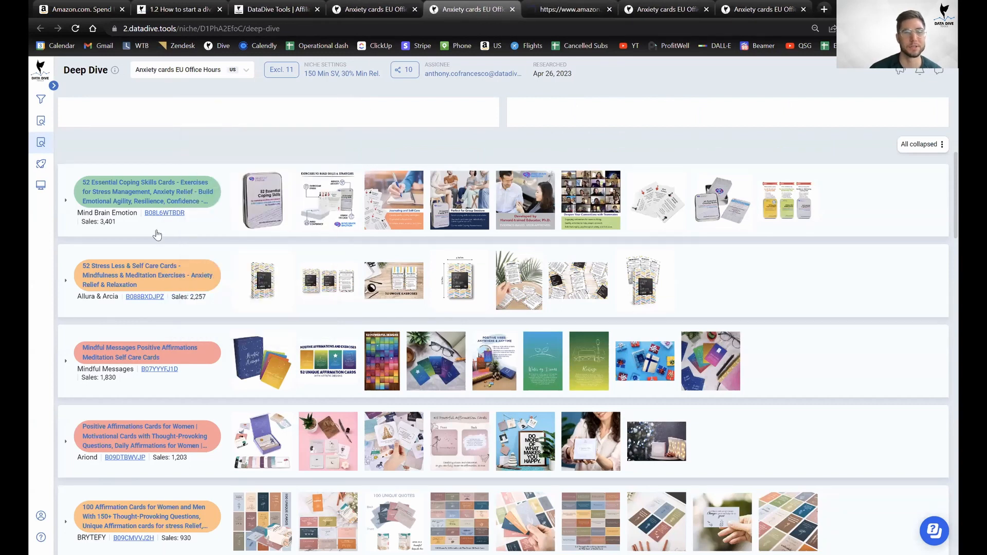
right_click(154, 300)
left_click(178, 309)
scroll(165, 257, "down", 3)
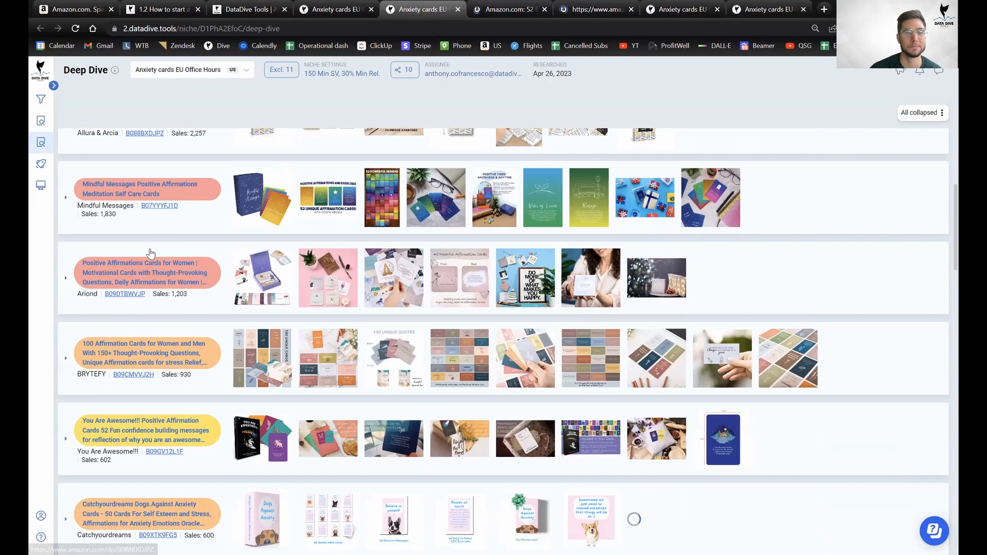
right_click(168, 210)
left_click(214, 220)
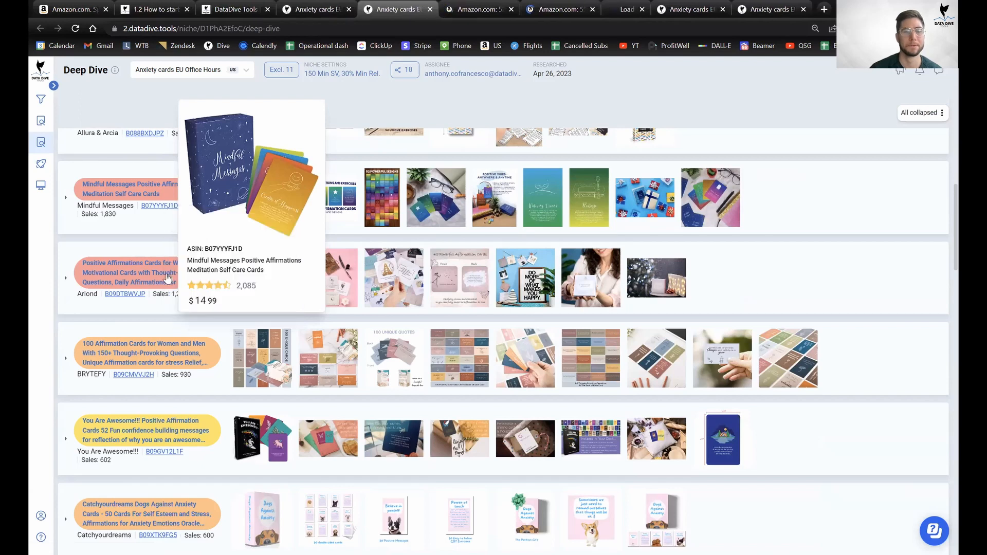
right_click(123, 299)
left_click(168, 307)
Open the 100 Affirmation Cards, You Are Awesome, Catchyourdreams, B0B647FYFC and B0B4H1BM77 listings in new tabs.
scroll(164, 257, "down", 3)
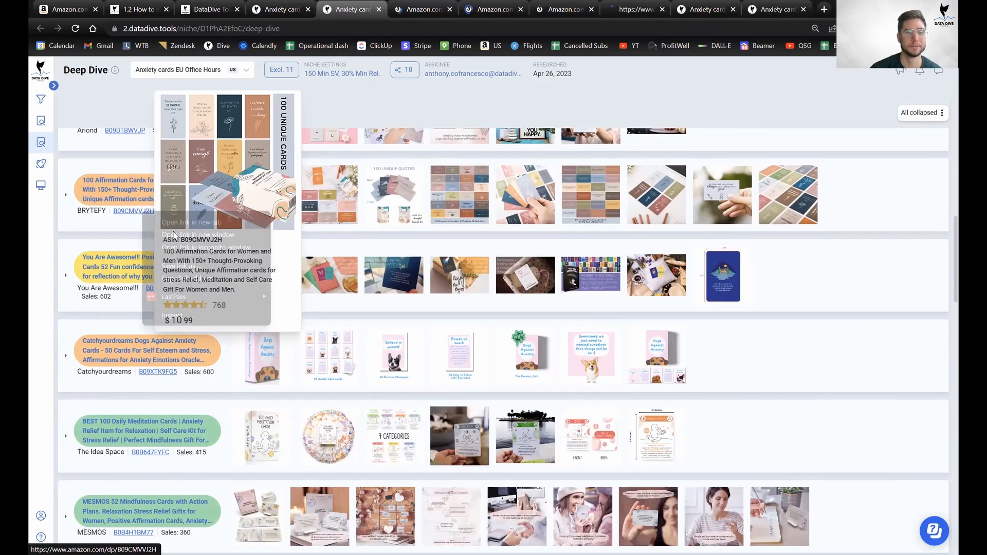
right_click(144, 211)
left_click(201, 223)
right_click(156, 287)
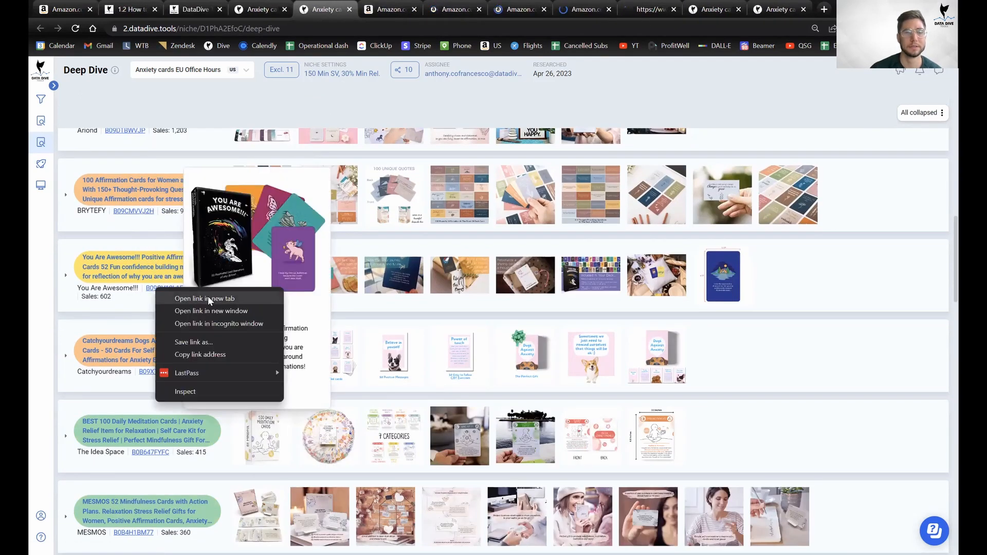
left_click(208, 296)
scroll(133, 271, "down", 1)
scroll(133, 272, "down", 2)
right_click(157, 209)
left_click(210, 221)
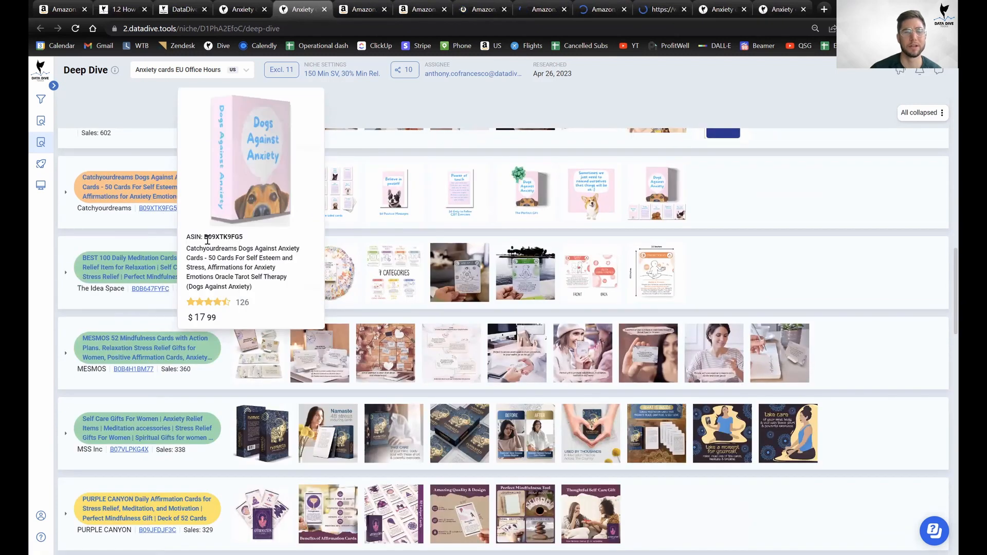
right_click(150, 289)
left_click(194, 299)
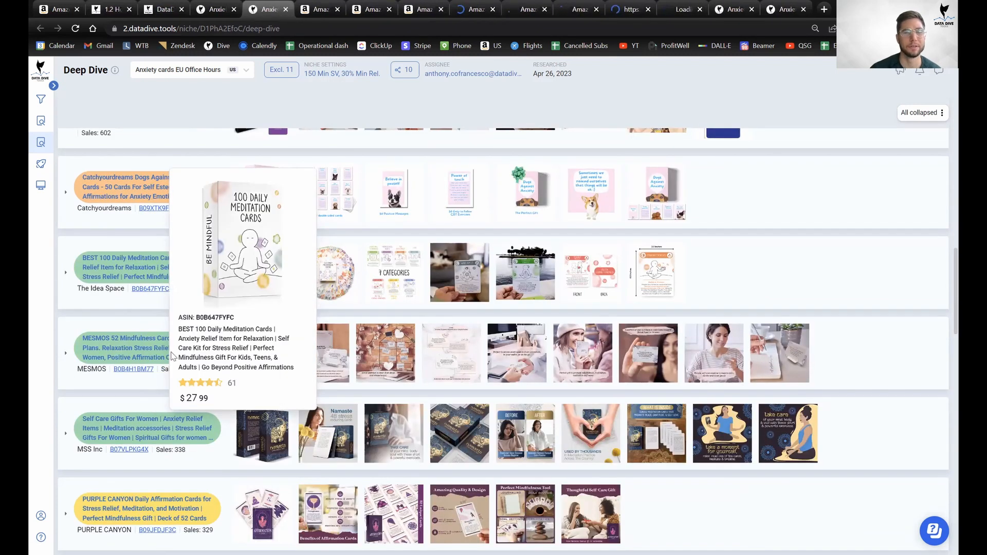
right_click(137, 371)
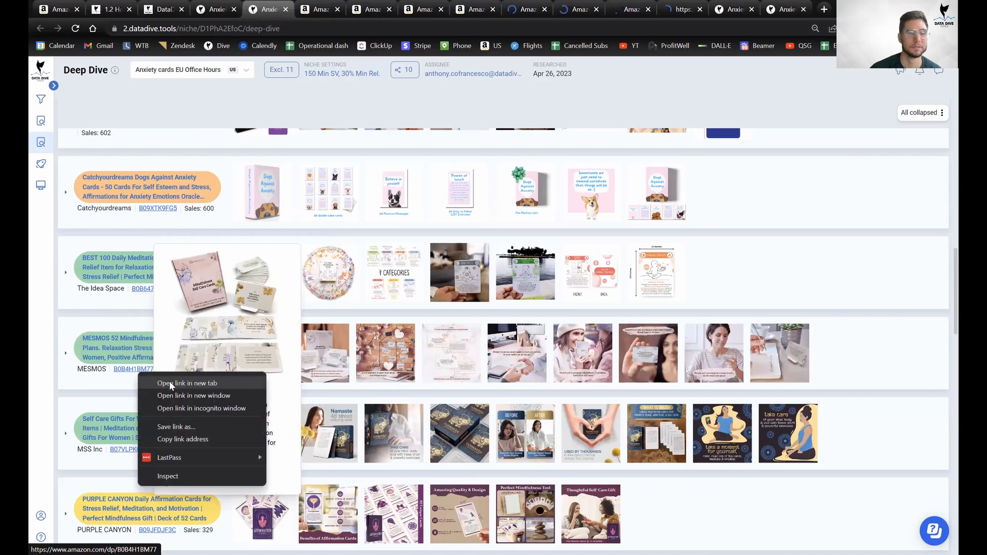
left_click(169, 381)
Review the 52 Essential Coping Skills and 52 Stress Less & Self Care Cards listing pages.
left_click(299, 8)
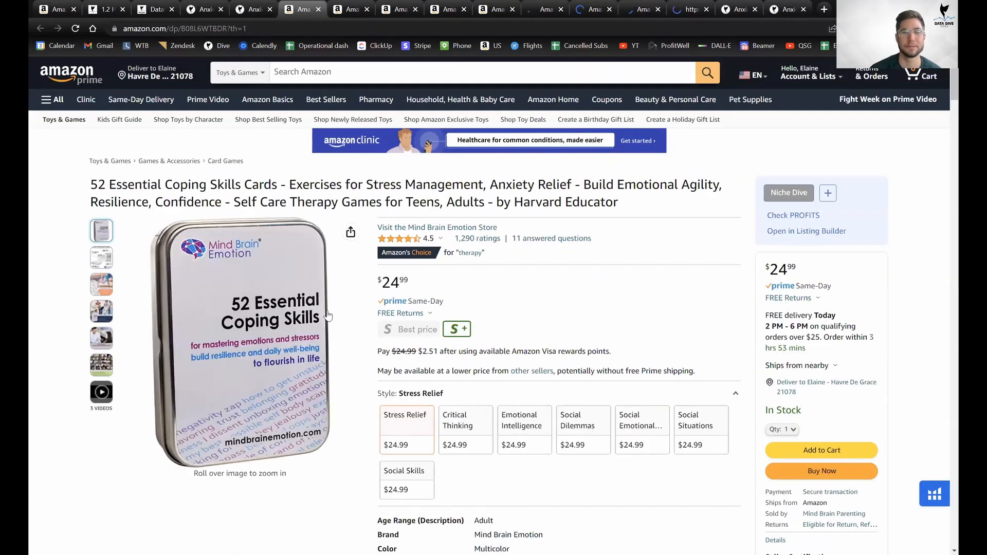
scroll(375, 289, "down", 12)
scroll(375, 289, "down", 20)
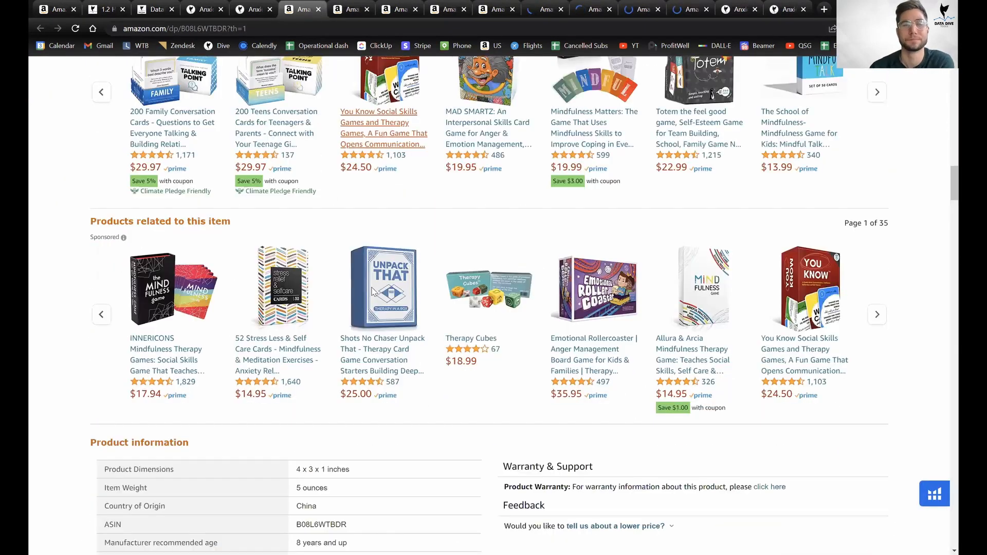
scroll(376, 288, "down", 20)
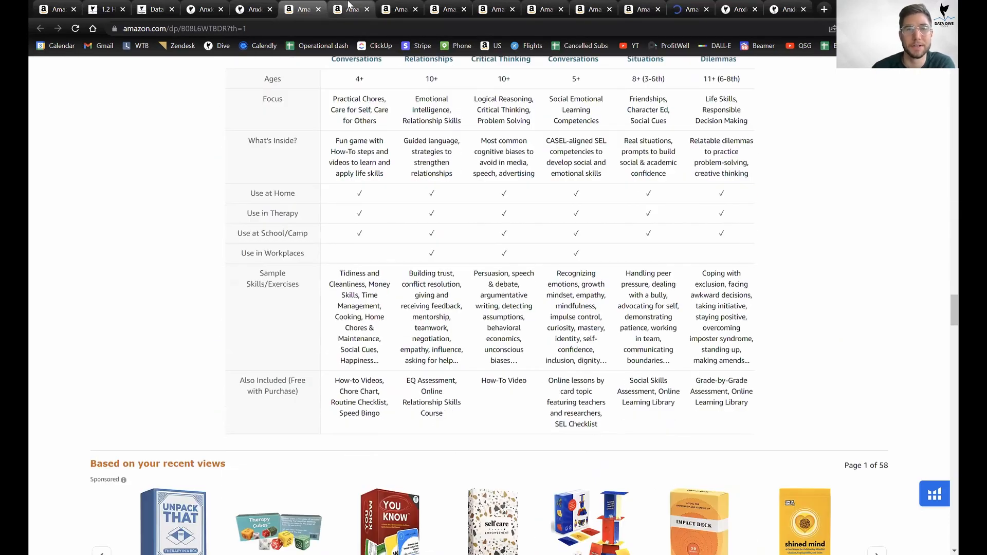
left_click(349, 8)
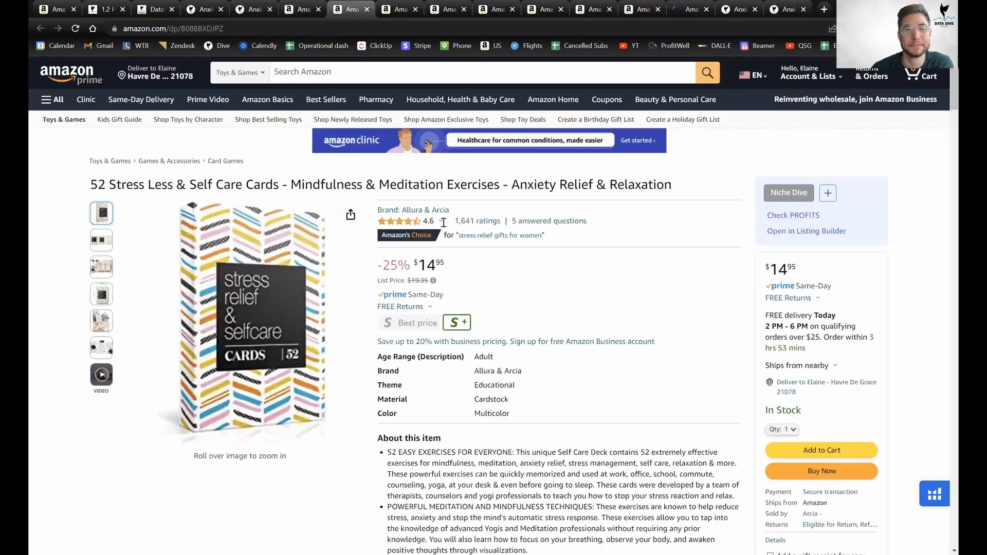
scroll(458, 236, "down", 15)
scroll(459, 240, "down", 10)
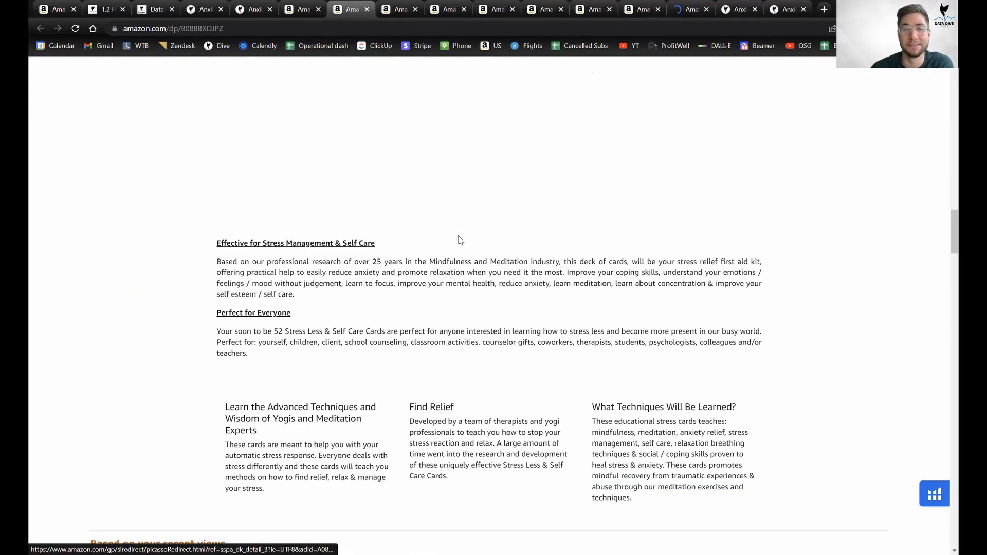
scroll(460, 240, "up", 4)
scroll(461, 238, "up", 5)
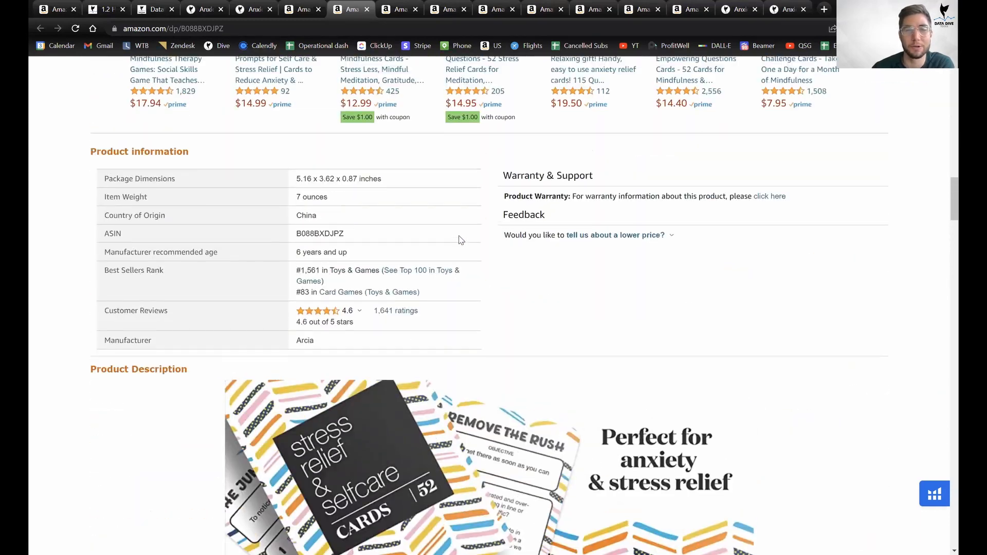
scroll(461, 238, "down", 11)
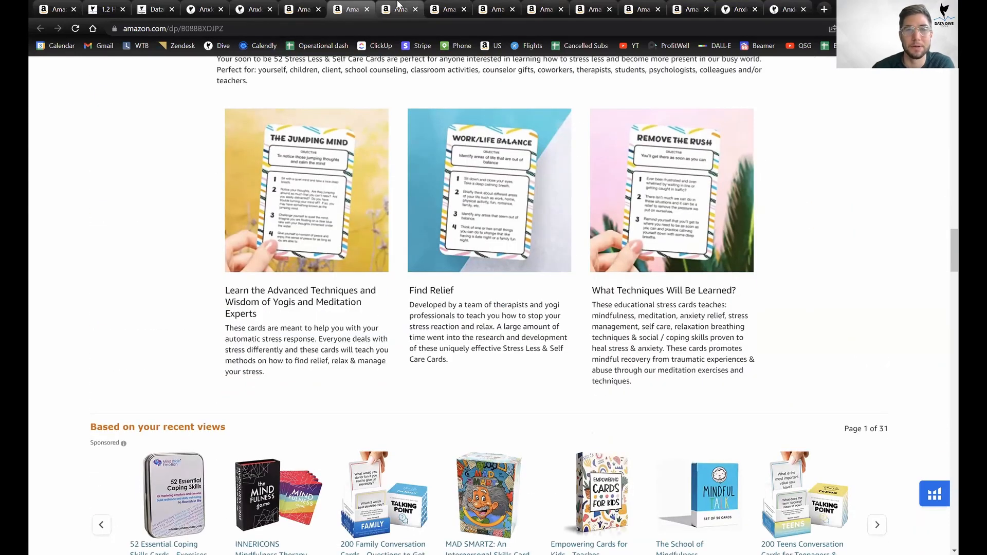
Review the Mindful Messages listing, close two reviewed tabs, and review the next affirmation cards listing.
left_click(398, 9)
scroll(494, 282, "down", 12)
scroll(495, 281, "down", 20)
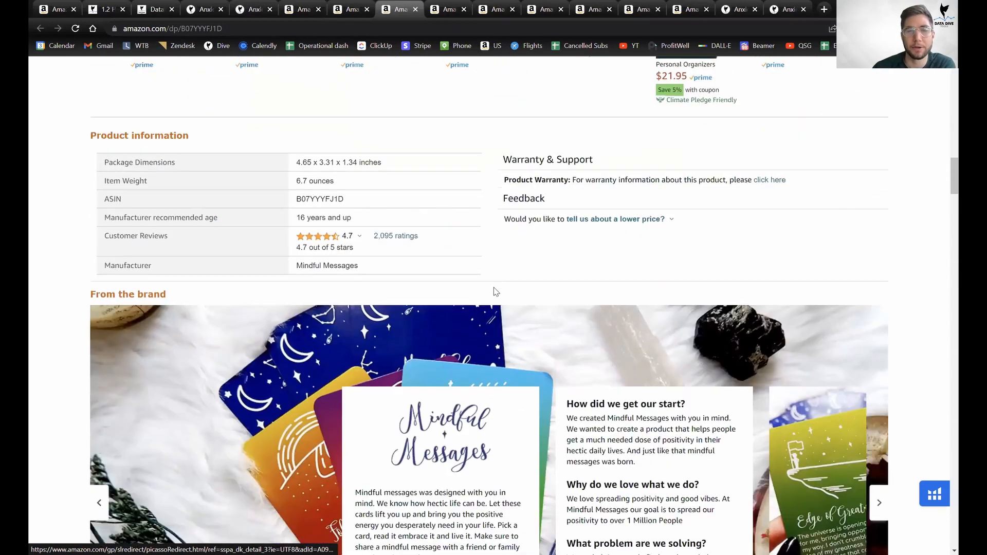
scroll(496, 226, "down", 17)
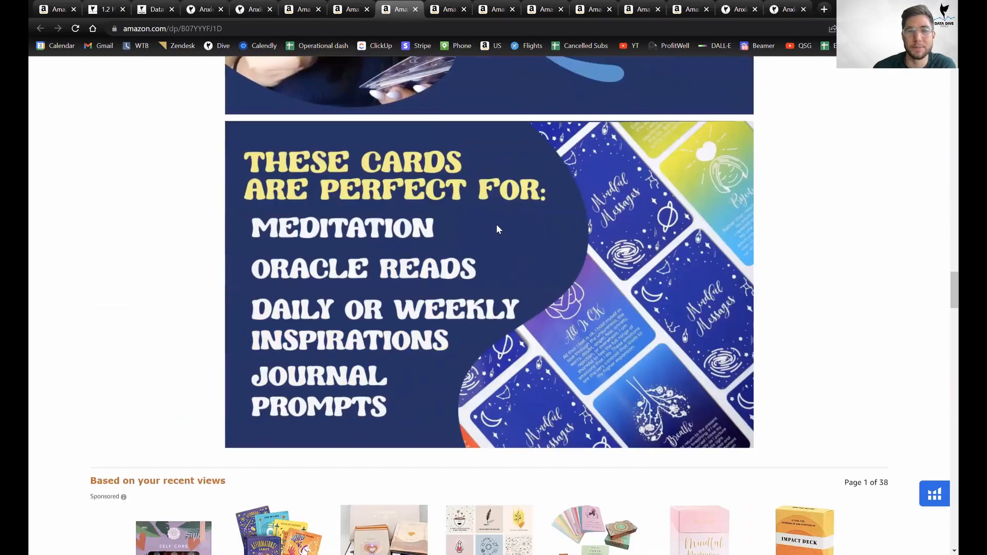
scroll(495, 227, "up", 5)
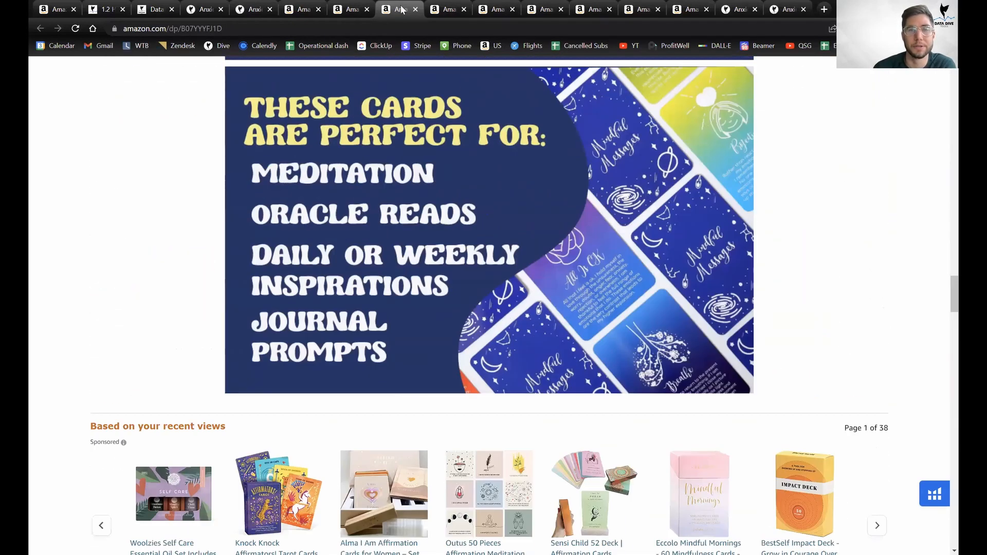
middle_click(336, 3)
middle_click(310, 3)
left_click(351, 4)
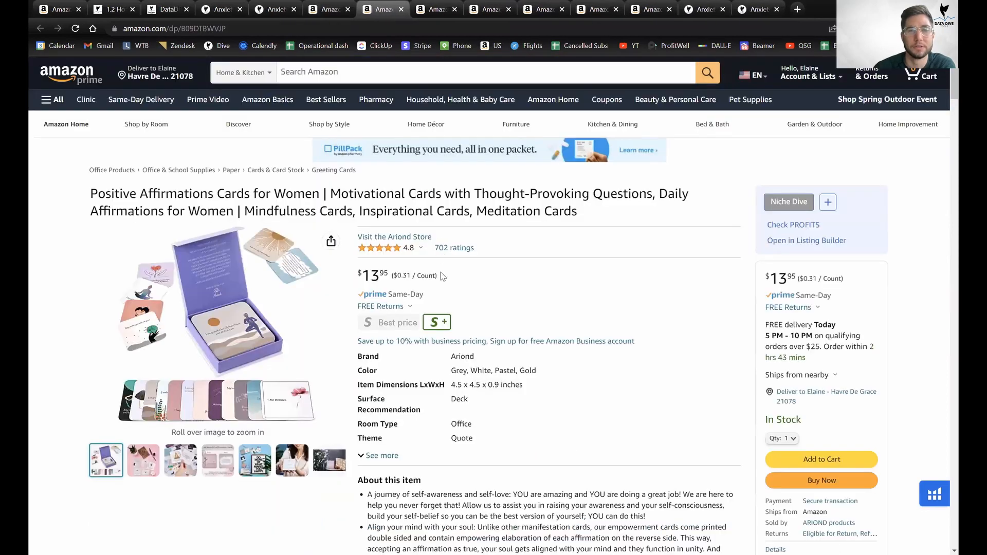
scroll(451, 263, "down", 7)
scroll(453, 263, "down", 20)
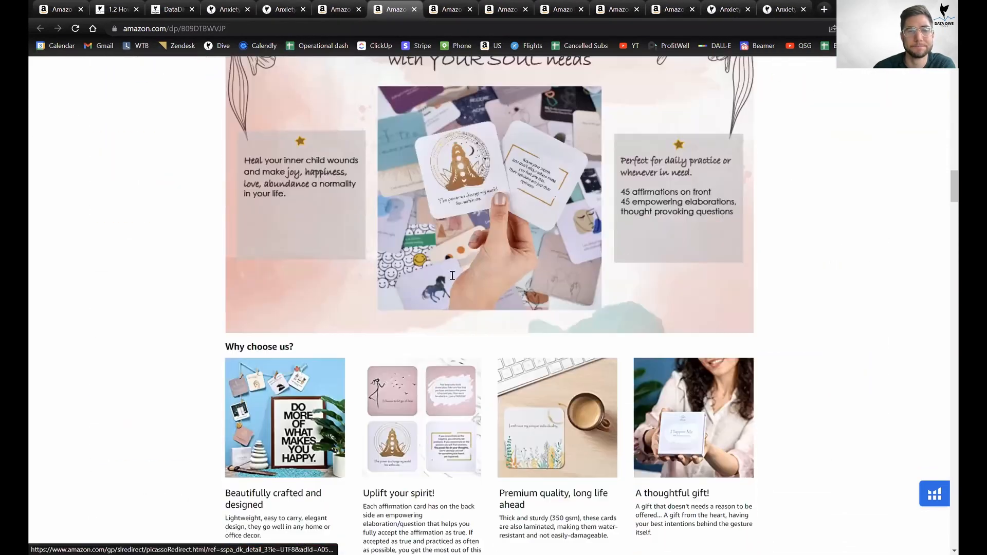
scroll(453, 280, "down", 6)
scroll(452, 280, "up", 15)
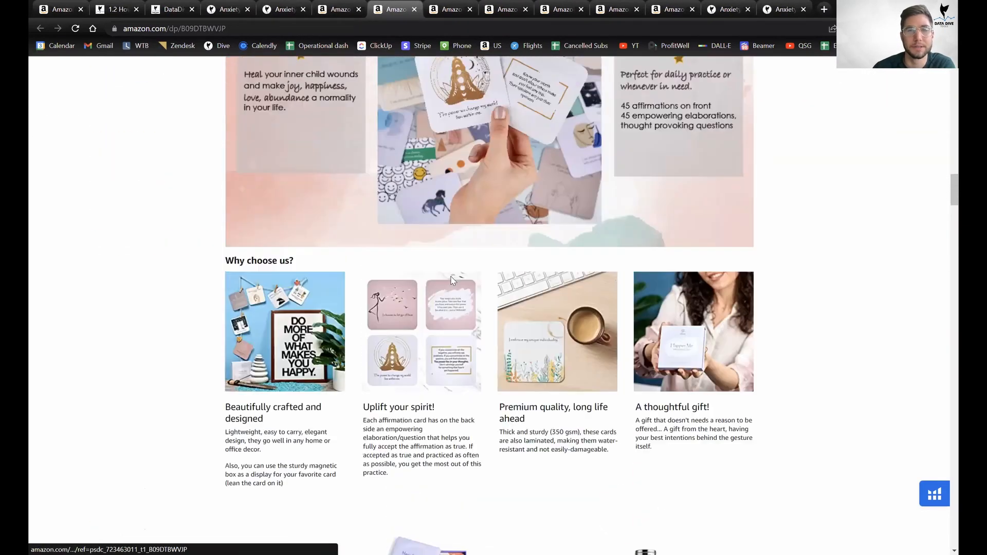
Review and close the 100 Affirmation Cards, You Are Awesome and Catchyourdreams listings, then return to the Product Scorecard.
middle_click(404, 8)
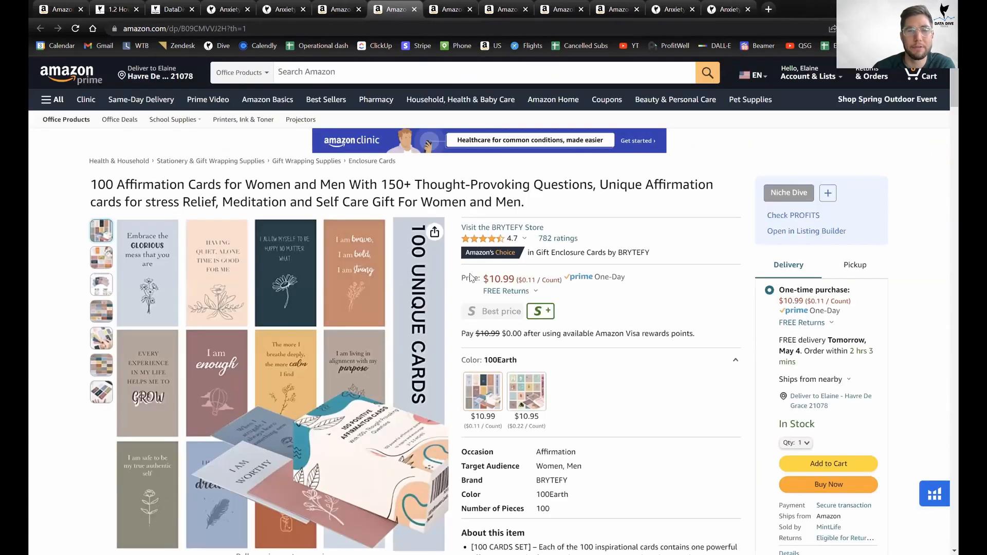
scroll(483, 283, "down", 3)
scroll(498, 277, "down", 20)
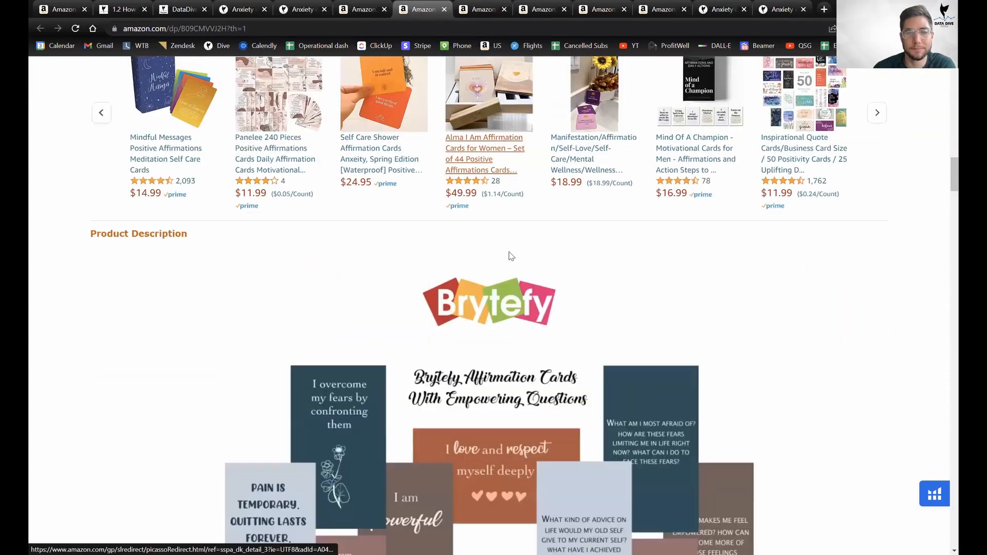
scroll(512, 260, "down", 10)
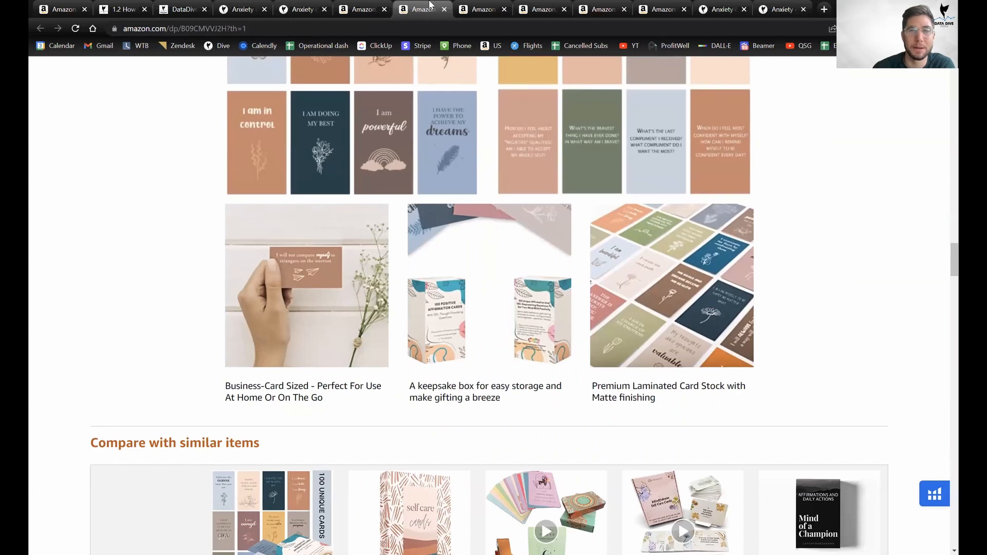
middle_click(429, 6)
scroll(409, 386, "down", 10)
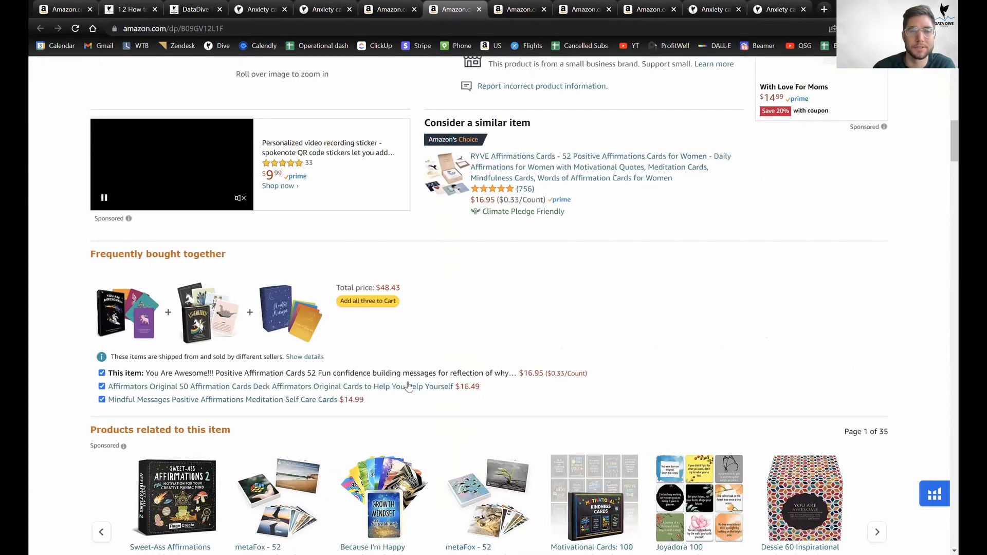
scroll(409, 387, "down", 15)
scroll(418, 389, "up", 4)
scroll(418, 388, "down", 1)
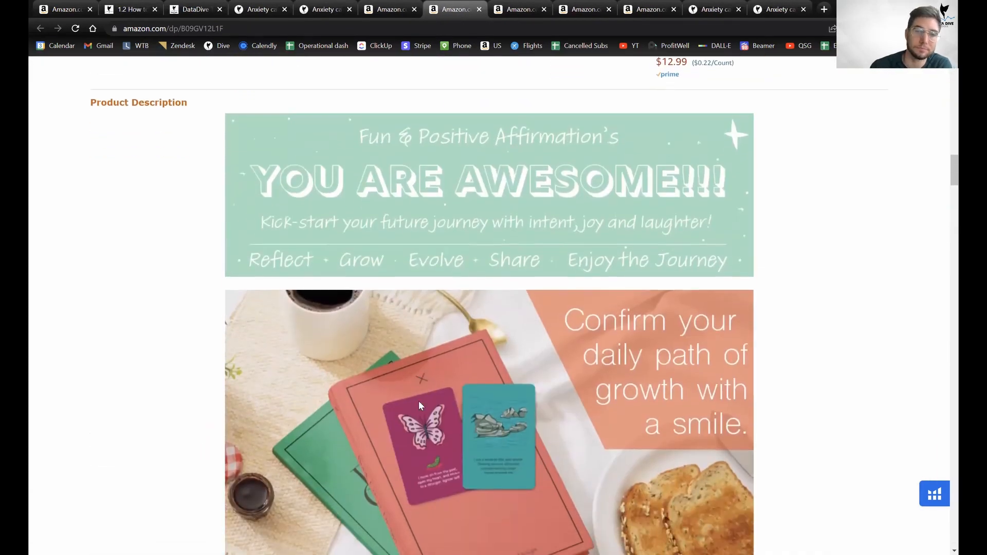
scroll(418, 400, "down", 10)
middle_click(458, 14)
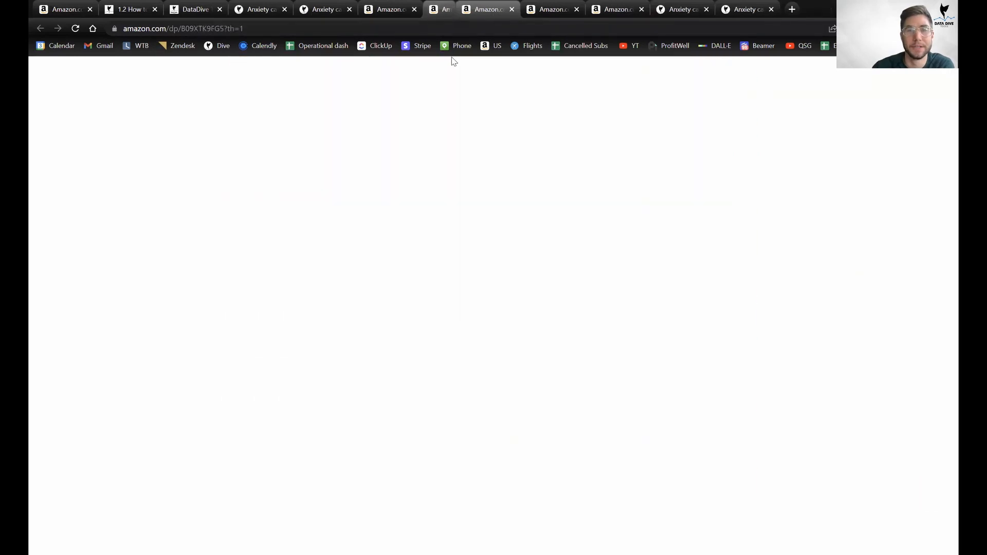
scroll(451, 201, "down", 10)
scroll(450, 198, "down", 15)
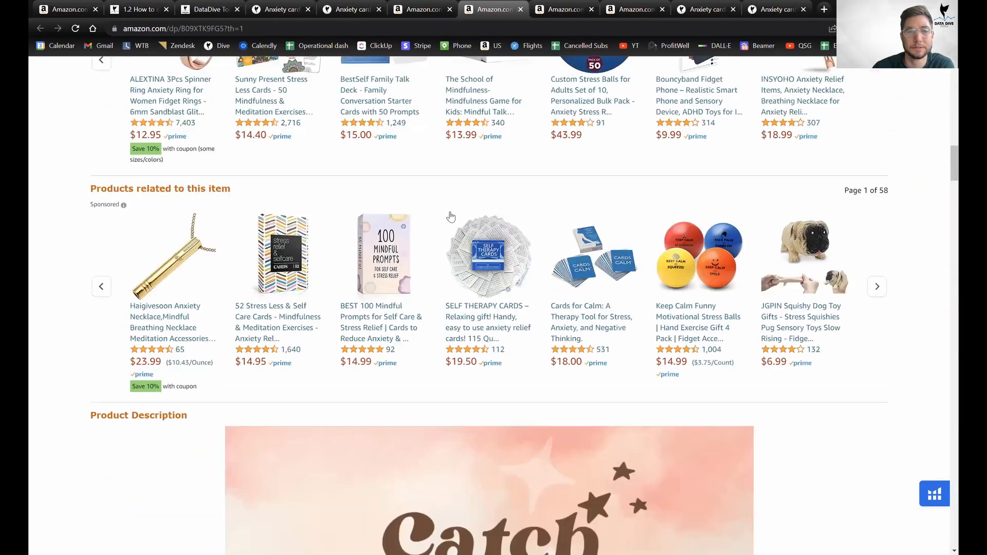
scroll(459, 229, "down", 5)
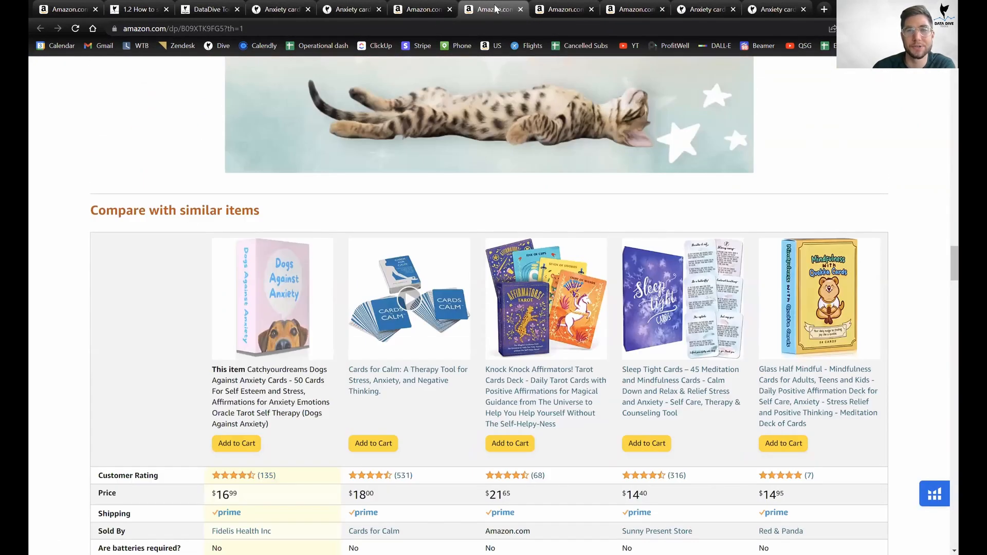
middle_click(463, 5)
left_click(368, 4)
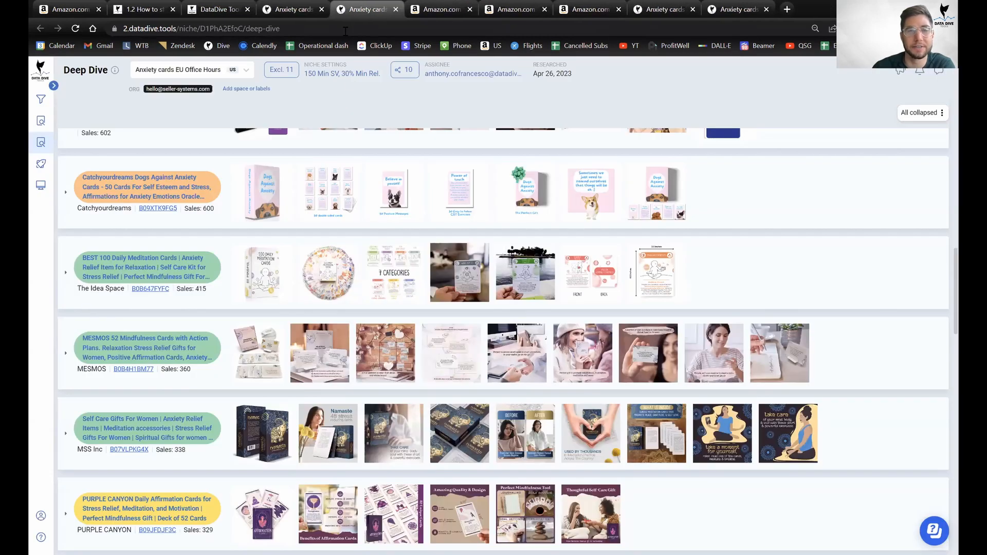
left_click(295, 4)
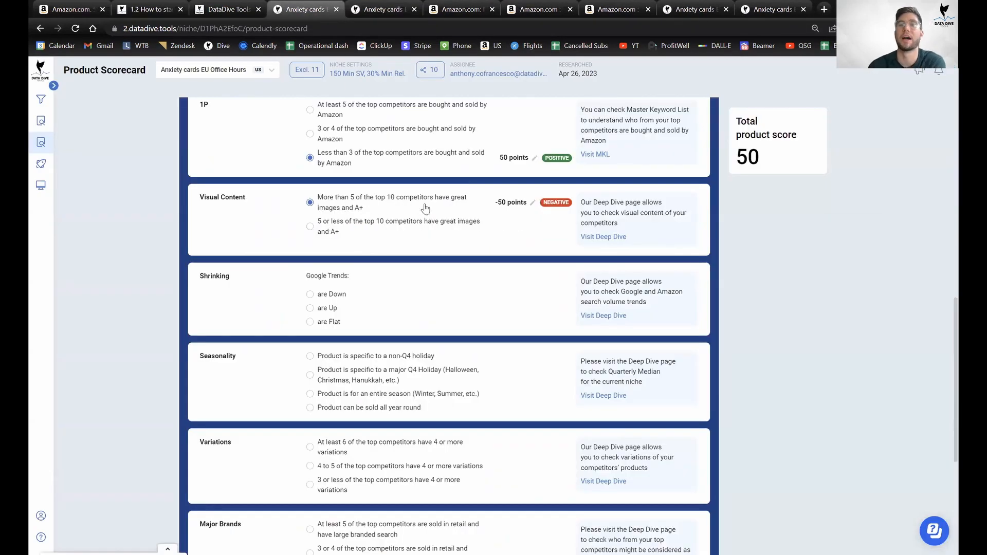
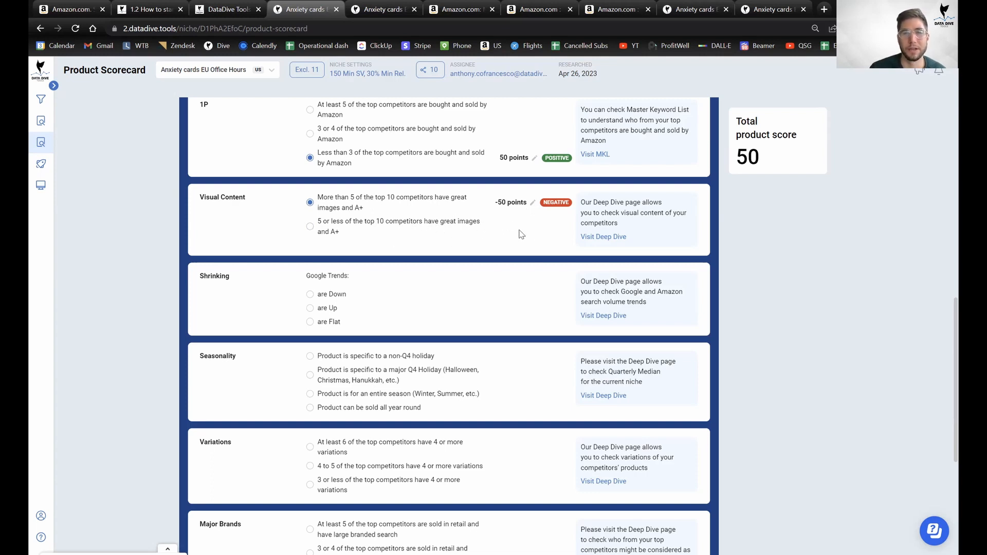
Mark Visual Content as 5 or fewer top-10 competitors with great images and A+, keeping 50 points.
left_click(419, 230)
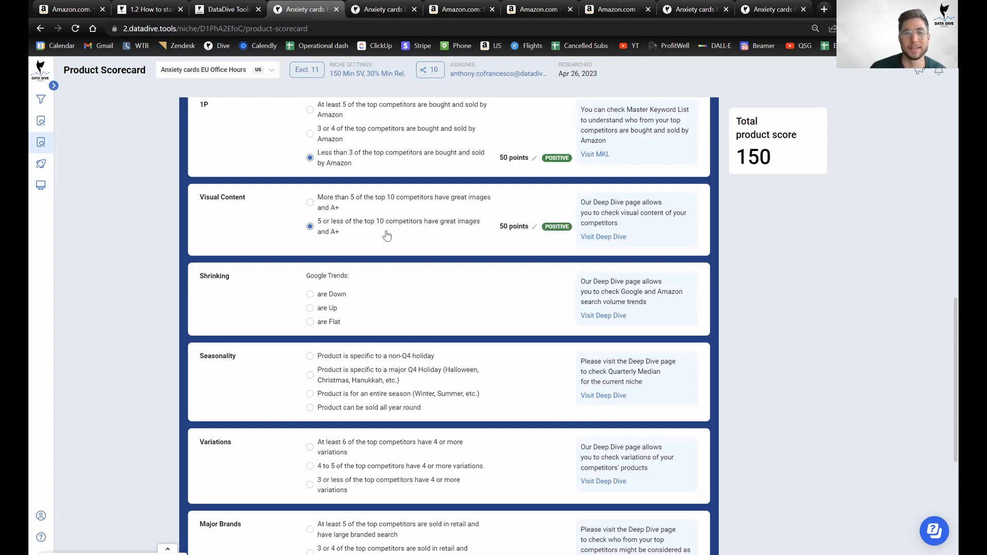
left_click(535, 227)
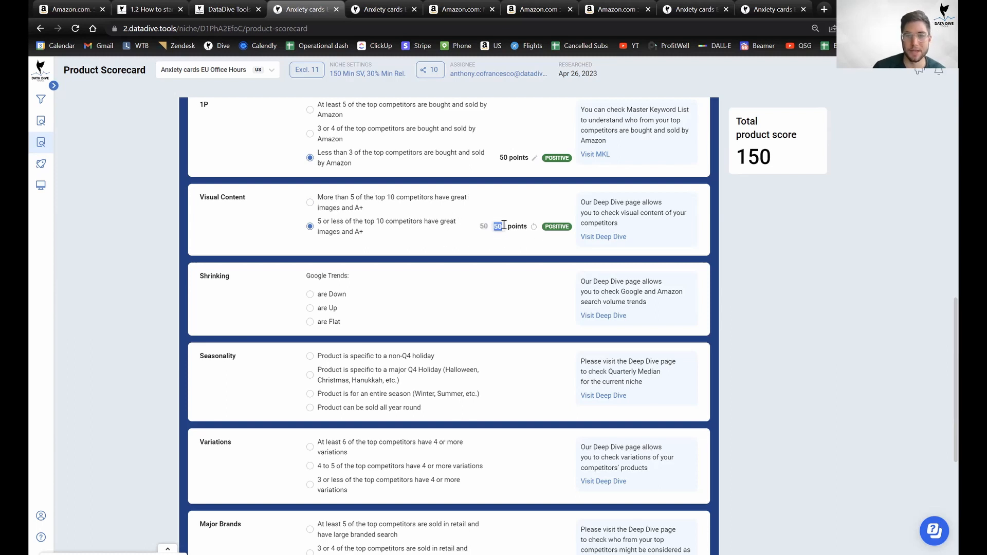
type("100")
key("BackSpace")
key("BackSpace")
key("BackSpace")
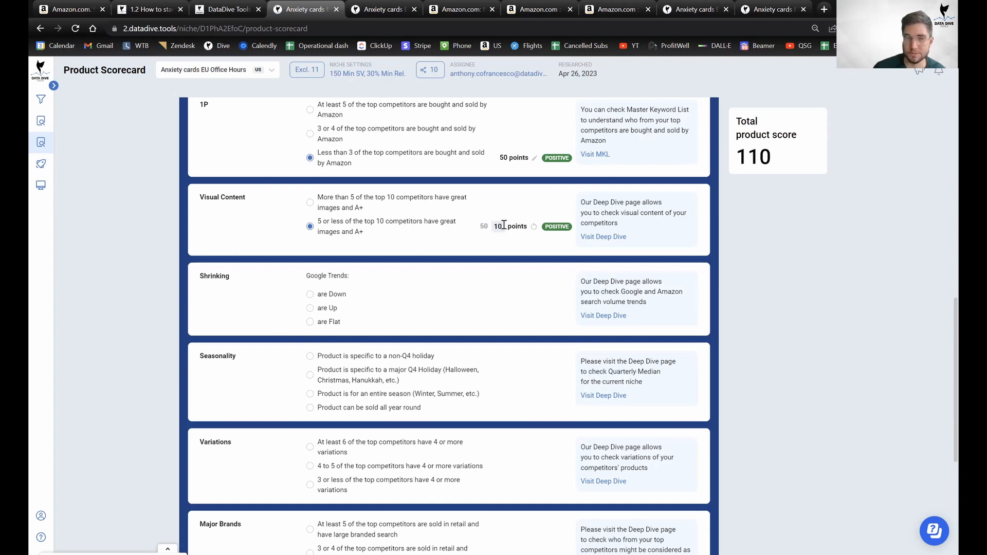
type("500")
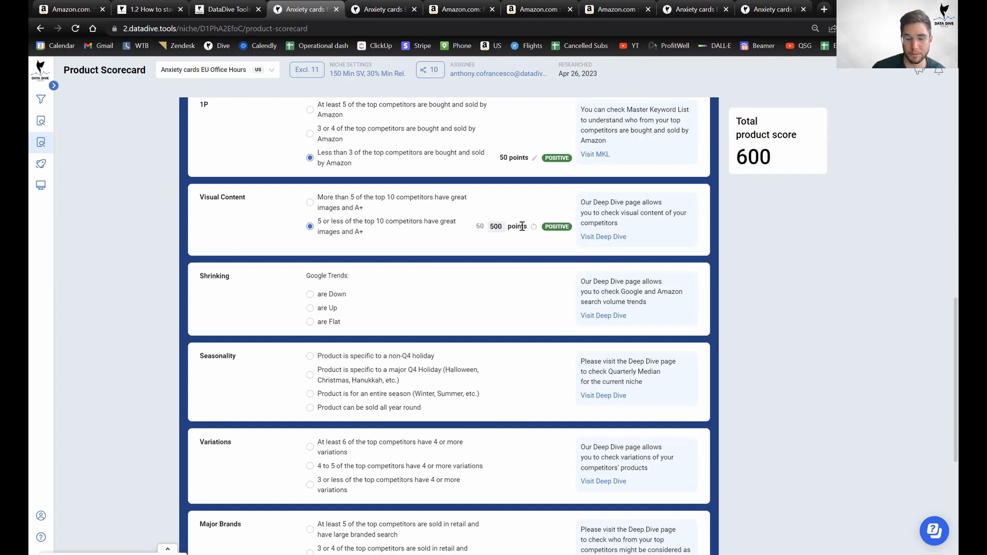
key("BackSpace")
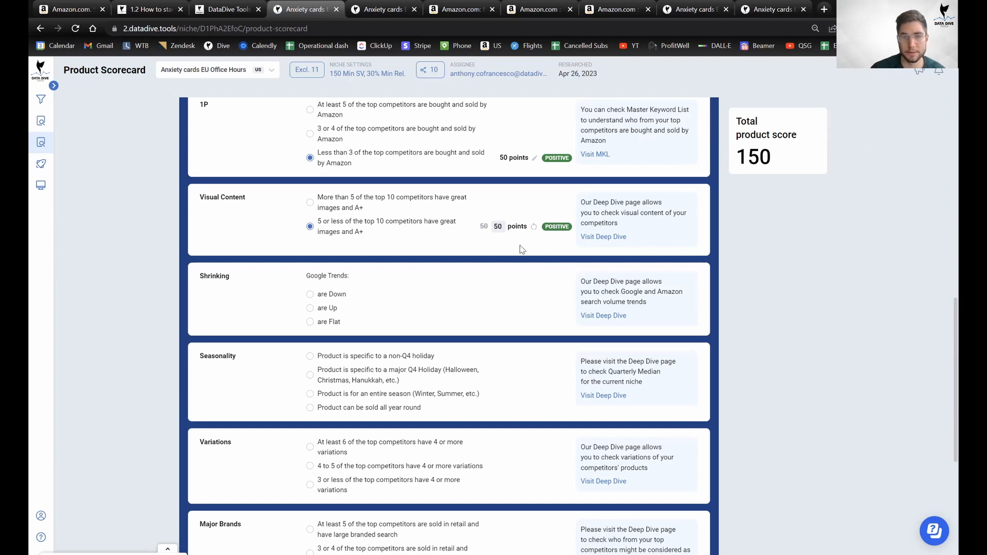
scroll(385, 270, "down", 1)
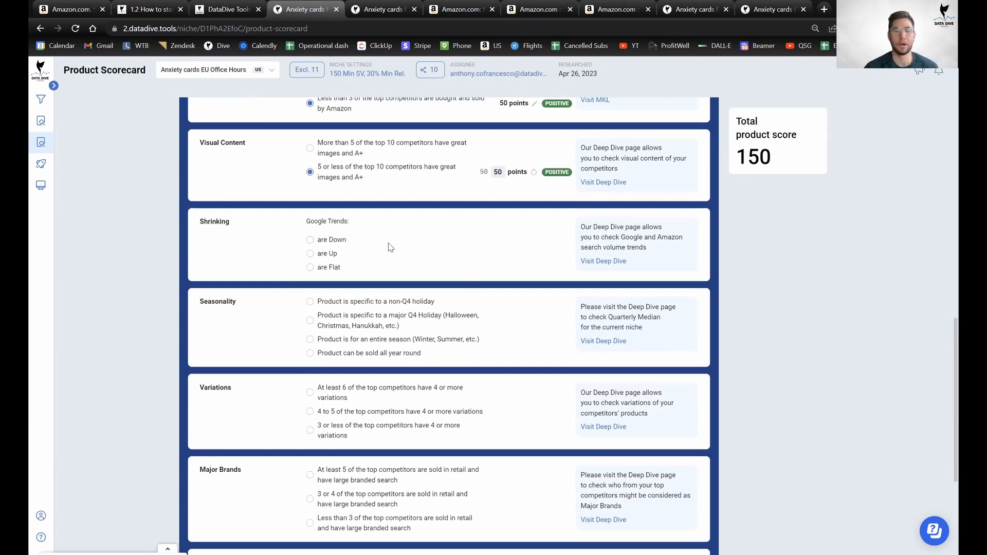
Open the niche's Deep Dive page and check the niche list without switching niche.
left_click(355, 7)
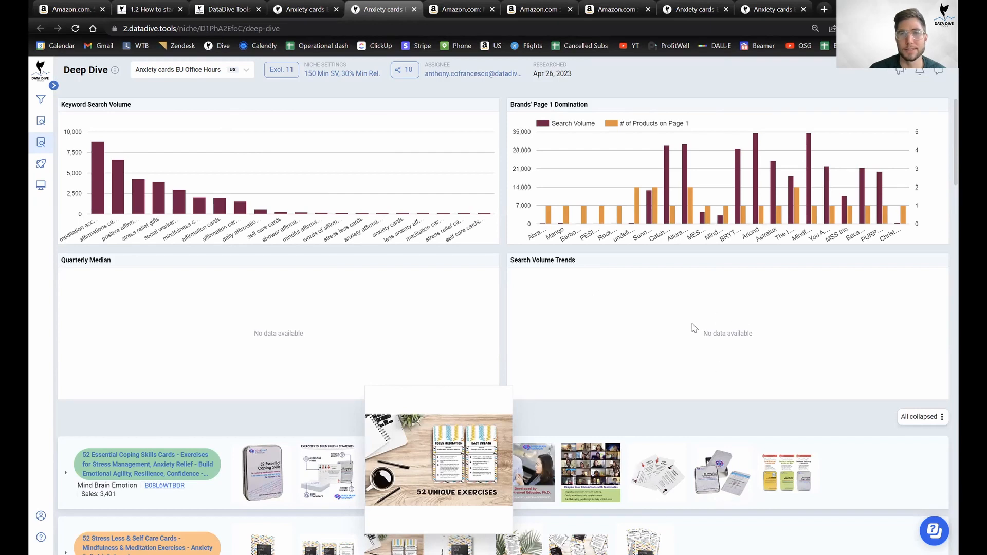
left_click(196, 72)
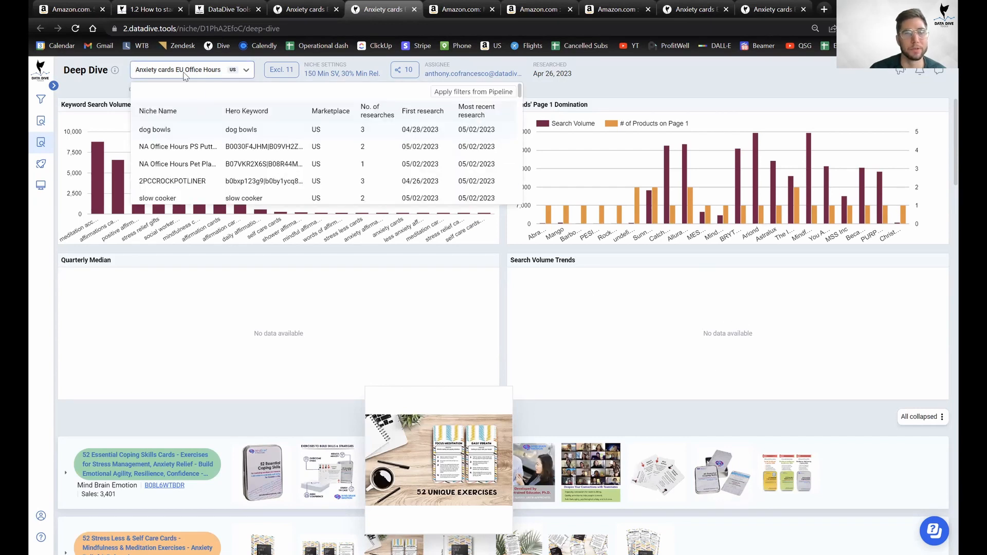
left_click(273, 281)
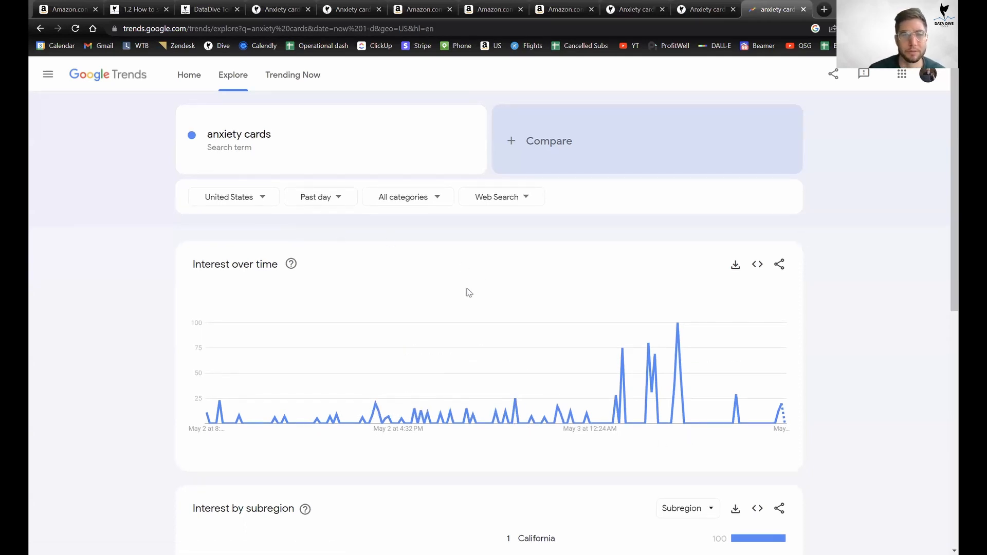
Show anxiety cards Google Trends interest over the past 12 months, then return to Data Dive Roots.
left_click(323, 202)
left_click(326, 354)
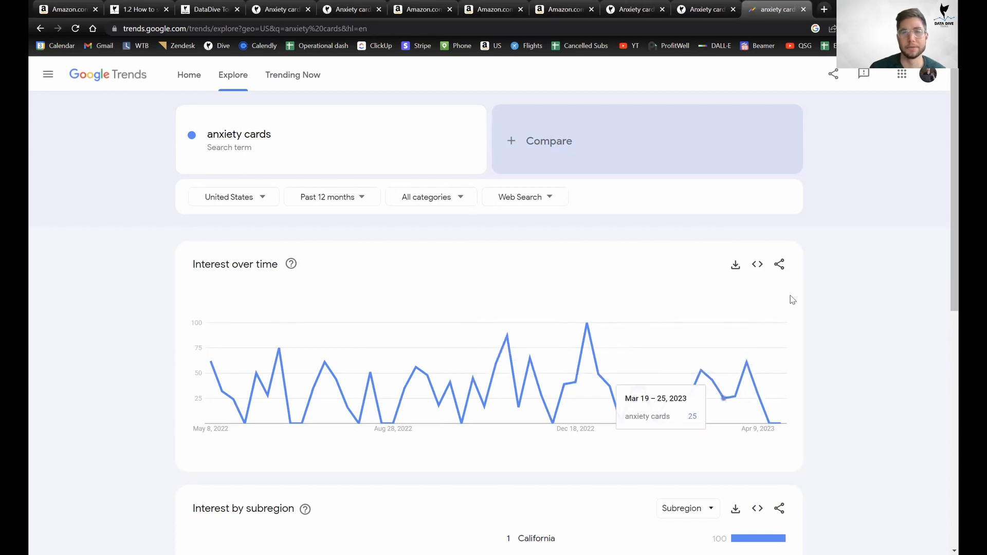
left_click(702, 8)
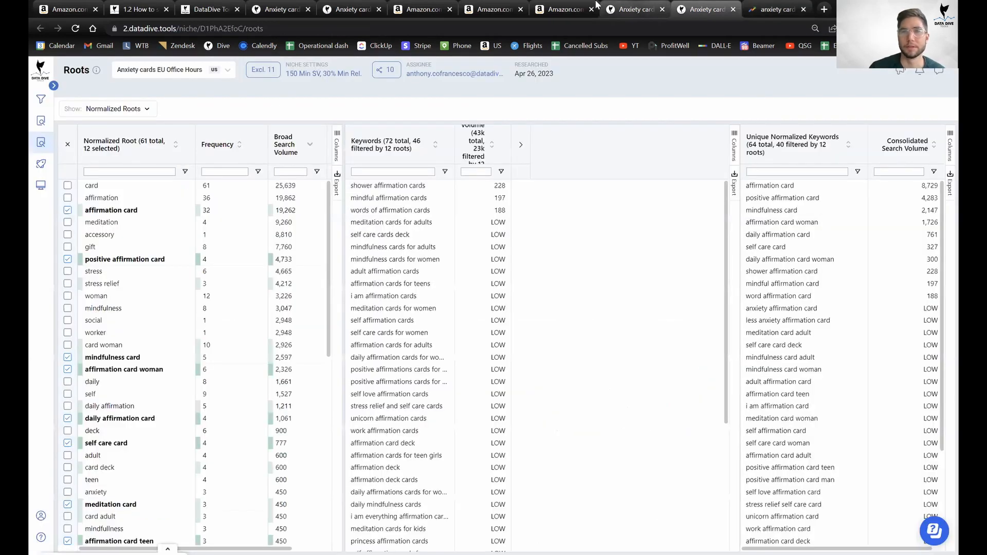
Set Shrinking to 'are Flat' and Seasonality to 'sold all year round', both 0 points.
left_click(359, 5)
left_click(288, 9)
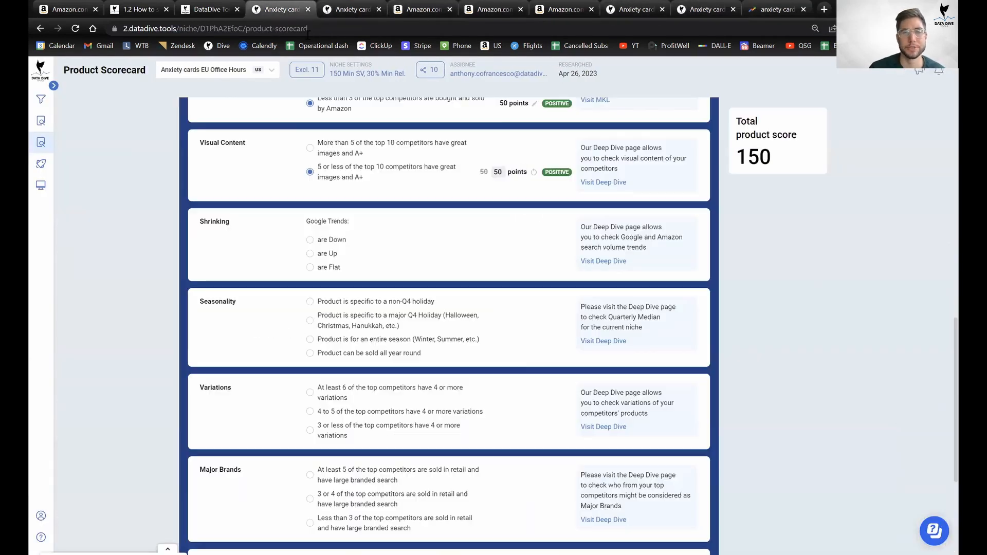
left_click(352, 9)
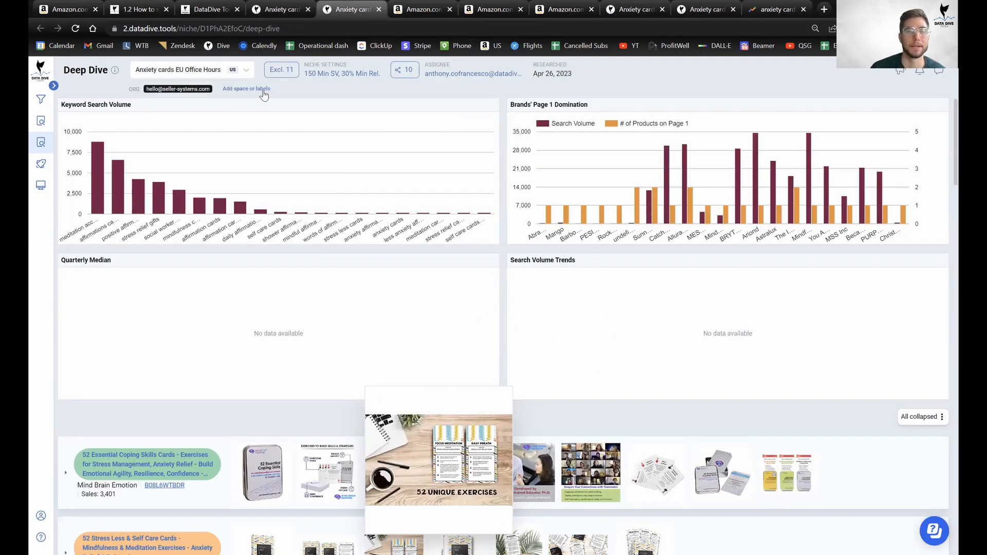
left_click(288, 9)
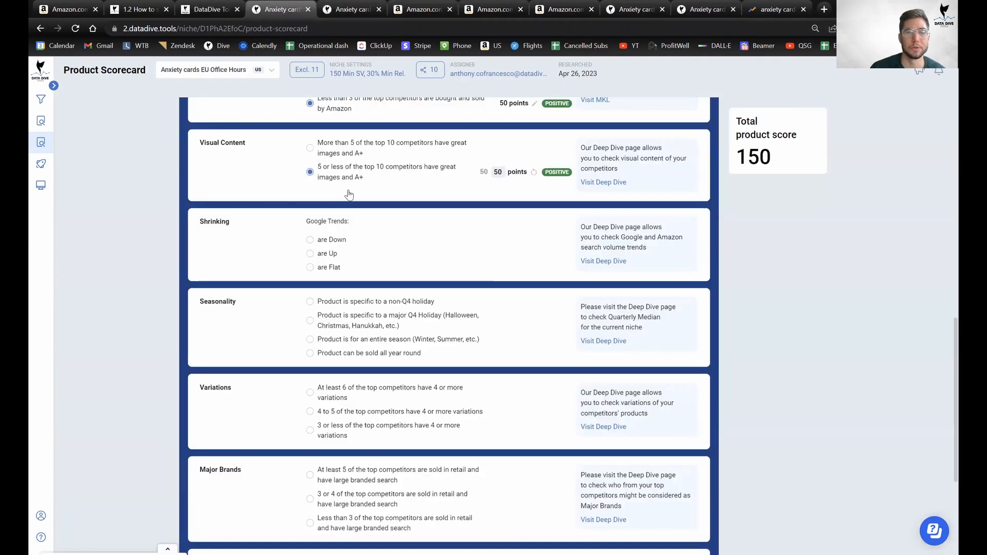
left_click(333, 268)
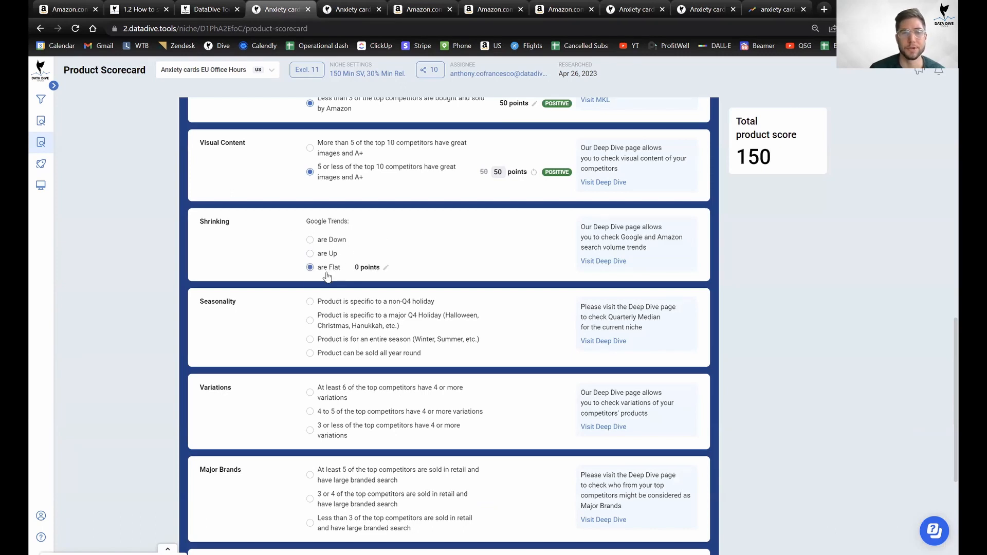
scroll(524, 319, "down", 2)
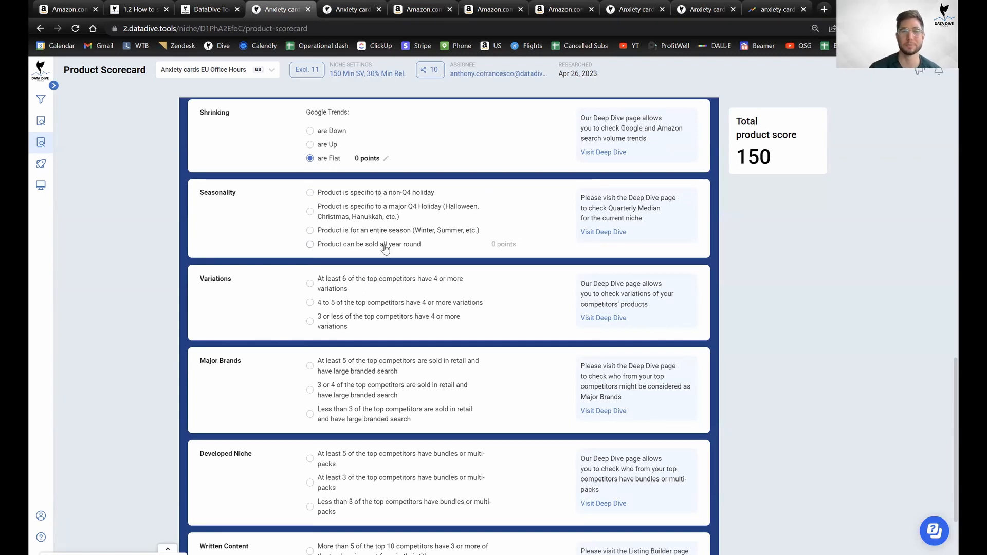
left_click(310, 244)
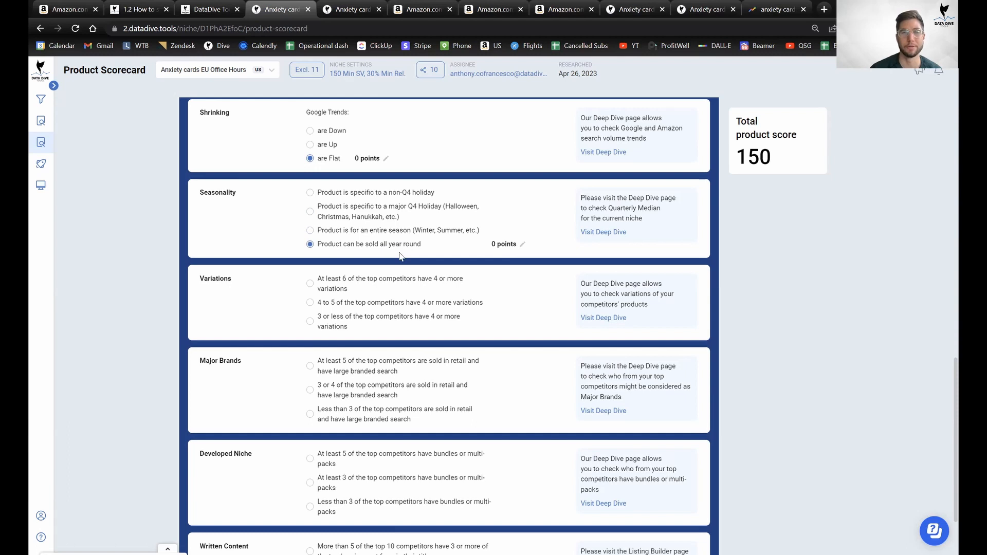
scroll(398, 254, "up", 1)
scroll(400, 256, "down", 1)
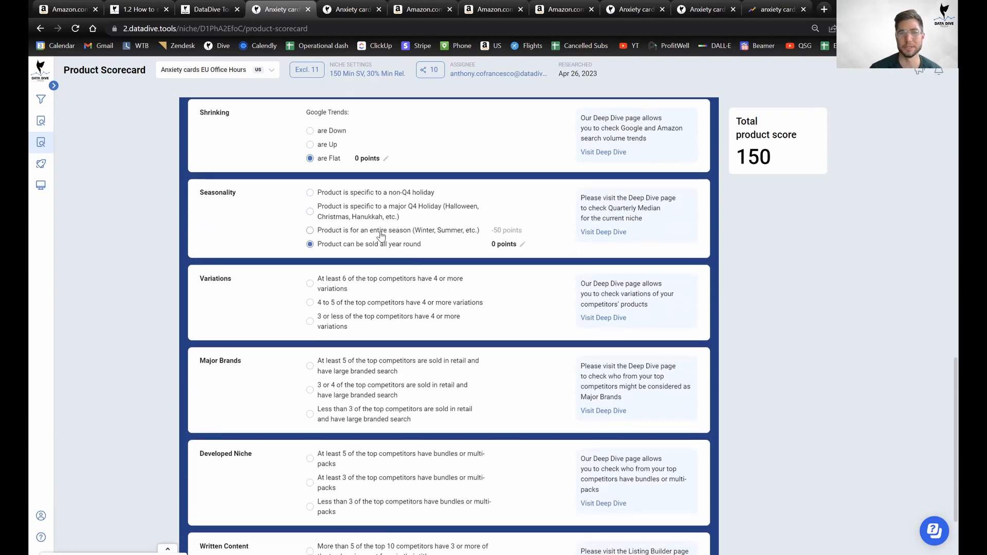
scroll(383, 252, "up", 2)
scroll(383, 254, "down", 4)
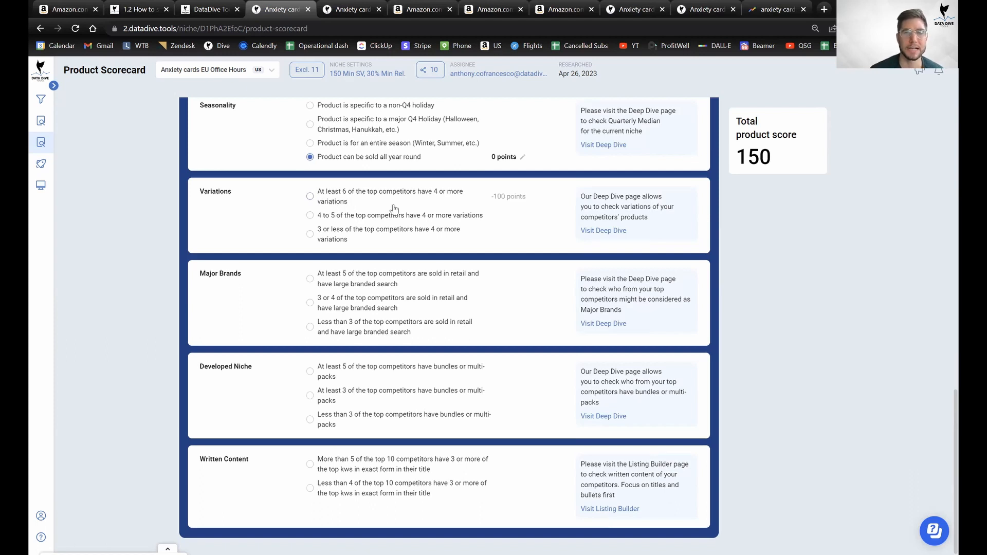
Expand every competitor product's details on the Deep Dive page.
left_click(354, 8)
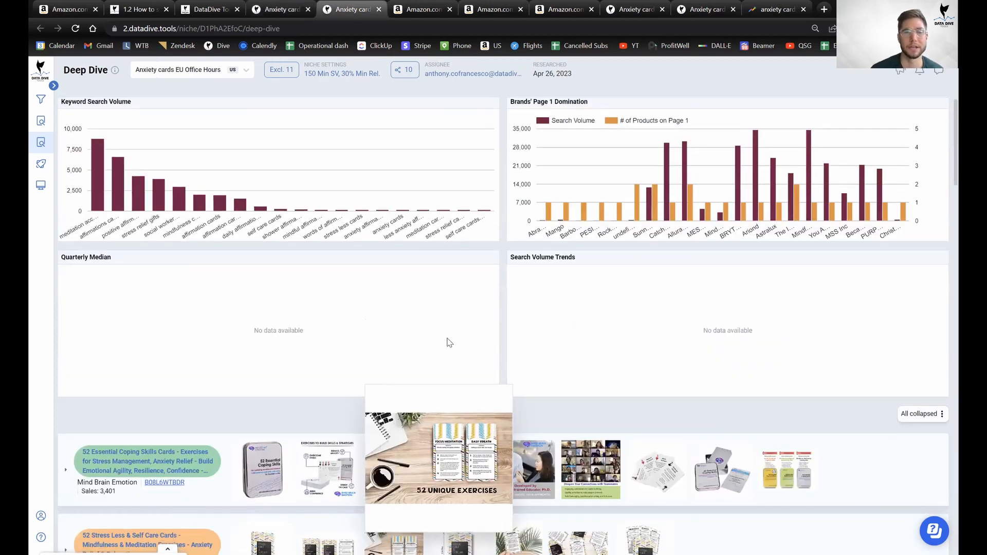
scroll(449, 342, "down", 4)
left_click(928, 199)
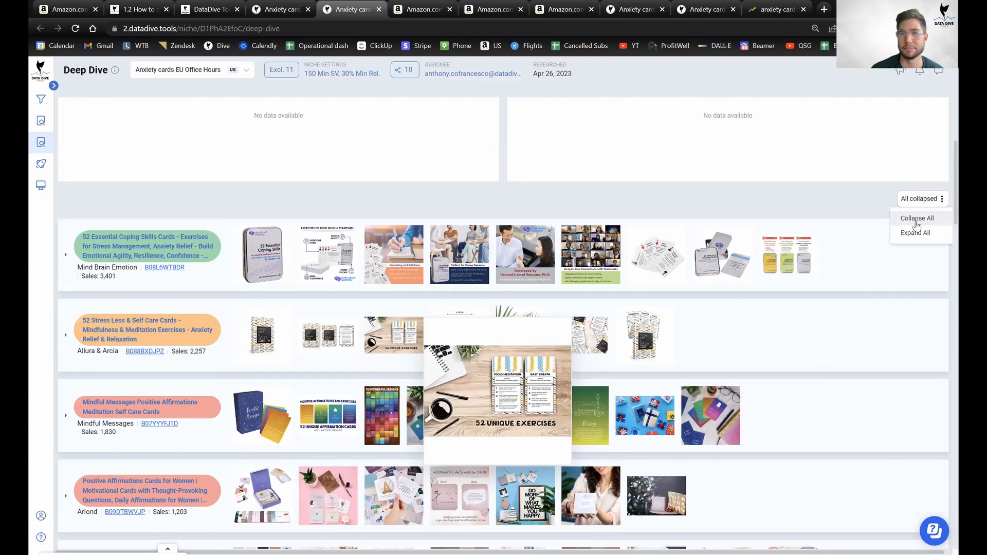
left_click(916, 222)
left_click(928, 199)
left_click(917, 232)
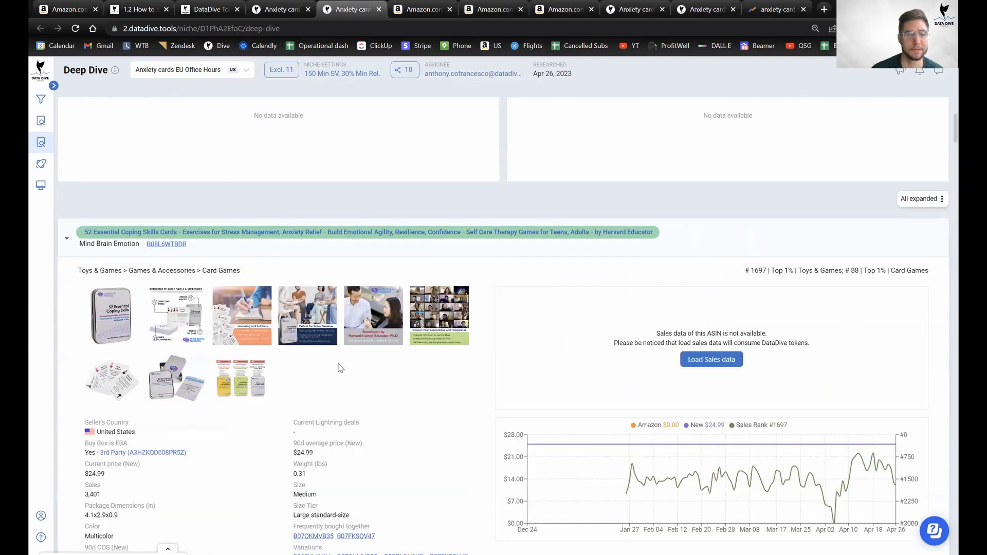
Scroll through the competitor listings down to the Promises From God cards.
scroll(339, 367, "down", 5)
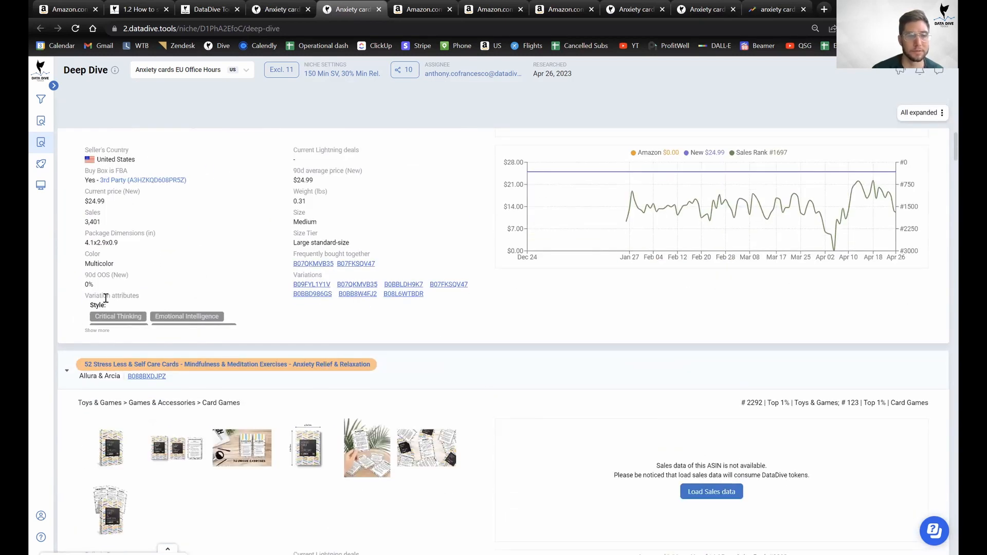
scroll(161, 331, "down", 2)
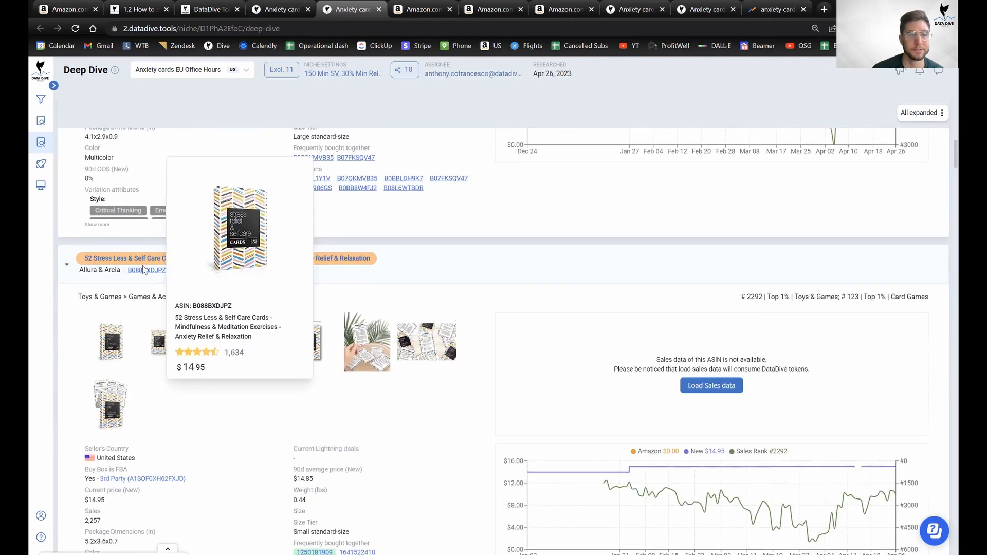
scroll(129, 319, "up", 2)
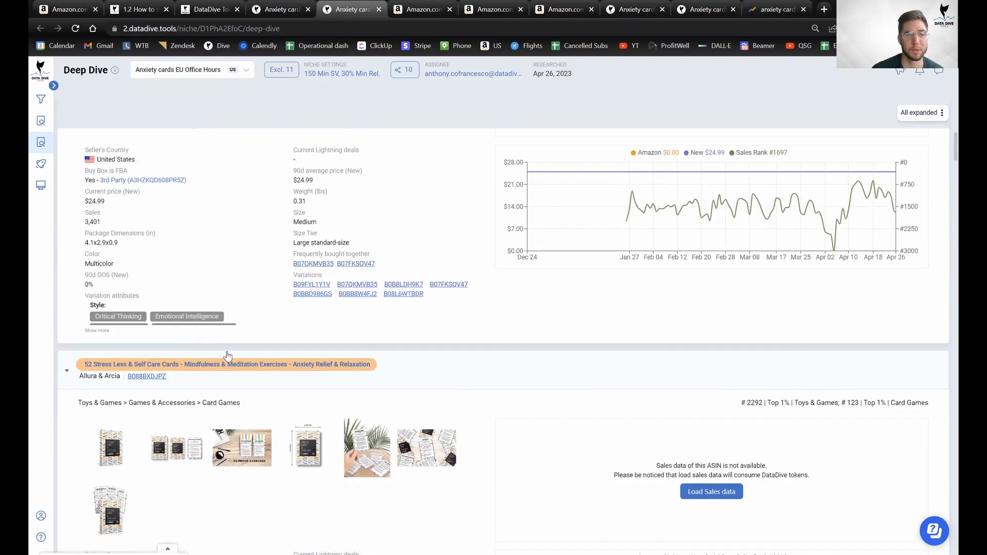
scroll(195, 318, "down", 12)
scroll(198, 273, "down", 14)
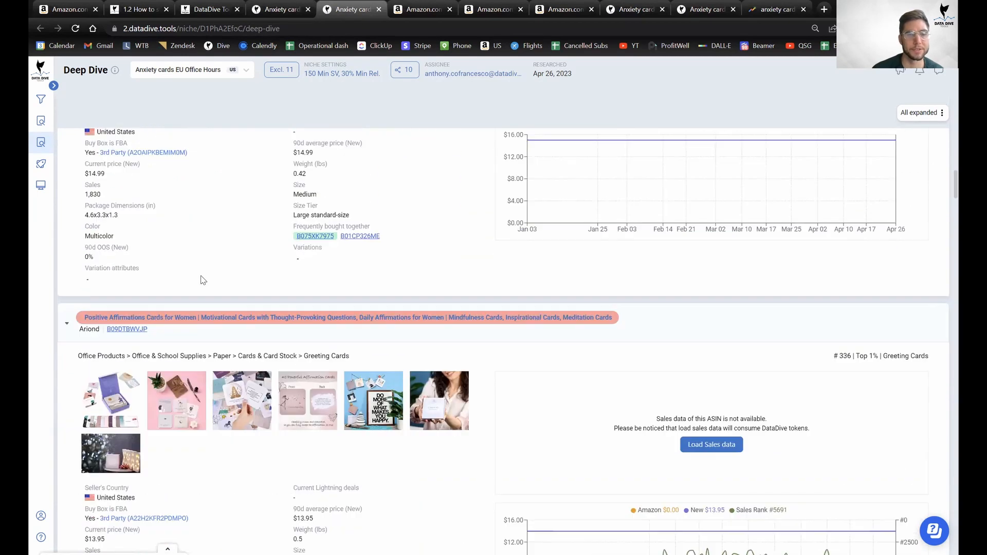
scroll(202, 280, "up", 4)
scroll(200, 281, "down", 15)
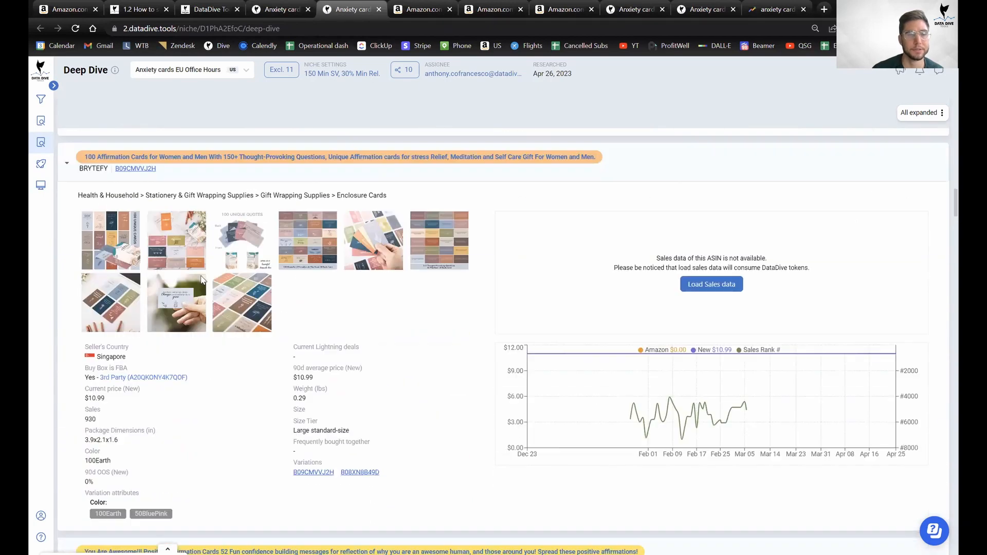
scroll(201, 280, "down", 10)
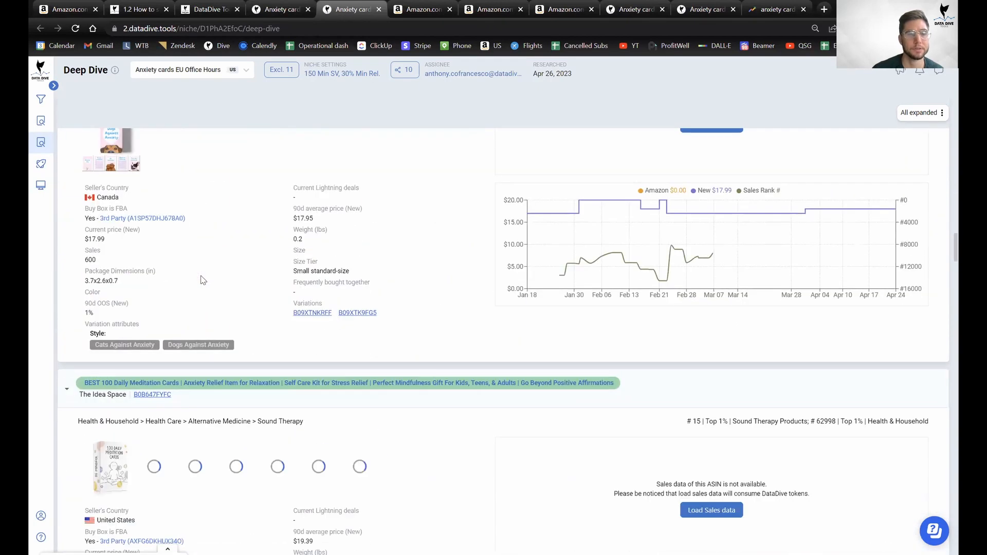
scroll(154, 303, "up", 3)
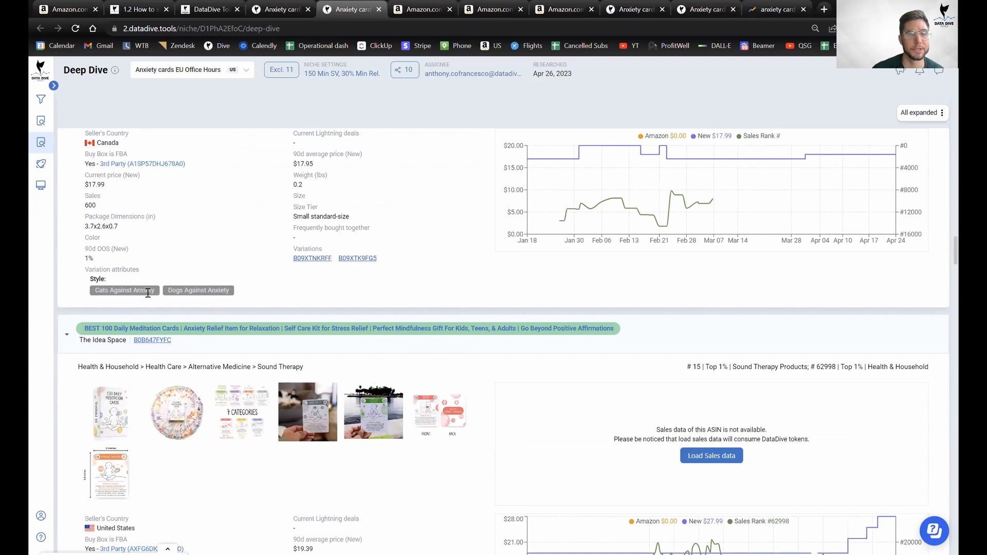
scroll(228, 303, "down", 17)
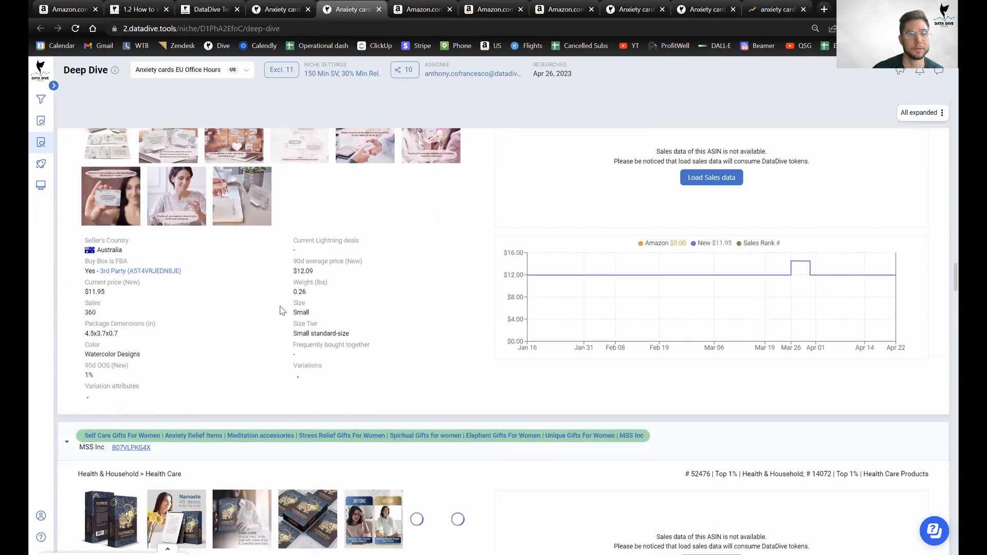
scroll(282, 311, "down", 11)
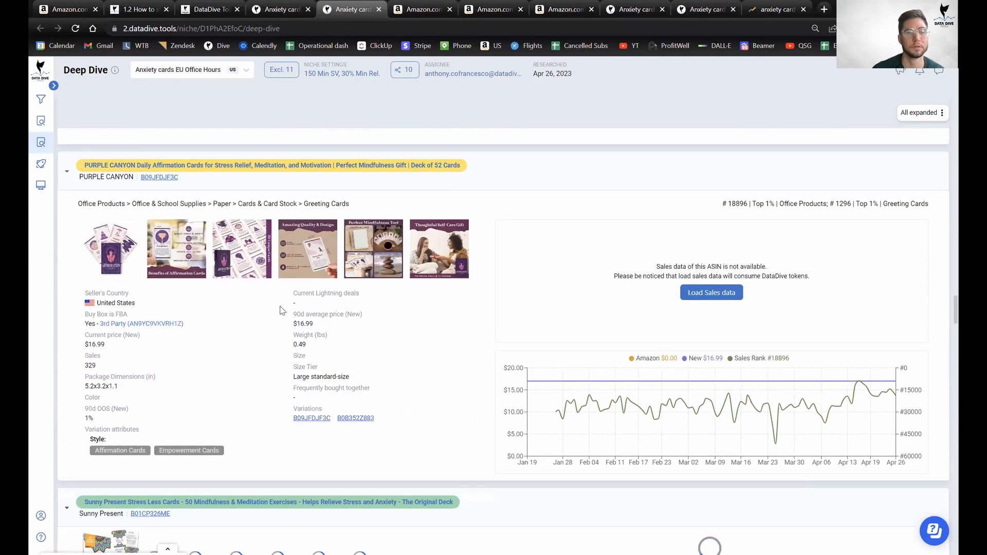
scroll(160, 327, "down", 15)
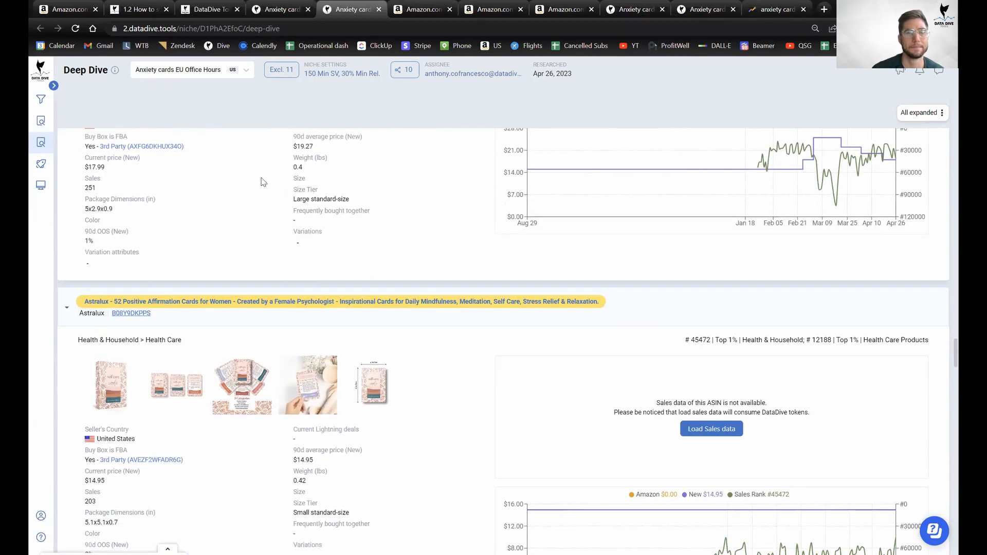
scroll(224, 197, "down", 15)
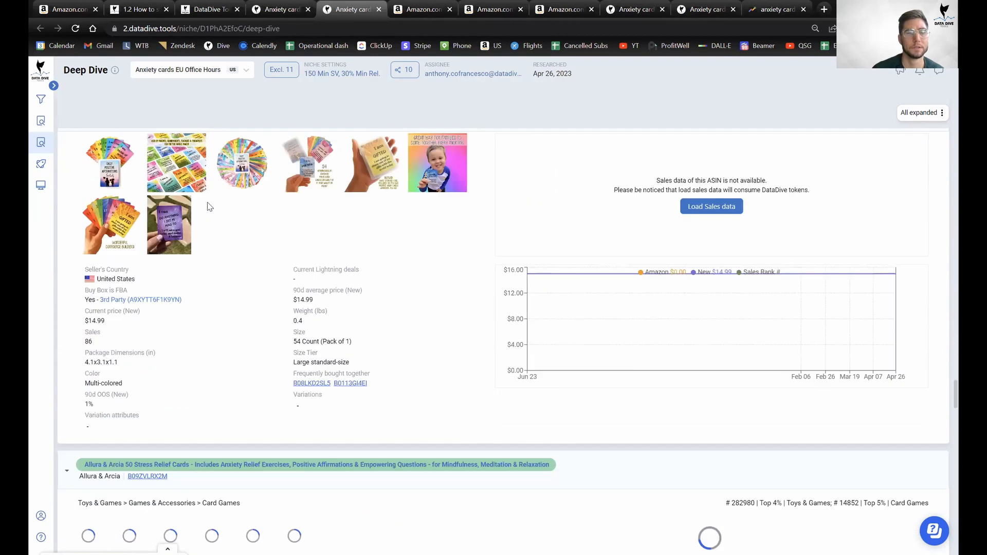
scroll(208, 207, "down", 15)
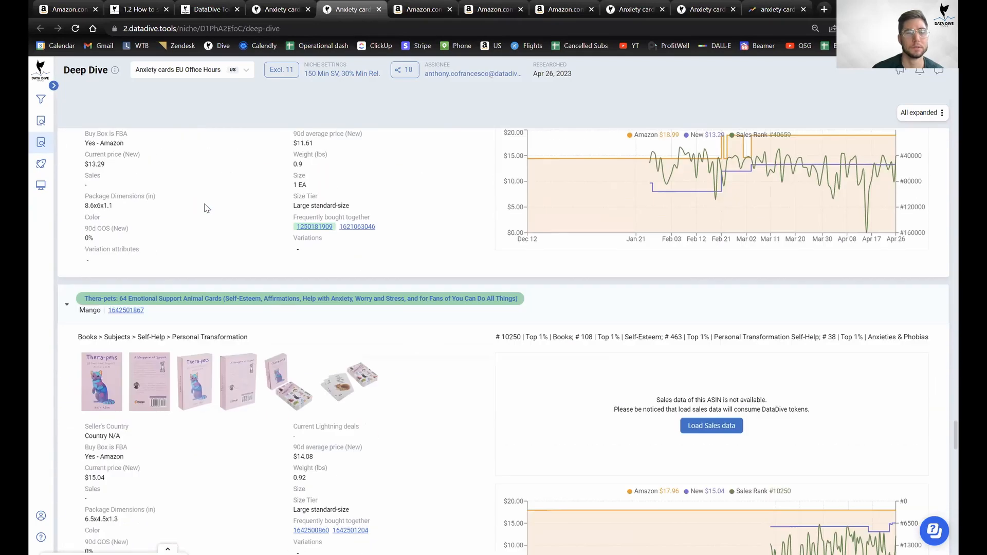
scroll(205, 208, "down", 15)
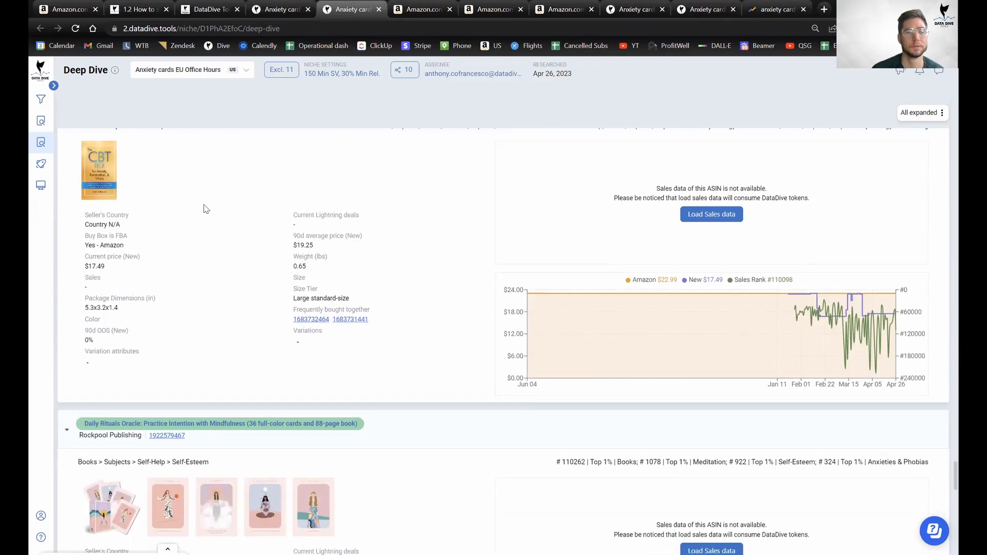
scroll(205, 208, "down", 15)
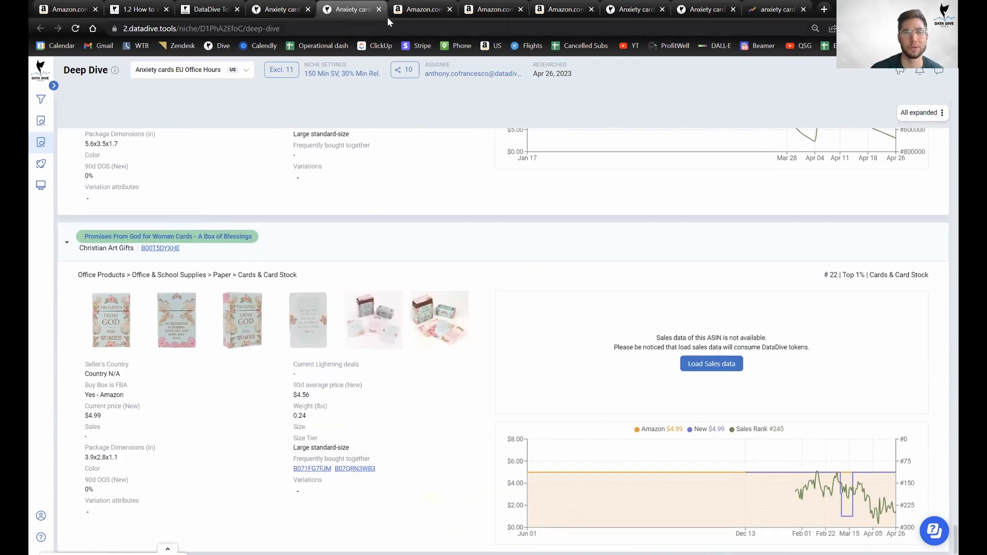
Close the three extra Amazon product tabs.
middle_click(403, 6)
middle_click(403, 6)
middle_click(403, 6)
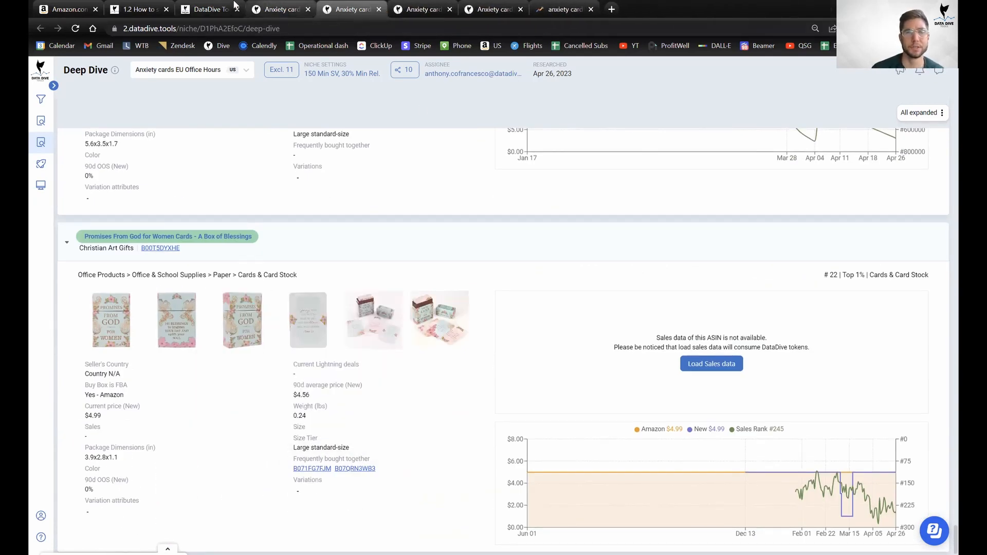
Select '3 or less' under Variations for 50 points, raising the total score to 200.
left_click(293, 10)
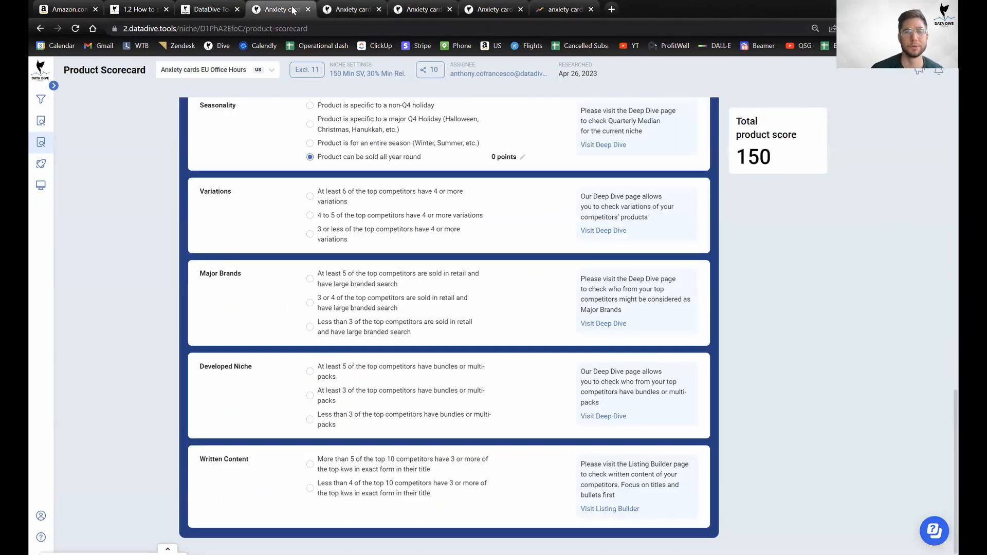
left_click(349, 238)
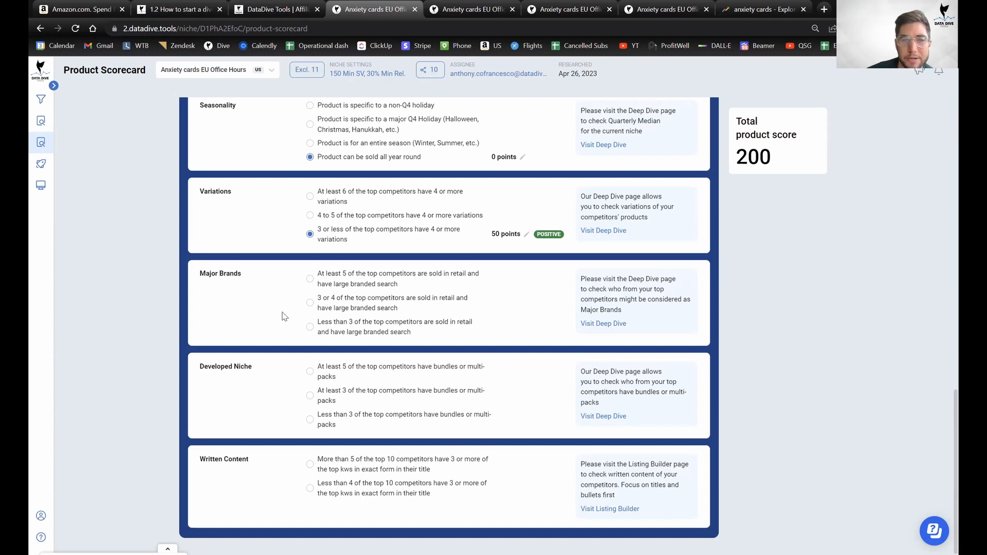
left_click(432, 6)
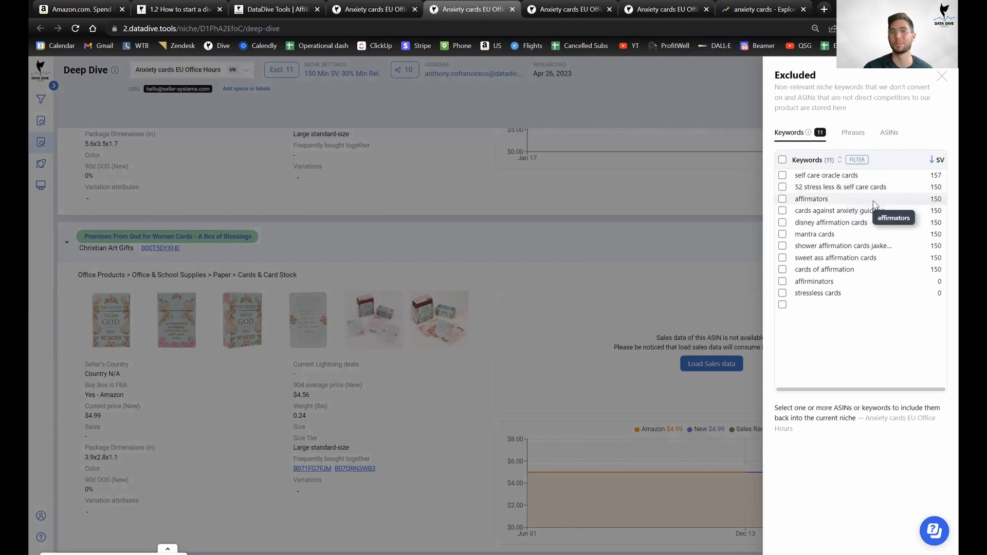
Close the Excluded panel, open Outlier Keywords, and enlarge its keyword table to browse rows.
left_click(37, 141)
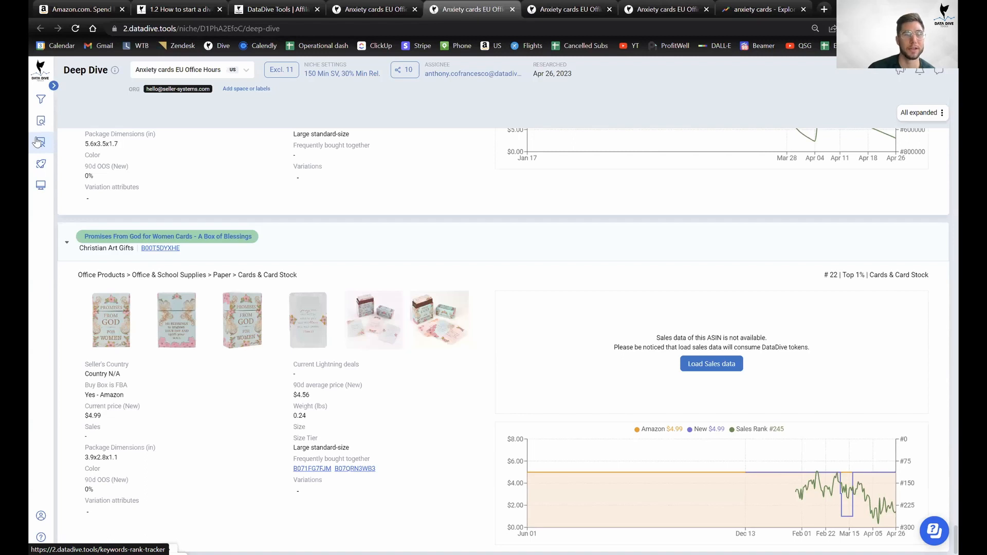
mouse_move(53, 155)
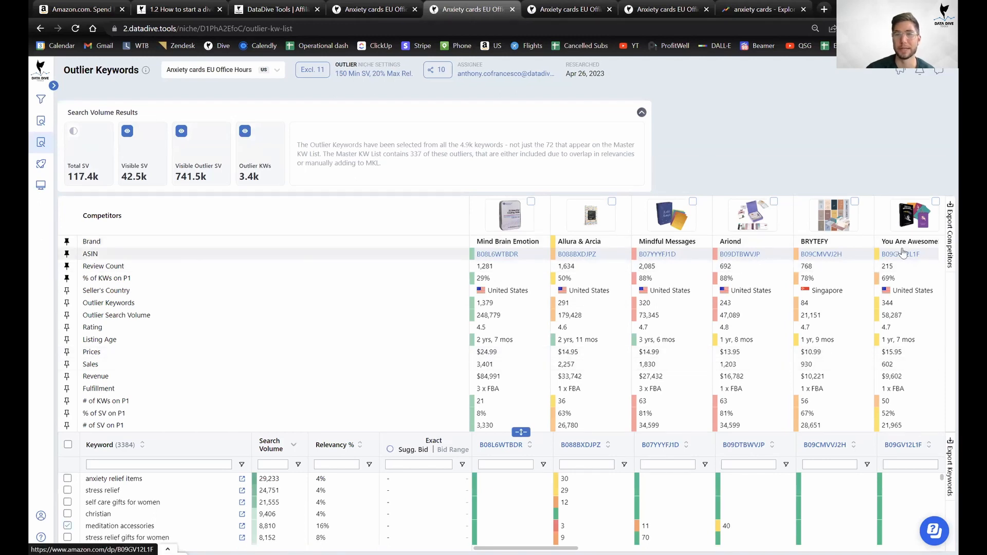
left_click(521, 432)
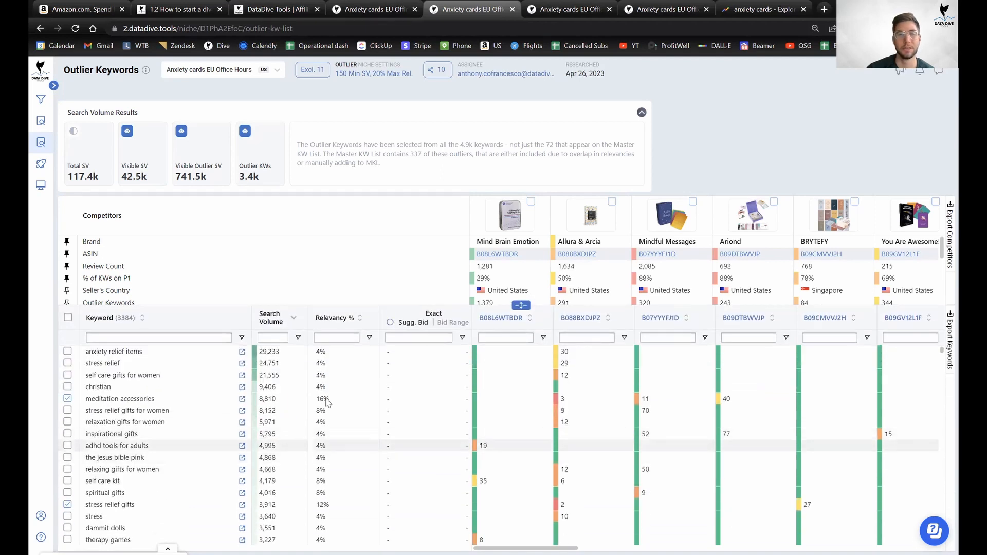
scroll(578, 413, "down", 1)
scroll(578, 413, "down", 3)
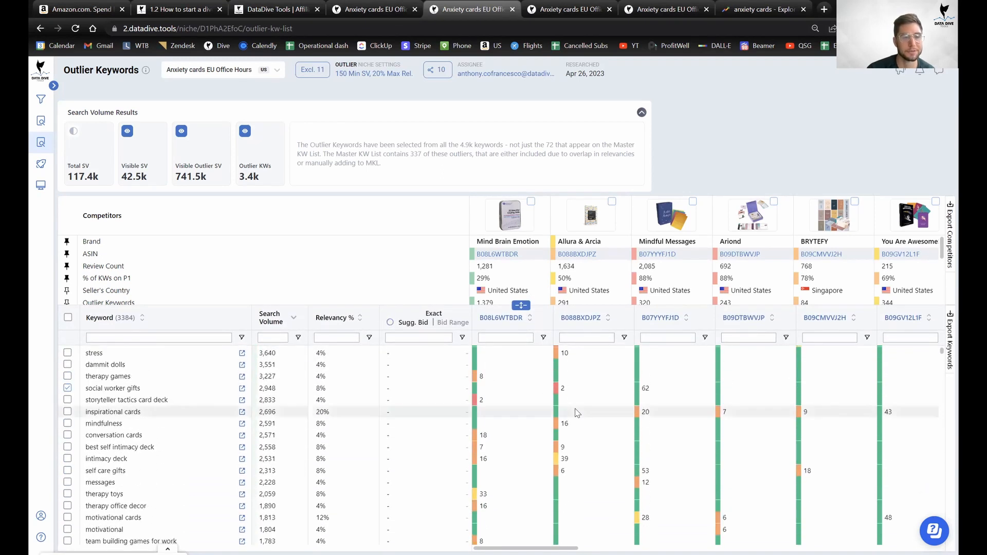
scroll(572, 414, "down", 15)
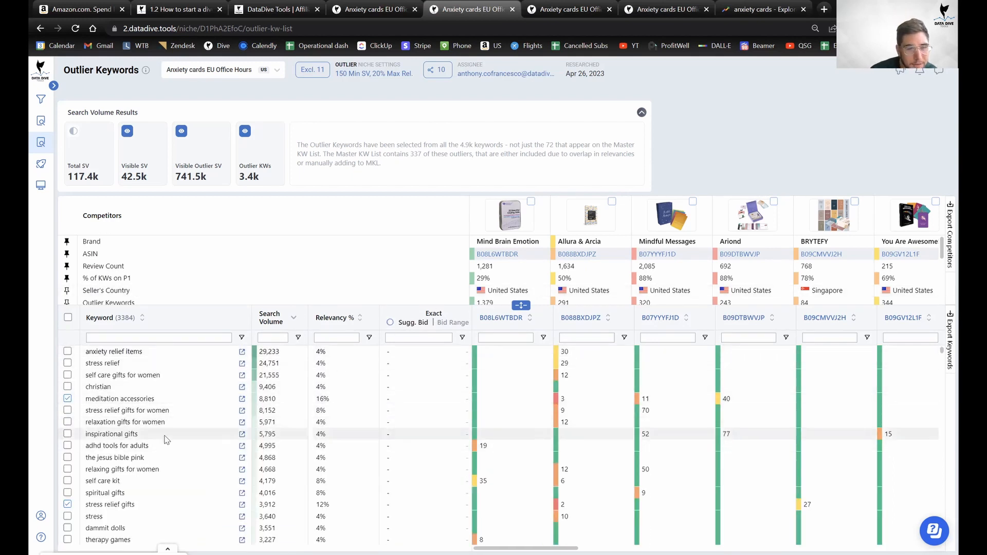
scroll(164, 465, "down", 1)
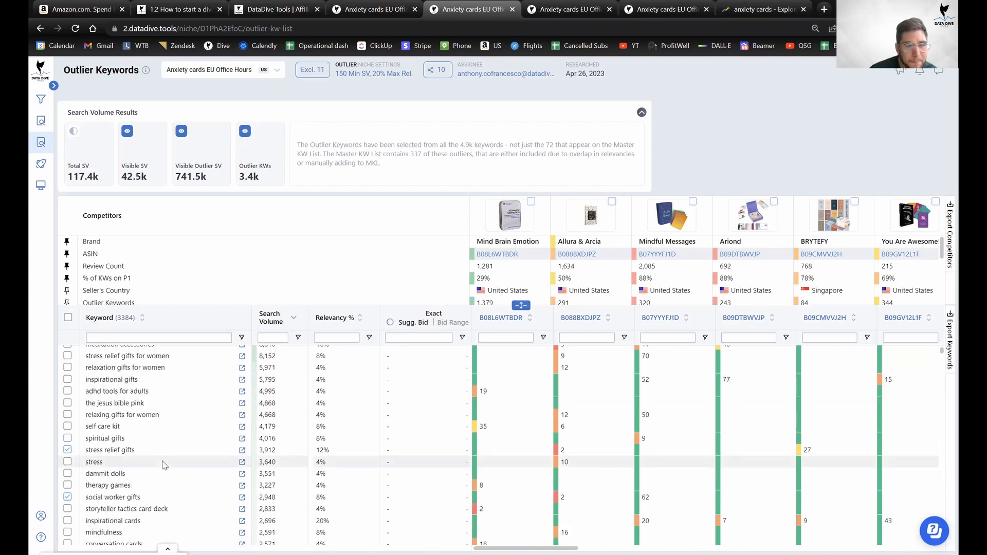
scroll(164, 466, "down", 2)
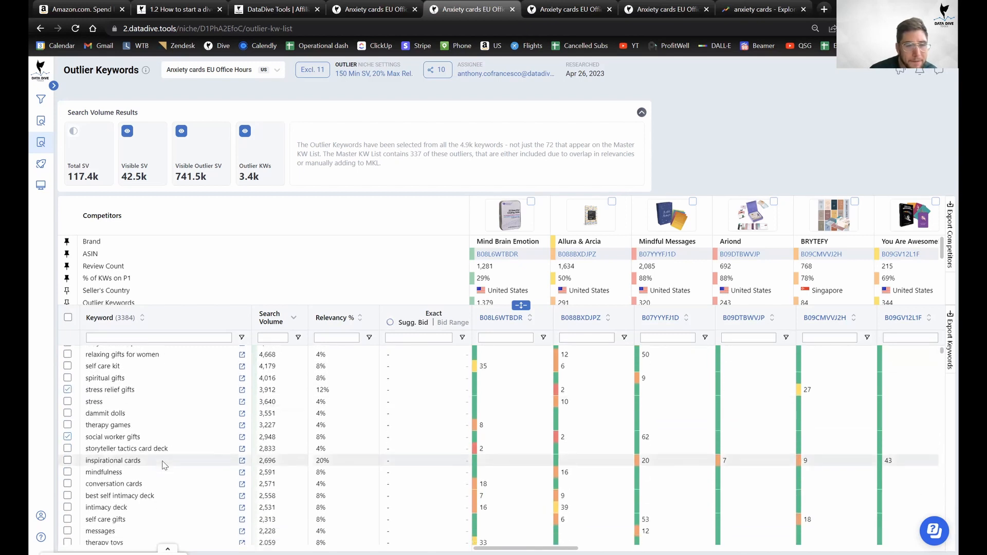
scroll(165, 466, "down", 2)
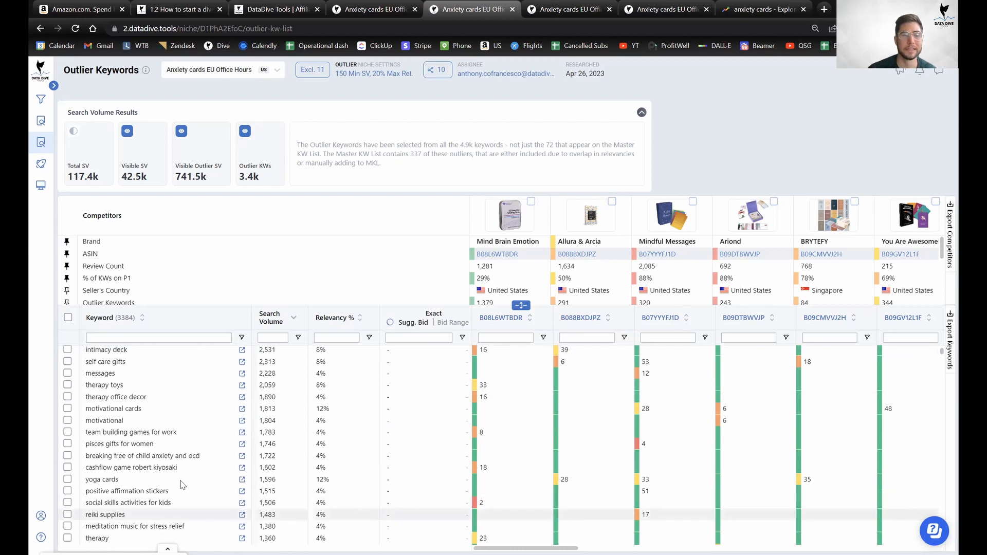
scroll(166, 464, "up", 4)
Choose 'Less than 3' under Major Brands and Developed Niche, 50 points each, total 300.
left_click(370, 10)
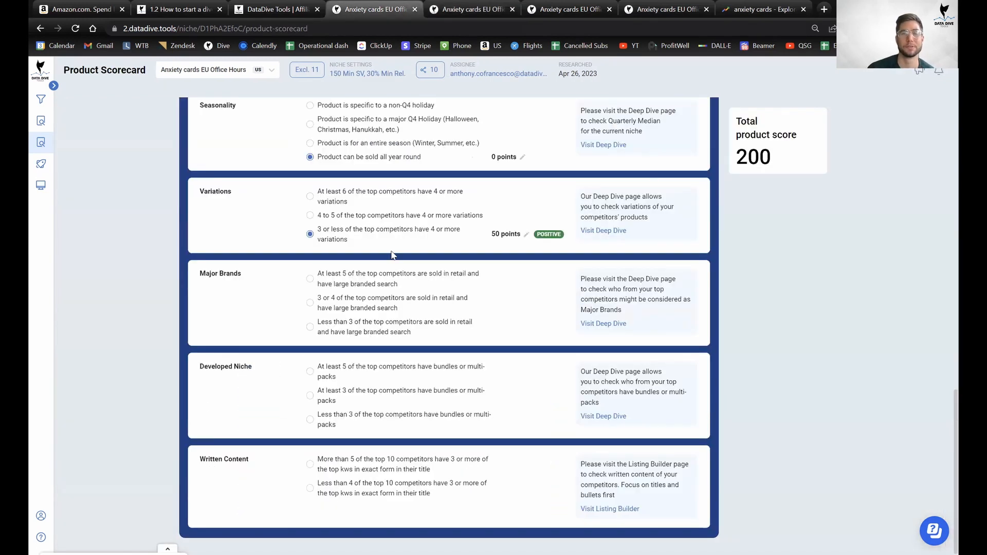
left_click(376, 333)
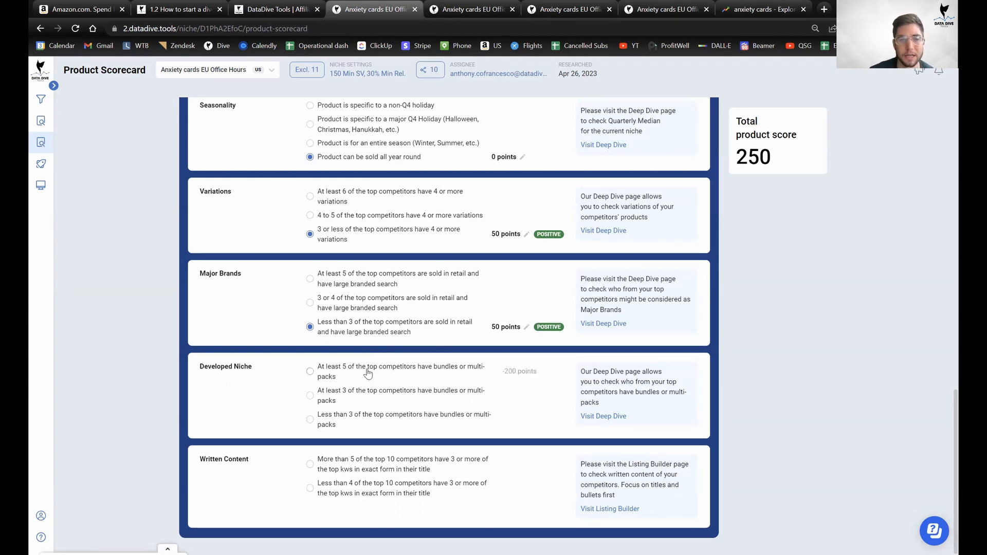
left_click(381, 420)
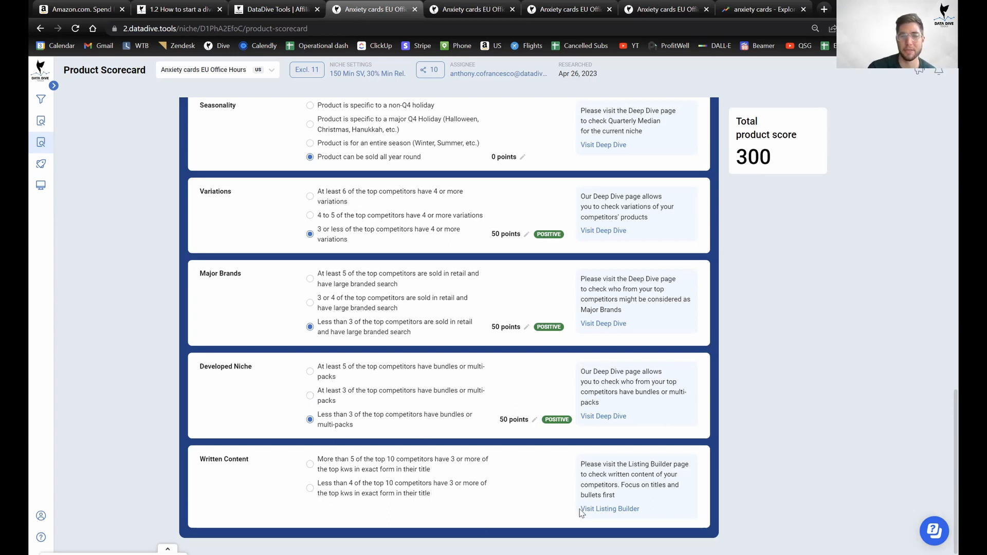
Open the Listing Builder in a new browser tab and switch to it.
right_click(599, 509)
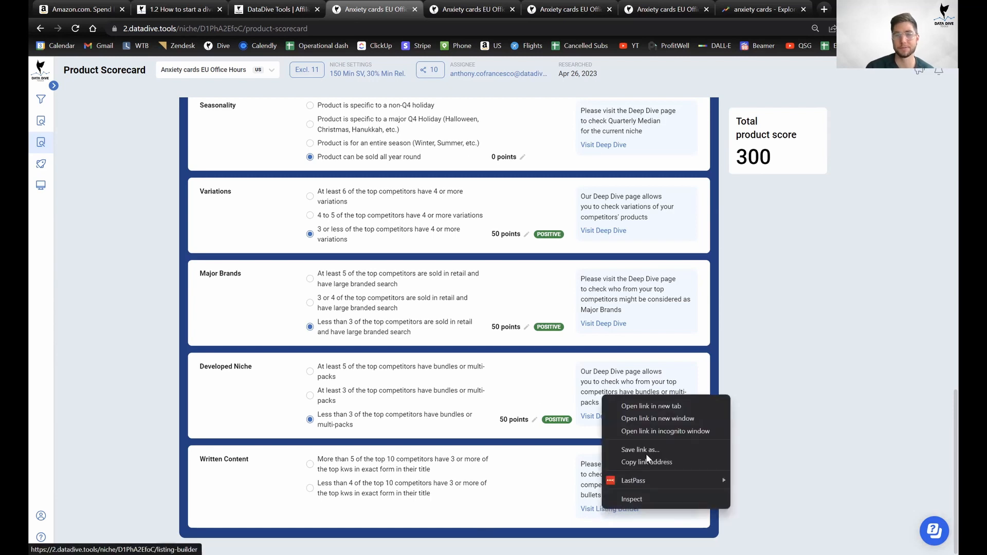
left_click(658, 405)
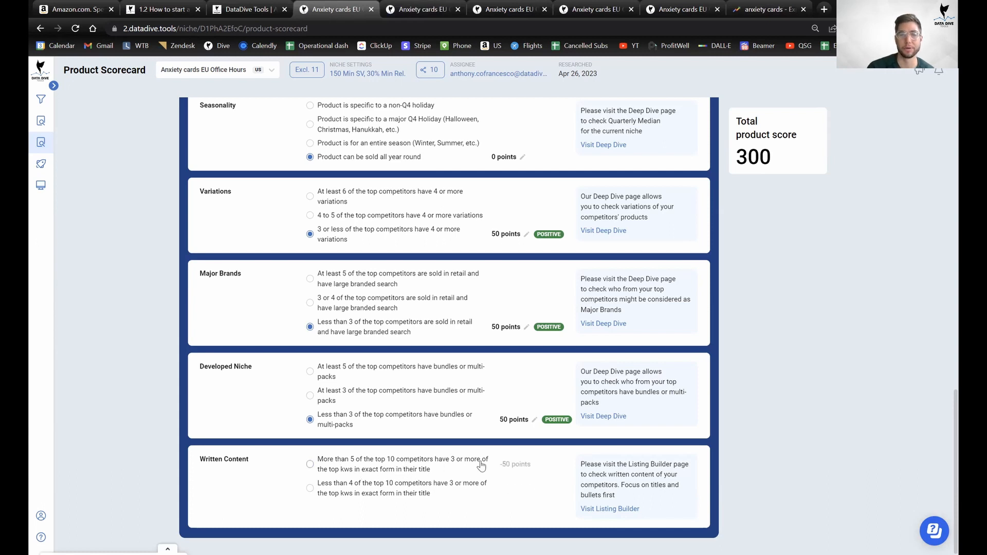
left_click(422, 9)
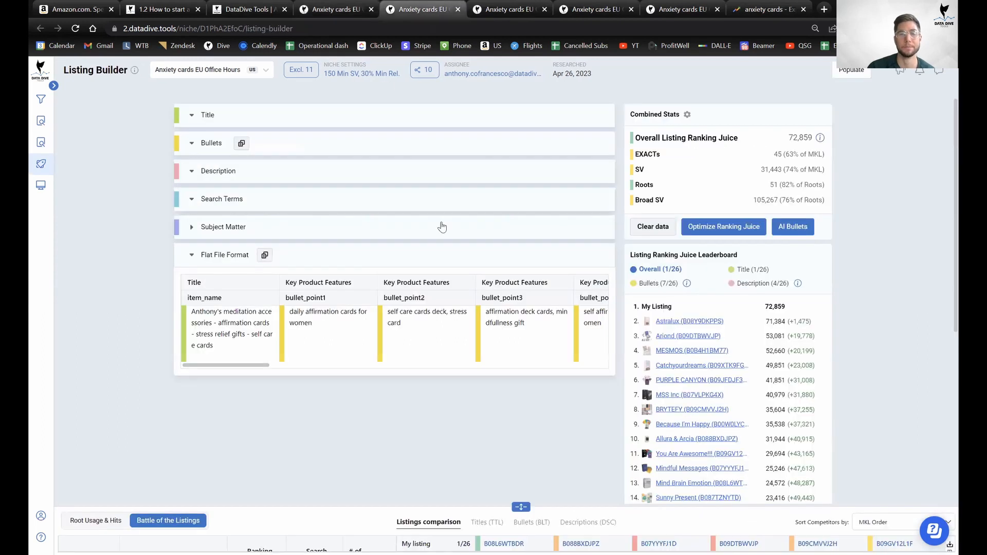
Expand Battle of the Listings and sort its Titles (TTL) phrases by search volume, highest first.
left_click(522, 507)
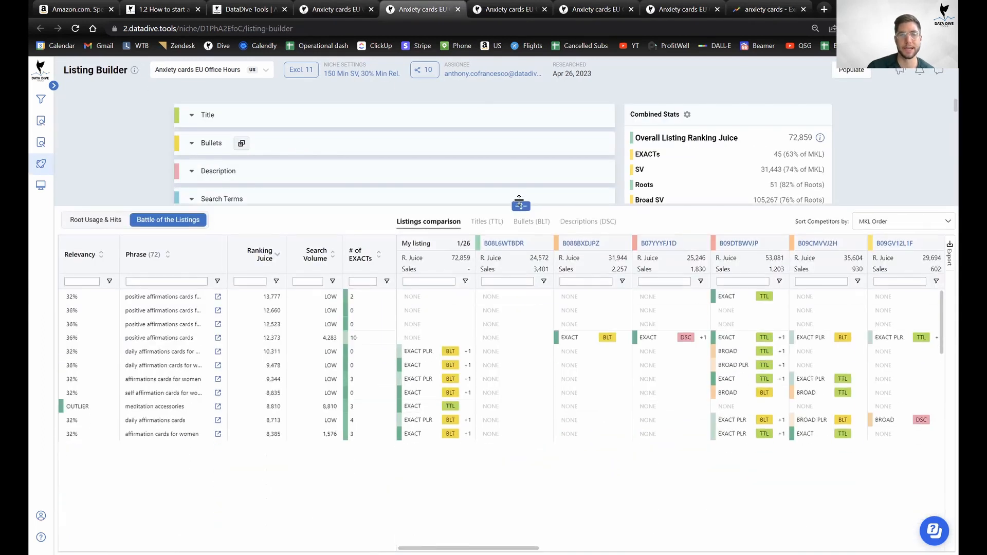
left_click(116, 215)
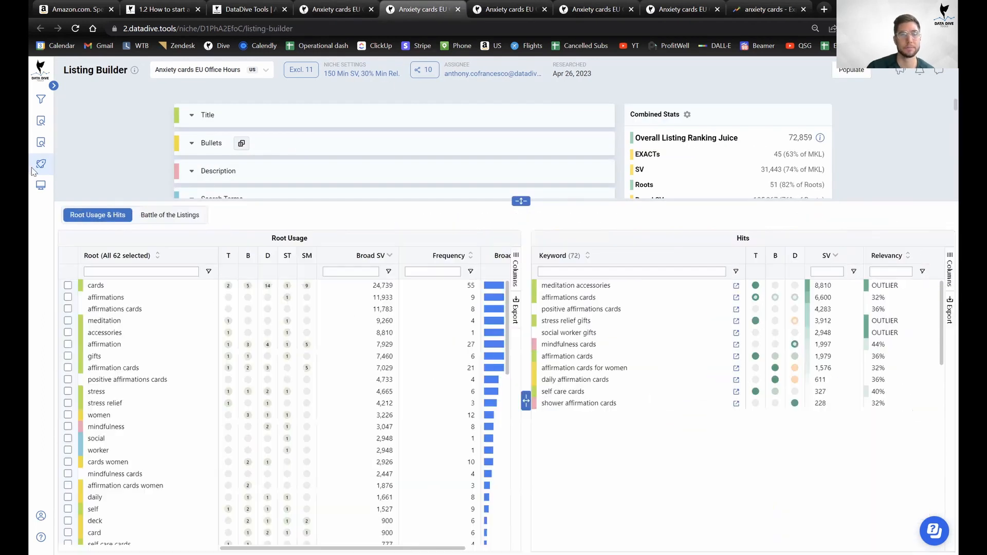
mouse_move(40, 189)
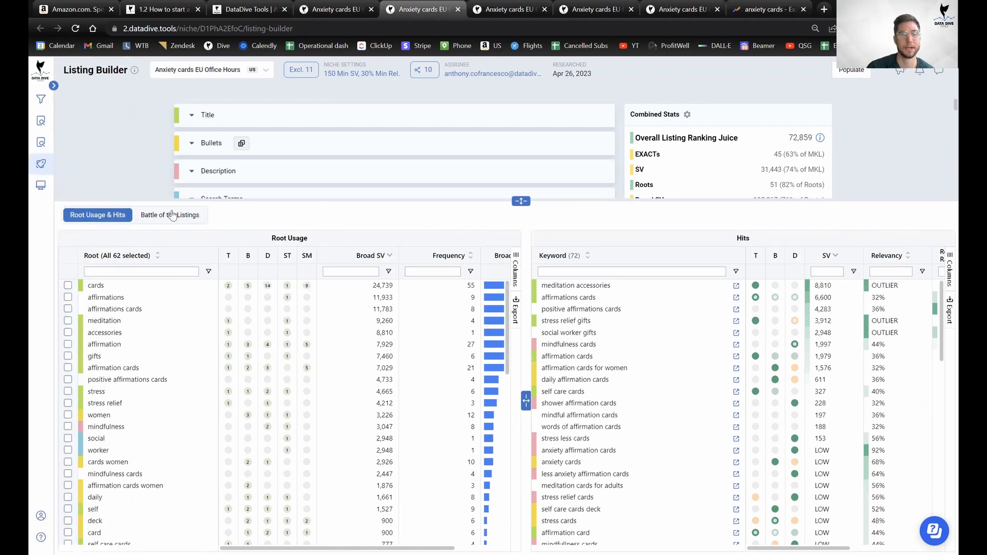
left_click(186, 217)
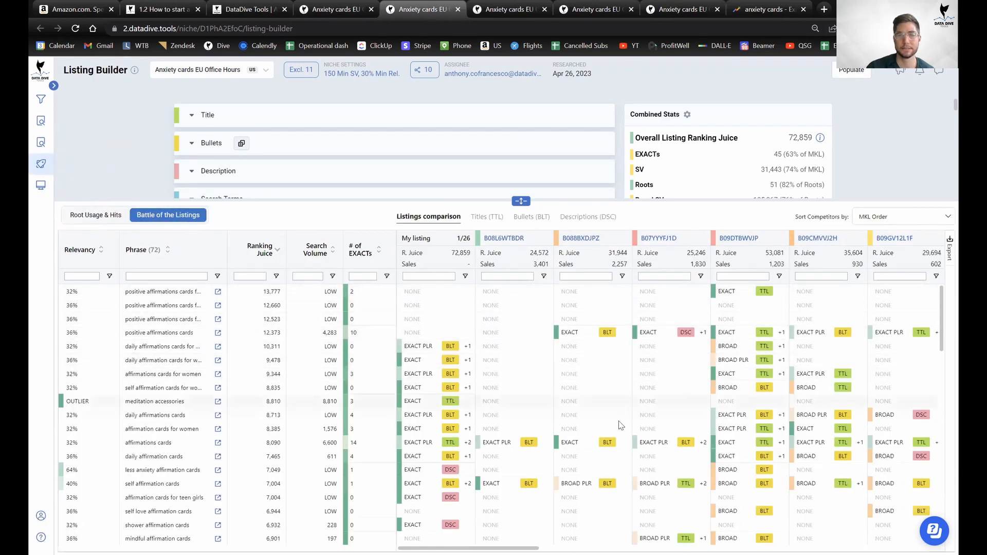
left_click(491, 217)
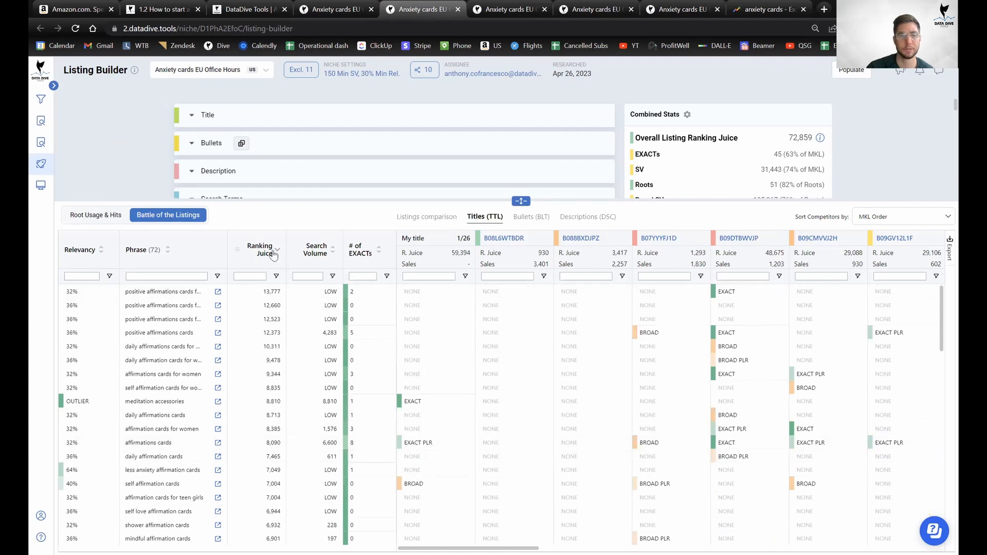
left_click(318, 250)
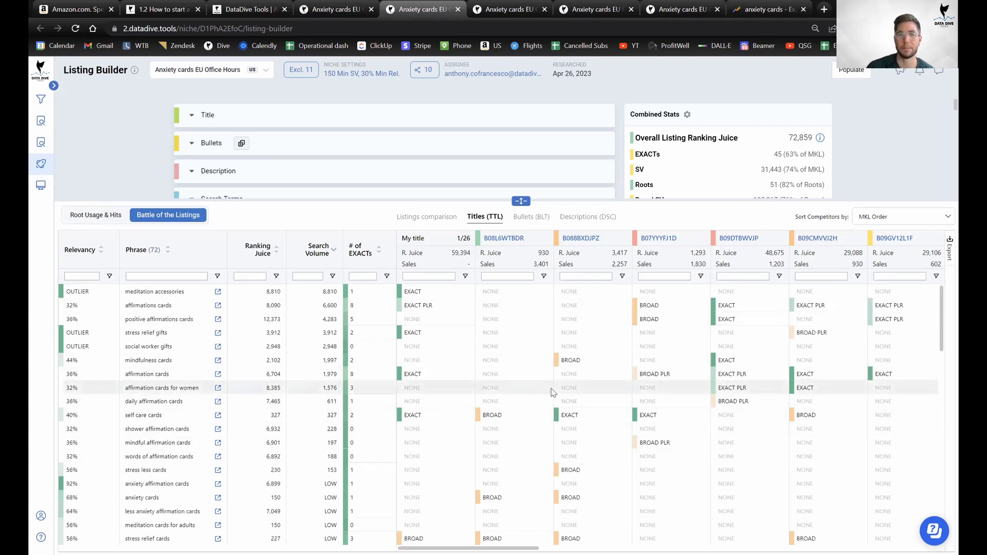
scroll(526, 367, "down", 7)
scroll(526, 367, "up", 8)
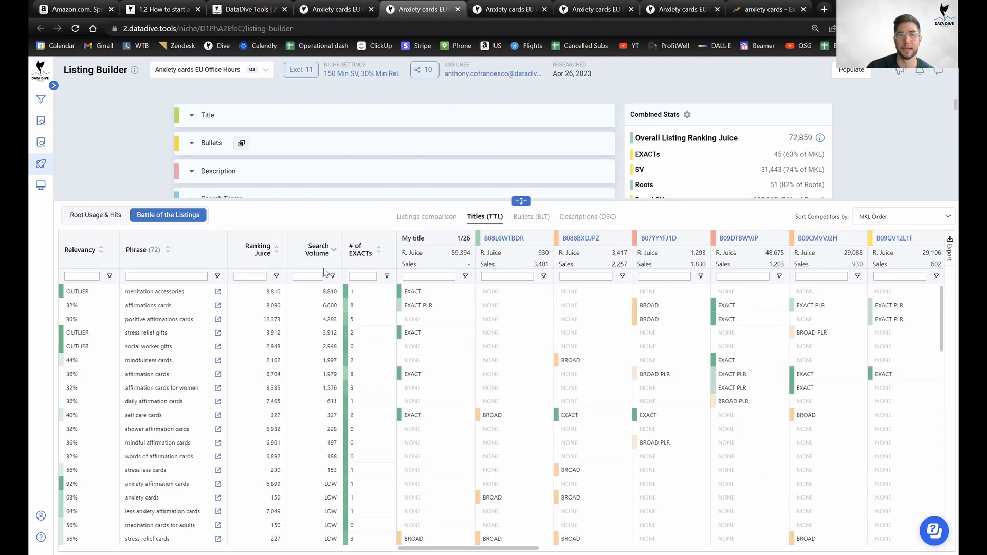
left_click(346, 6)
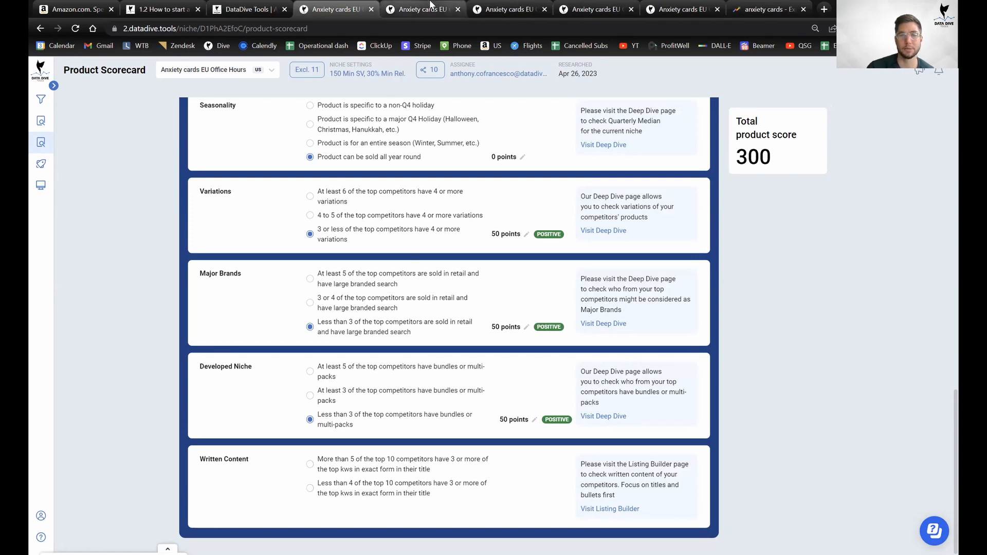
Sort the Listing Builder keywords by Ranking Juice, highest first.
left_click(419, 9)
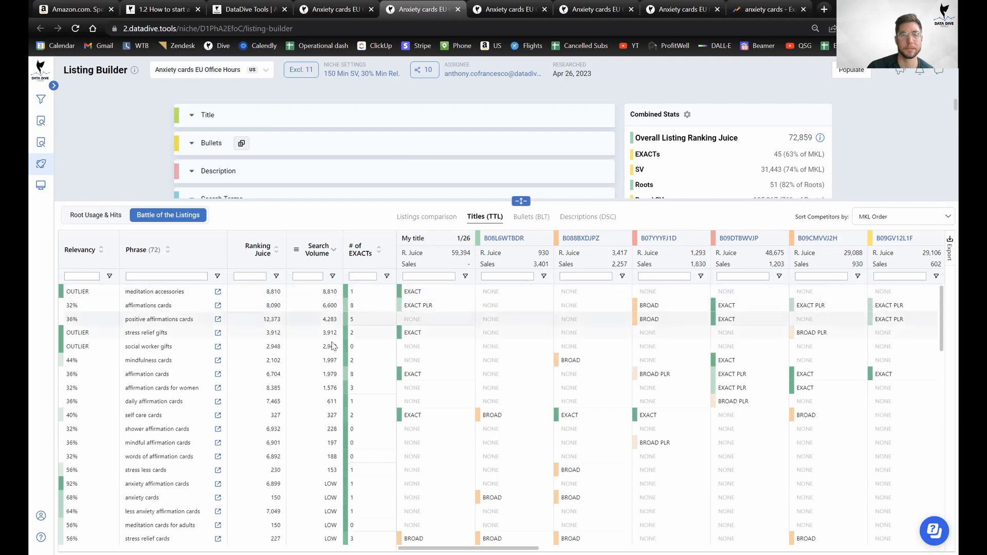
left_click(270, 255)
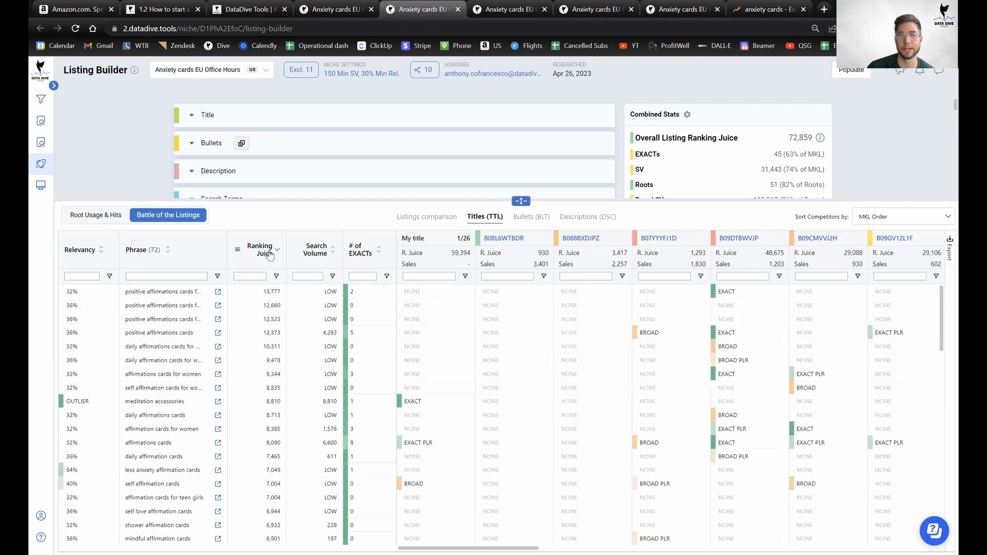
mouse_move(468, 549)
left_mouse_down()
mouse_move(488, 549)
mouse_move(468, 548)
left_mouse_up()
Browse the Battle of the Listings table in every direction, then return to the Product Scorecard.
scroll(358, 486, "down", 5)
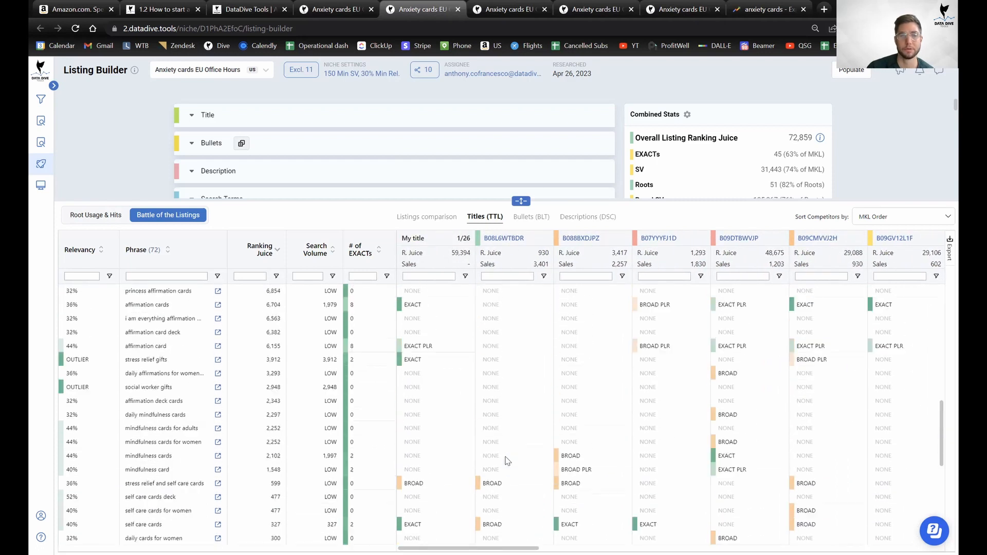
scroll(534, 463, "down", 10)
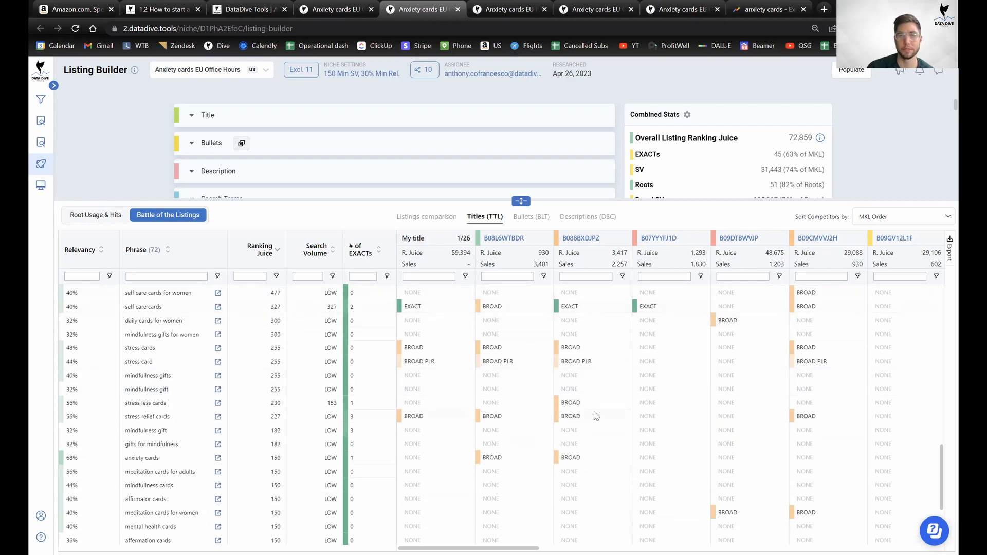
scroll(594, 426, "up", 10)
scroll(617, 406, "down", 10)
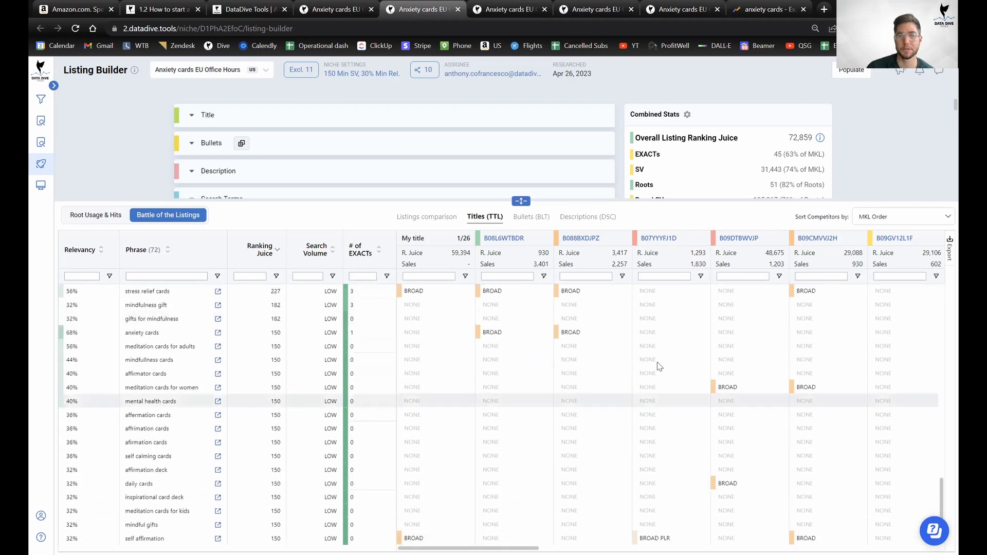
scroll(653, 438, "down", 5)
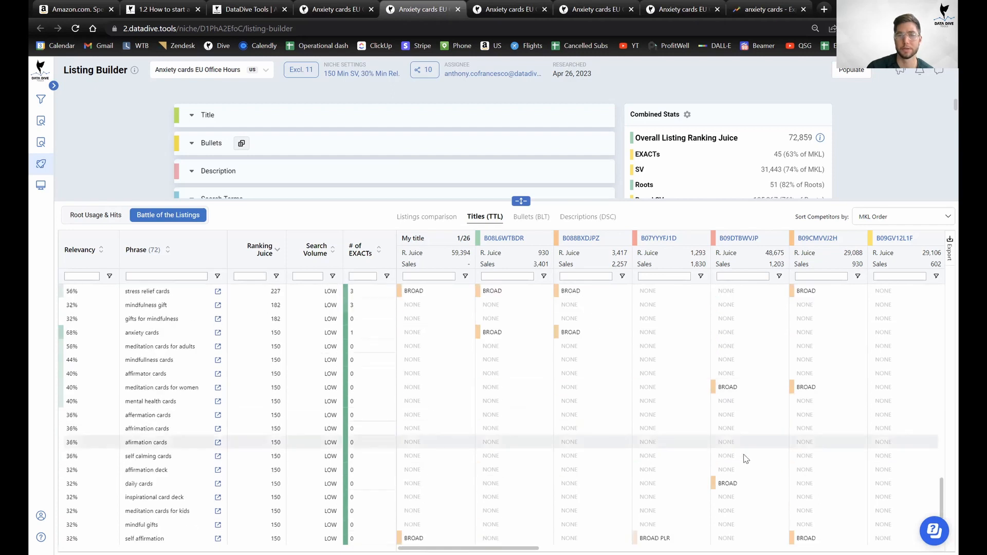
scroll(746, 459, "up", 10)
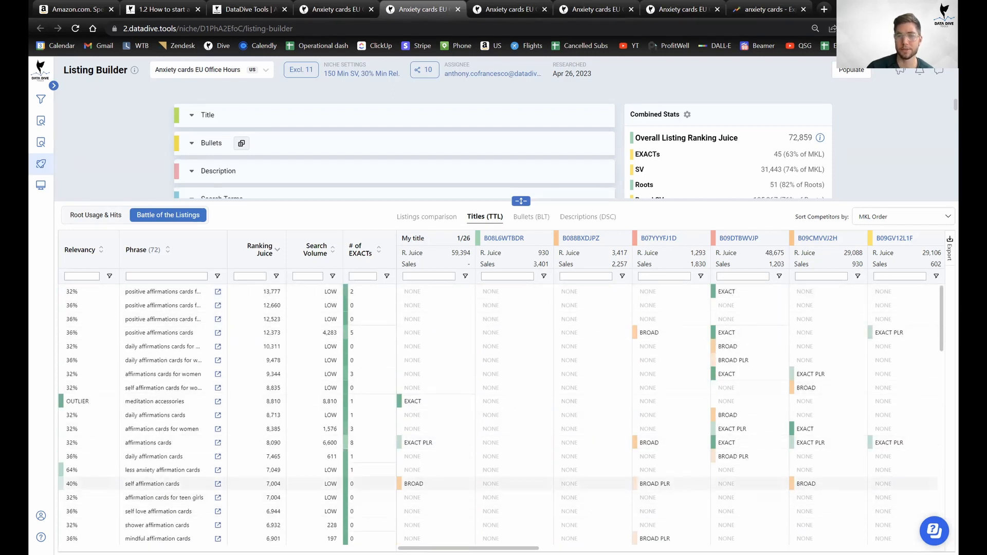
scroll(754, 471, "right", 2)
scroll(582, 326, "right", 6)
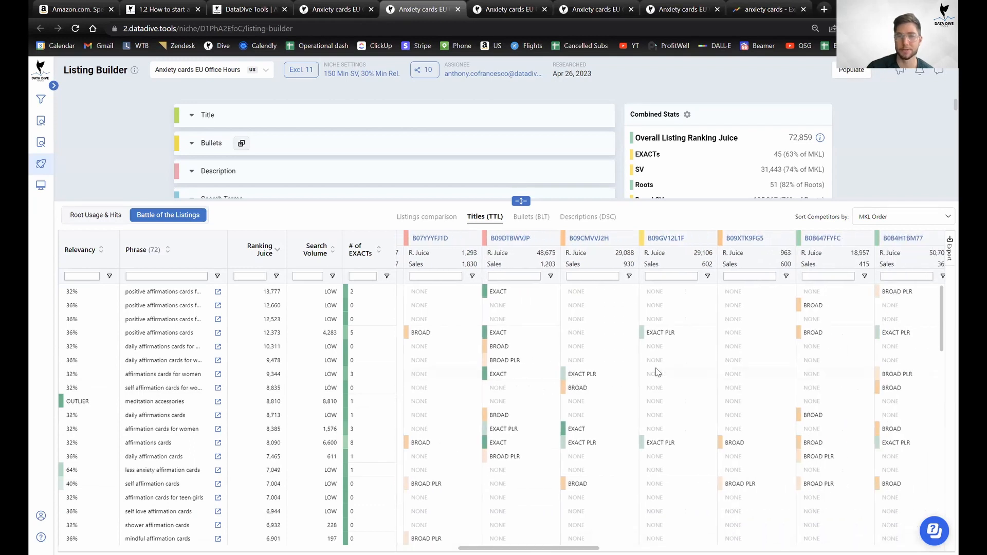
scroll(581, 326, "down", 5)
scroll(586, 360, "up", 5)
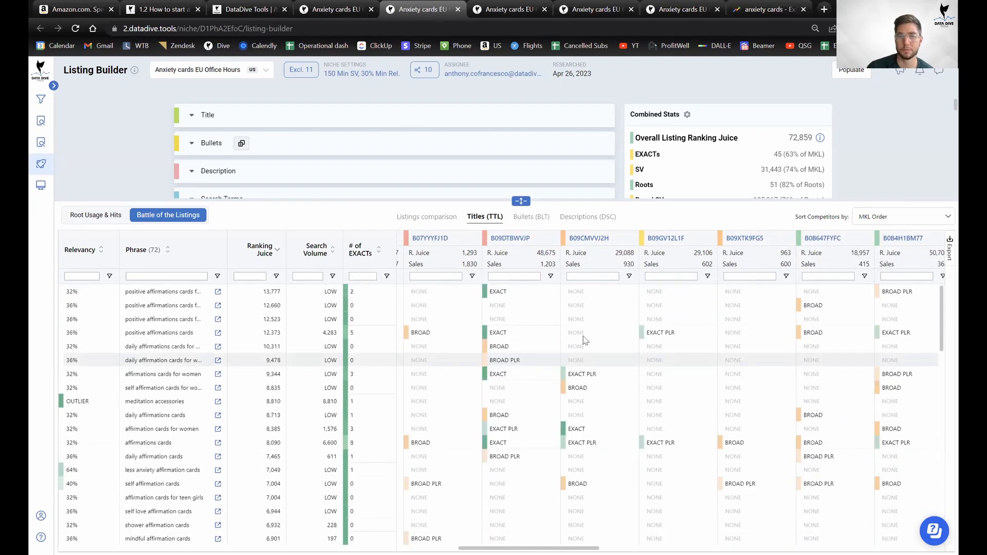
scroll(589, 438, "down", 15)
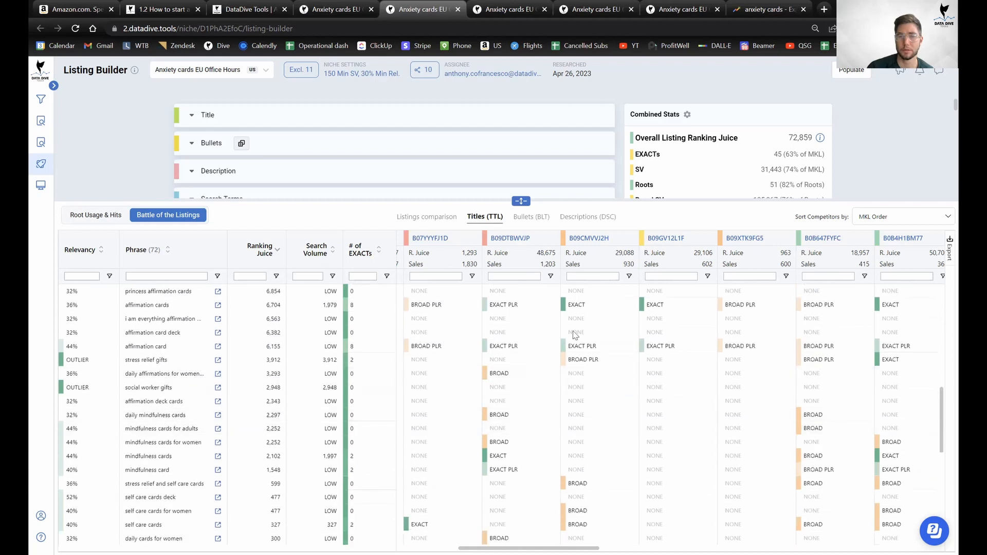
scroll(632, 427, "up", 15)
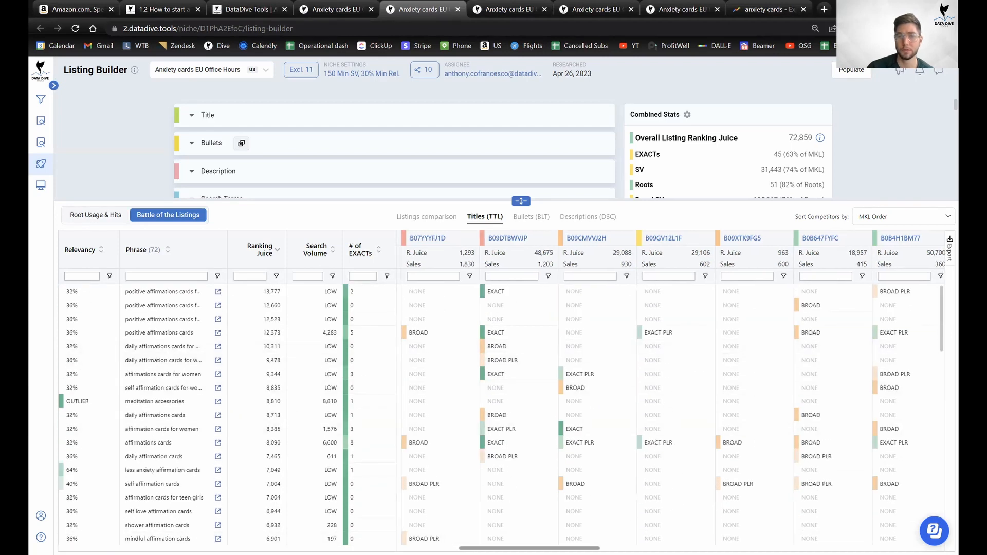
scroll(617, 401, "right", 3)
scroll(606, 434, "down", 2)
scroll(607, 434, "down", 5)
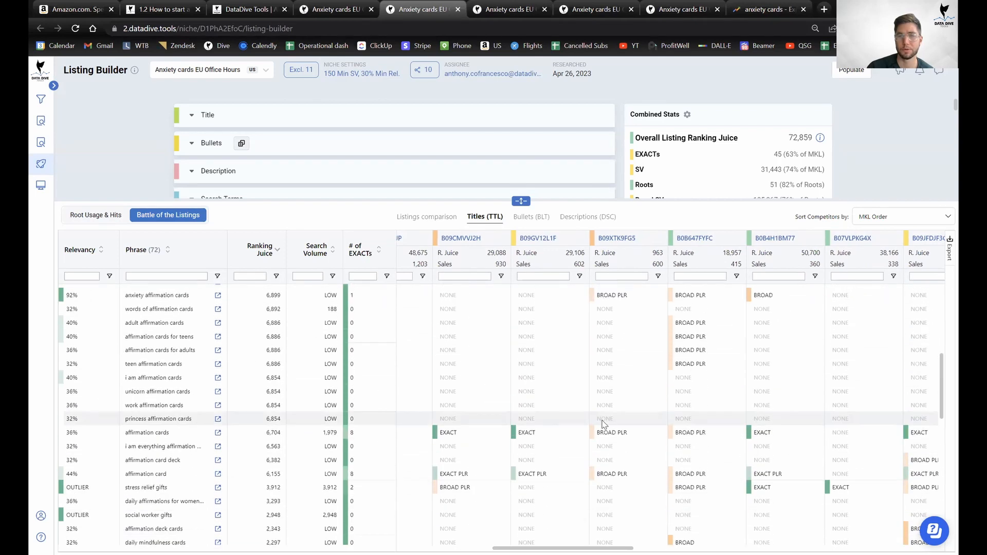
scroll(567, 447, "down", 10)
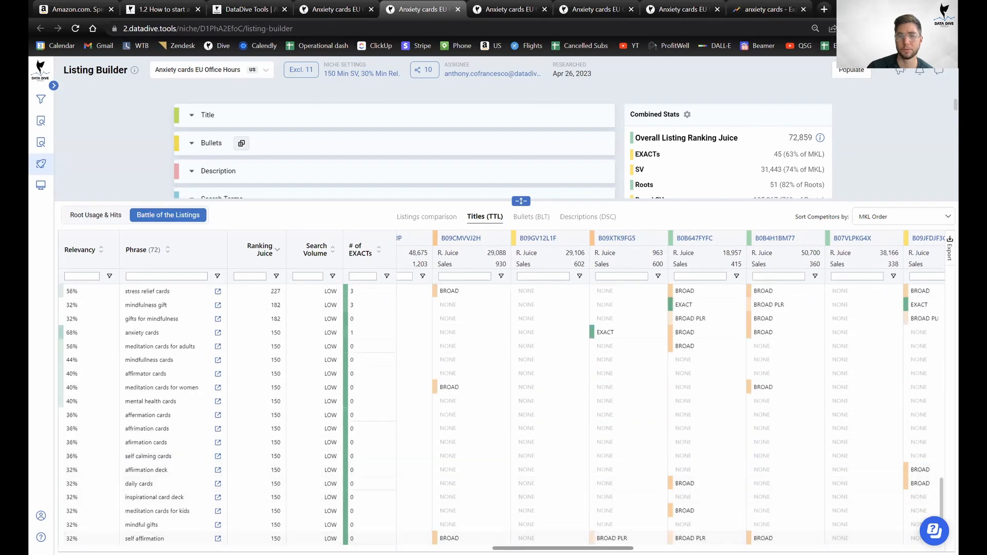
scroll(633, 457, "right", 3)
scroll(678, 454, "right", 2)
scroll(678, 454, "up", 5)
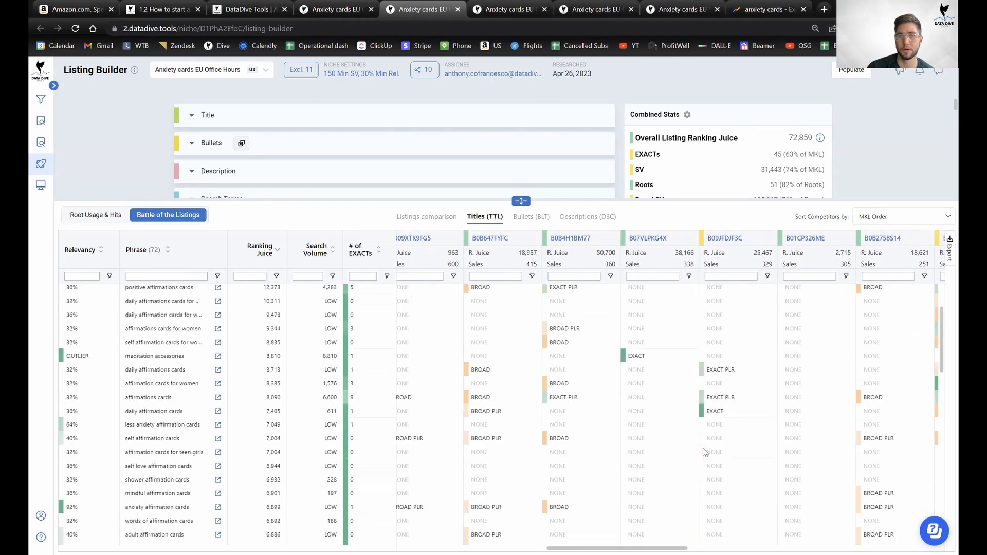
scroll(599, 423, "up", 10)
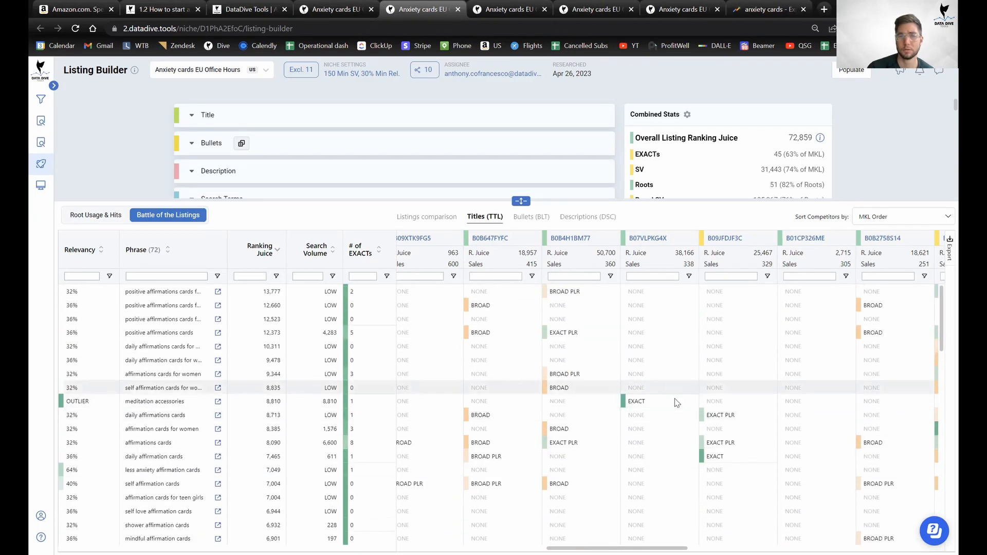
scroll(730, 458, "down", 2)
scroll(730, 458, "down", 10)
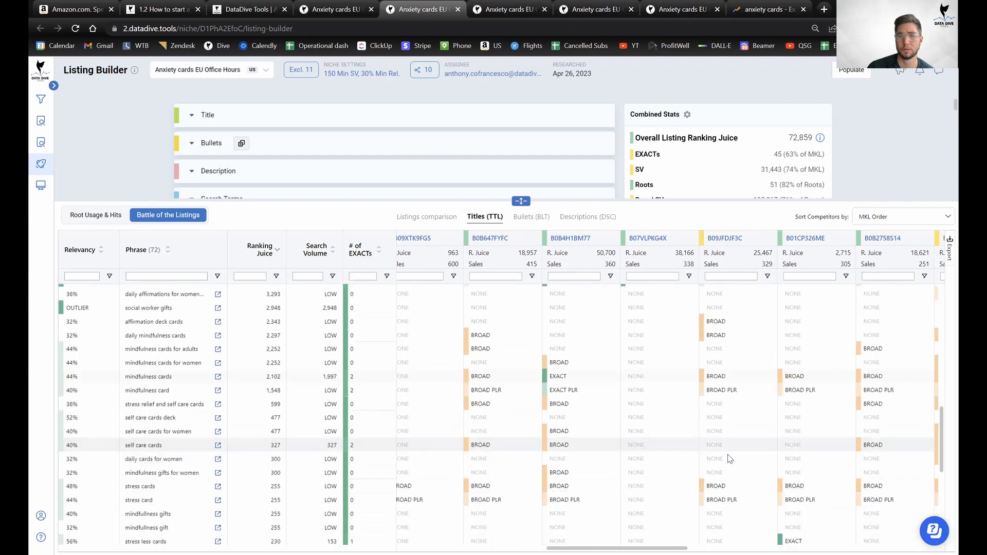
scroll(728, 411, "up", 15)
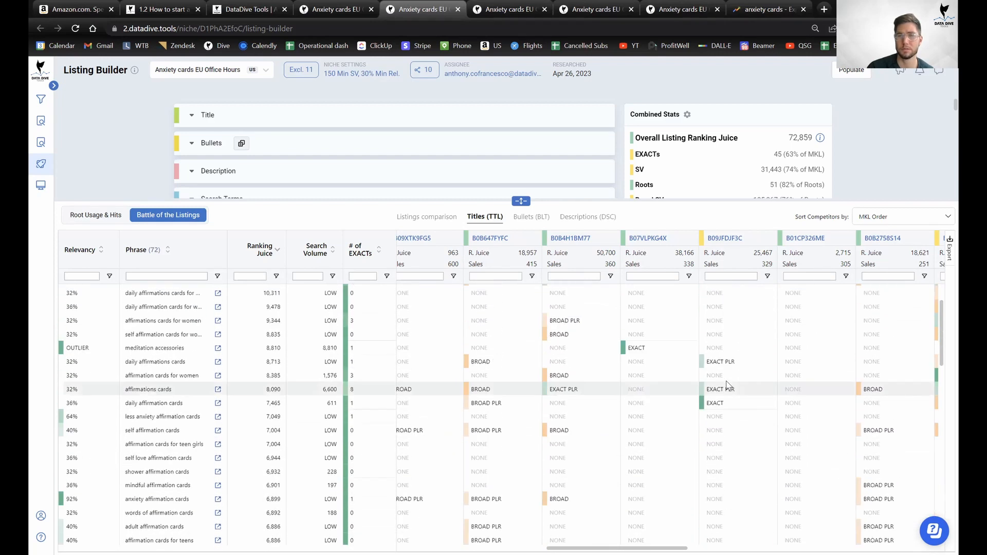
scroll(734, 443, "down", 8)
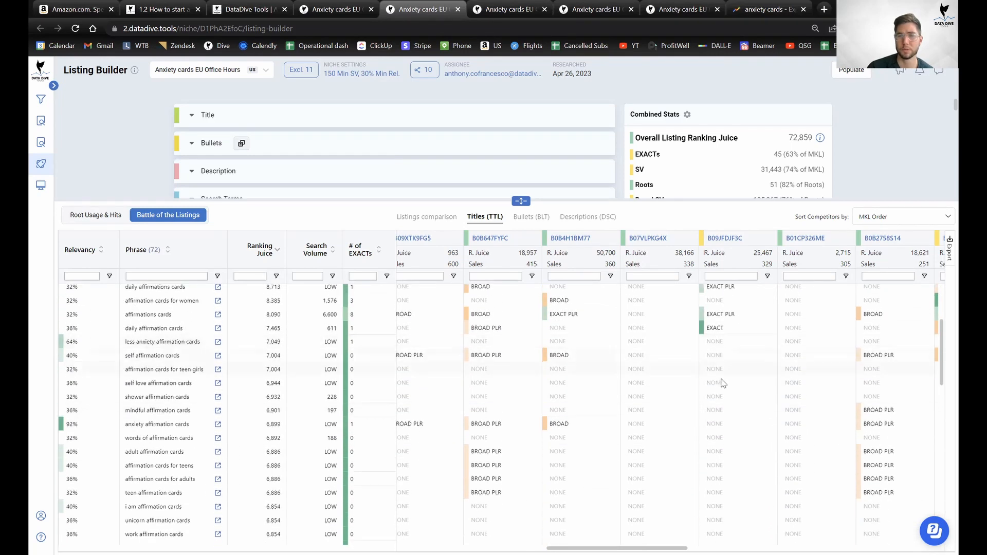
scroll(730, 356, "up", 3)
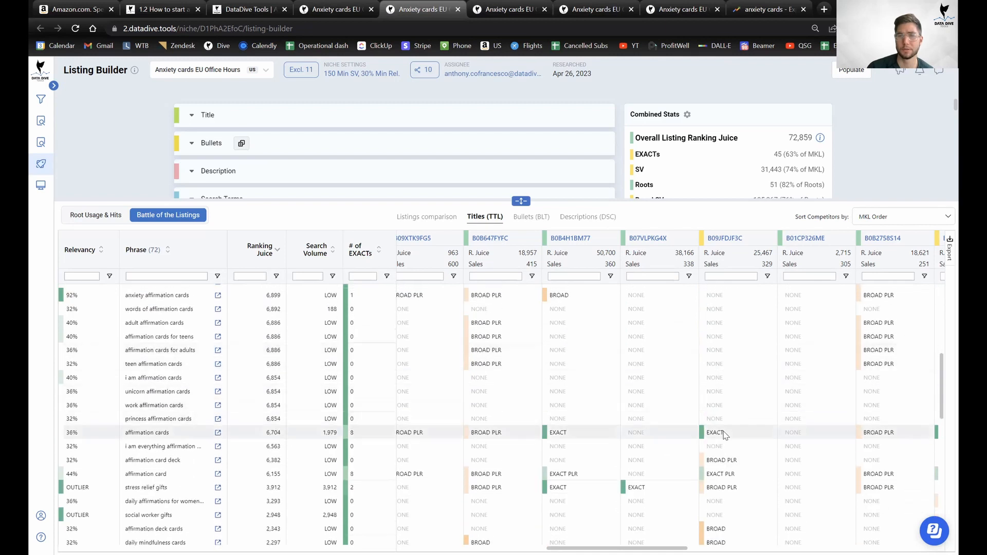
scroll(725, 434, "up", 7)
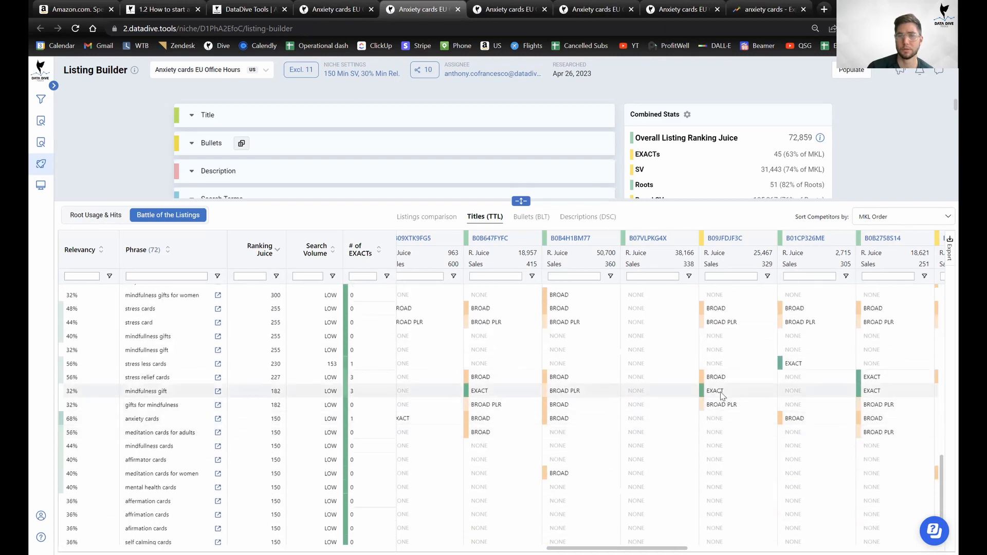
scroll(735, 452, "down", 15)
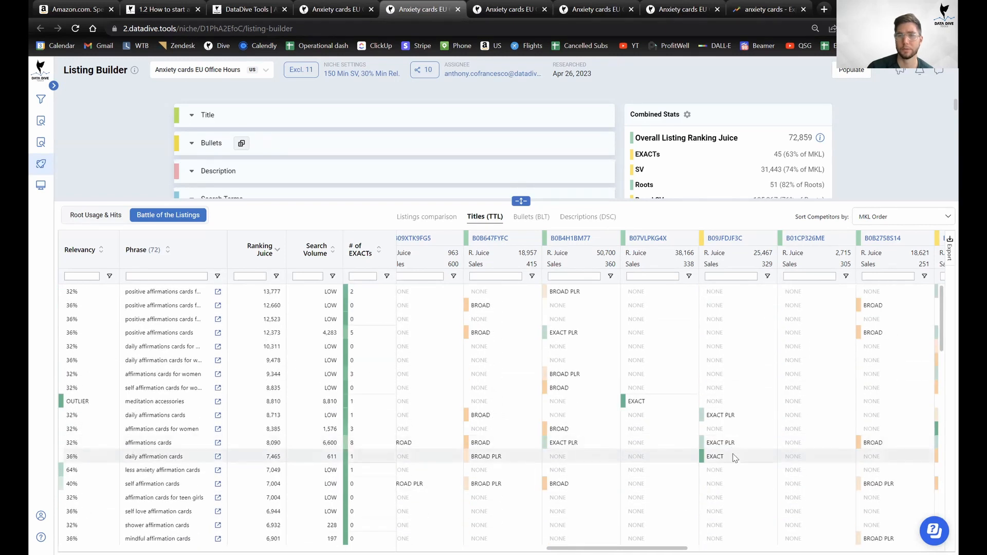
scroll(735, 479, "down", 2)
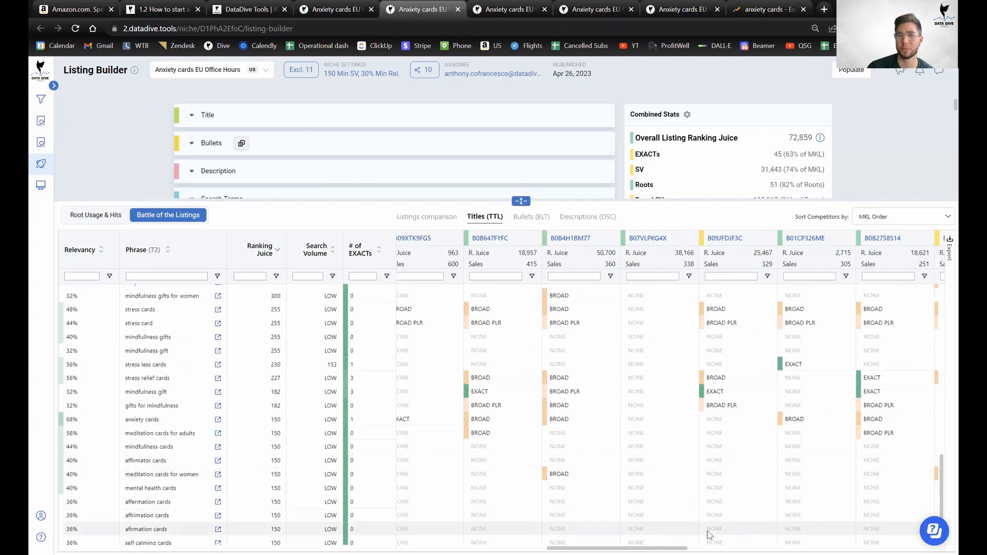
scroll(720, 483, "right", 5)
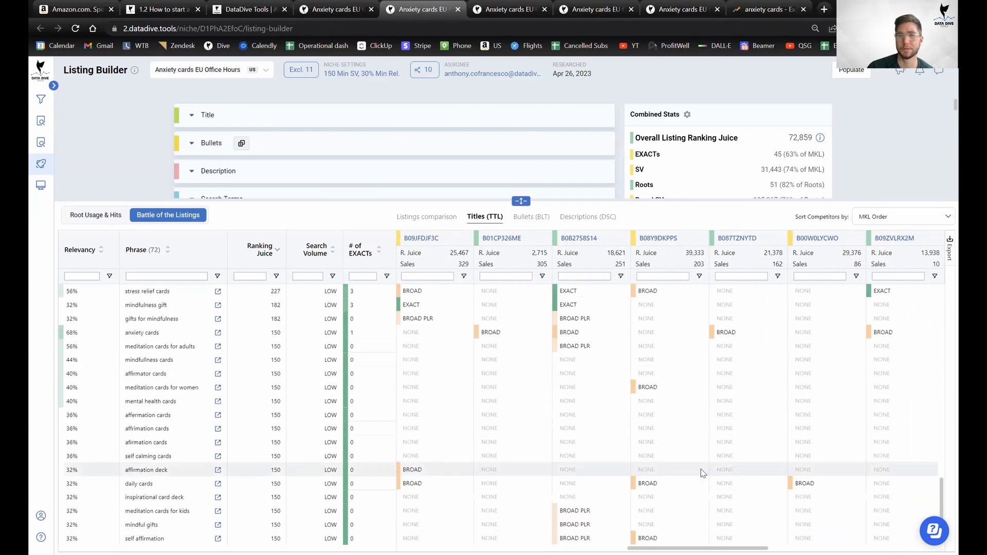
scroll(720, 479, "up", 15)
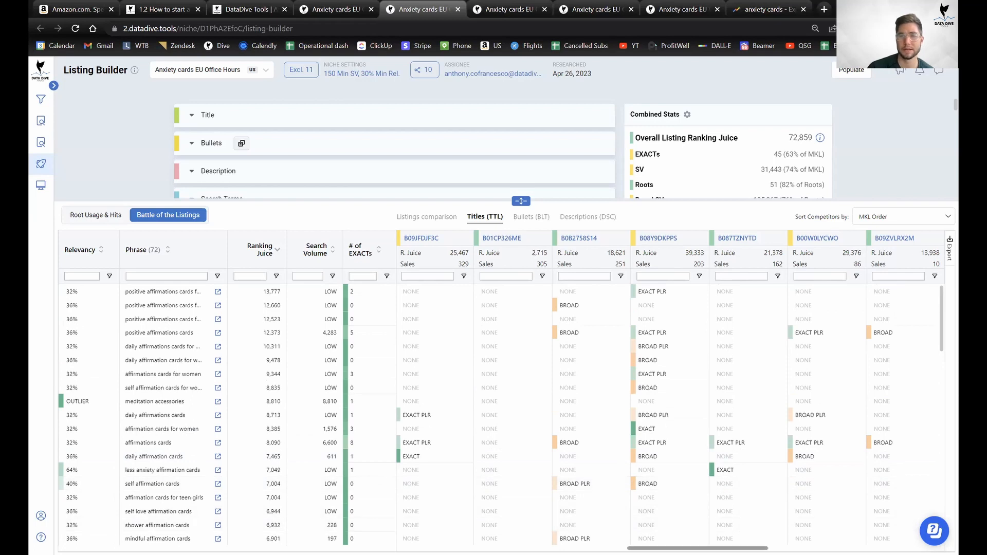
scroll(733, 491, "left", 5)
scroll(670, 390, "right", 3)
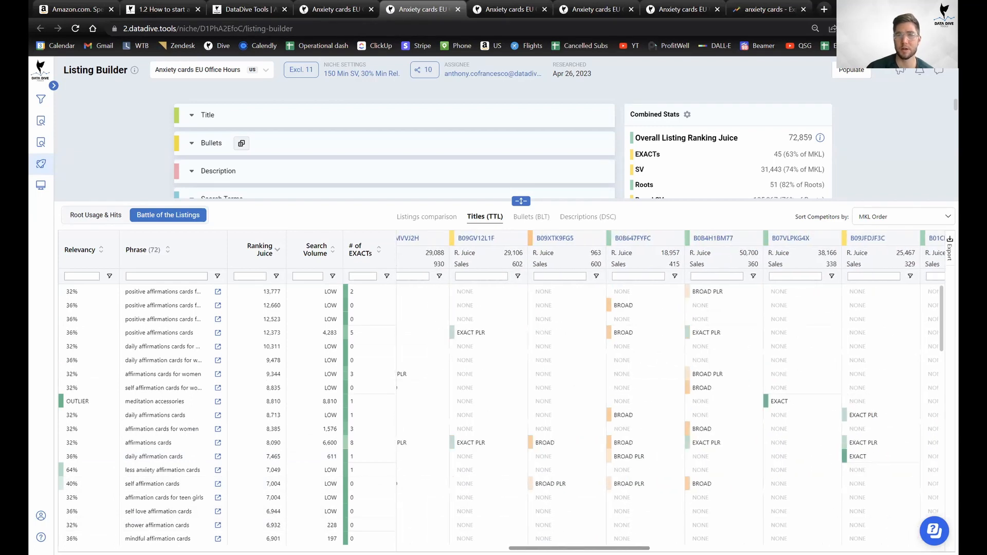
left_click_drag(496, 549, 499, 549)
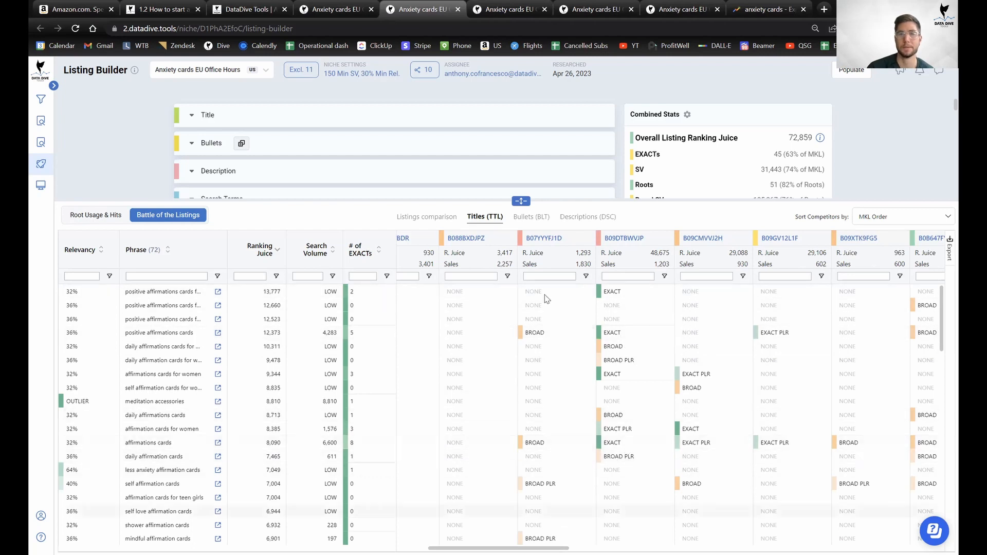
left_click(332, 10)
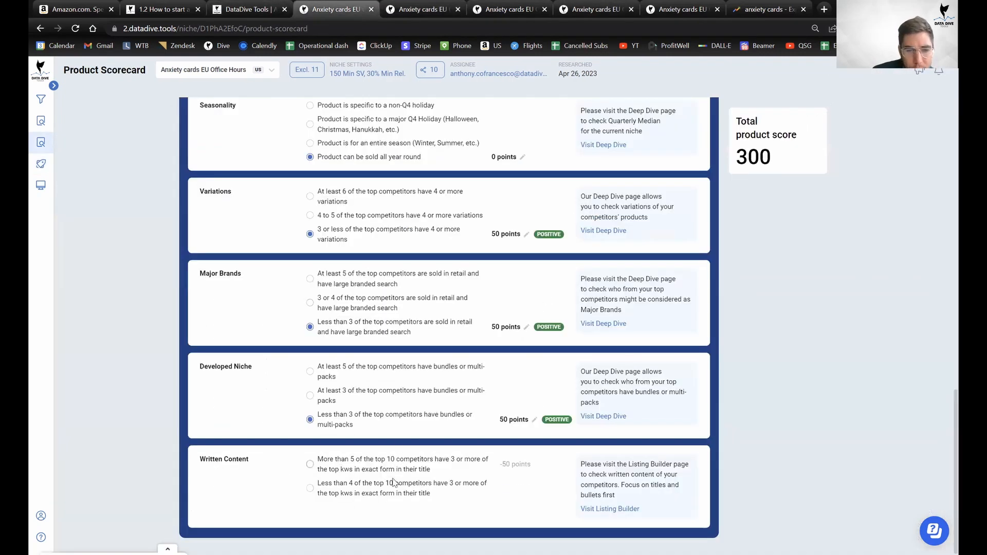
Score Written Content as Promising: fewer than 4 of the top 10 competitors use exact-match keywords in titles.
left_click(397, 495)
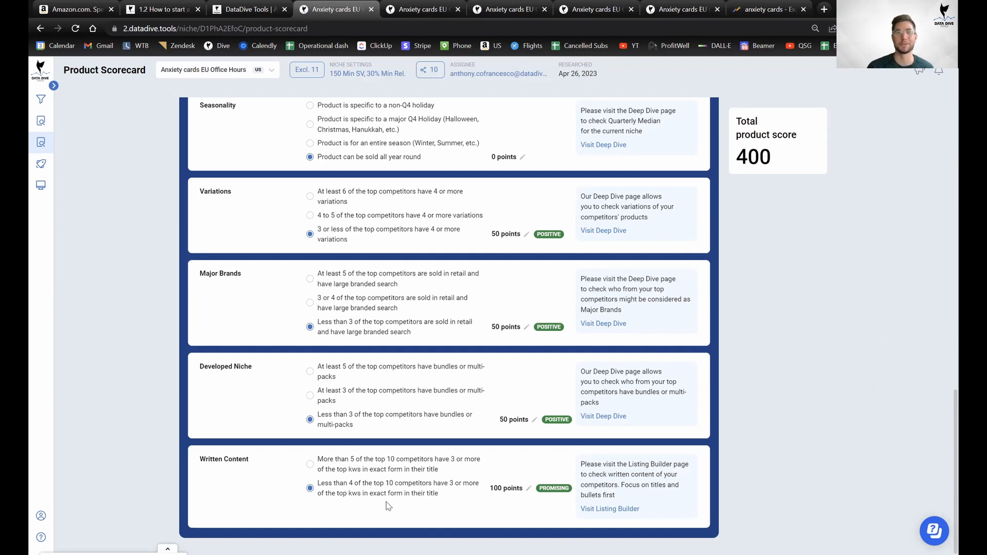
Cycle through the open tabs, ending on the Anxiety cards Listing Builder.
left_click(240, 8)
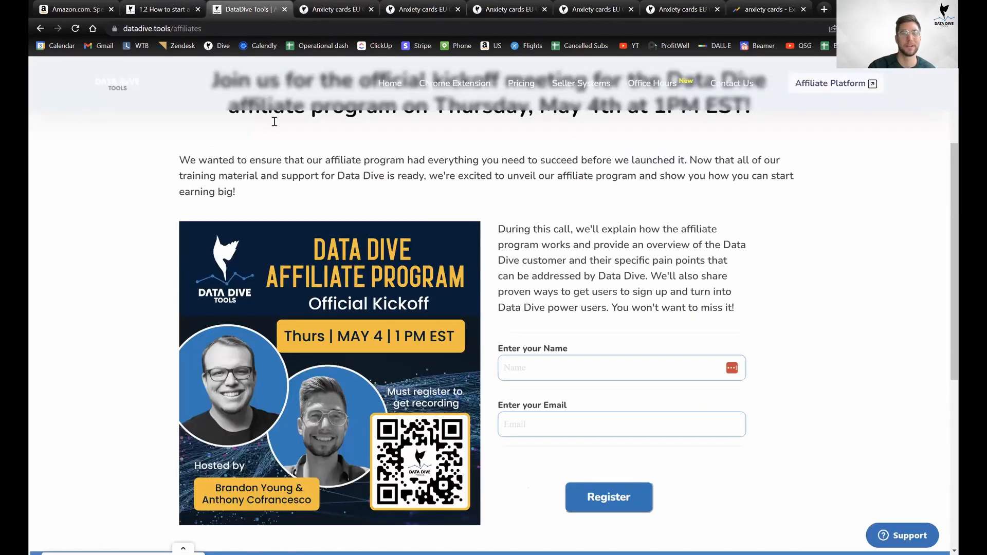
left_click(160, 9)
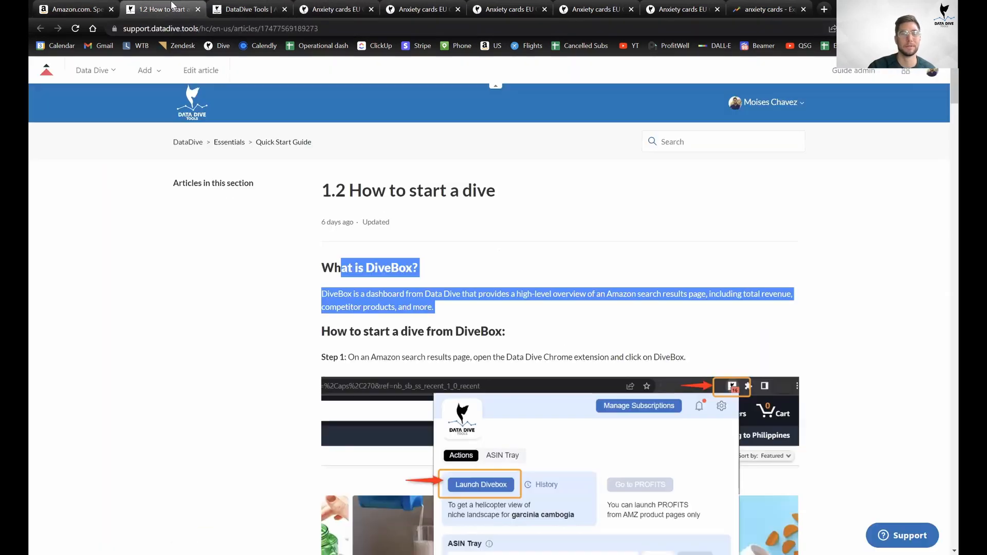
left_click(338, 8)
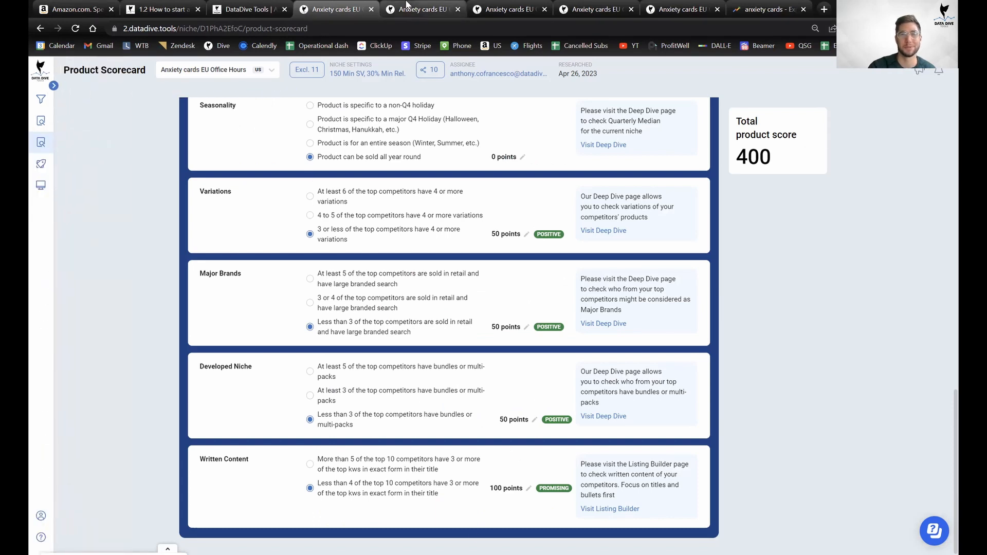
left_click(406, 9)
Open Data Dive in a new tab and open the EU Office Hours - Garlic Press PPC niche from the Pipeline.
right_click(221, 44)
left_click(249, 57)
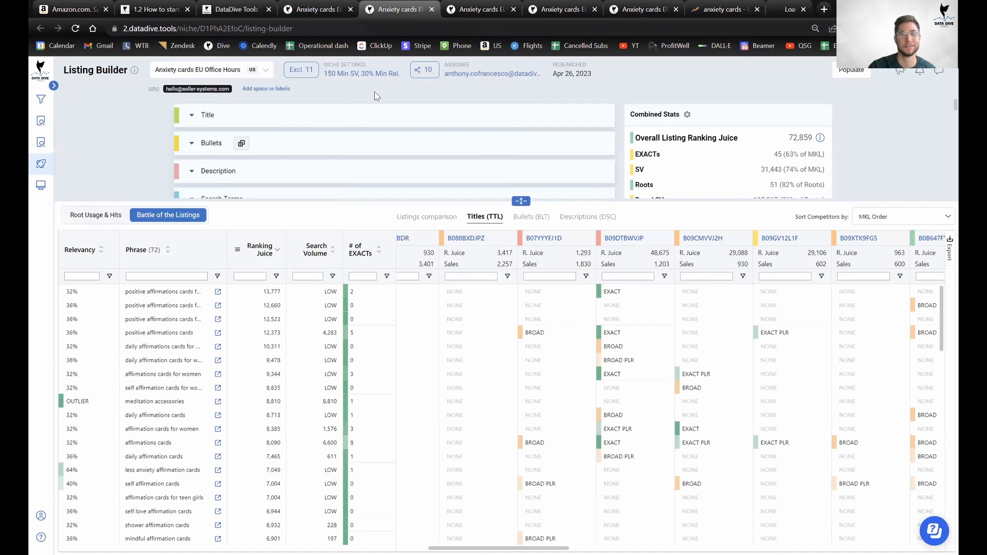
left_click(744, 7)
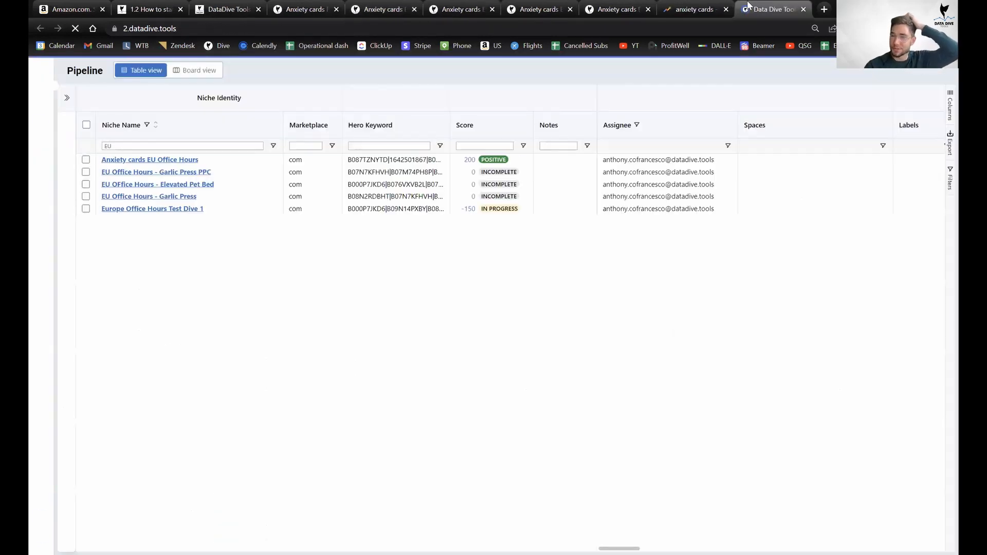
double_click(186, 145)
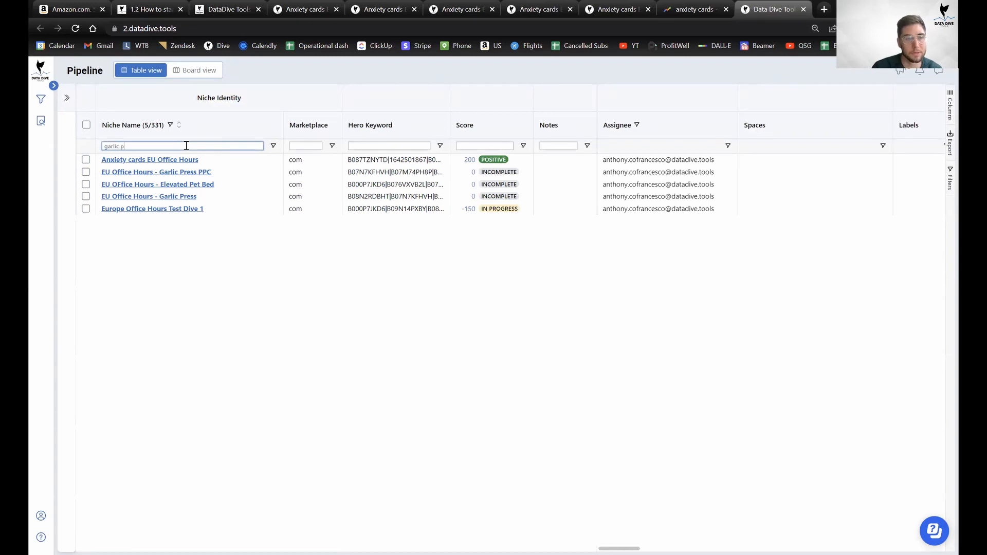
left_click(163, 172)
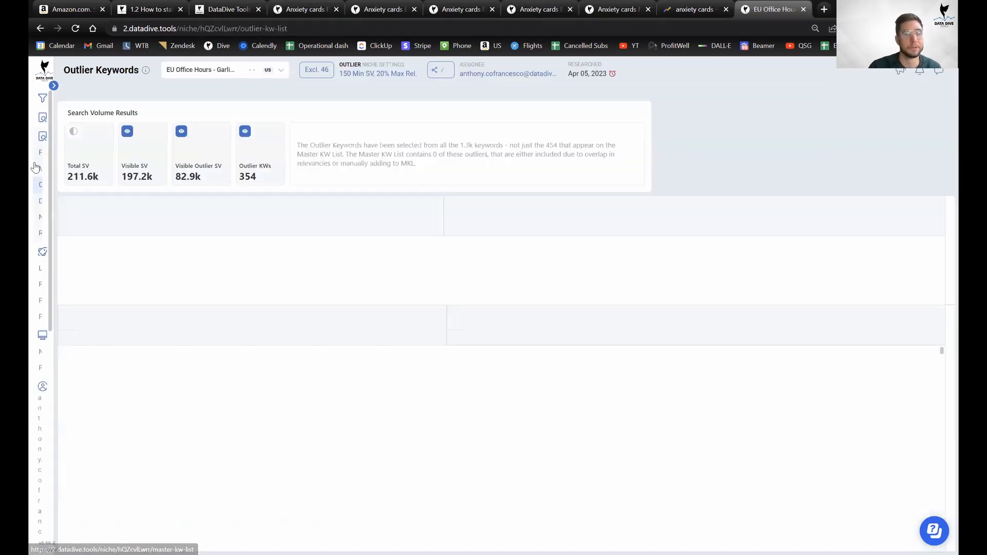
mouse_move(45, 244)
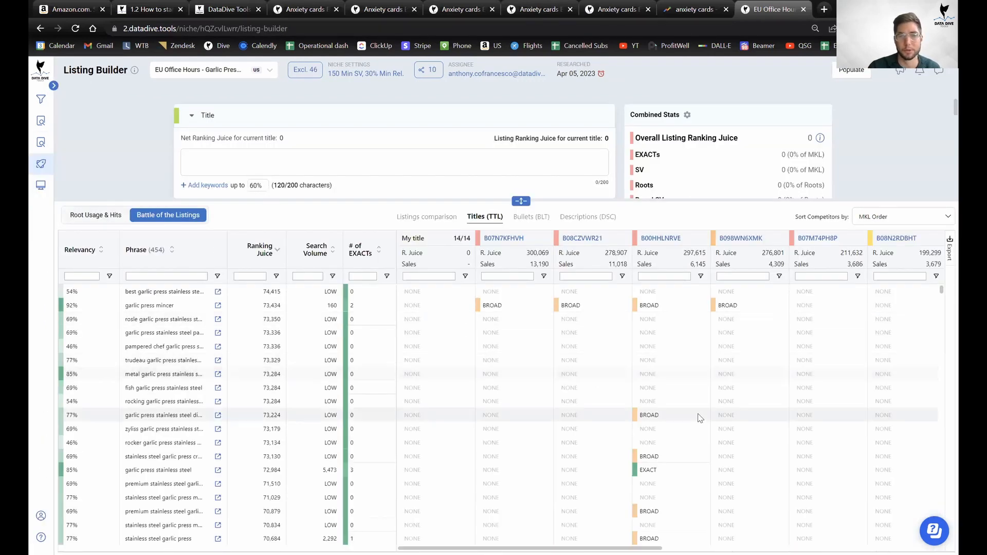
Sort the garlic press keywords by search volume, highest first, and browse the rows and competitor columns.
left_click(308, 256)
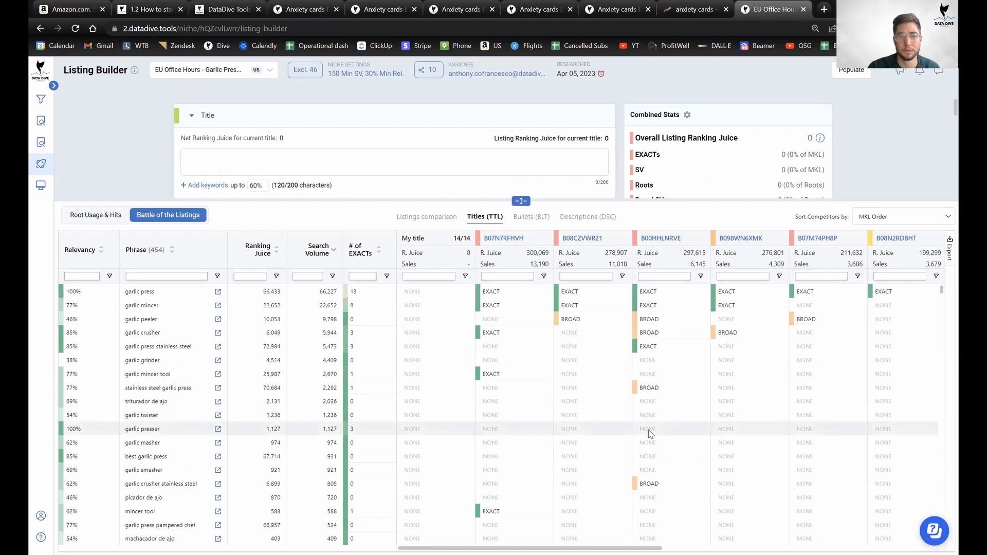
scroll(719, 421, "down", 10)
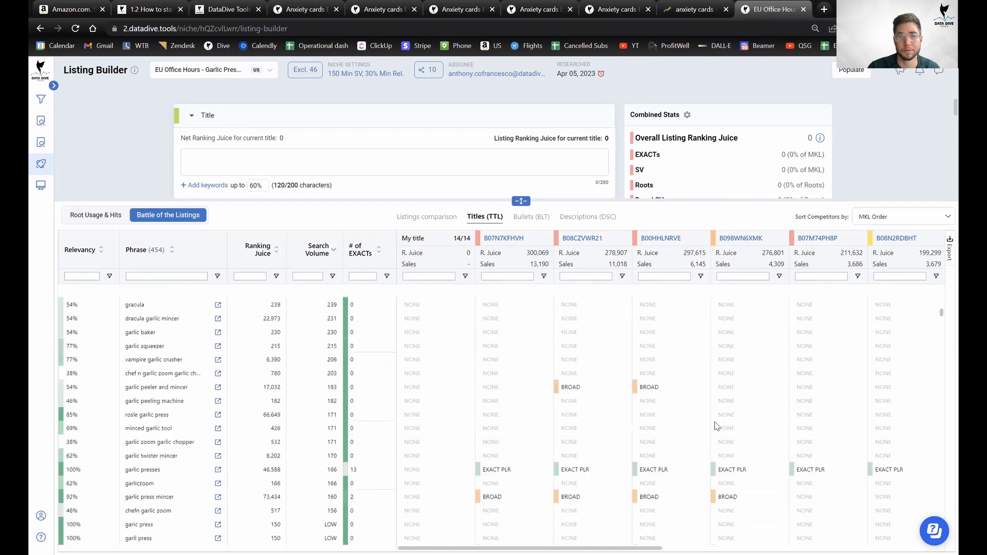
scroll(716, 426, "up", 10)
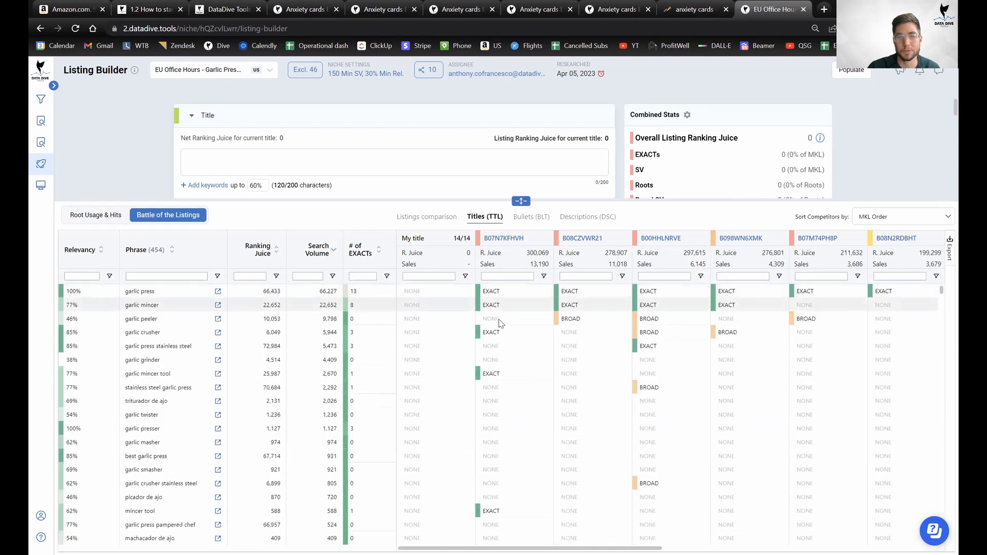
scroll(584, 296, "down", 10)
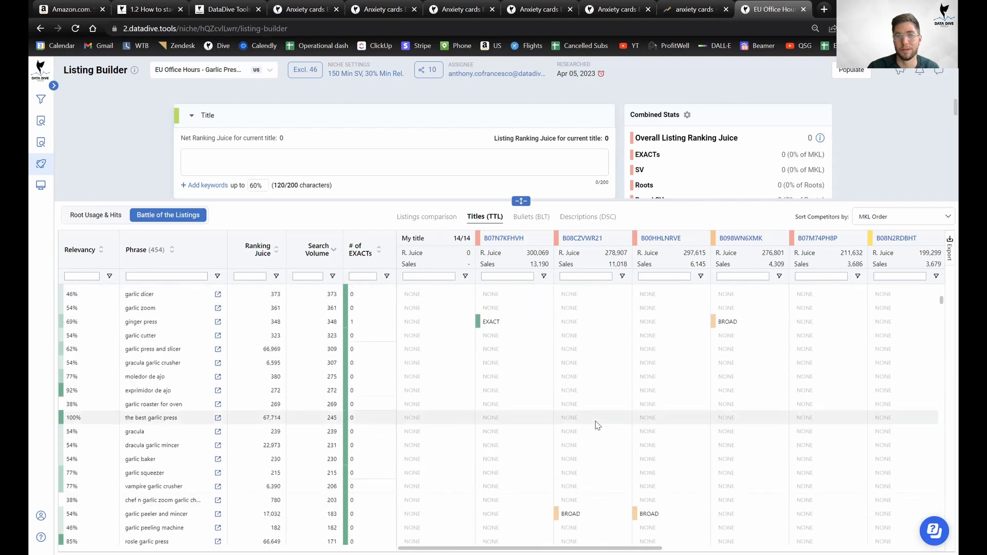
scroll(617, 390, "up", 10)
scroll(667, 360, "down", 15)
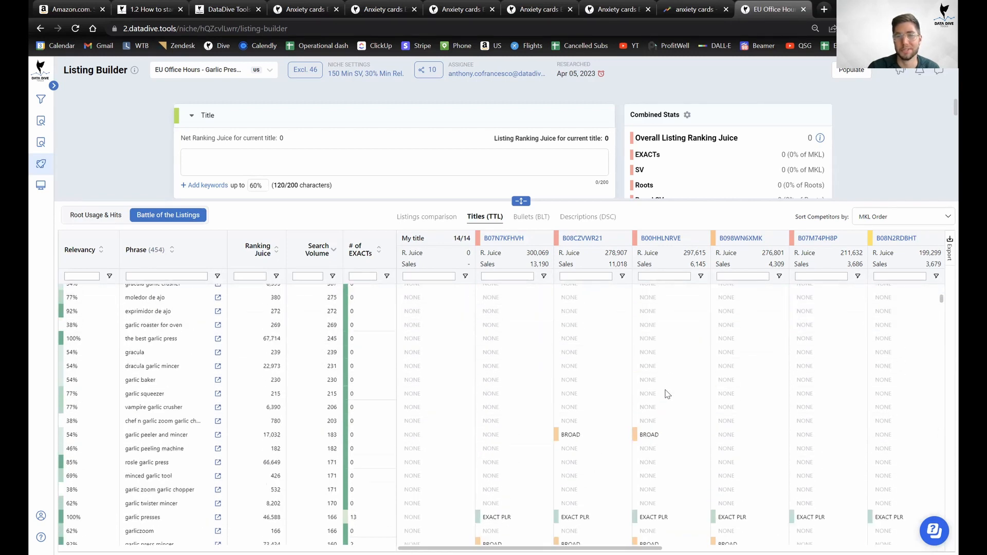
scroll(667, 402, "down", 15)
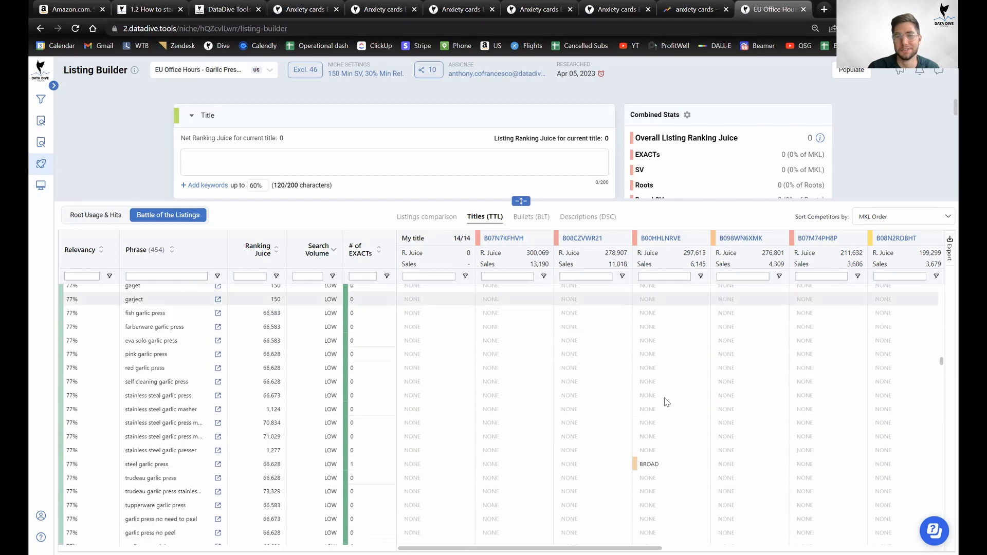
scroll(666, 402, "down", 15)
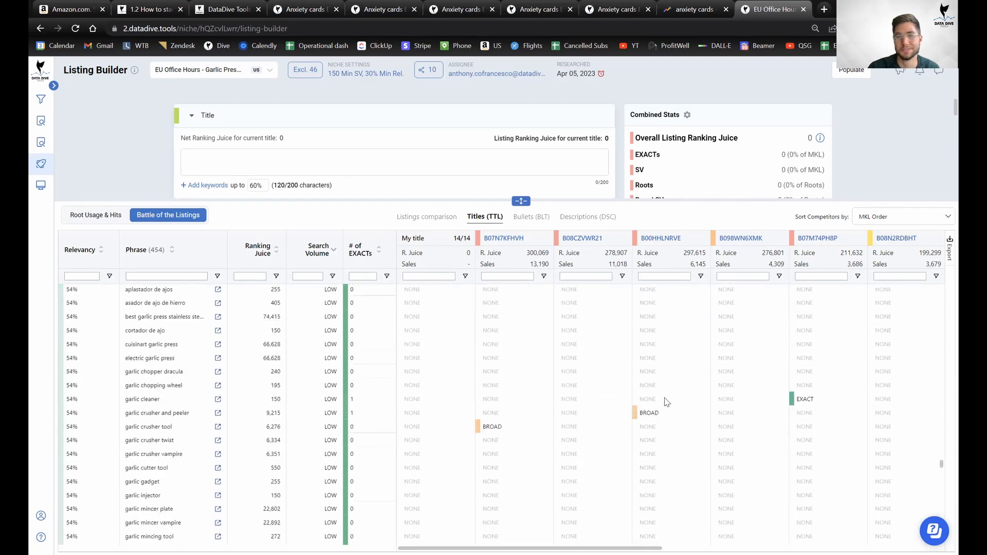
scroll(659, 373, "down", 15)
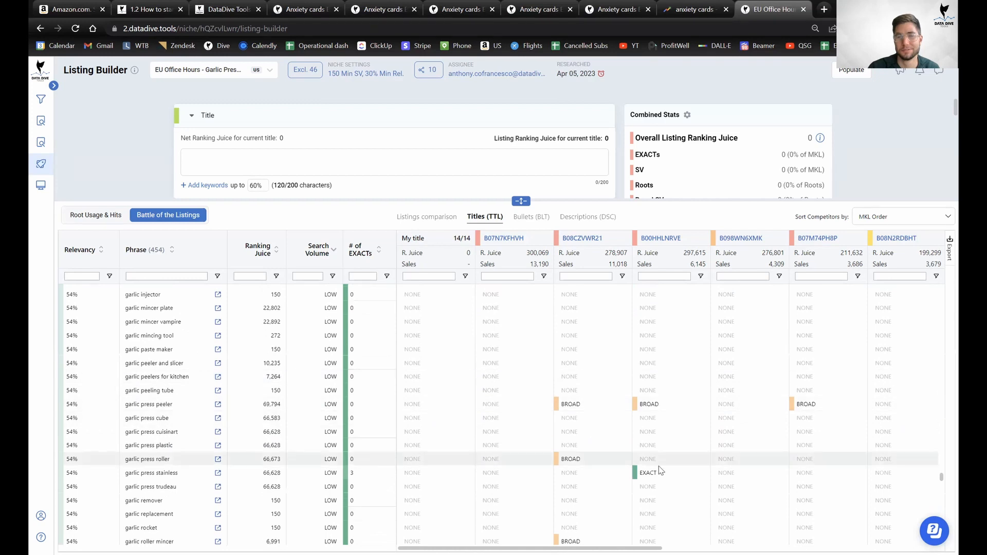
scroll(670, 466, "up", 10)
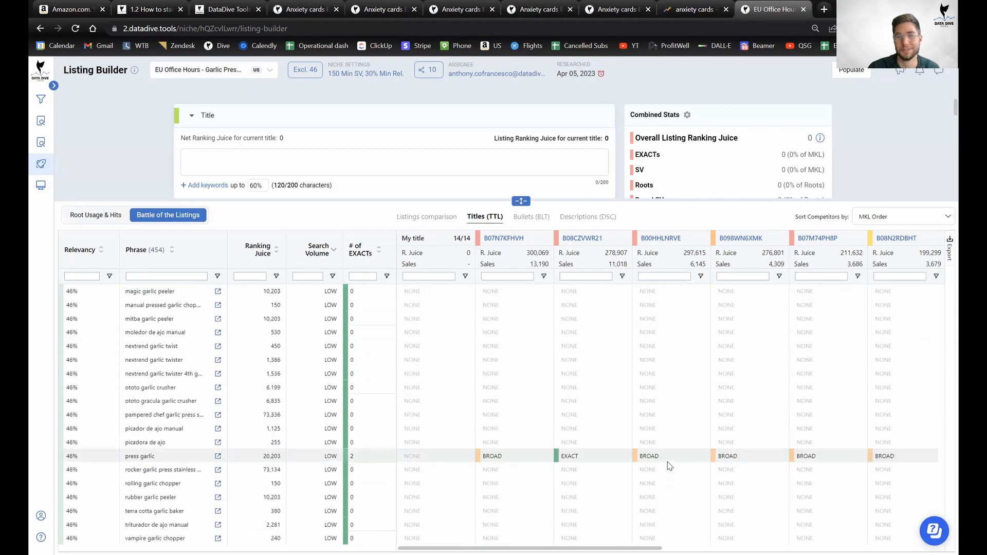
scroll(683, 453, "up", 20)
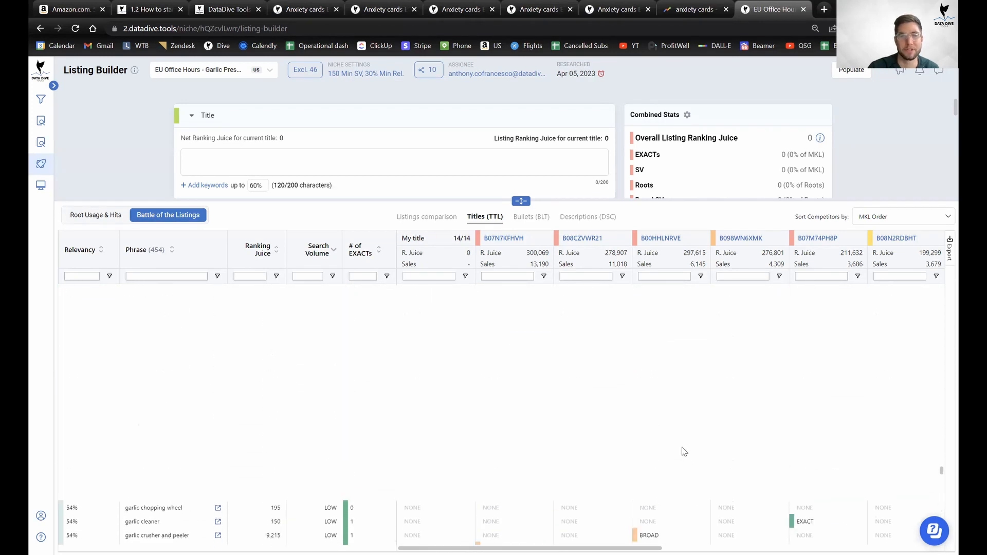
scroll(652, 379, "up", 15)
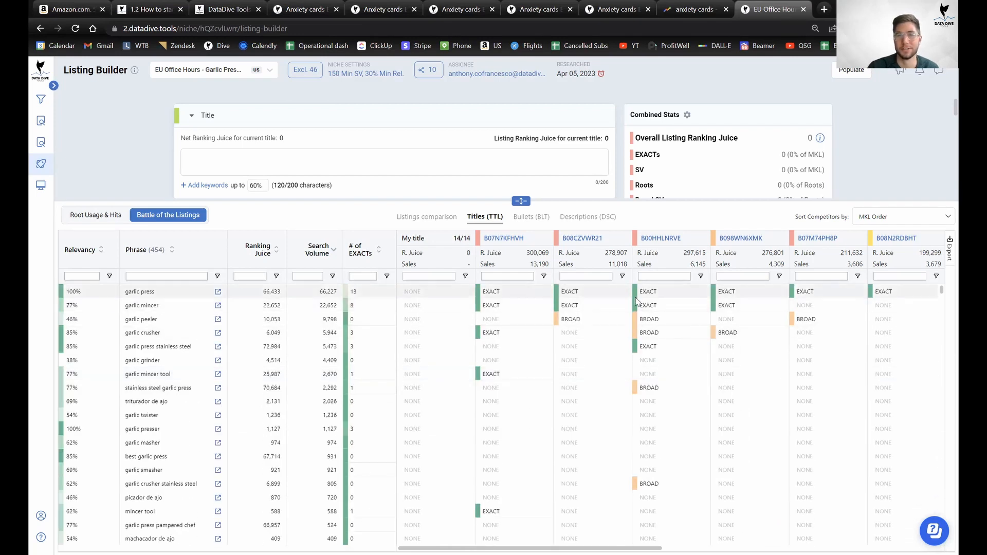
scroll(671, 390, "right", 10)
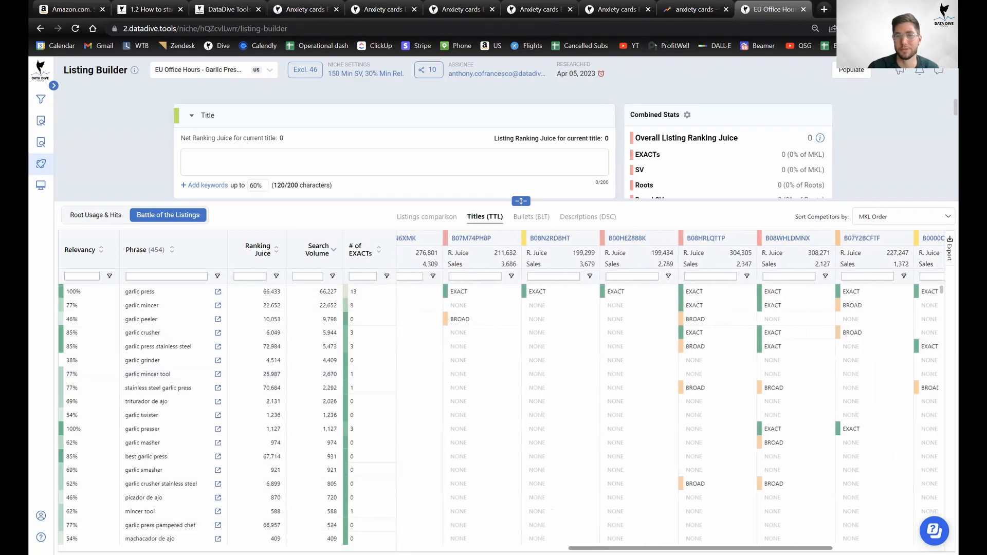
left_click(308, 9)
On the Anxiety cards Product Scorecard, collapse the Competitiveness section so all sections show with total 400.
left_click(389, 8)
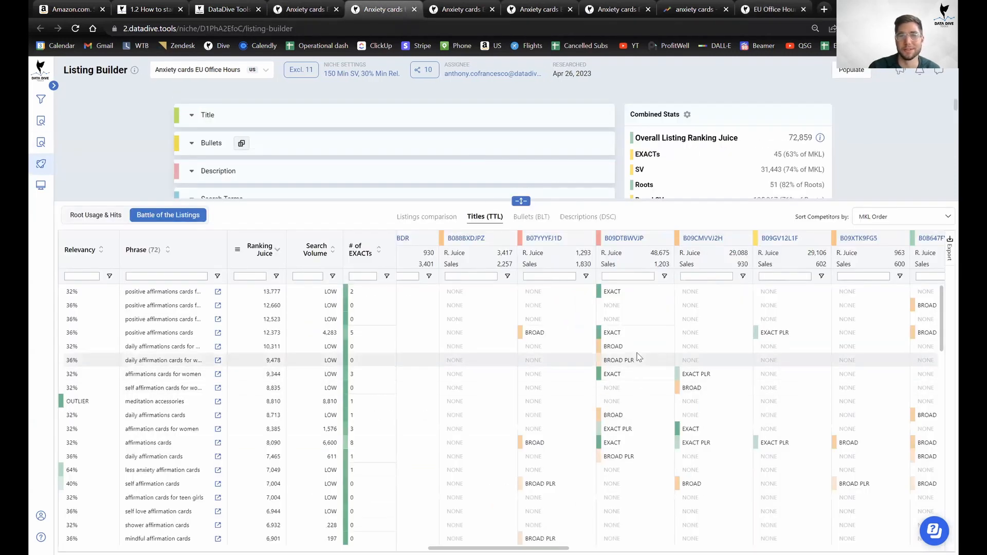
scroll(628, 467, "up", 3)
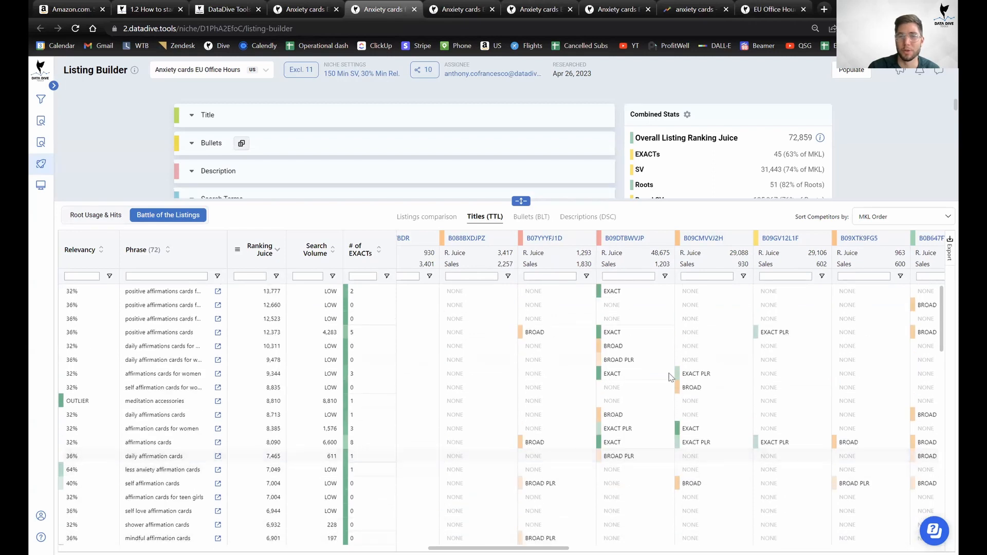
left_click(310, 6)
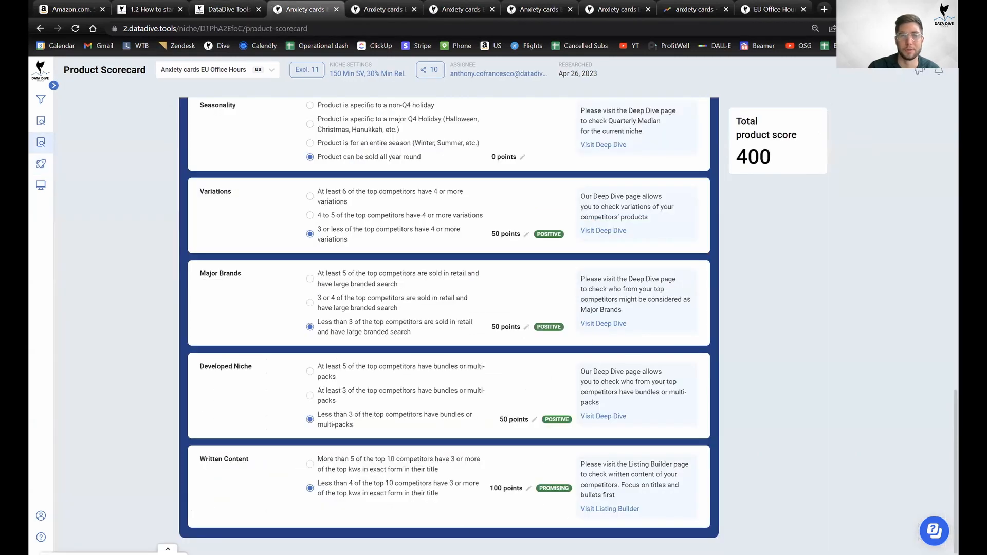
scroll(520, 431, "up", 9)
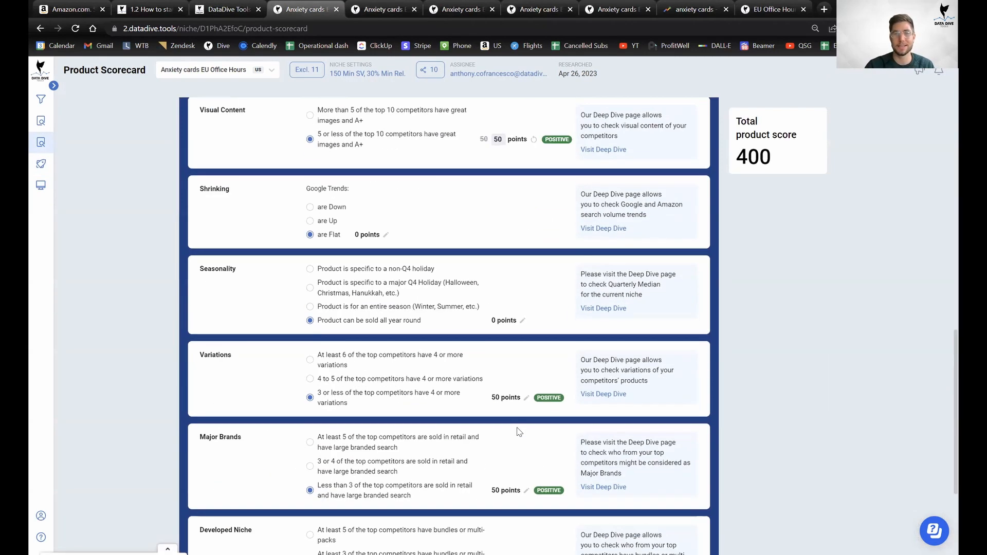
scroll(524, 414, "up", 4)
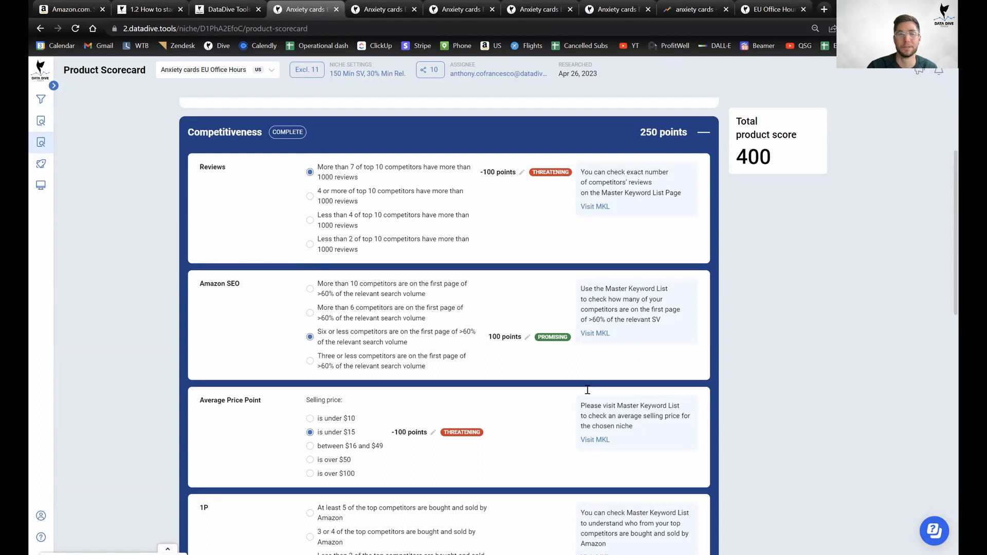
scroll(587, 391, "down", 3)
scroll(427, 334, "up", 6)
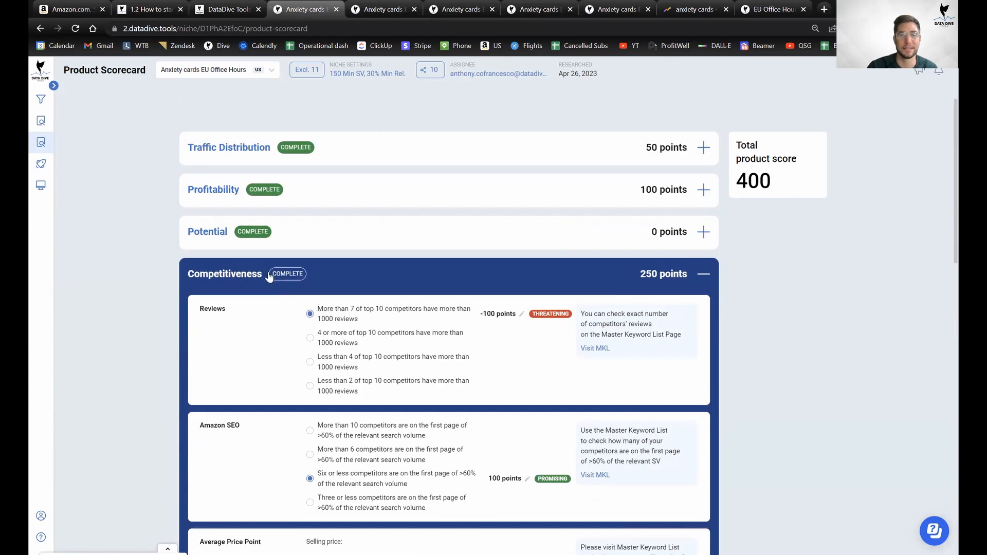
left_click(269, 277)
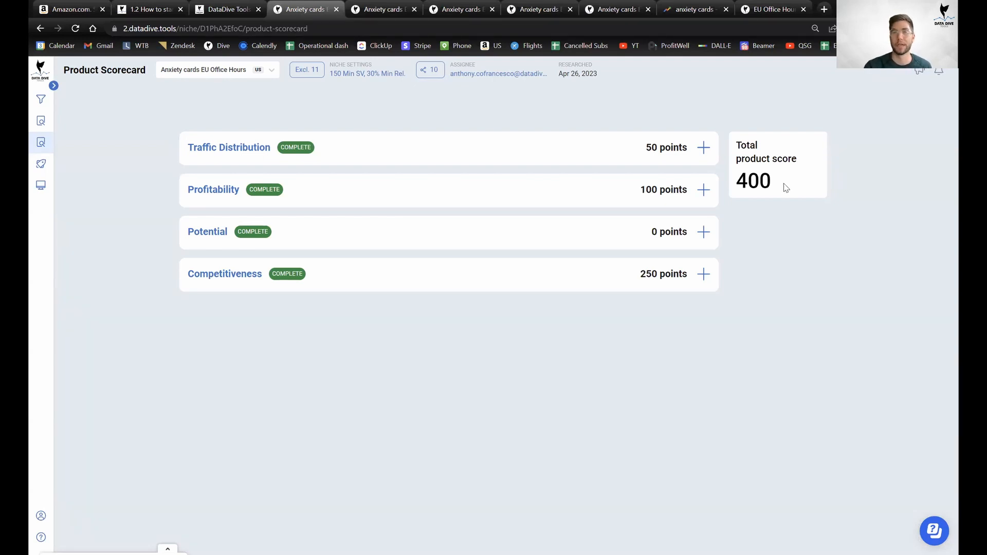
mouse_move(41, 139)
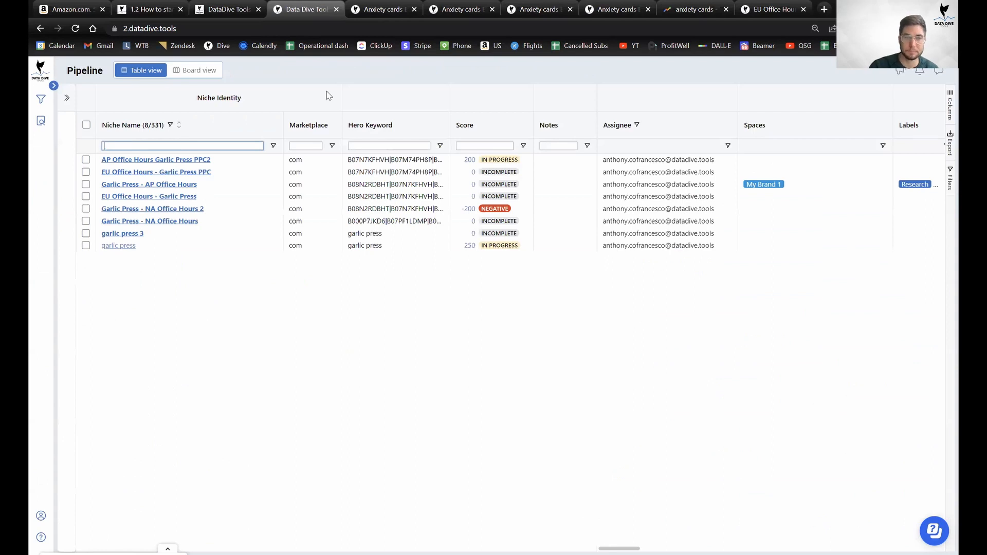
Sort the niche Pipeline table by research date, newest first.
scroll(163, 221, "down", 1)
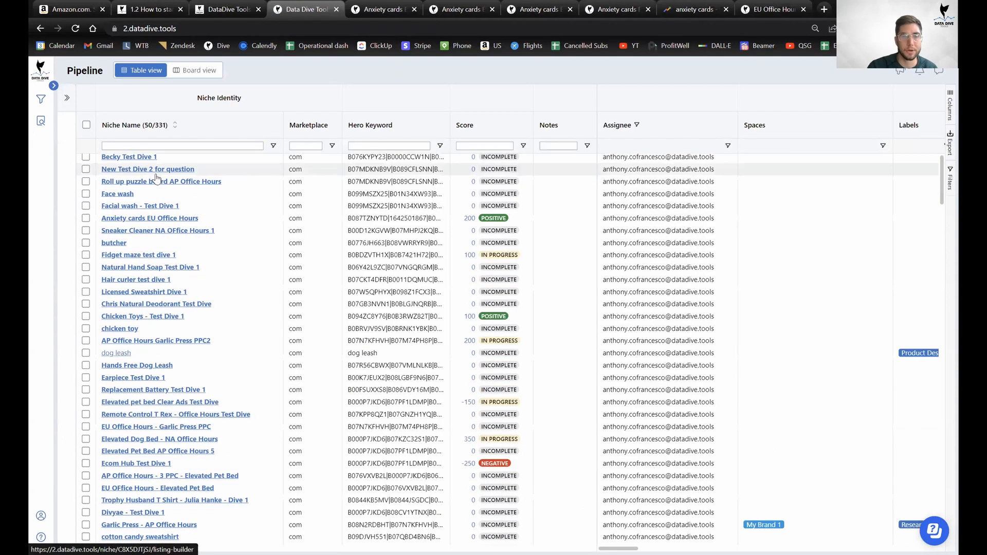
scroll(243, 179, "up", 1)
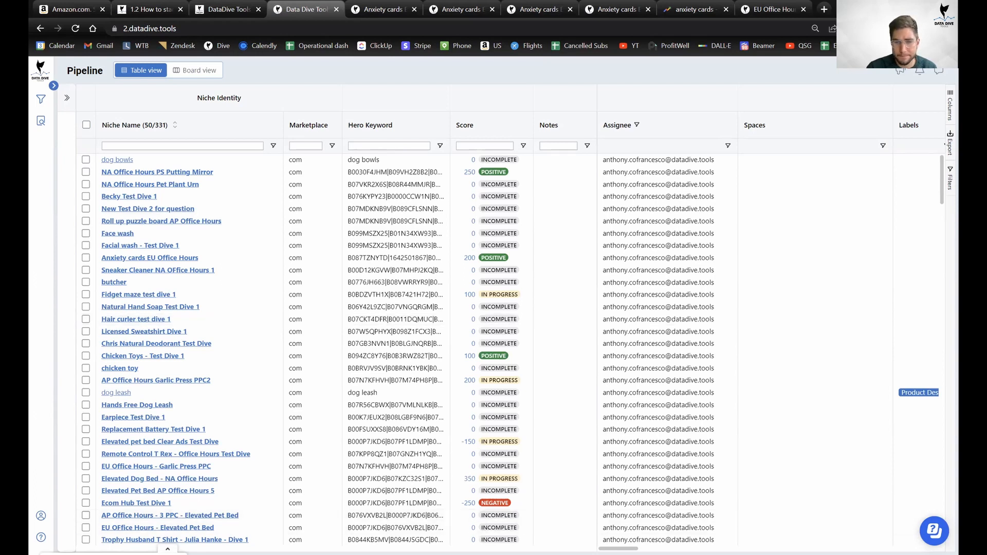
scroll(771, 319, "right", 6)
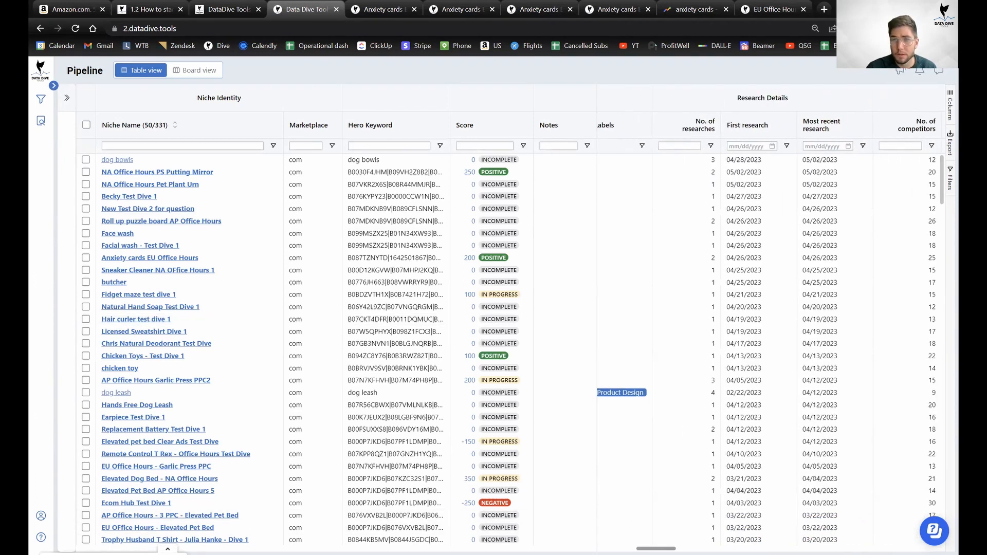
scroll(789, 371, "right", 1)
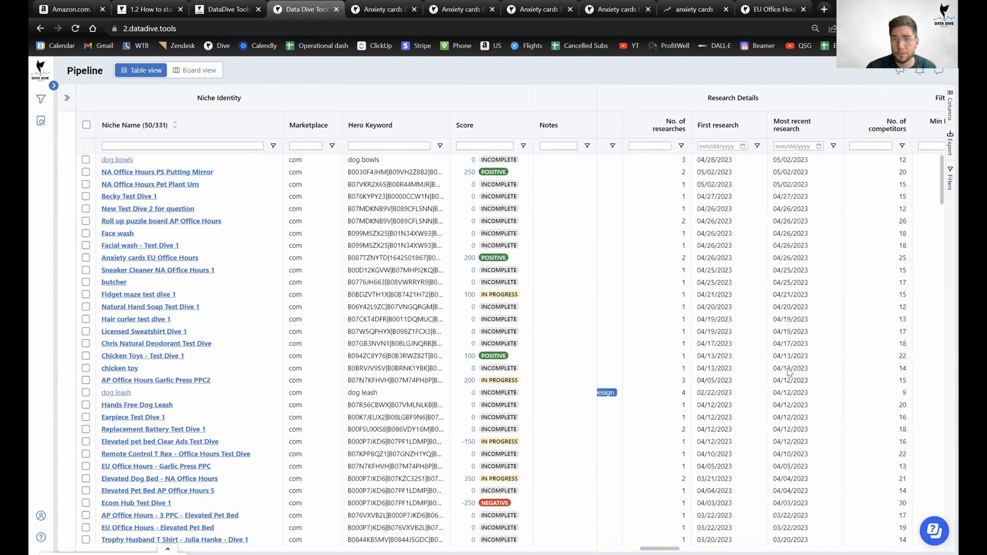
left_click(797, 124)
left_click(796, 124)
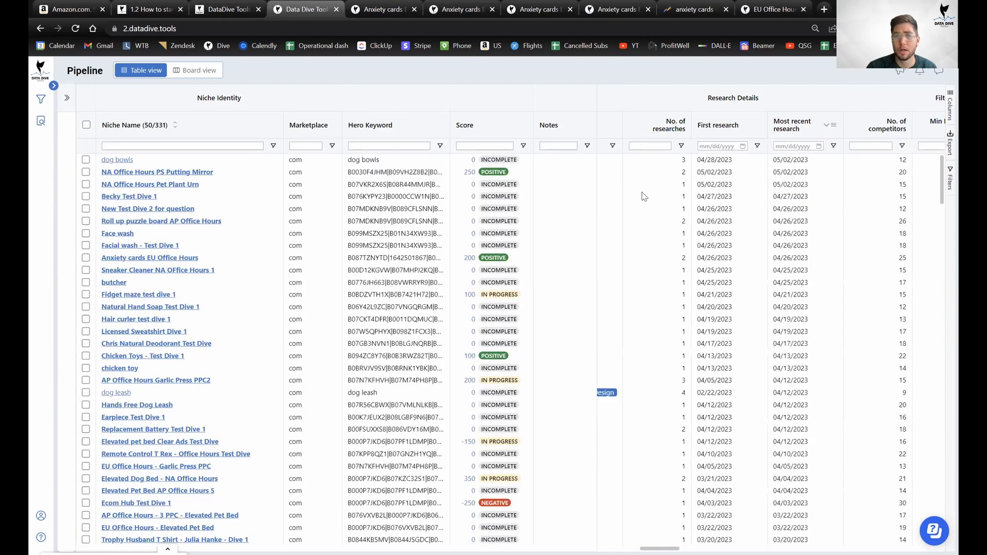
scroll(545, 241, "down", 2)
scroll(478, 248, "up", 2)
scroll(393, 262, "up", 1)
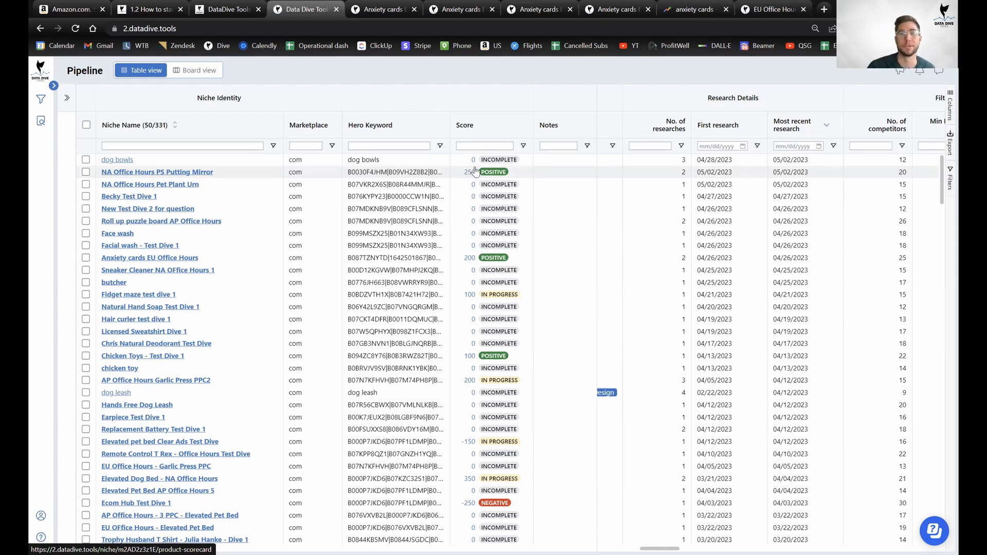
Bring up the options menu for the NA Office Hours PS Putting Mirror niche, then dismiss it.
right_click(146, 177)
mouse_move(172, 183)
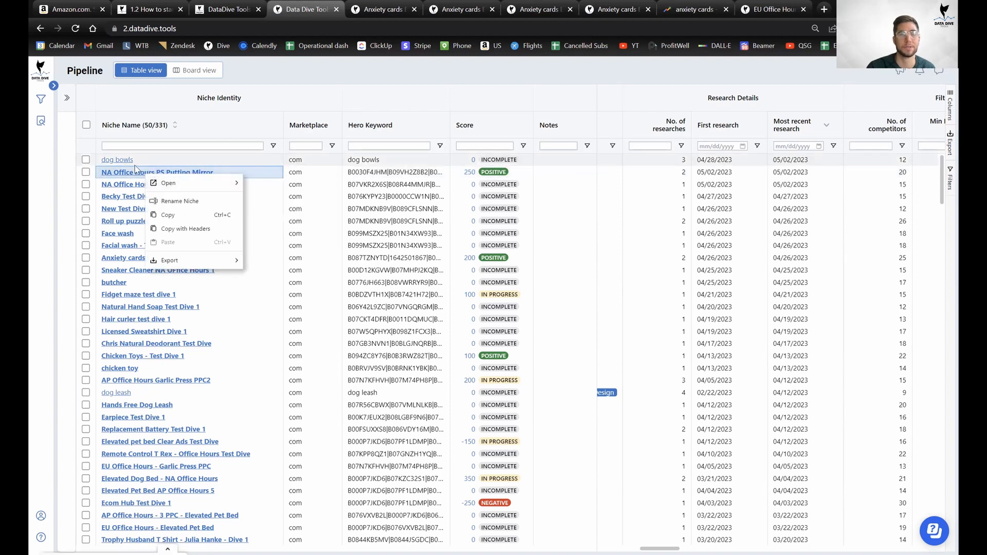
left_click(461, 147)
Reopen the Anxiety cards Product Scorecard and toggle the Traffic Distribution criteria.
left_click(40, 28)
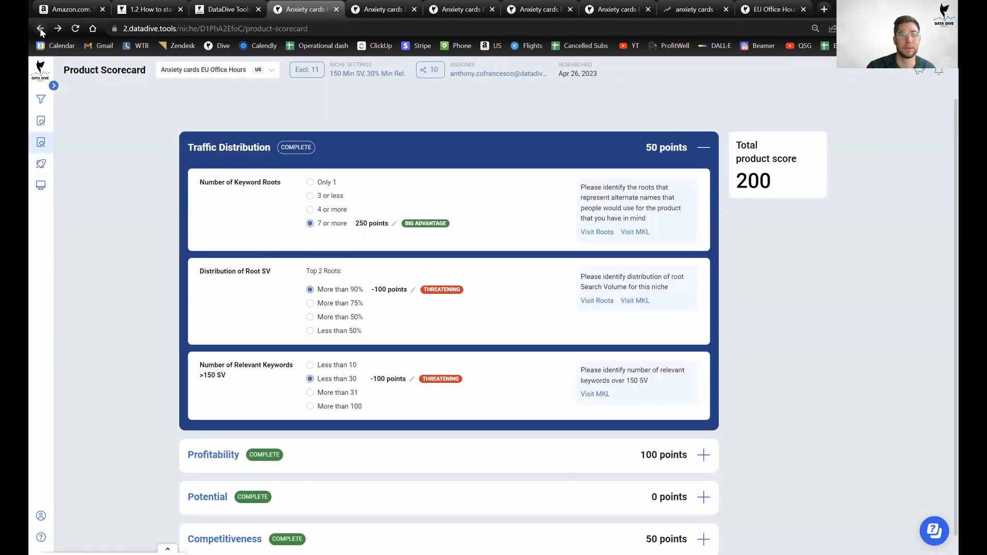
left_click(41, 29)
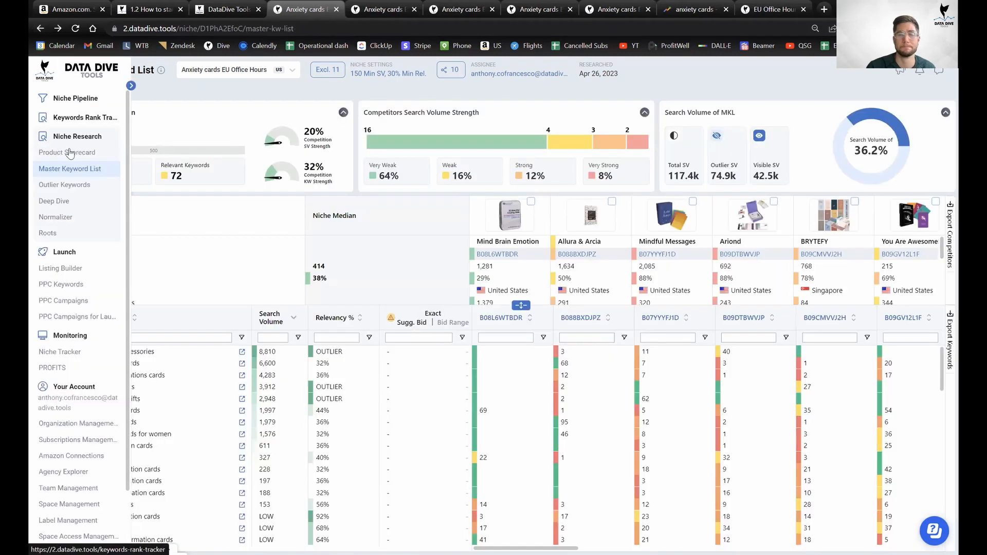
left_click(64, 150)
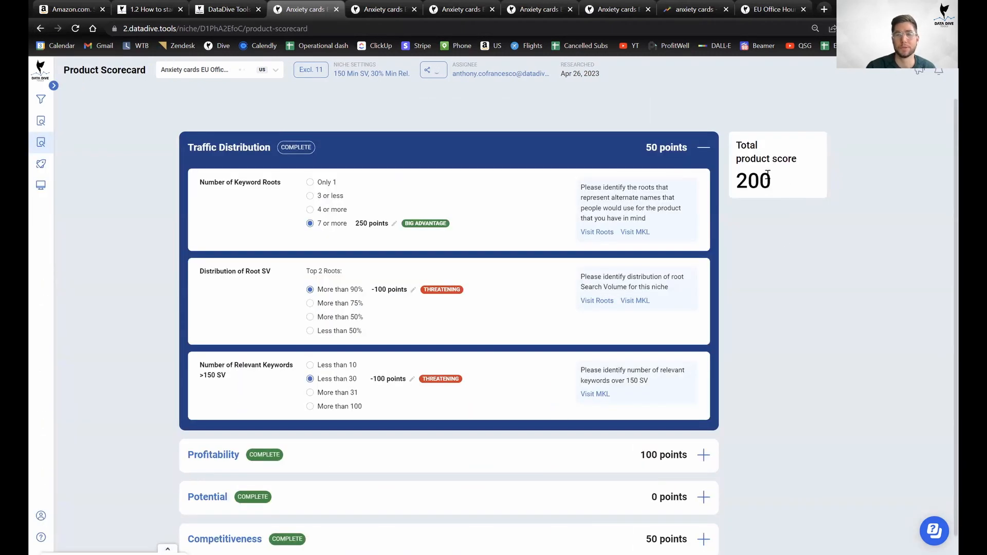
left_click(704, 149)
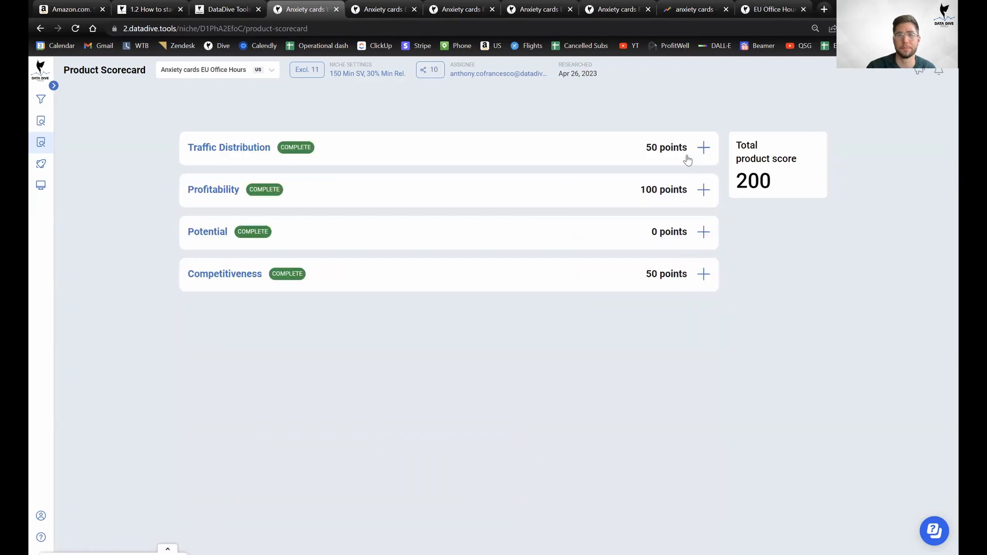
left_click(629, 160)
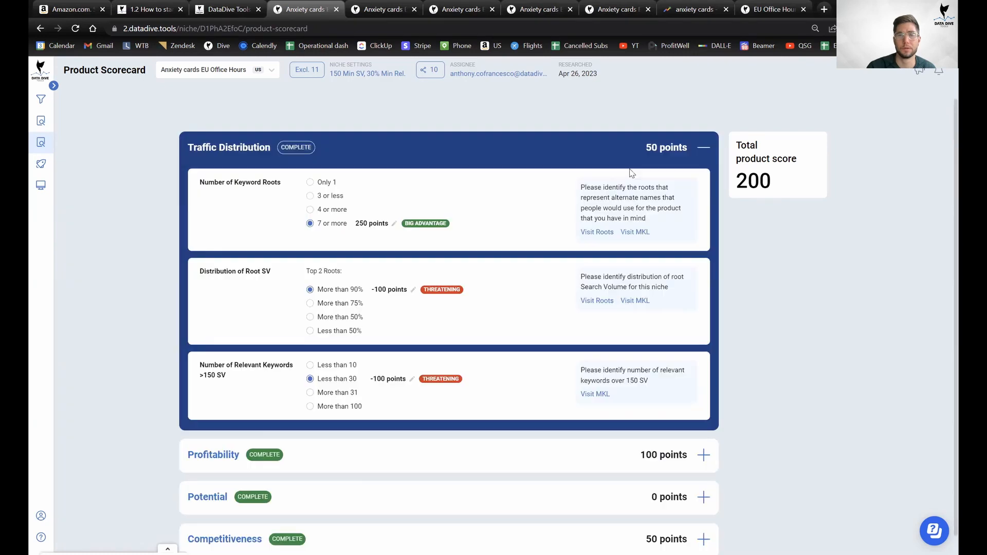
left_click(642, 158)
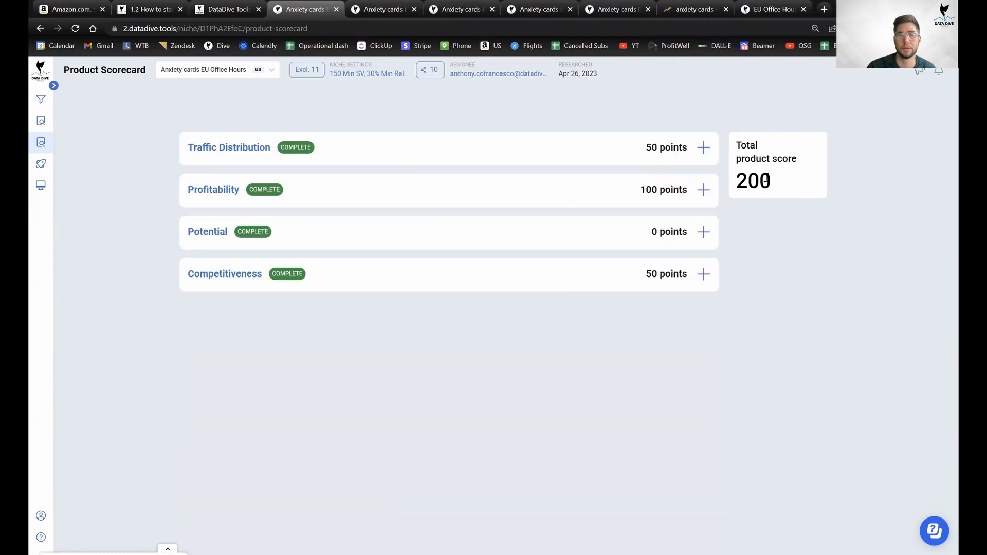
Expand the Competitiveness criteria and scroll through all the scorecard criteria.
left_click(610, 277)
scroll(610, 278, "down", 10)
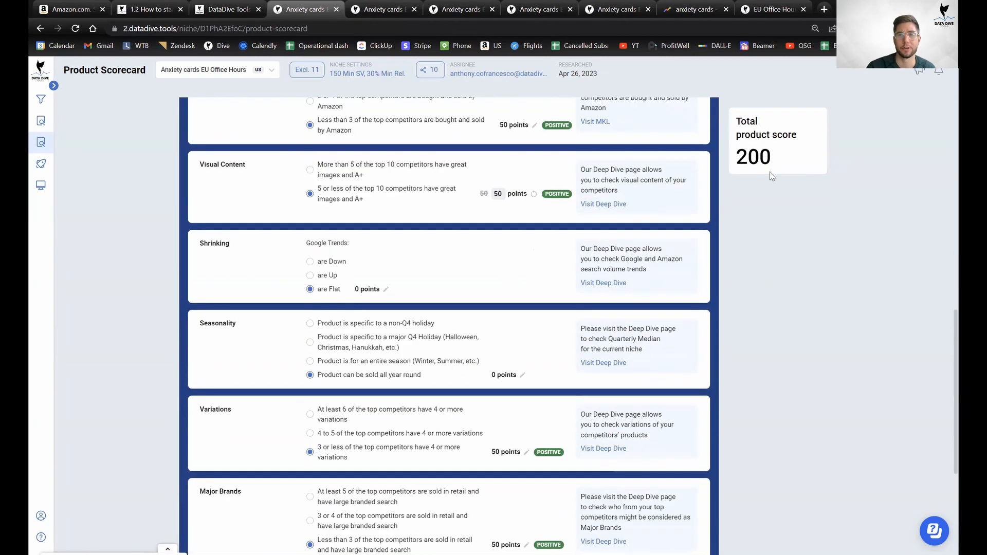
scroll(733, 187, "down", 2)
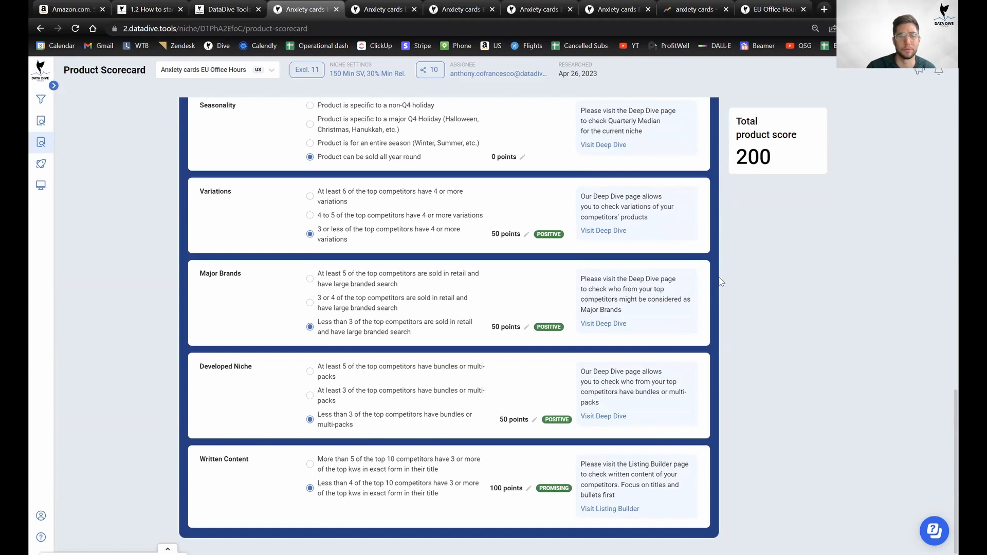
scroll(721, 280, "up", 10)
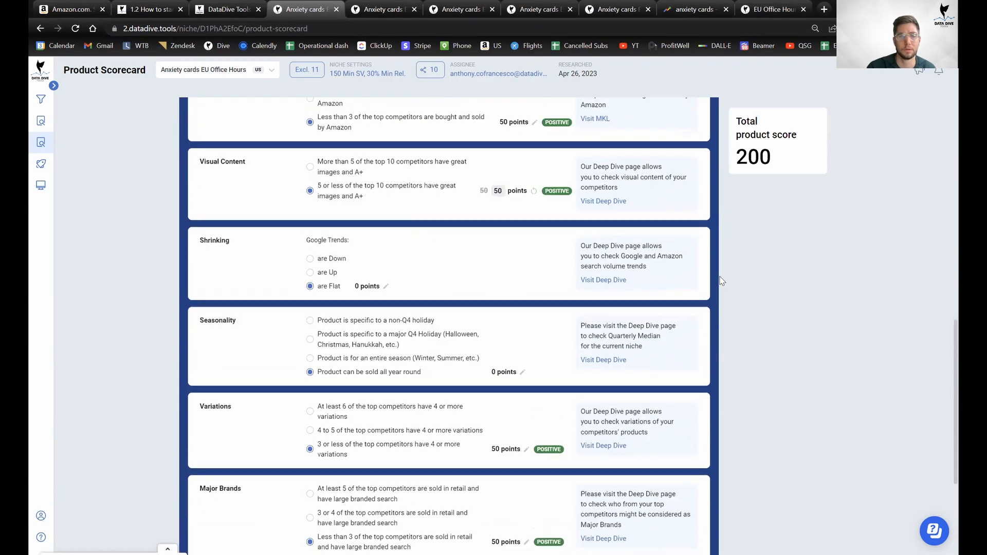
scroll(721, 280, "up", 6)
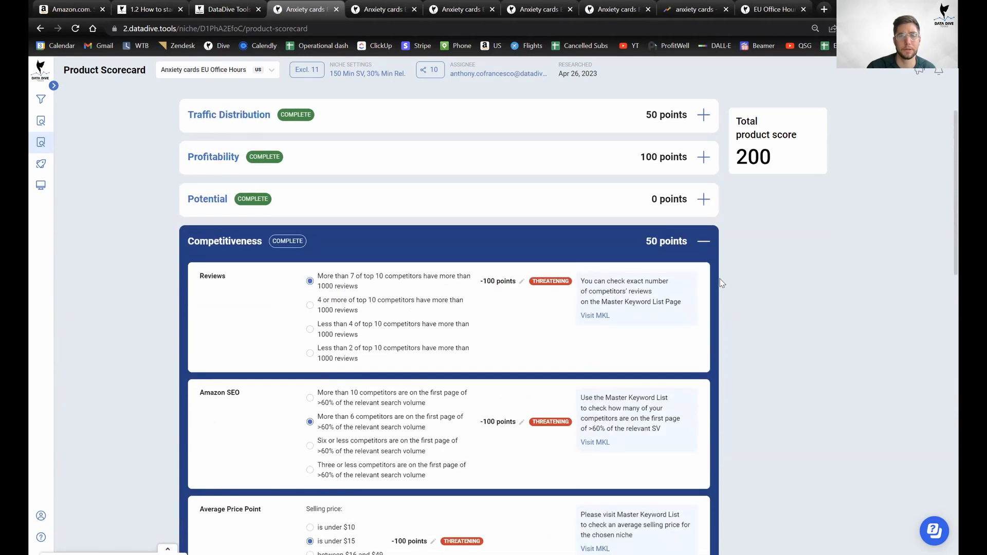
scroll(722, 281, "down", 7)
scroll(721, 281, "down", 3)
scroll(697, 245, "up", 6)
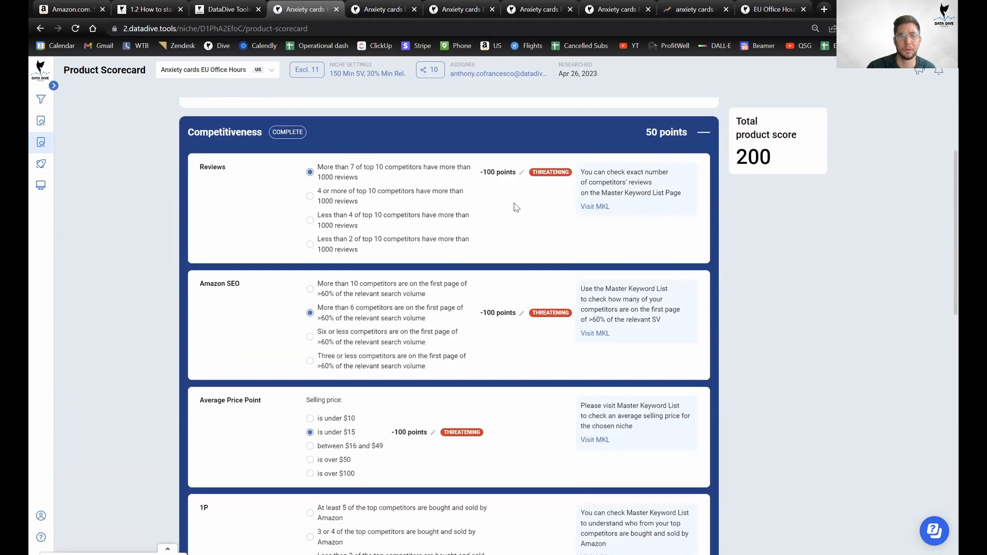
scroll(515, 206, "down", 4)
scroll(493, 234, "down", 2)
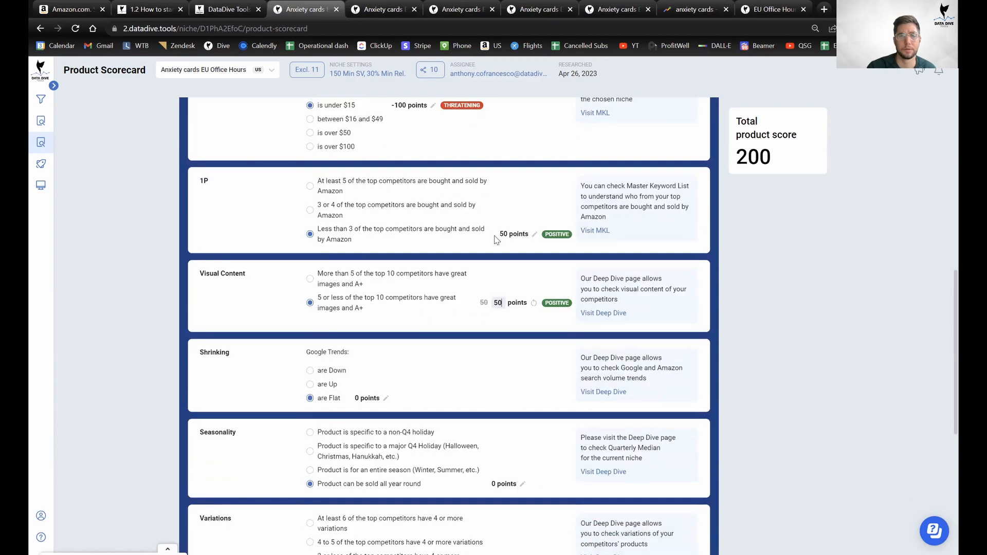
scroll(496, 240, "down", 4)
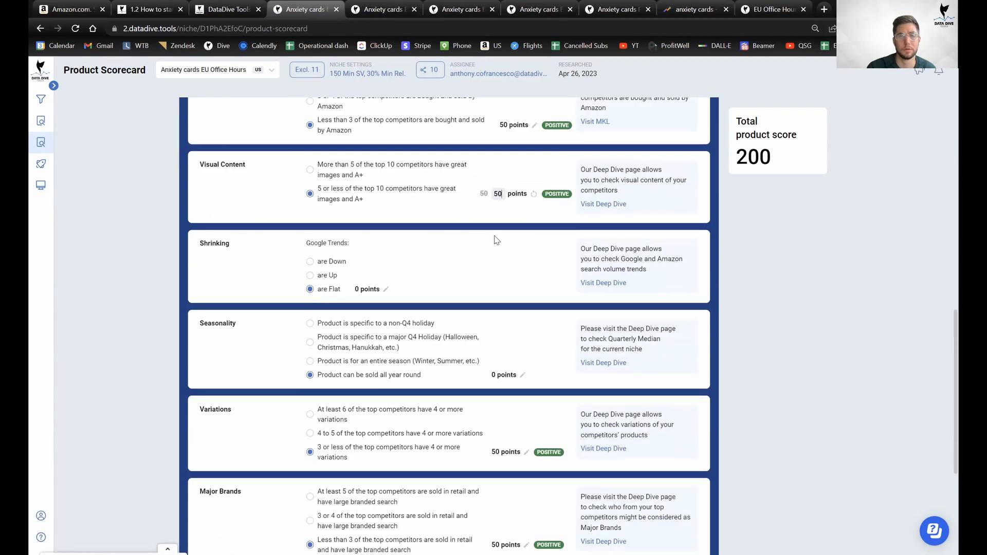
scroll(496, 239, "down", 2)
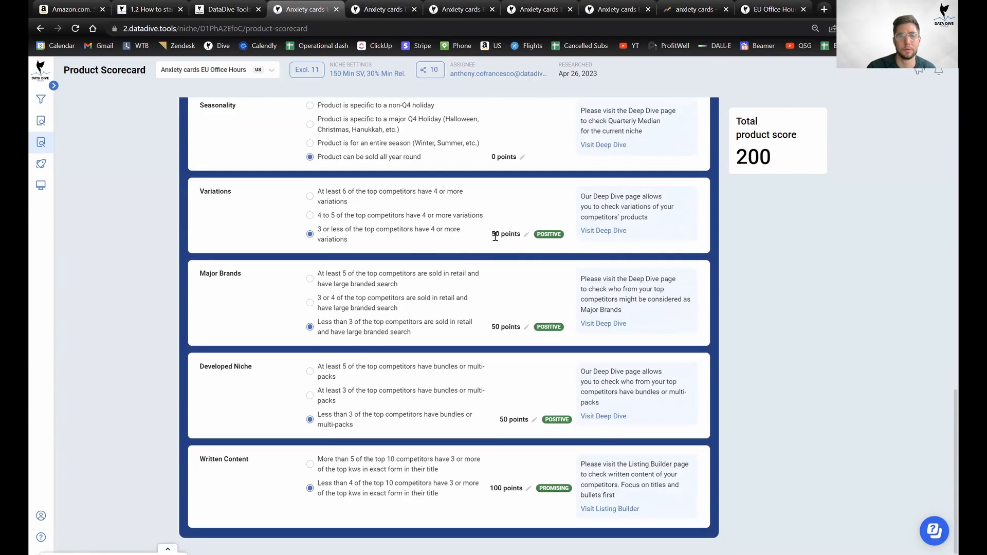
scroll(732, 308, "up", 11)
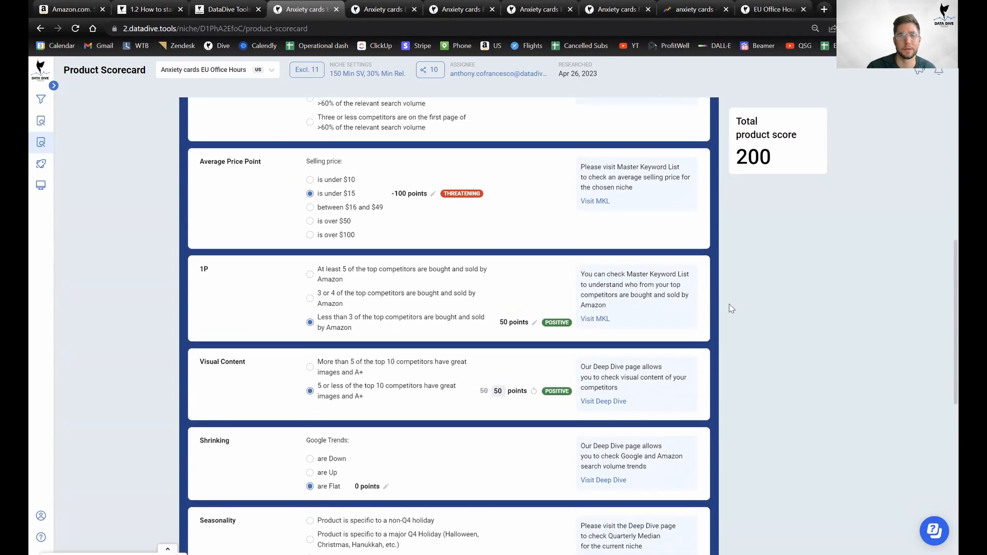
scroll(729, 304, "up", 4)
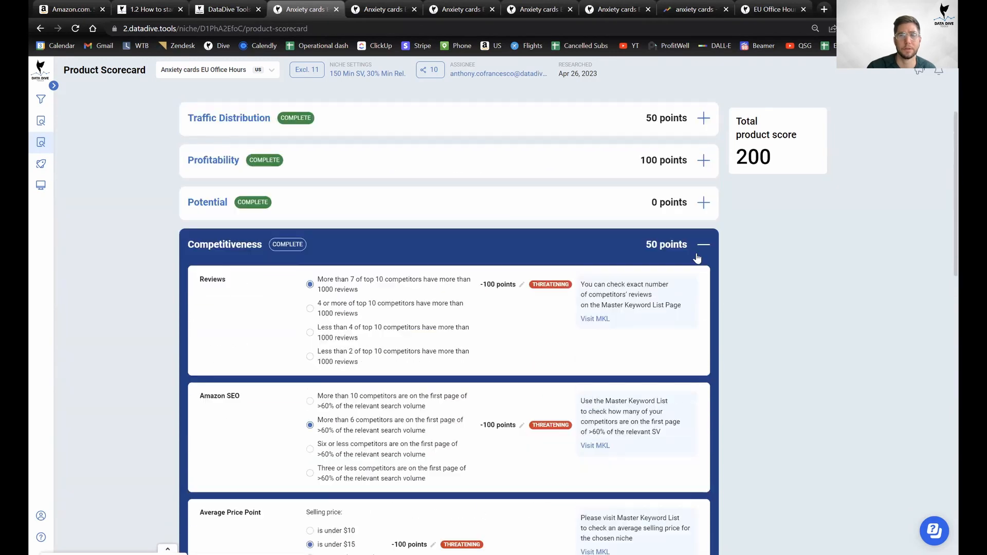
Check the total product score of 200, then switch to the Anxiety cards Listing Builder tab.
double_click(773, 174)
left_click(773, 172)
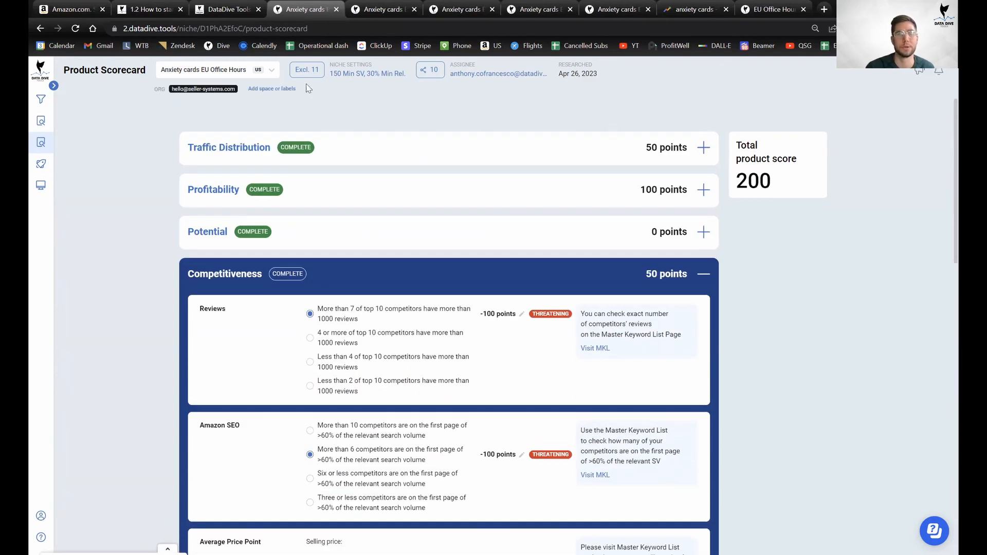
key("ctrl+Tab")
key("ctrl+Tab")
key("ctrl+Tab")
key("ctrl+Tab")
key("ctrl+Tab")
key("ctrl+Tab")
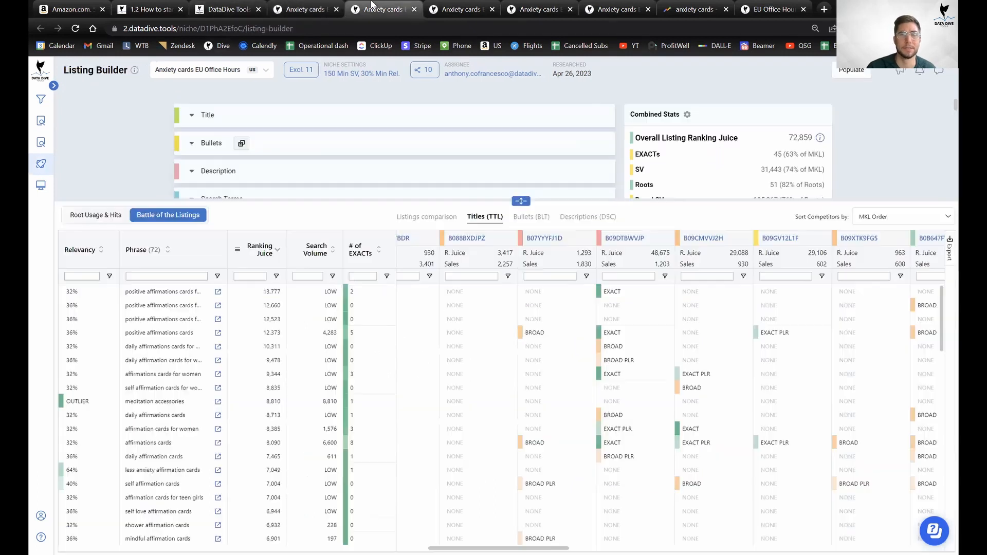
View the Product Scorecards of the garlic press and NA Office Hours PS Putting Mirror niches.
mouse_move(41, 121)
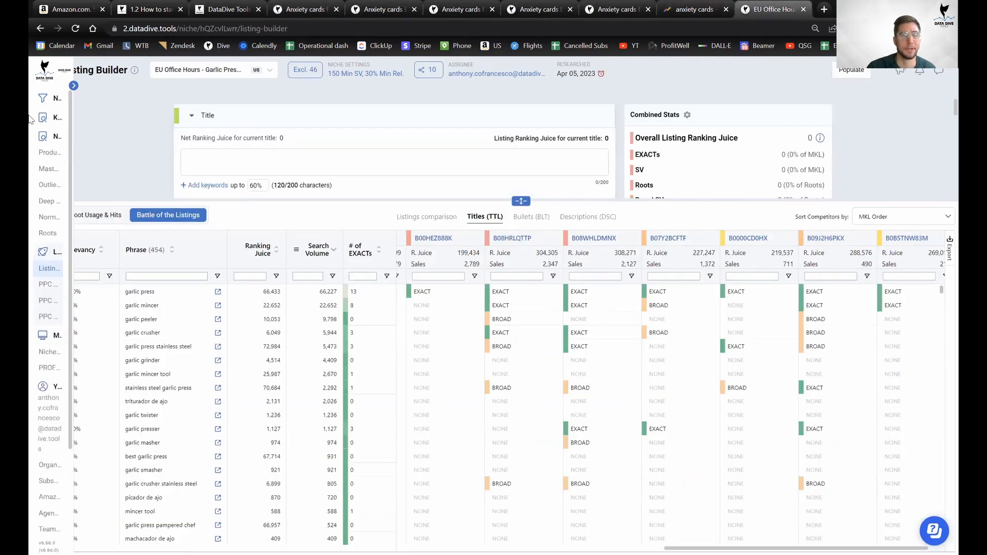
left_click(66, 153)
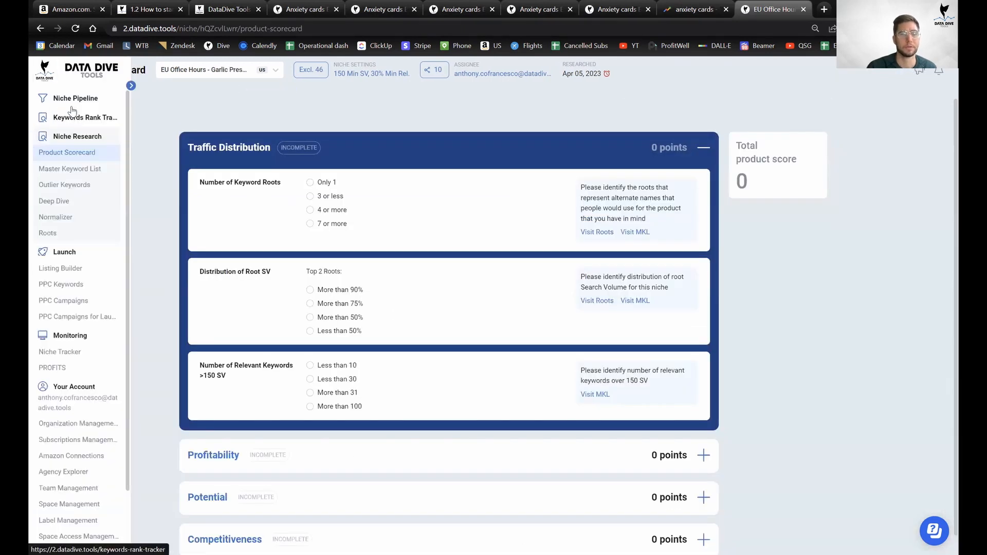
left_click(74, 98)
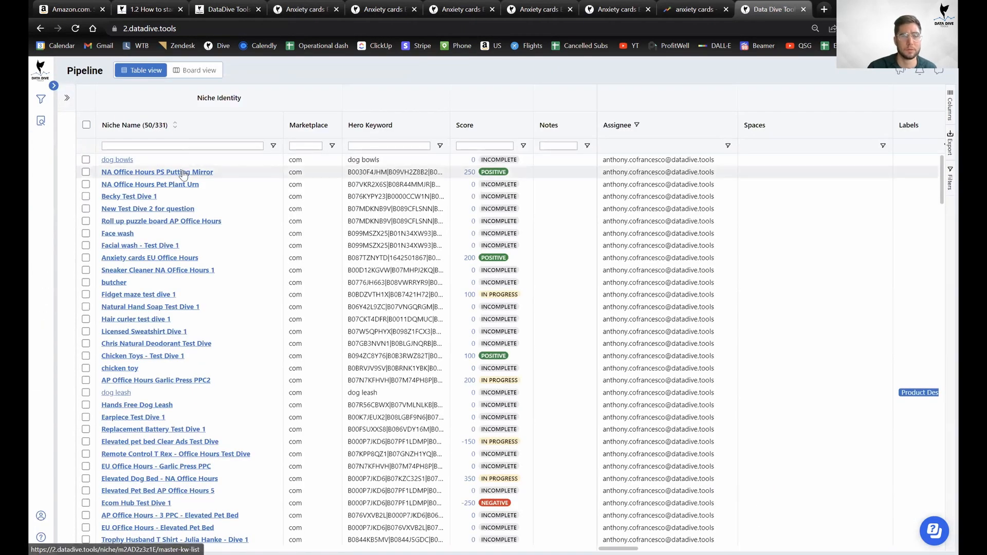
left_click(183, 173)
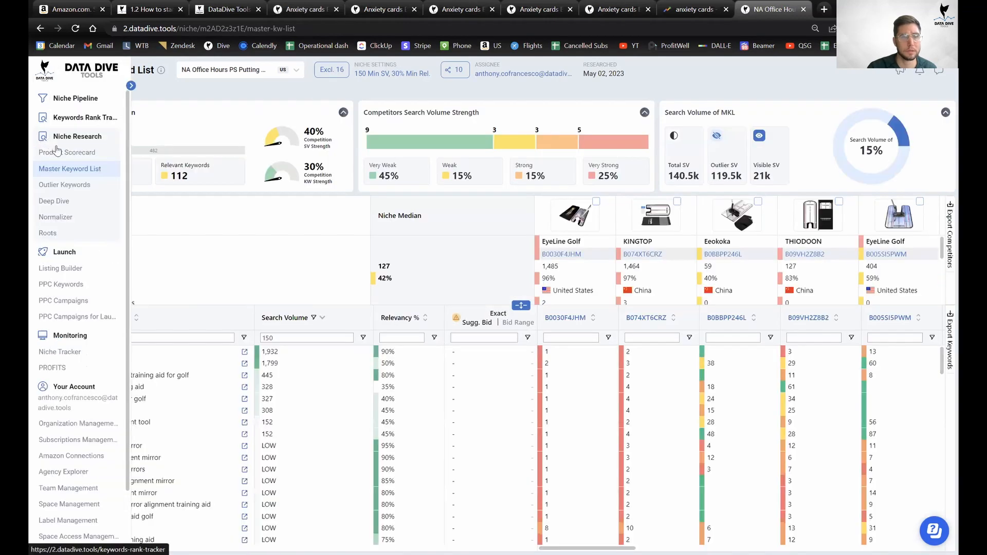
left_click(60, 153)
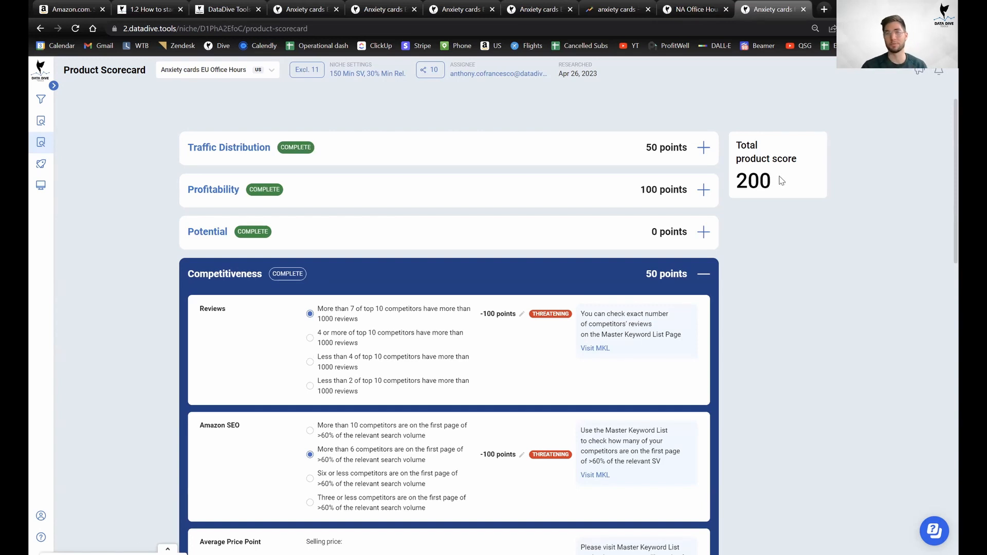
mouse_move(56, 154)
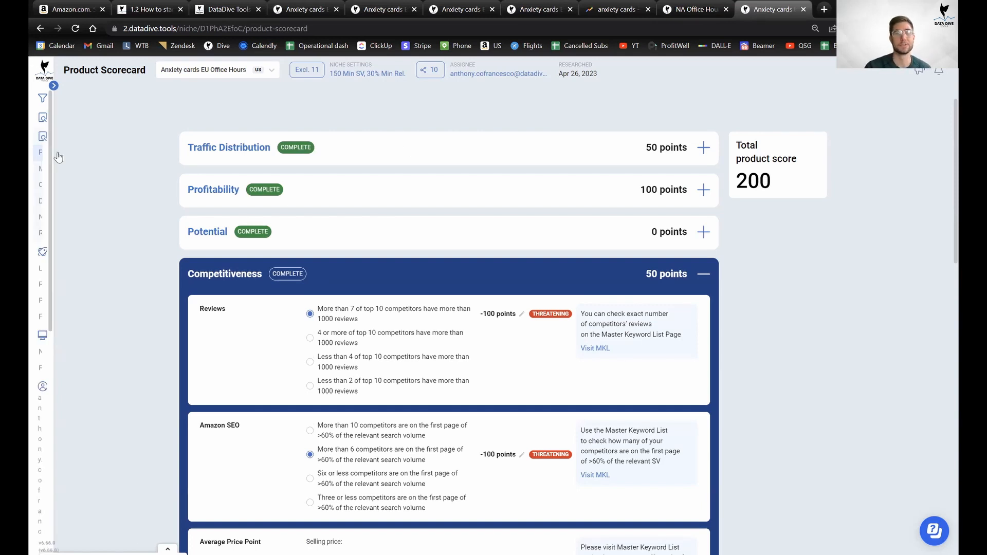
Sort the niche Pipeline table by Score, highest first.
left_click(75, 107)
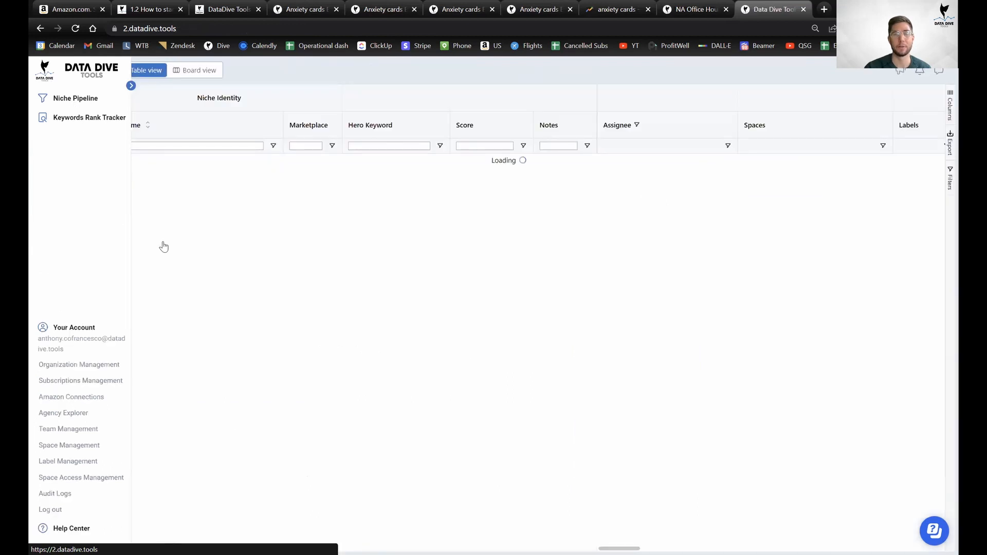
left_click(466, 126)
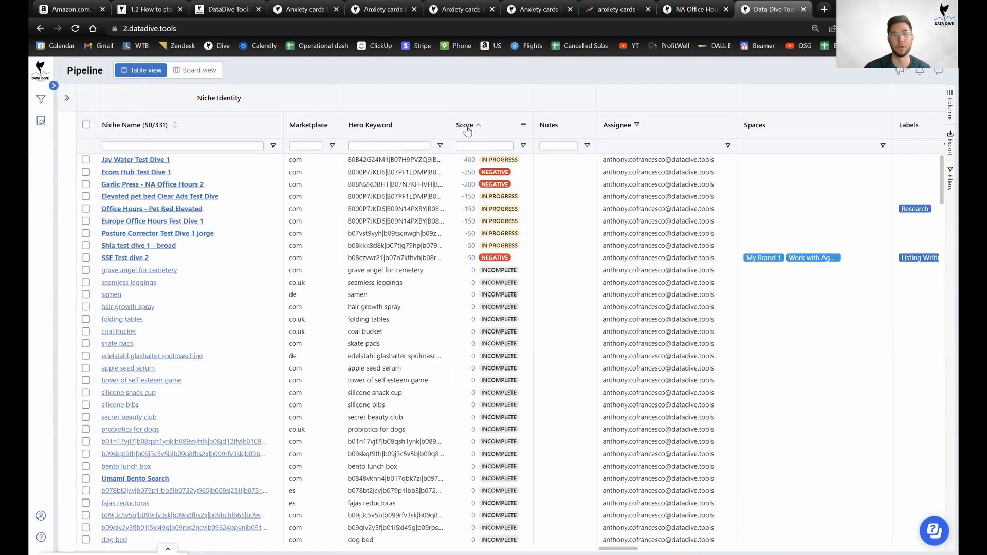
left_click(466, 127)
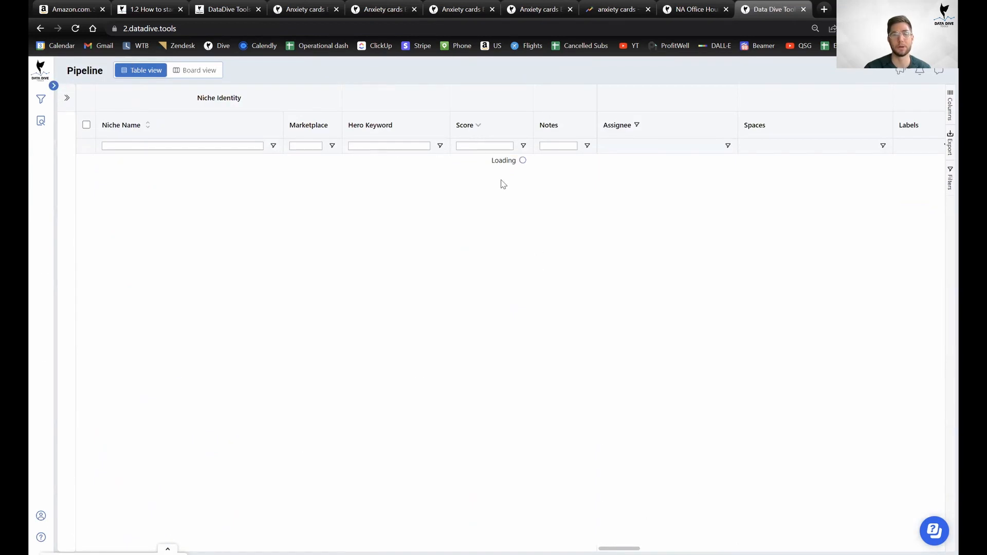